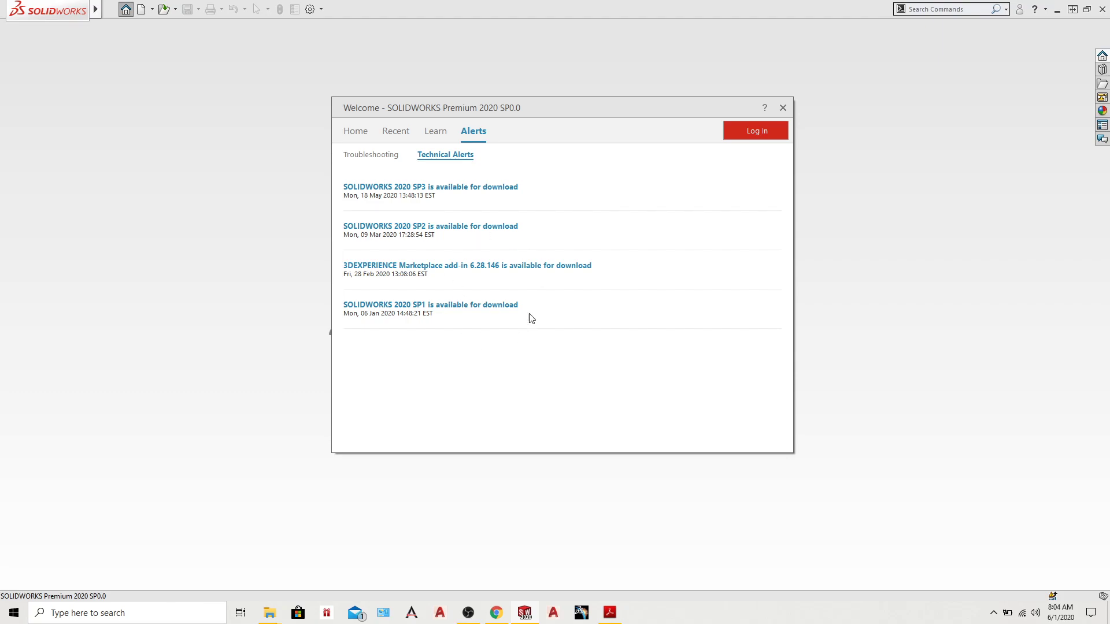
Step: Review the Welcome window's Learn, Alerts, Recent and Home pages, and close the window
{"action": "left_click", "coordinate": [438, 132]}
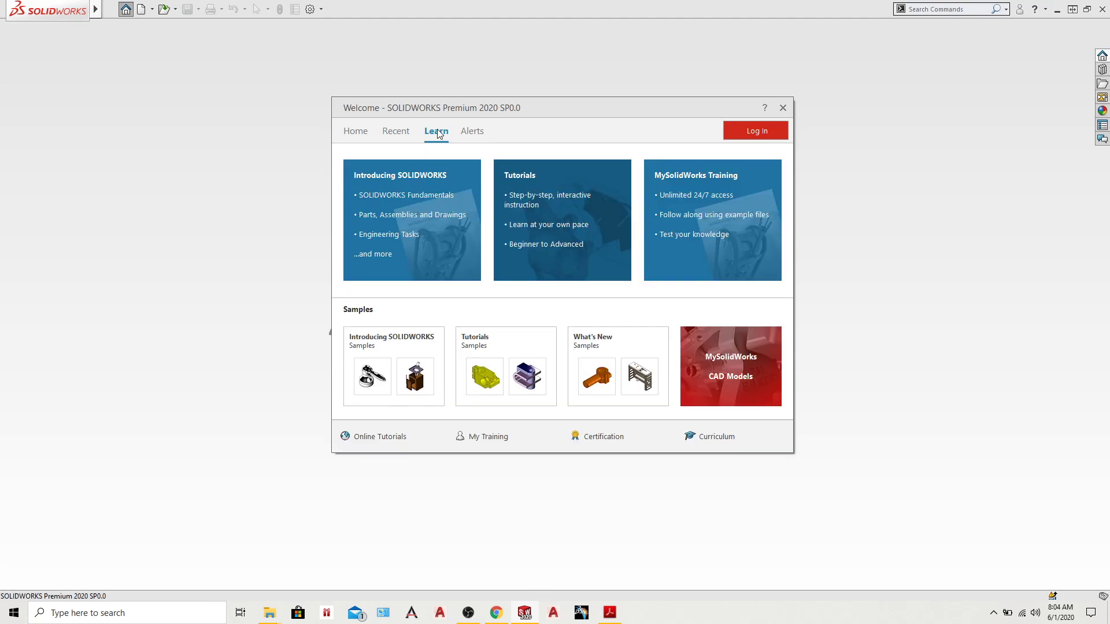
{"action": "left_click", "coordinate": [474, 131]}
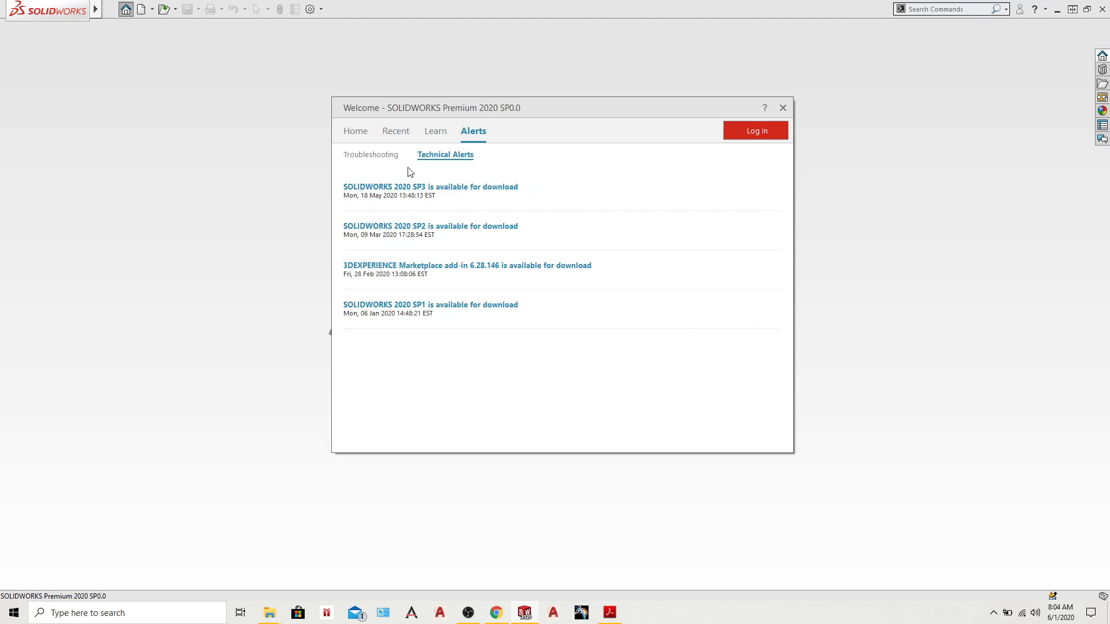
{"action": "left_click", "coordinate": [436, 130]}
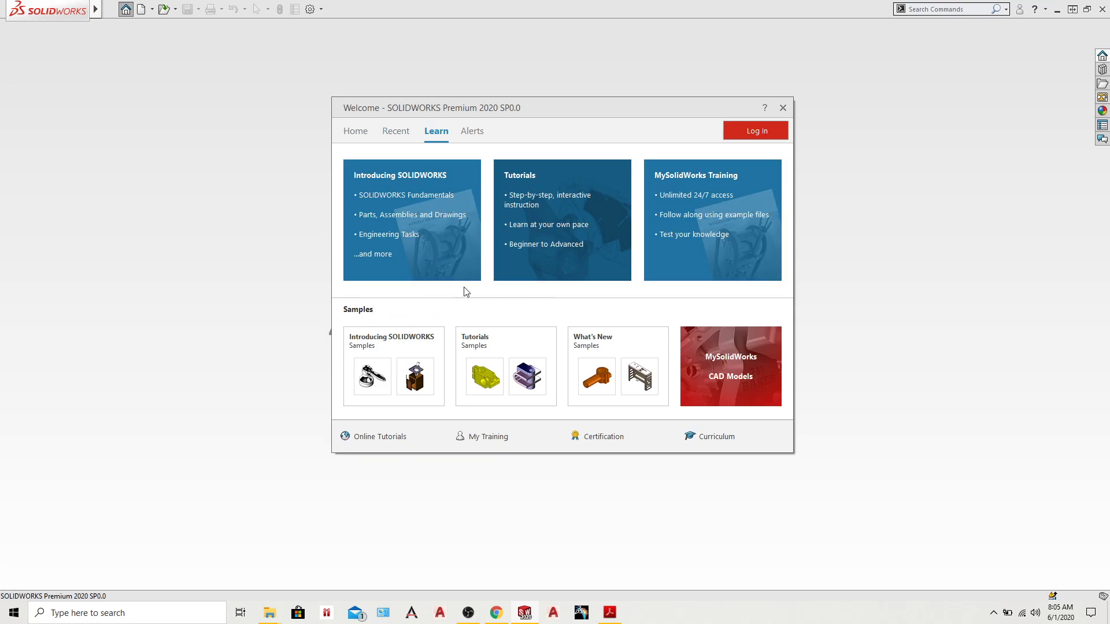
{"action": "left_click", "coordinate": [391, 134]}
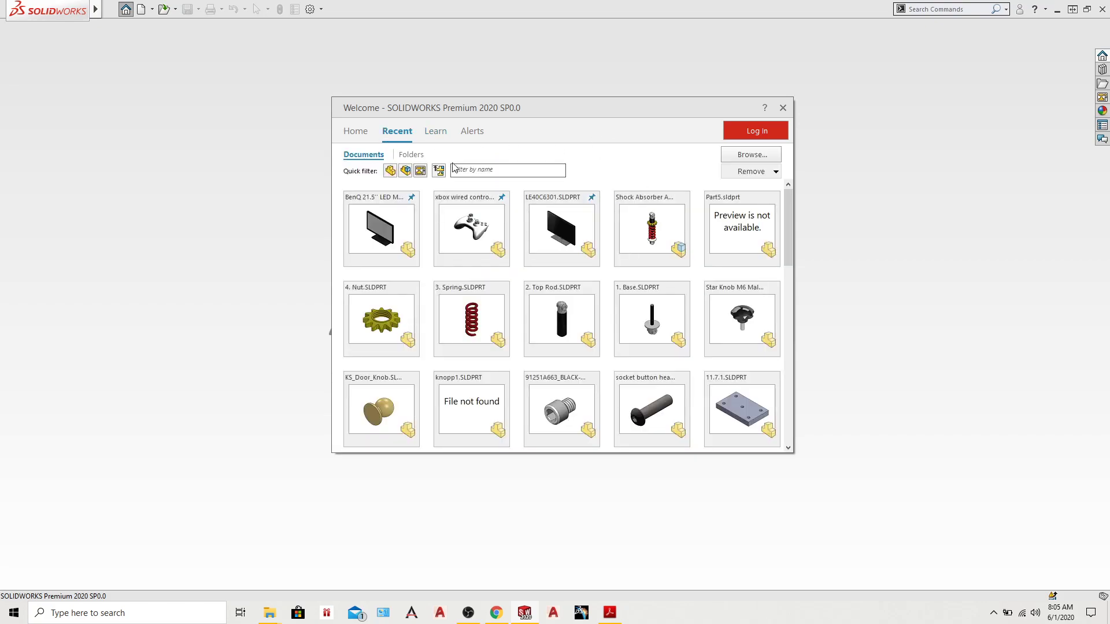
{"action": "left_click", "coordinate": [441, 131]}
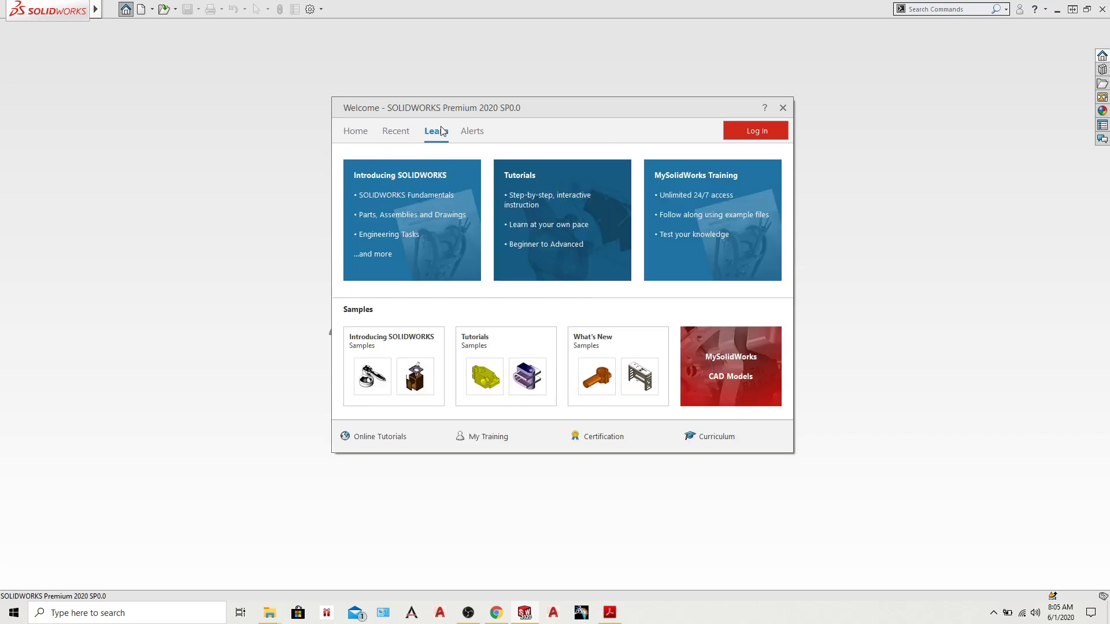
{"action": "left_click", "coordinate": [403, 132]}
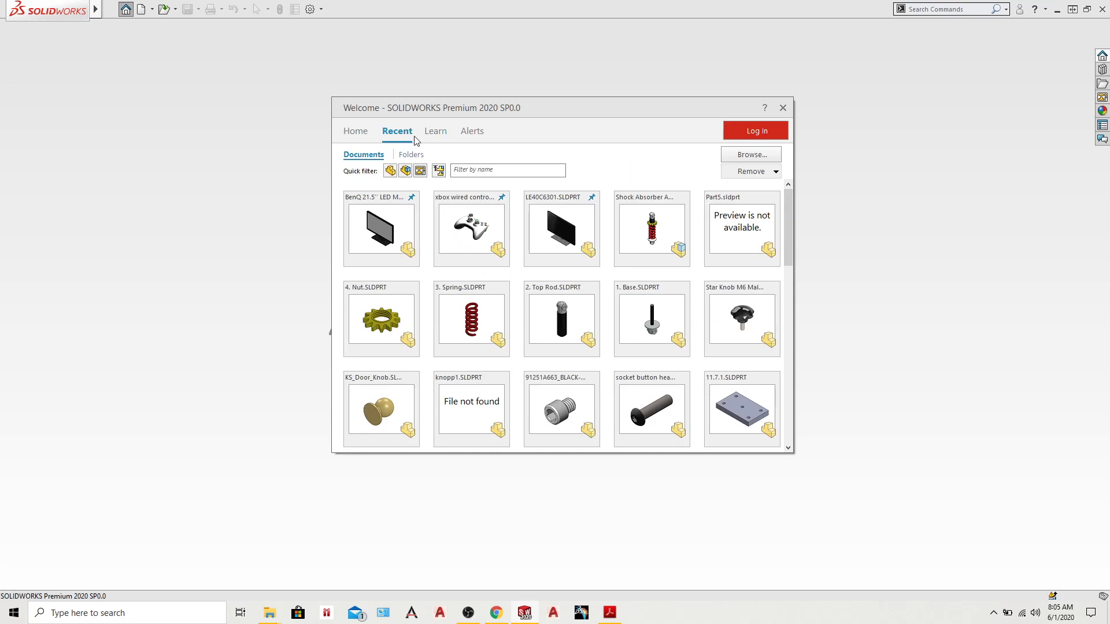
{"action": "mouse_move", "coordinate": [789, 237]}
{"action": "left_mouse_down"}
{"action": "mouse_move", "coordinate": [800, 424]}
{"action": "mouse_move", "coordinate": [785, 276]}
{"action": "mouse_move", "coordinate": [786, 241]}
{"action": "mouse_move", "coordinate": [806, 402]}
{"action": "mouse_move", "coordinate": [793, 219]}
{"action": "left_mouse_up"}
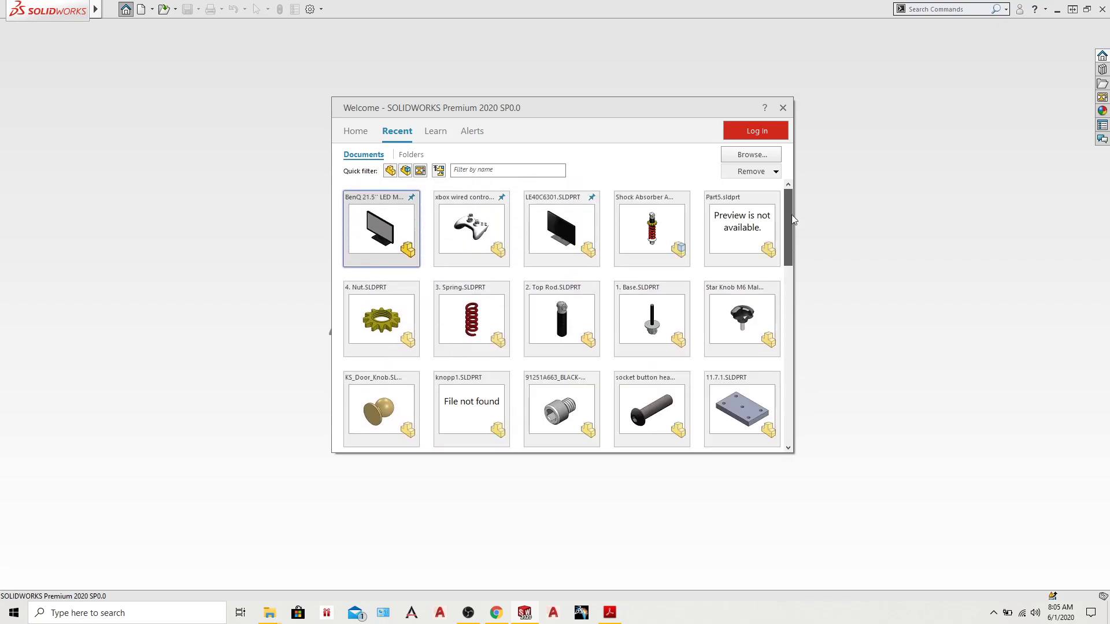
{"action": "left_click", "coordinate": [356, 131]}
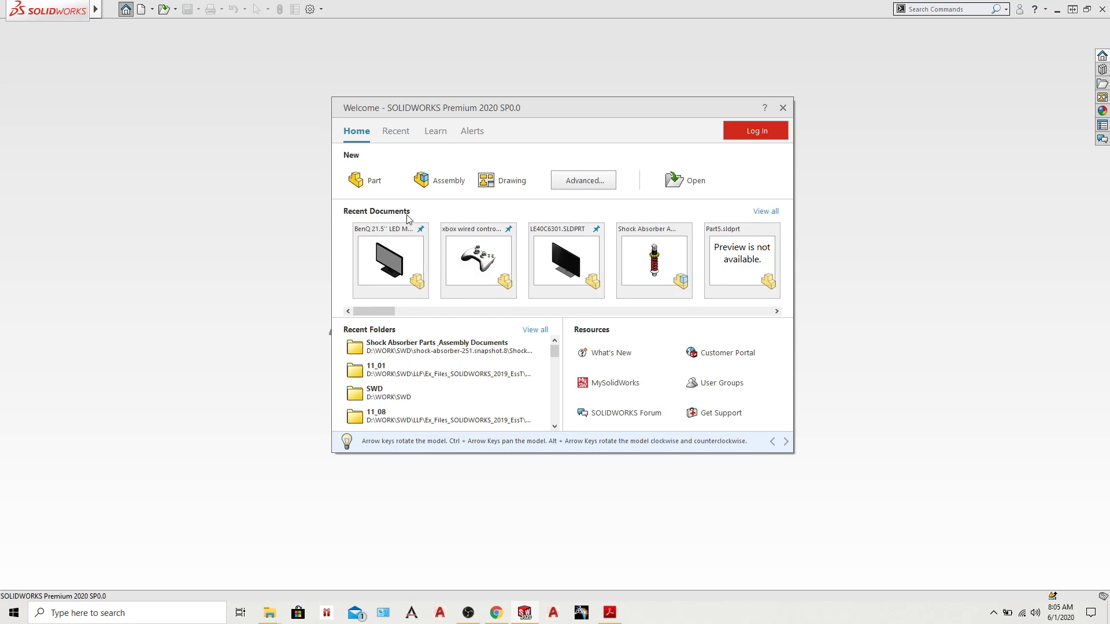
{"action": "left_click", "coordinate": [403, 135]}
{"action": "left_click", "coordinate": [354, 132]}
{"action": "mouse_move", "coordinate": [551, 107]}
{"action": "left_mouse_down"}
{"action": "mouse_move", "coordinate": [589, 132]}
{"action": "mouse_move", "coordinate": [553, 128]}
{"action": "left_mouse_up"}
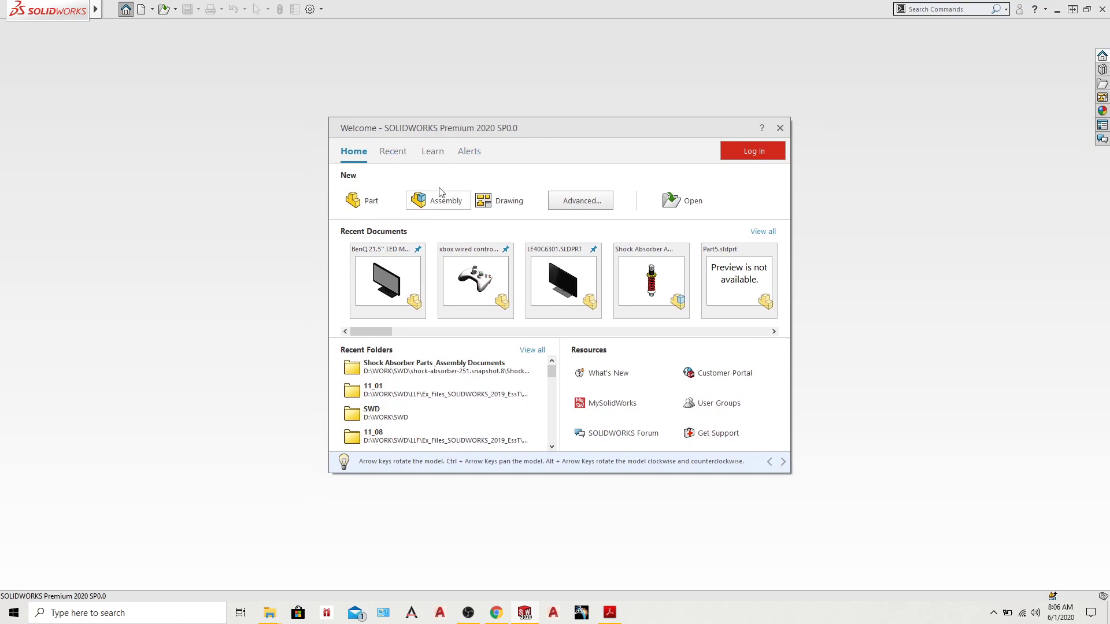
{"action": "left_click", "coordinate": [780, 129]}
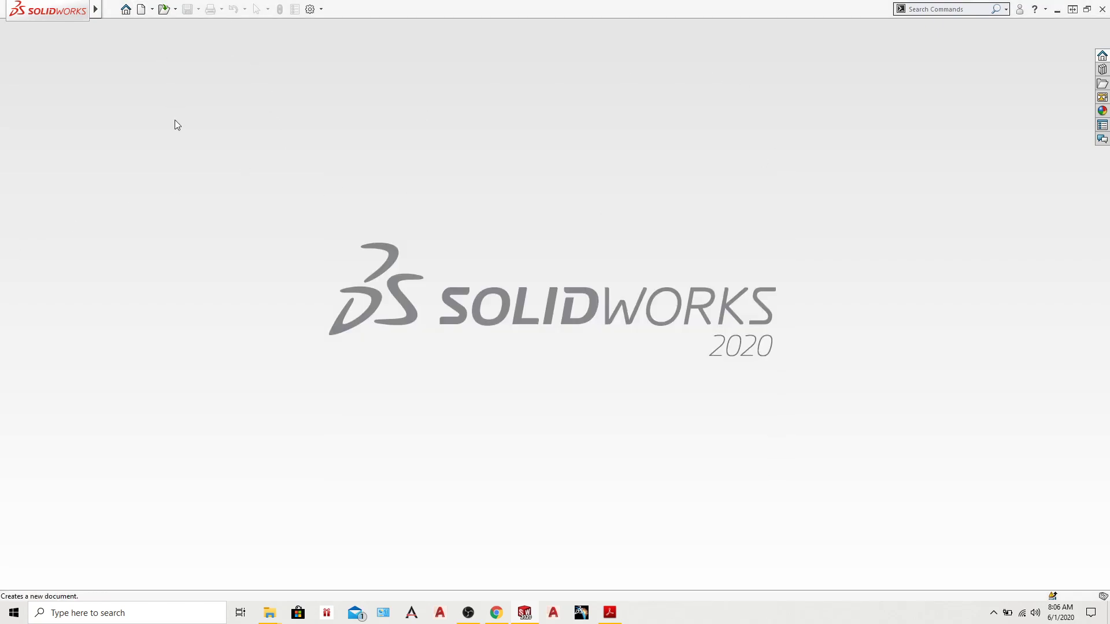
{"action": "mouse_move", "coordinate": [103, 8]}
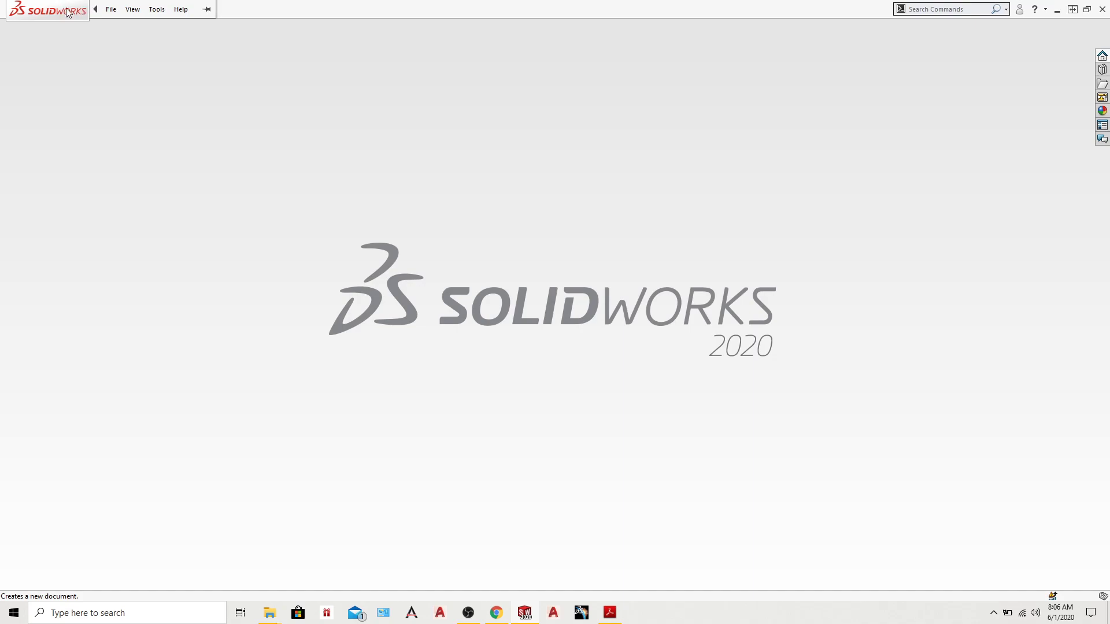
{"action": "left_click", "coordinate": [177, 9]}
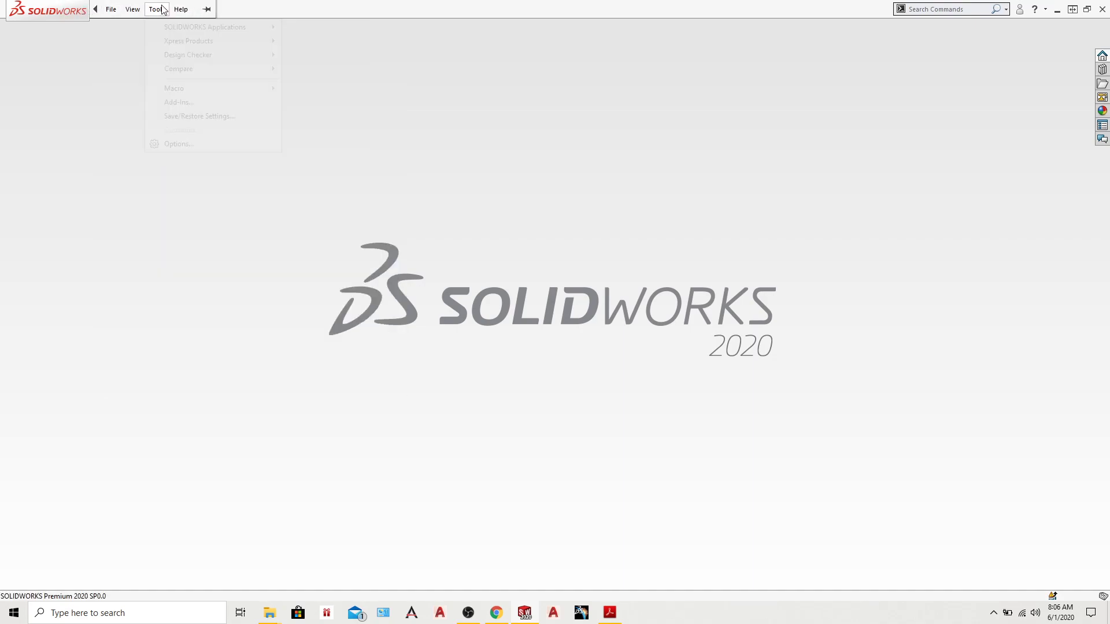
{"action": "left_click", "coordinate": [310, 9]}
{"action": "left_click", "coordinate": [795, 89]}
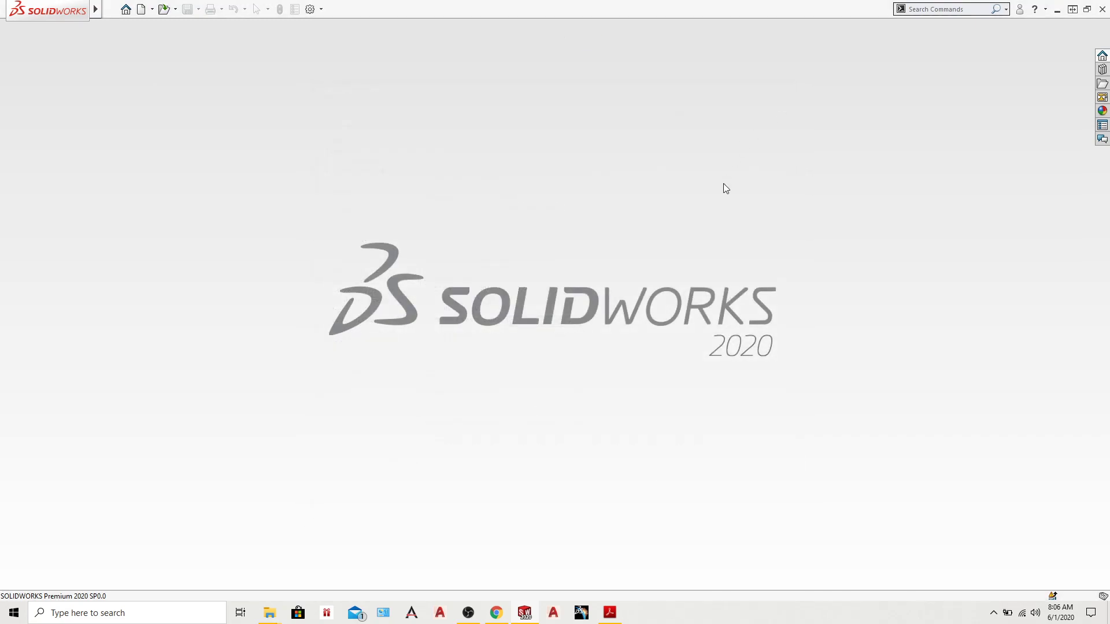
Step: Start a new document and look over the Part, Assembly and Drawing document types
{"action": "left_click", "coordinate": [141, 10]}
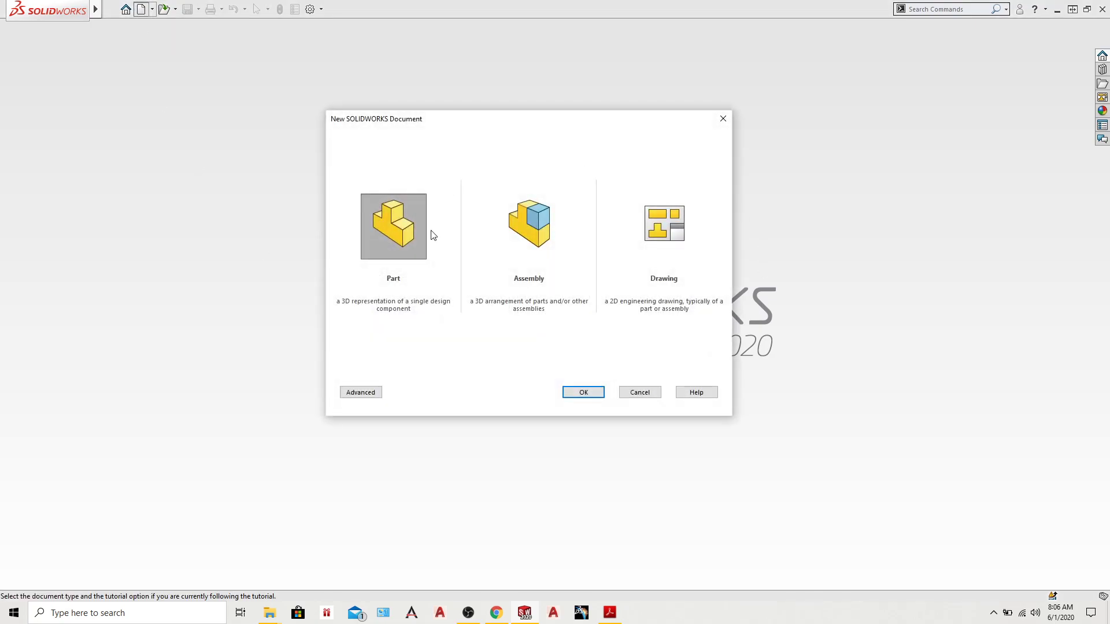
{"action": "mouse_move", "coordinate": [523, 132]}
{"action": "left_mouse_down"}
{"action": "mouse_move", "coordinate": [555, 133]}
{"action": "mouse_move", "coordinate": [544, 130]}
{"action": "left_mouse_up"}
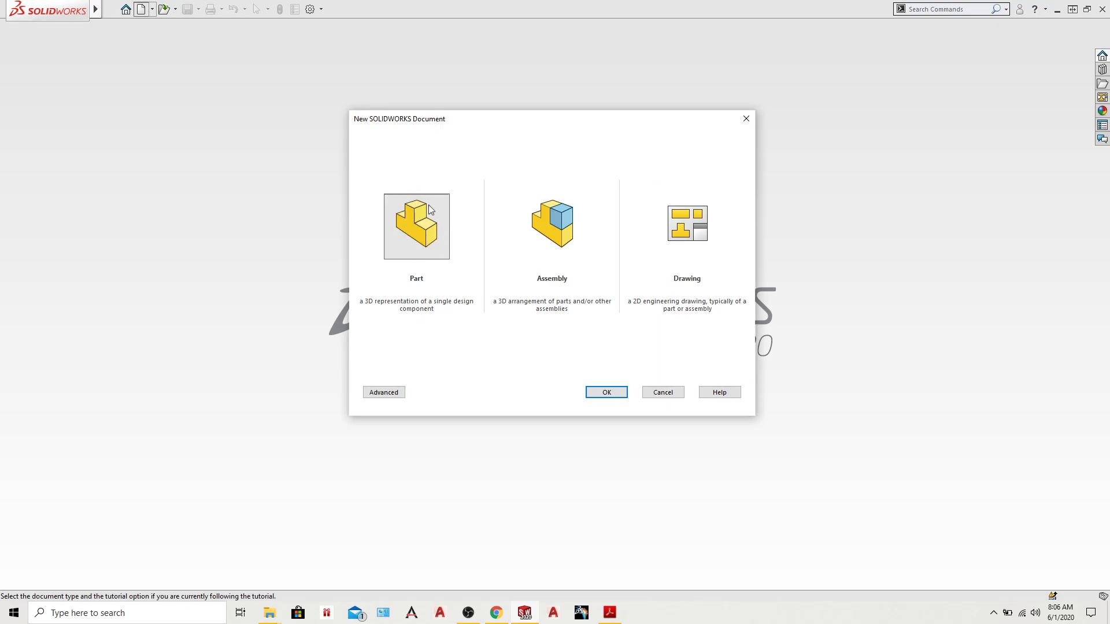
{"action": "left_click", "coordinate": [569, 224]}
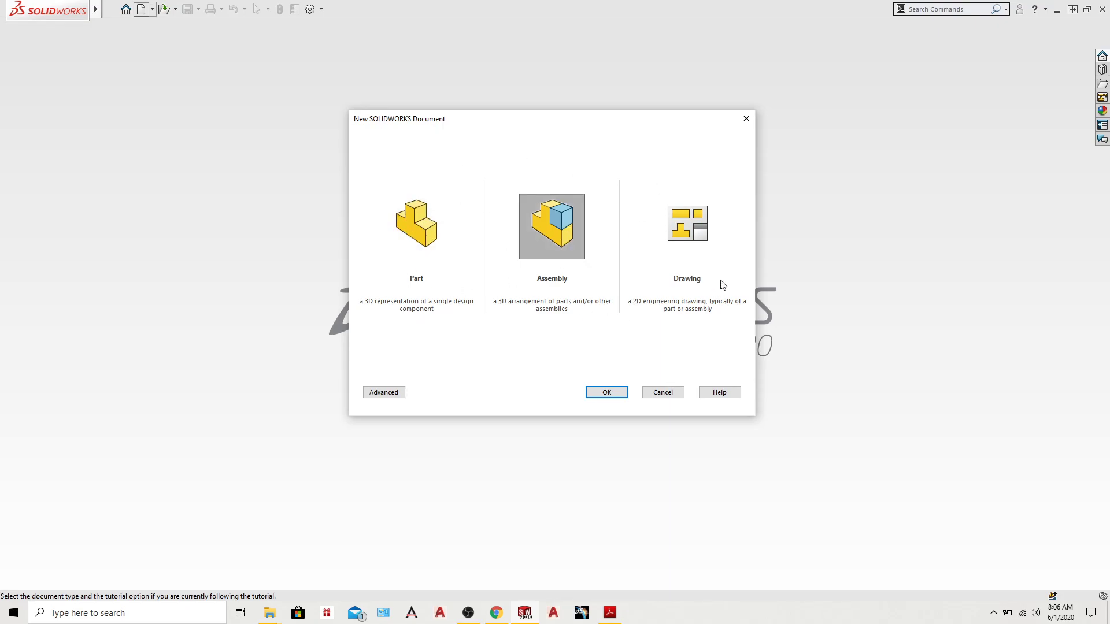
{"action": "left_click", "coordinate": [685, 254]}
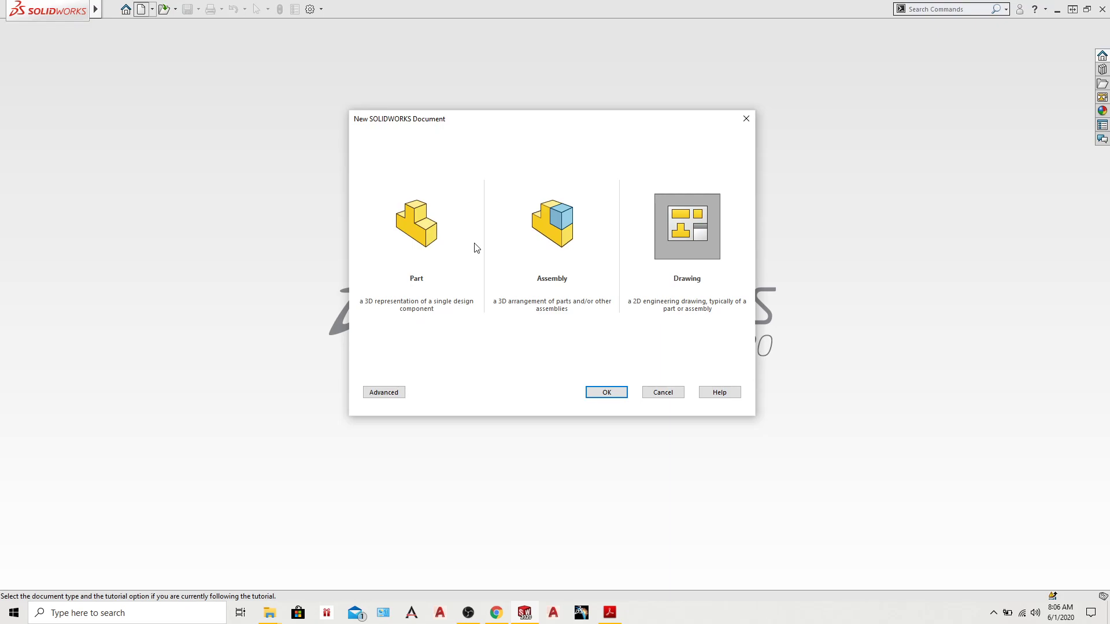
{"action": "left_click", "coordinate": [398, 233]}
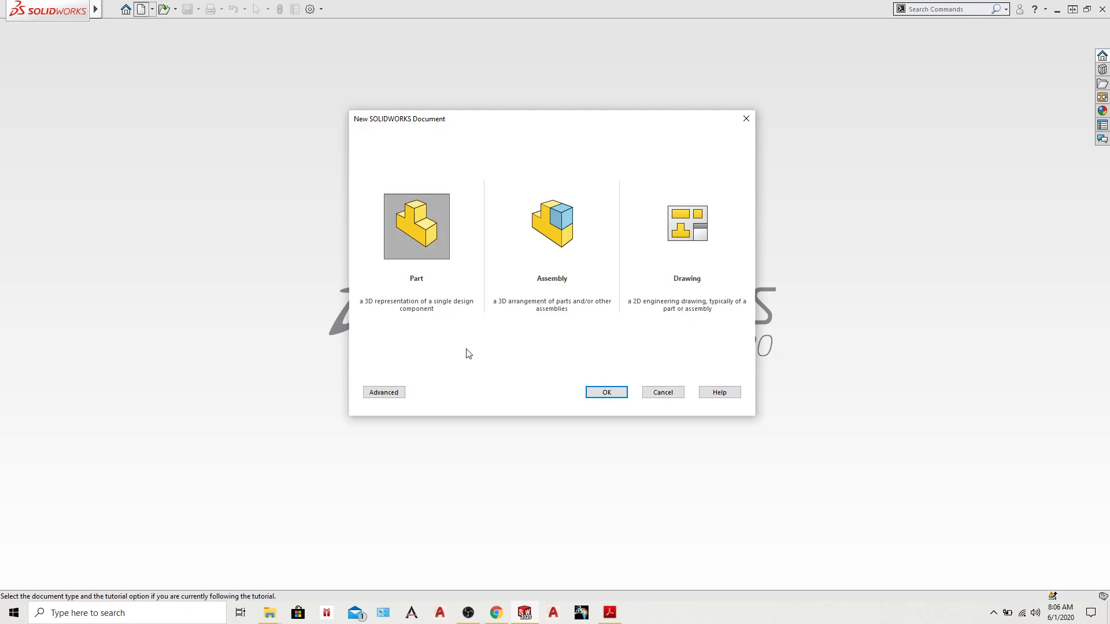
{"action": "left_click", "coordinate": [563, 233]}
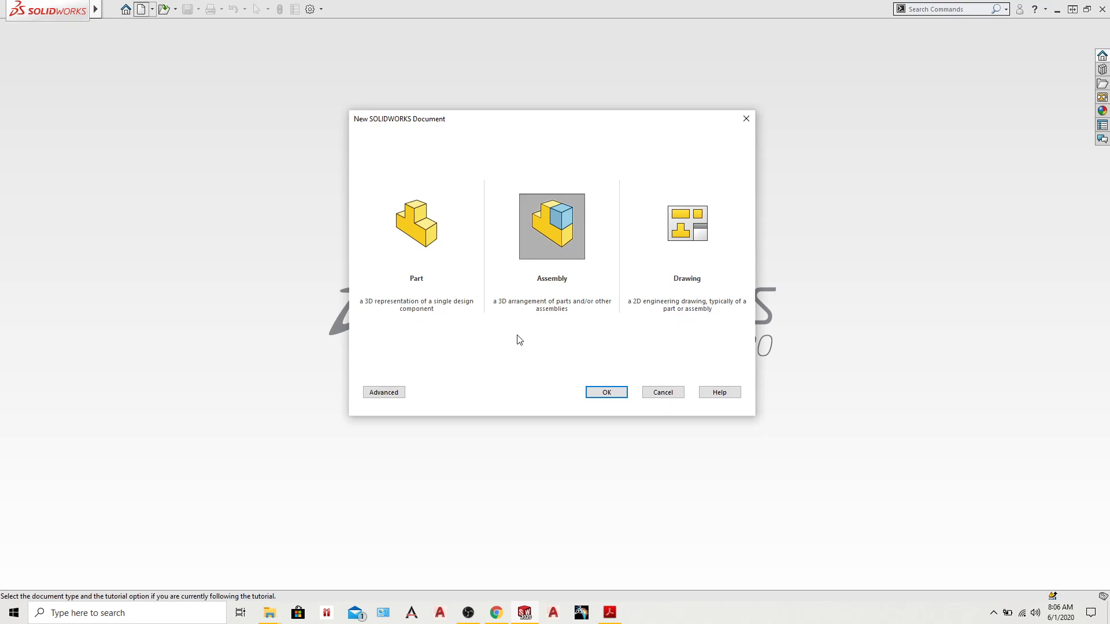
{"action": "left_click", "coordinate": [671, 249]}
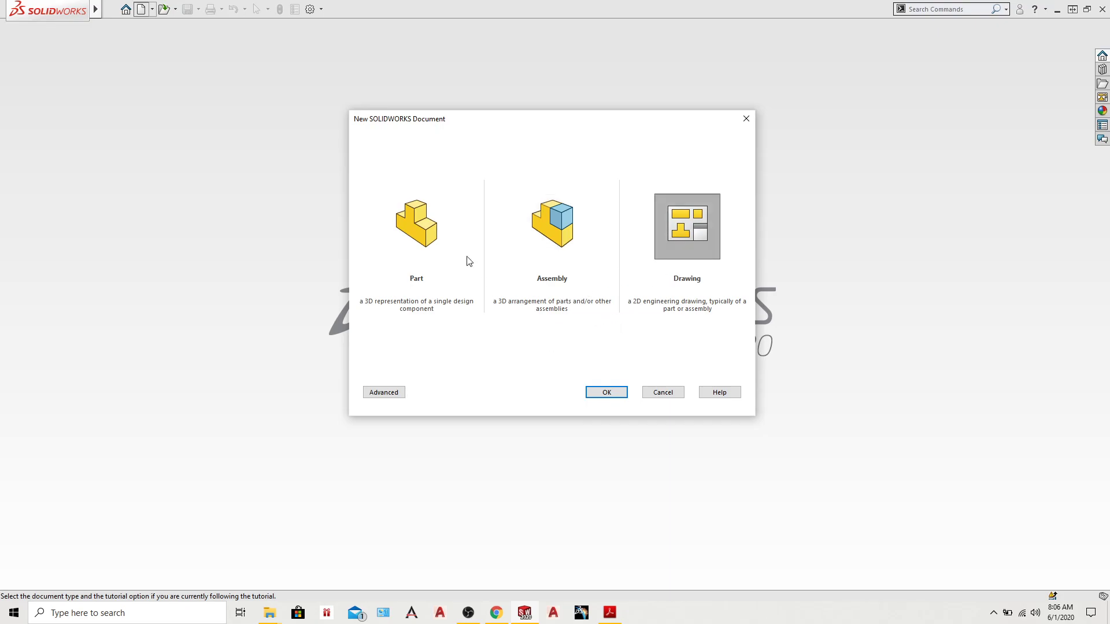
Step: Examine the advanced document templates in the Templates, MBD and Tutorial groups, and return to the Novice view
{"action": "left_click", "coordinate": [385, 394]}
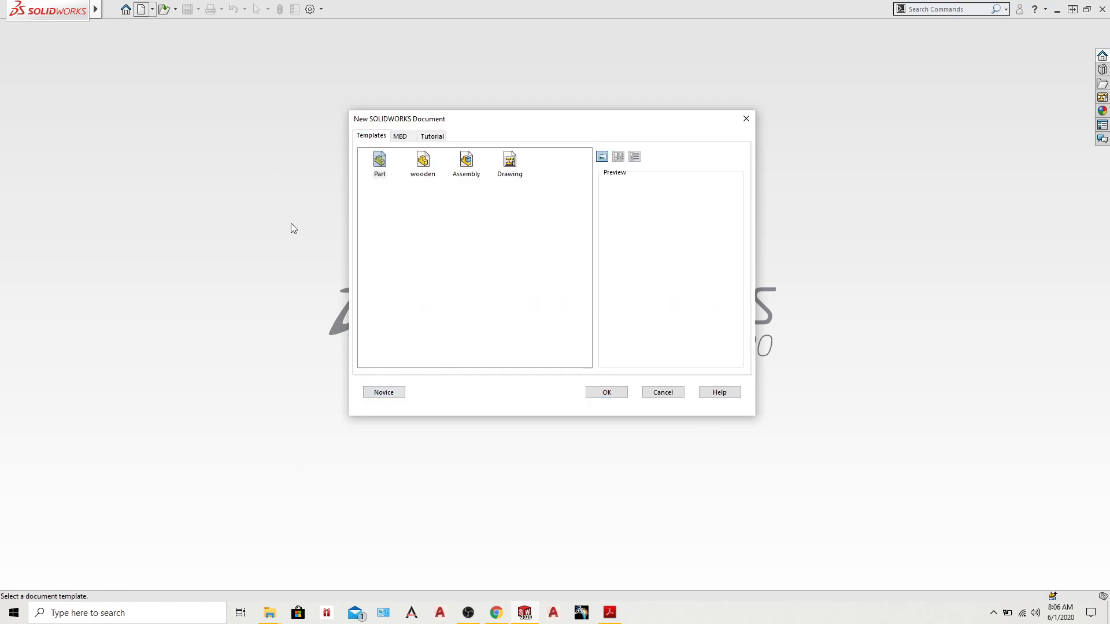
{"action": "left_click", "coordinate": [405, 137]}
{"action": "left_click", "coordinate": [433, 136]}
{"action": "left_click", "coordinate": [376, 139]}
{"action": "left_click", "coordinate": [401, 137]}
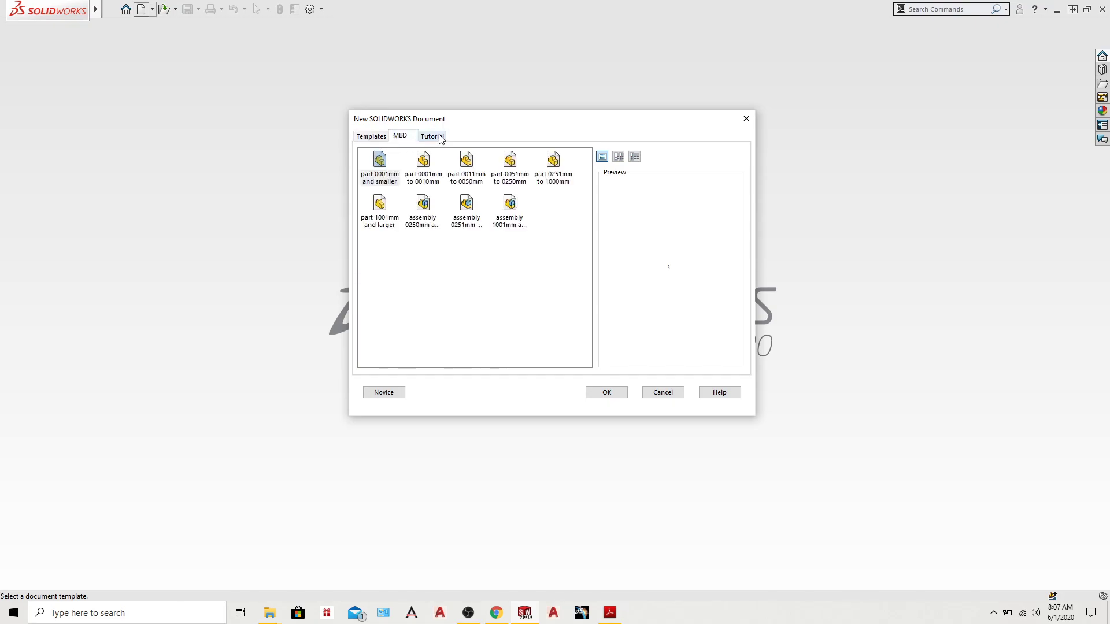
{"action": "left_click", "coordinate": [437, 138]}
{"action": "left_click", "coordinate": [401, 137]}
{"action": "left_click", "coordinate": [369, 137]}
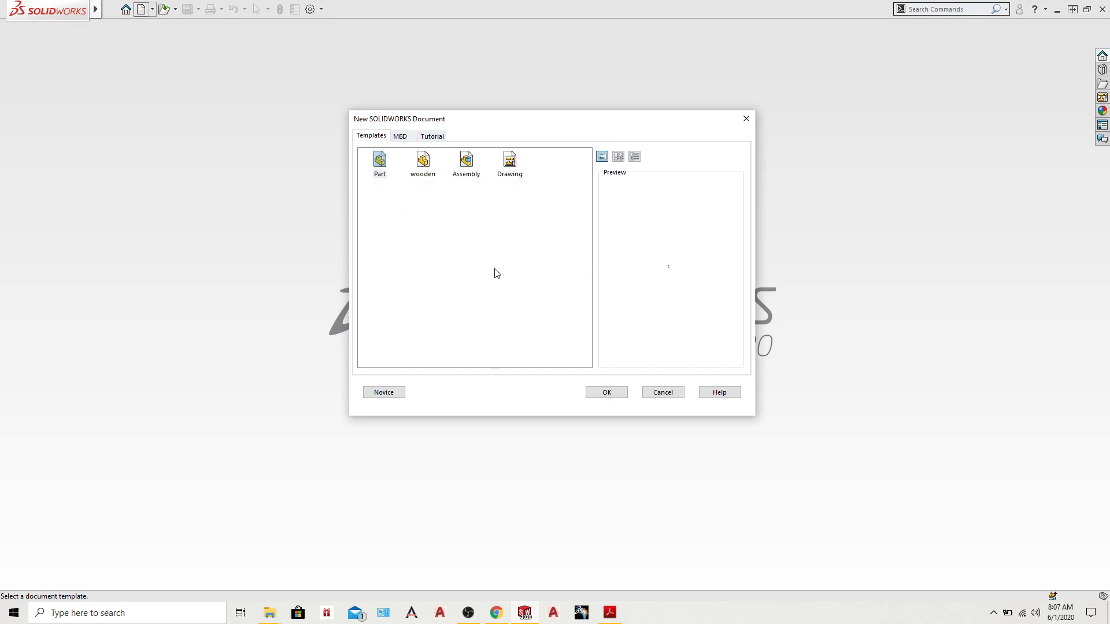
{"action": "left_click", "coordinate": [439, 137]}
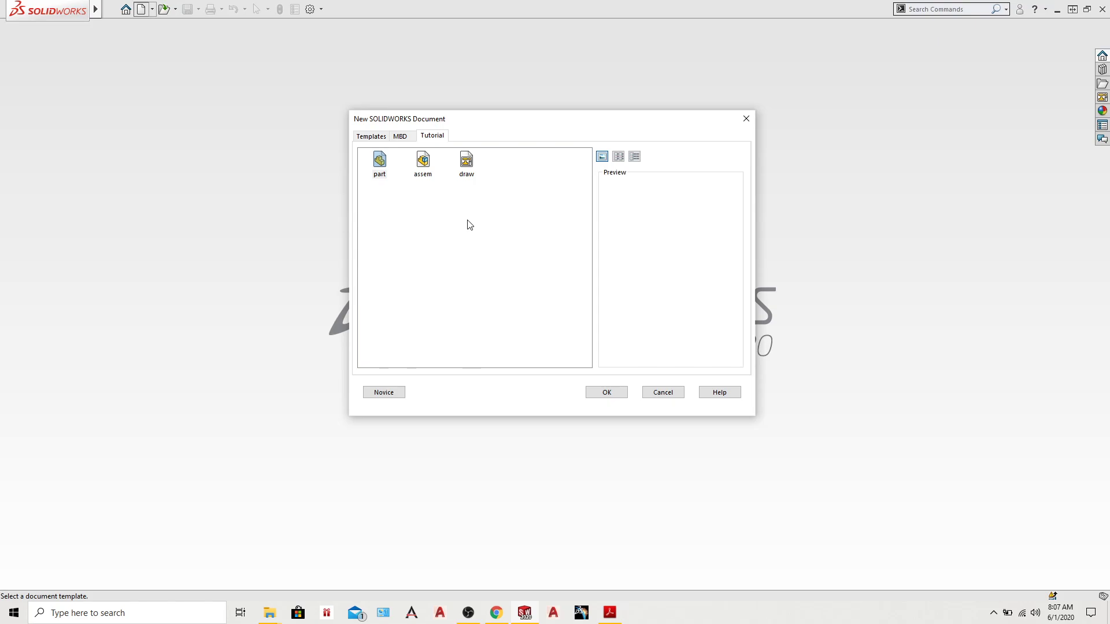
{"action": "left_click", "coordinate": [411, 137]}
{"action": "left_click", "coordinate": [433, 139]}
{"action": "left_click", "coordinate": [384, 393]}
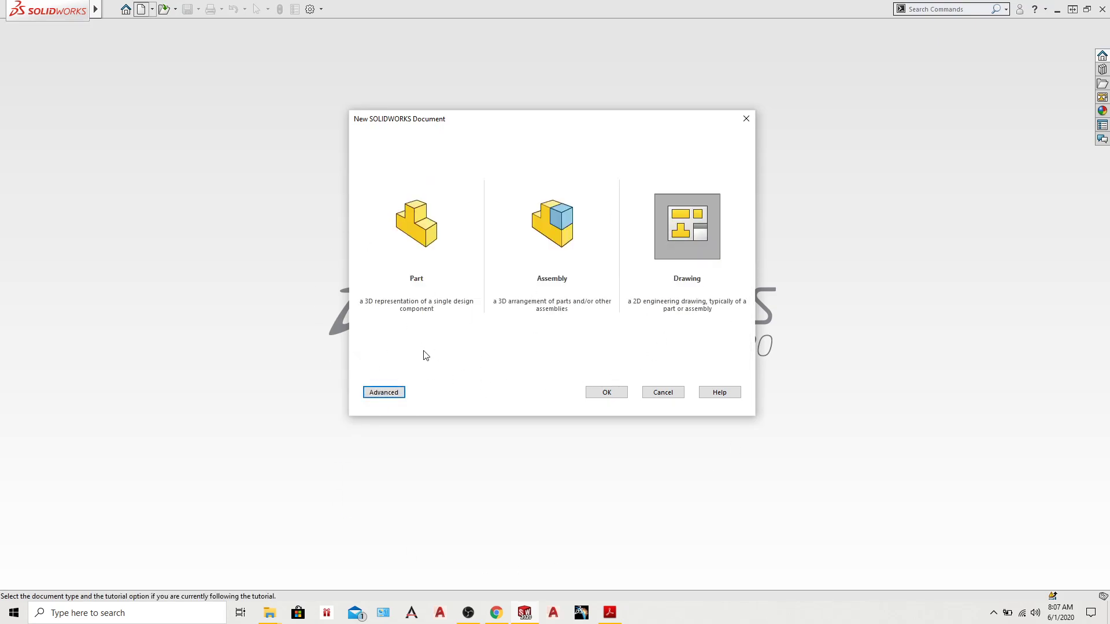
{"action": "left_click", "coordinate": [376, 393]}
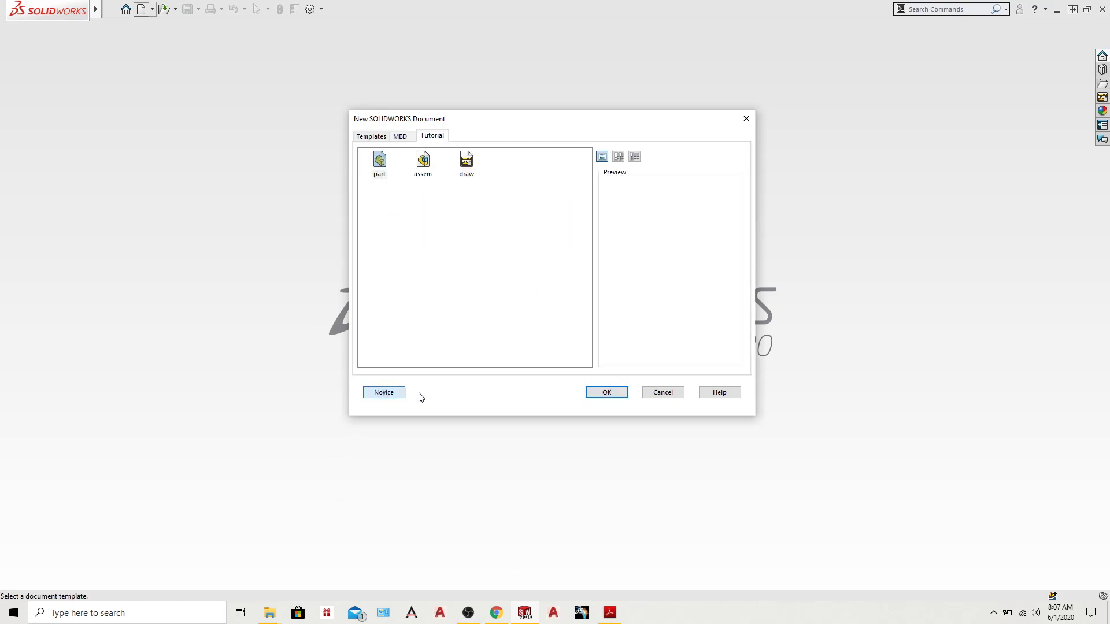
{"action": "left_click", "coordinate": [377, 395]}
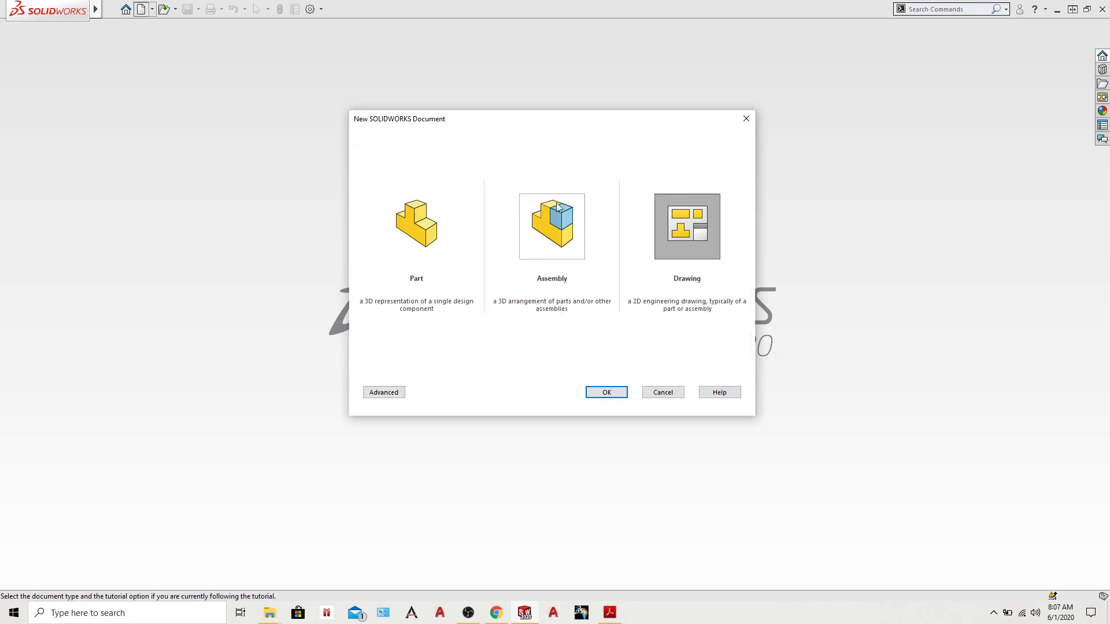
Step: Create a new Part document
{"action": "left_click", "coordinate": [425, 281]}
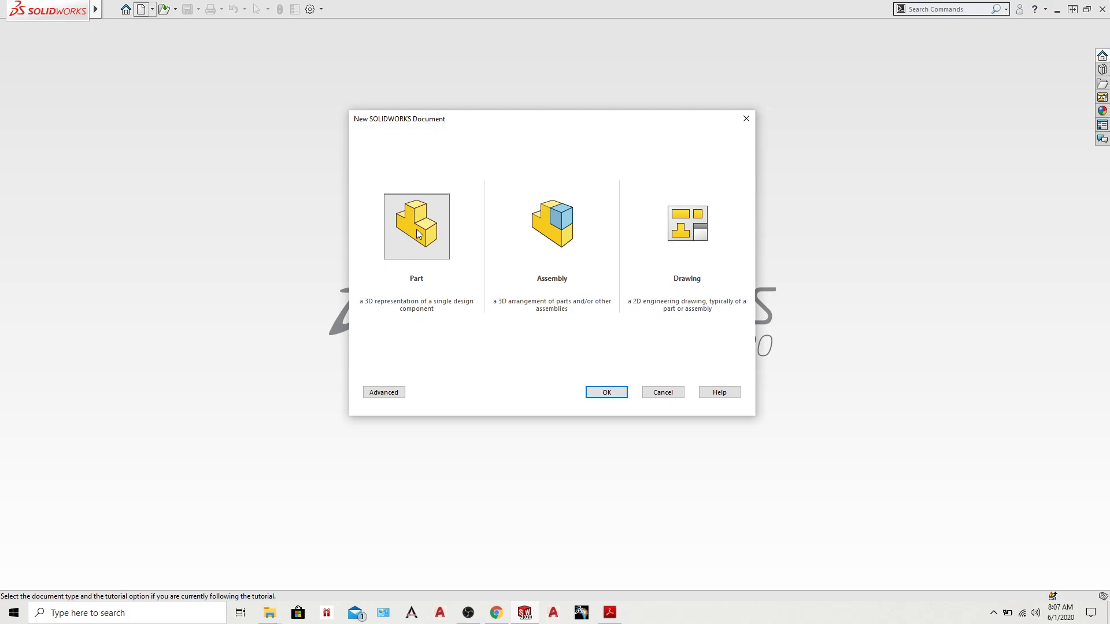
{"action": "left_click", "coordinate": [604, 390]}
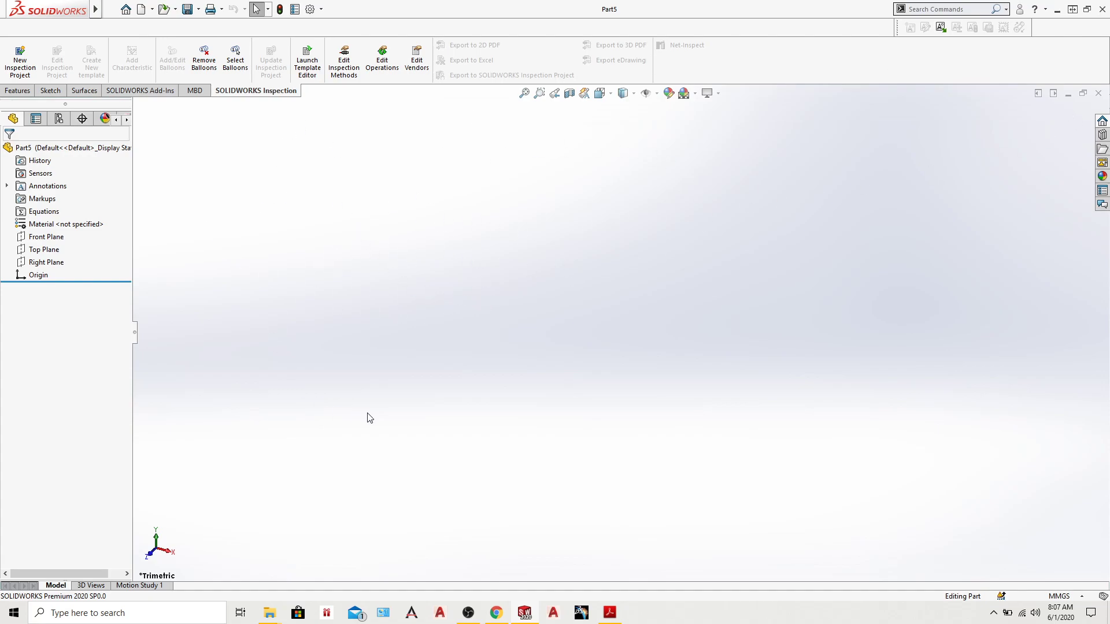
Step: Display the Features commands and look through the Edit, View, Insert and other main command lists of the part
{"action": "left_click", "coordinate": [19, 91]}
{"action": "mouse_move", "coordinate": [62, 5]}
{"action": "left_click", "coordinate": [135, 8]}
{"action": "mouse_move", "coordinate": [152, 9]}
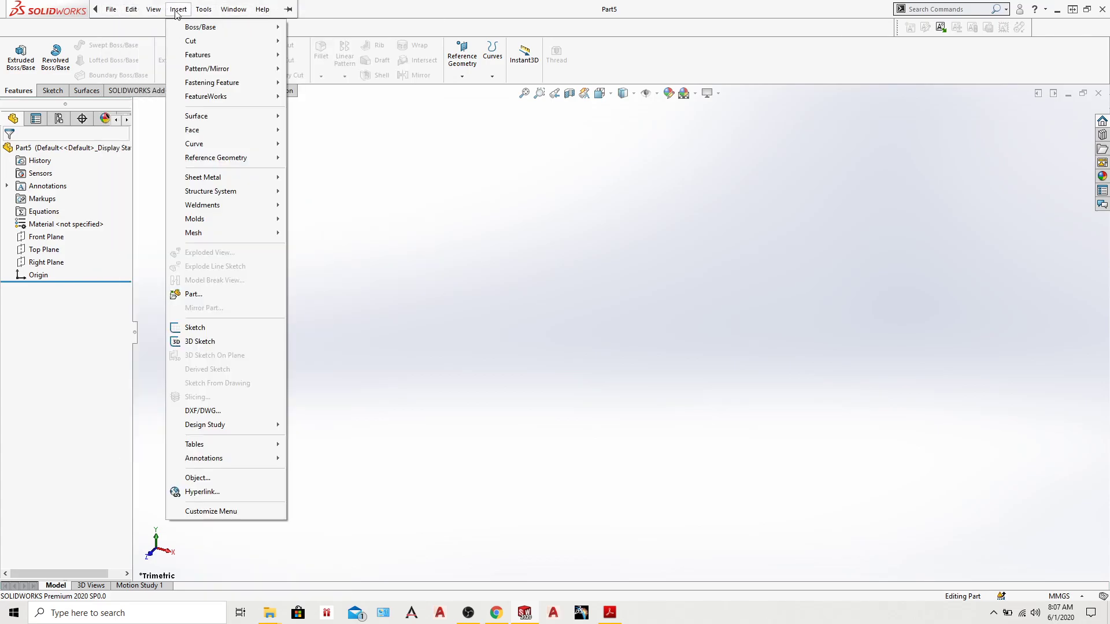
{"action": "mouse_move", "coordinate": [267, 12]}
{"action": "left_click", "coordinate": [354, 8]}
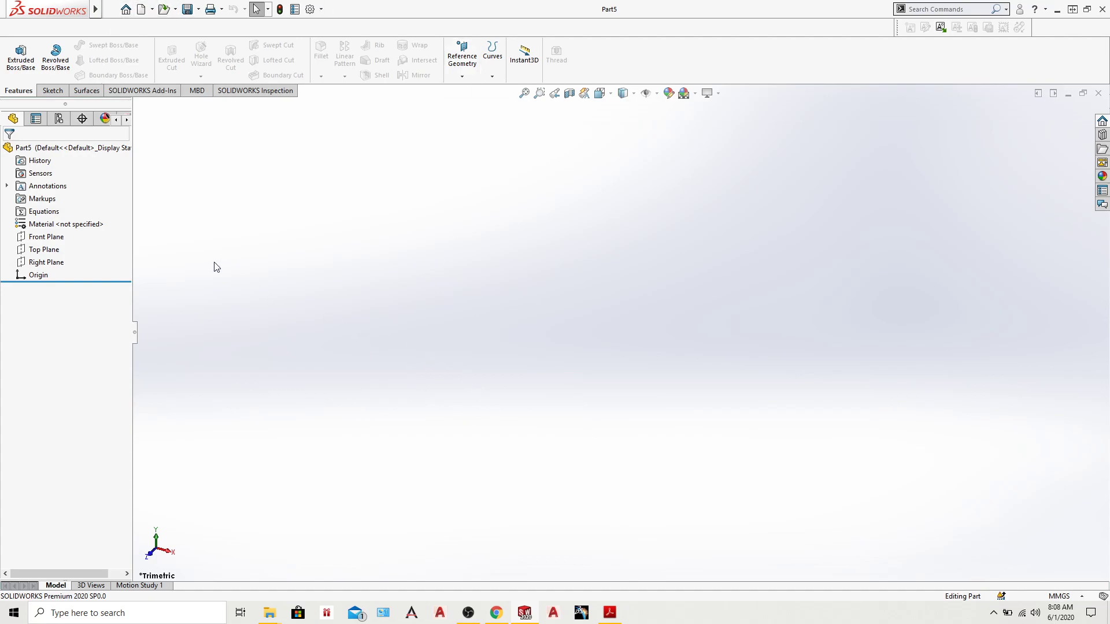
Step: Look through the Sketch, Surfaces, SOLIDWORKS Add-Ins, MBD and Features command sets, ending on the Sketch tools
{"action": "left_click", "coordinate": [52, 90]}
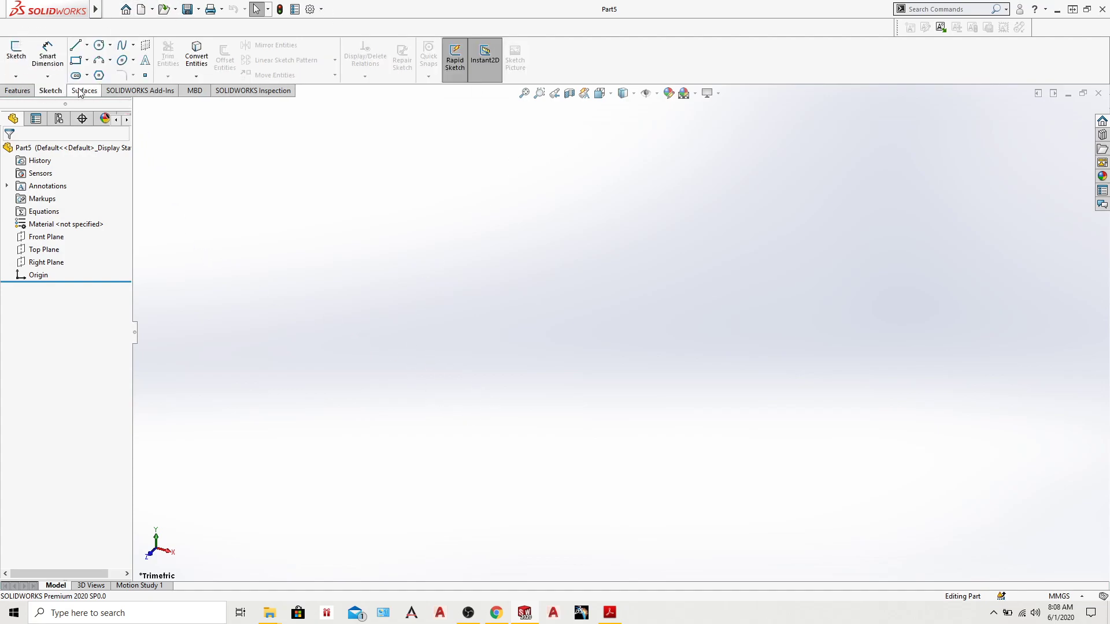
{"action": "left_click", "coordinate": [87, 91]}
{"action": "left_click", "coordinate": [142, 91]}
{"action": "left_click", "coordinate": [197, 91]}
{"action": "left_click", "coordinate": [85, 90]}
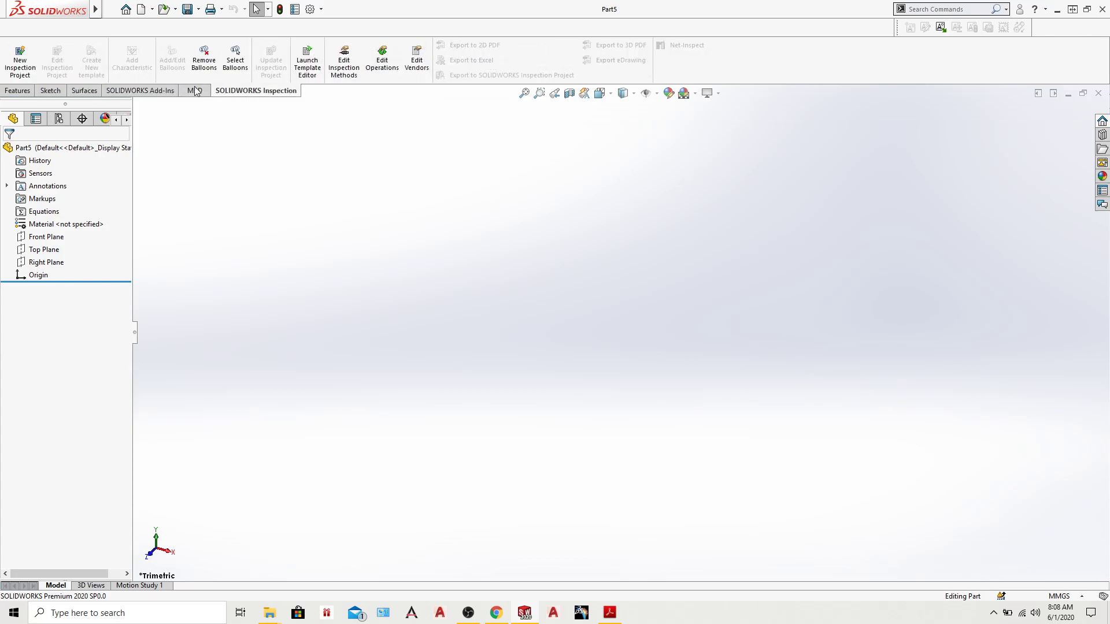
{"action": "left_click", "coordinate": [51, 91]}
{"action": "left_click", "coordinate": [18, 90]}
{"action": "left_click", "coordinate": [51, 91]}
{"action": "left_click", "coordinate": [22, 91]}
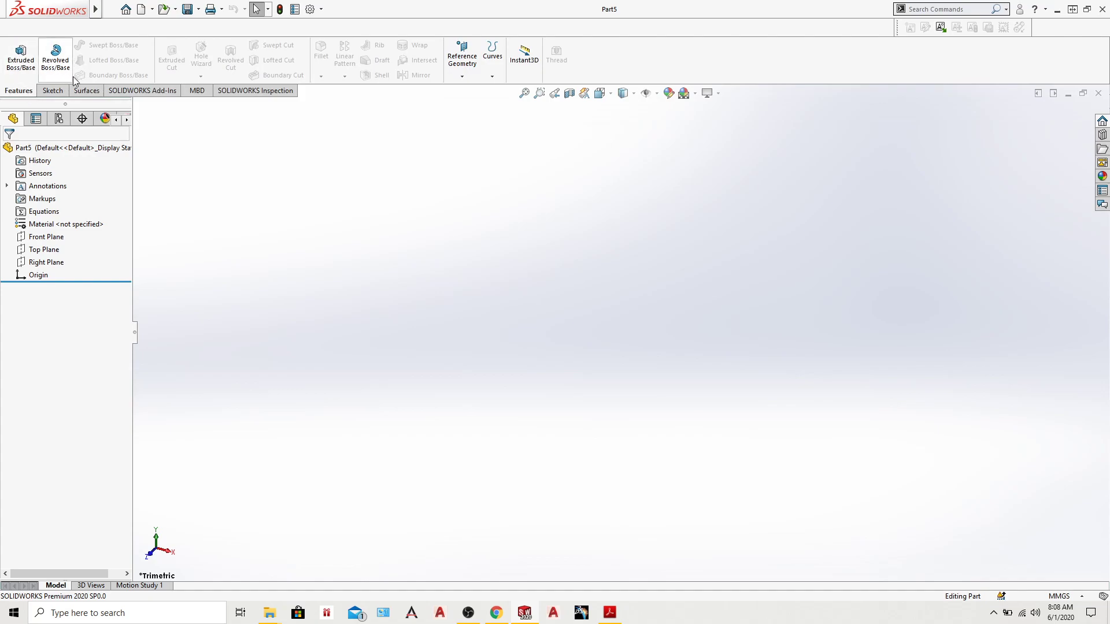
{"action": "left_click", "coordinate": [53, 90]}
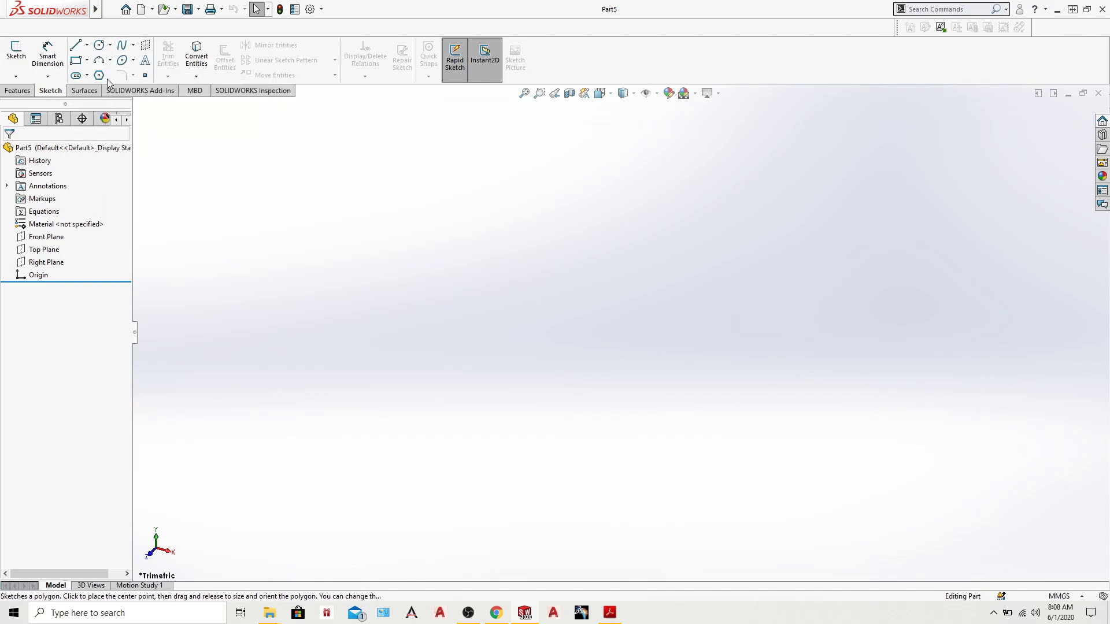
Step: Add the Sheet Metal command set to the CommandManager, view its tools, and remove it again
{"action": "left_click", "coordinate": [18, 91]}
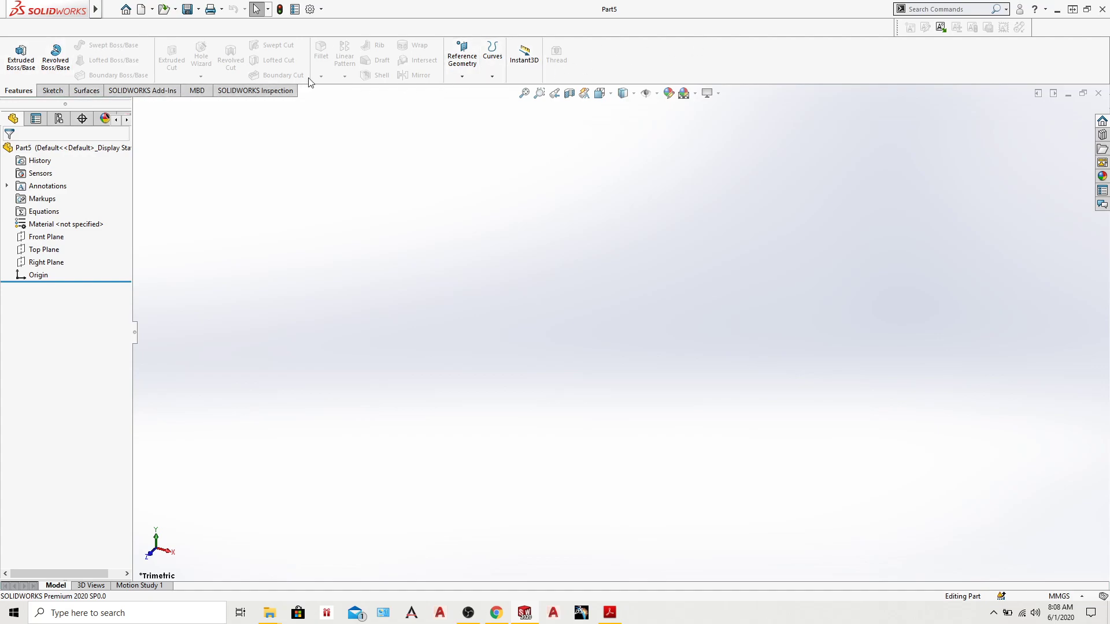
{"action": "left_click", "coordinate": [87, 91]}
{"action": "right_click", "coordinate": [89, 91]}
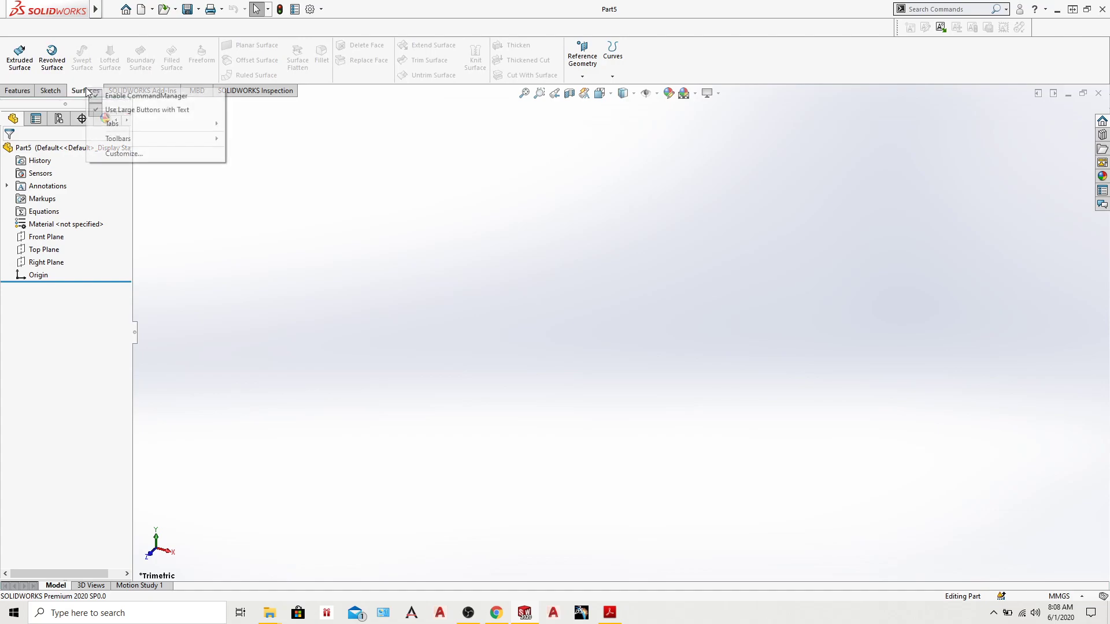
{"action": "mouse_move", "coordinate": [208, 128]}
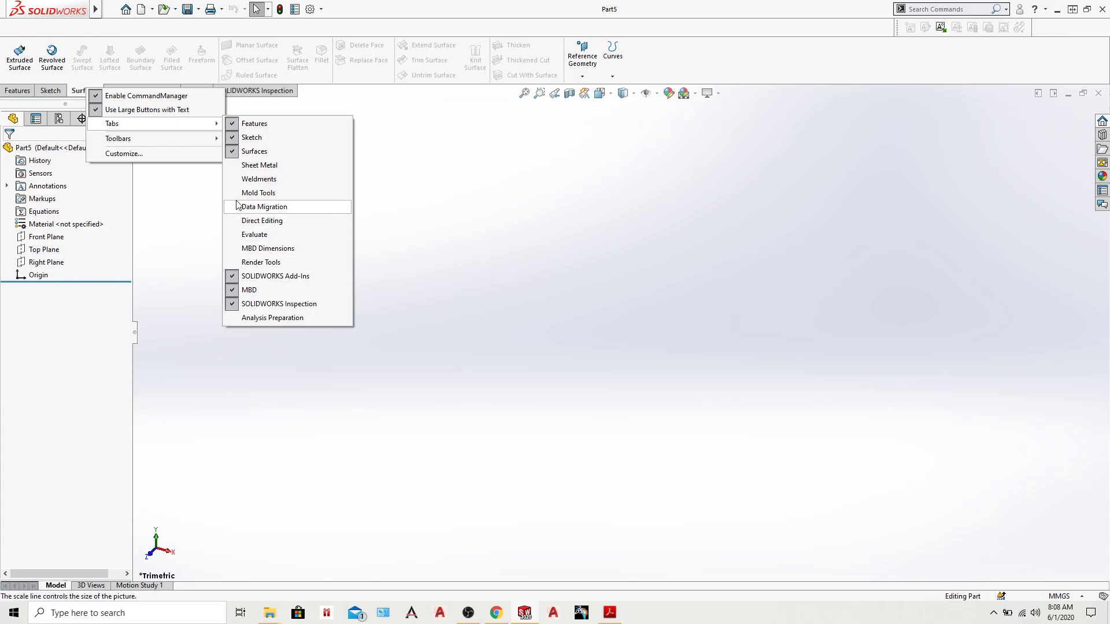
{"action": "left_click", "coordinate": [237, 166]}
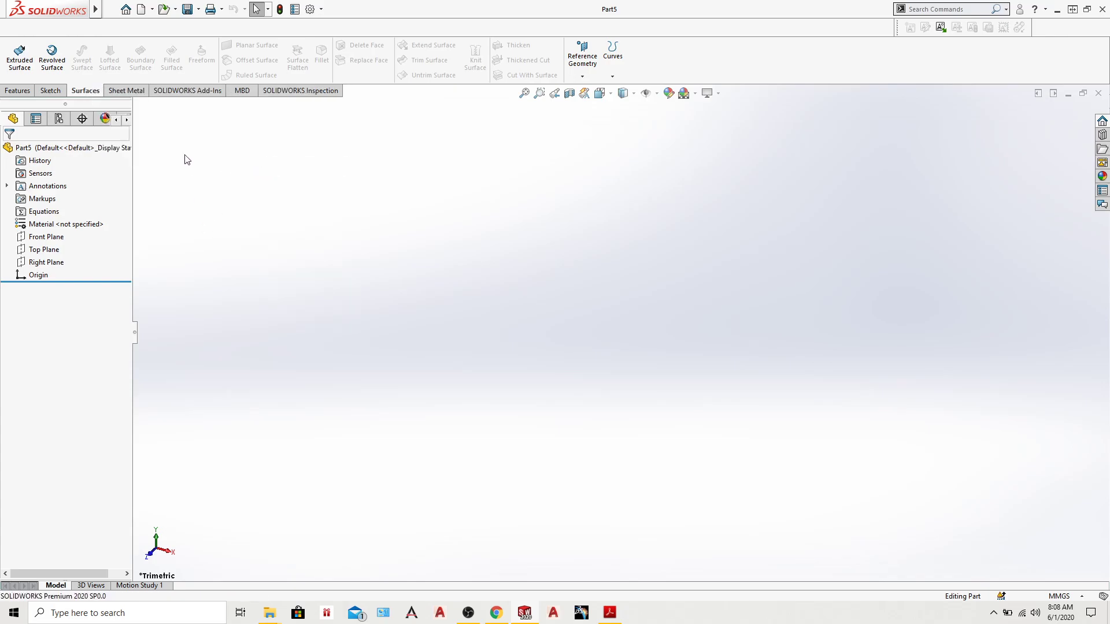
{"action": "left_click", "coordinate": [130, 91]}
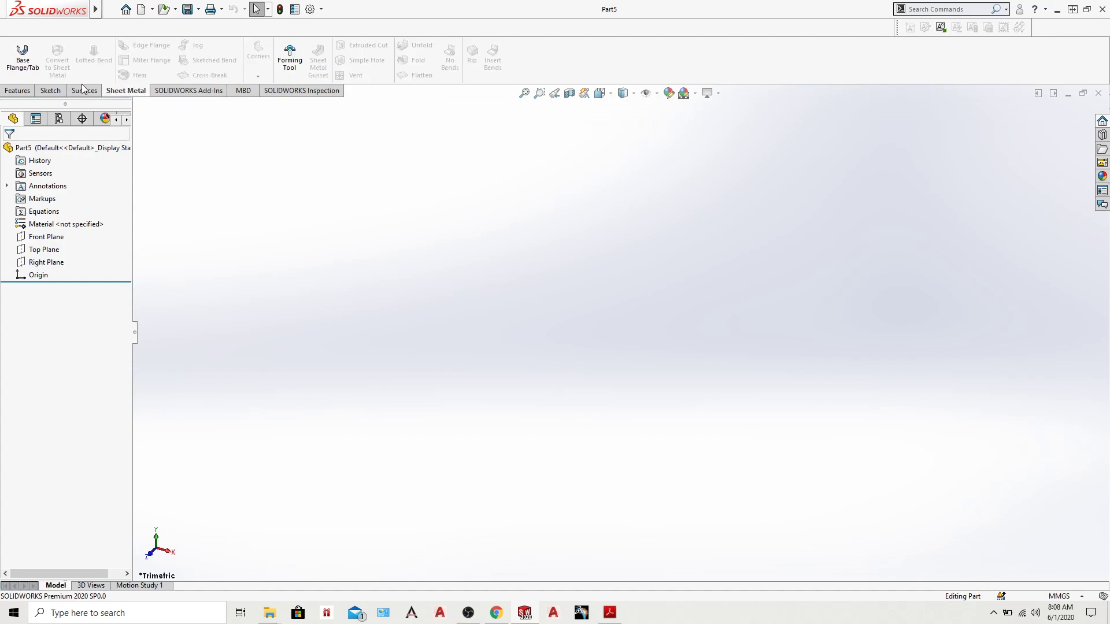
{"action": "right_click", "coordinate": [130, 94]}
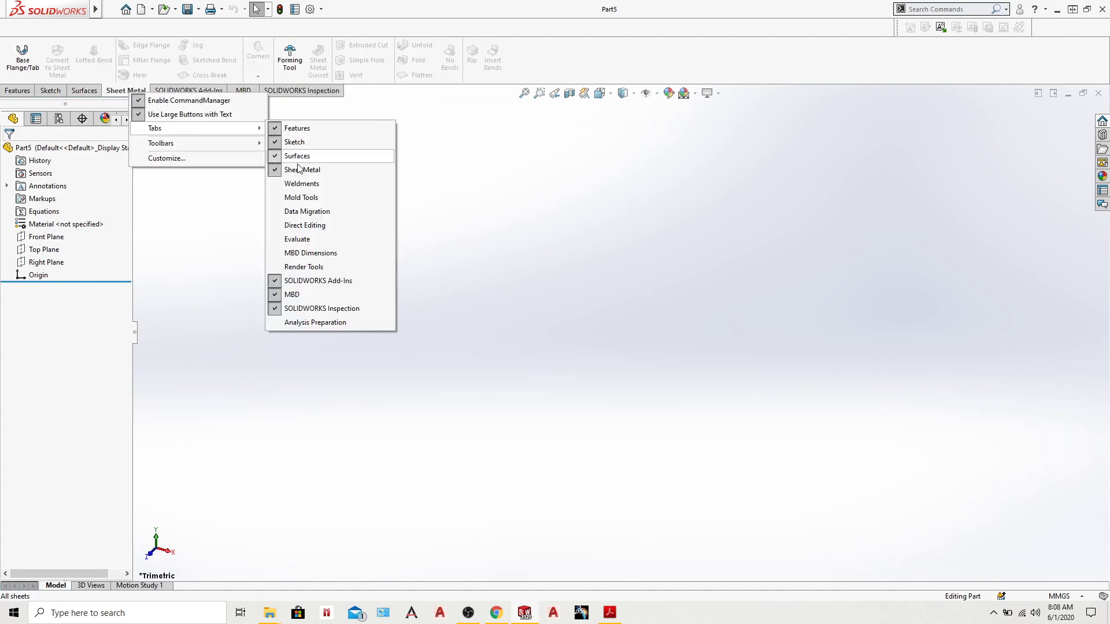
{"action": "left_click", "coordinate": [289, 168]}
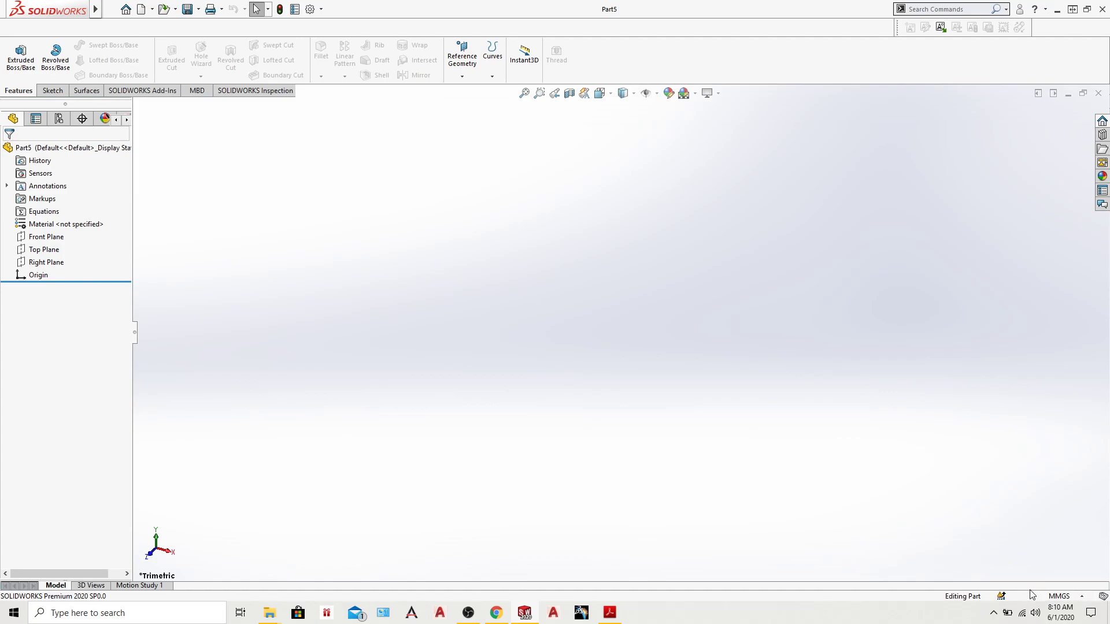
Step: Set the document's unit system to MMGS (millimeter, gram, second)
{"action": "left_click", "coordinate": [1079, 600]}
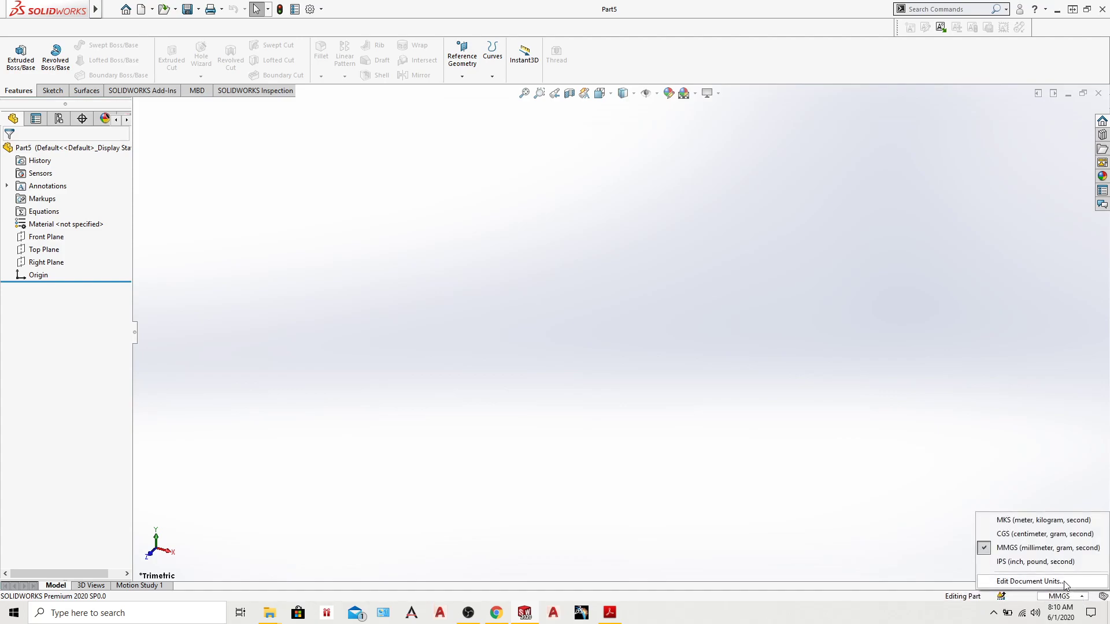
{"action": "left_click", "coordinate": [1019, 549]}
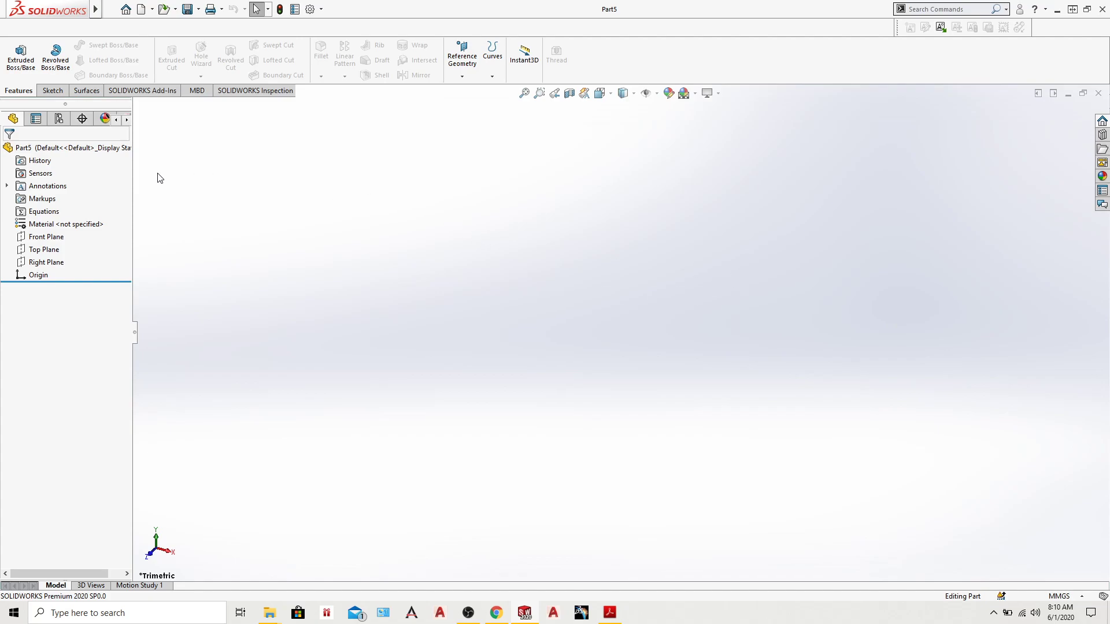
Step: Compare the Sketch, Surfaces and Features command sets, and return to the Sketch tools
{"action": "left_click", "coordinate": [52, 93]}
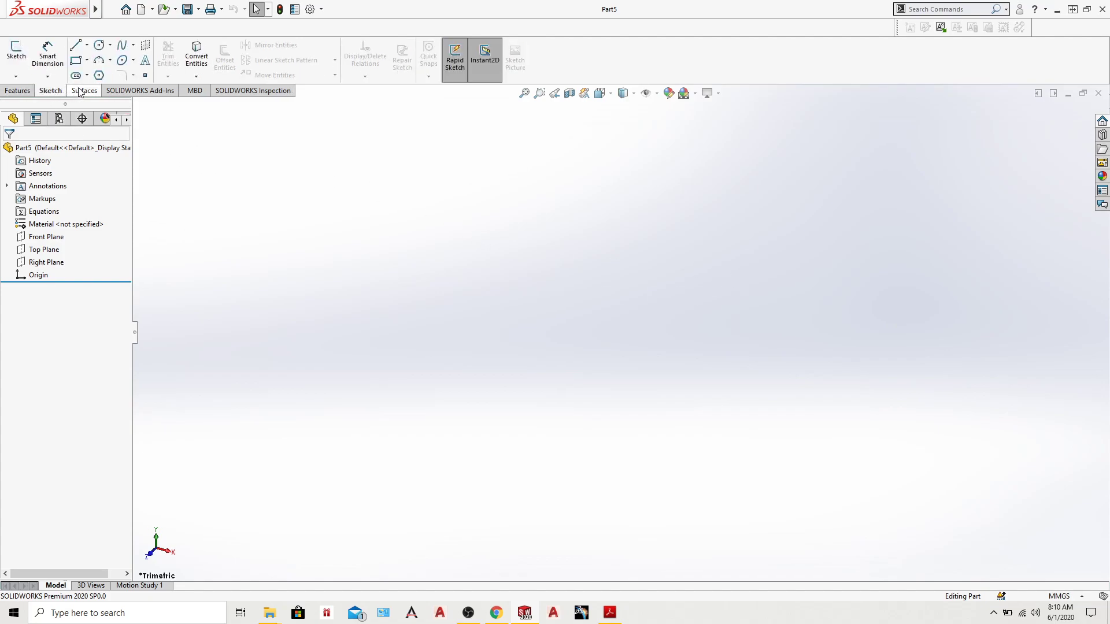
{"action": "left_click", "coordinate": [81, 93]}
{"action": "left_click", "coordinate": [18, 92]}
{"action": "left_click", "coordinate": [52, 91]}
{"action": "left_click", "coordinate": [78, 93]}
{"action": "left_click", "coordinate": [51, 91]}
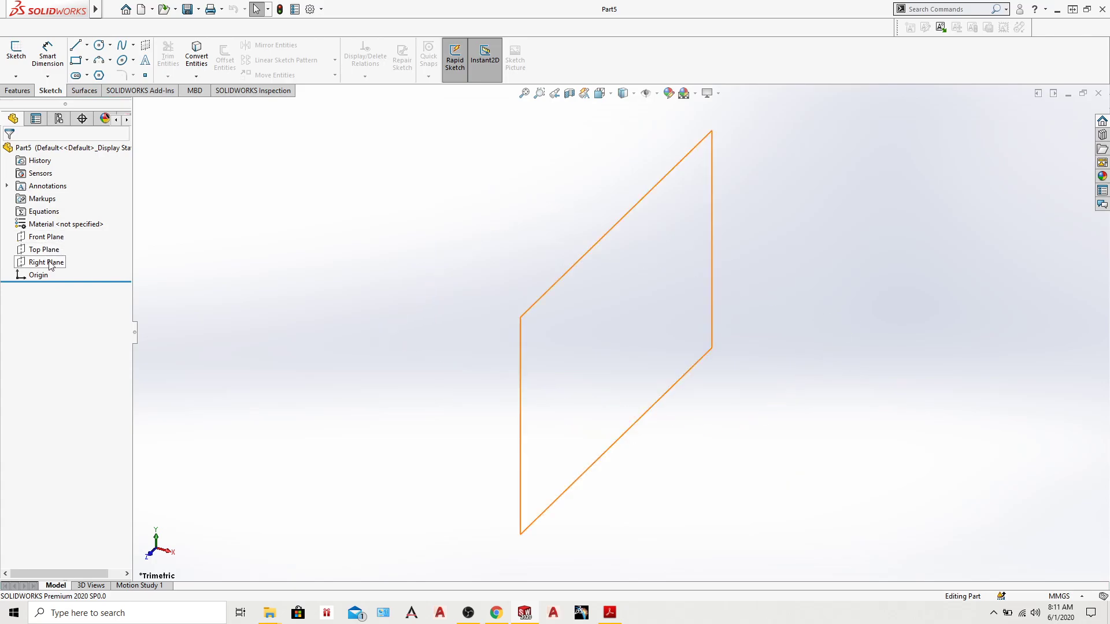
Step: Show the Top, Front and Right reference planes in the graphics area
{"action": "right_click", "coordinate": [42, 237]}
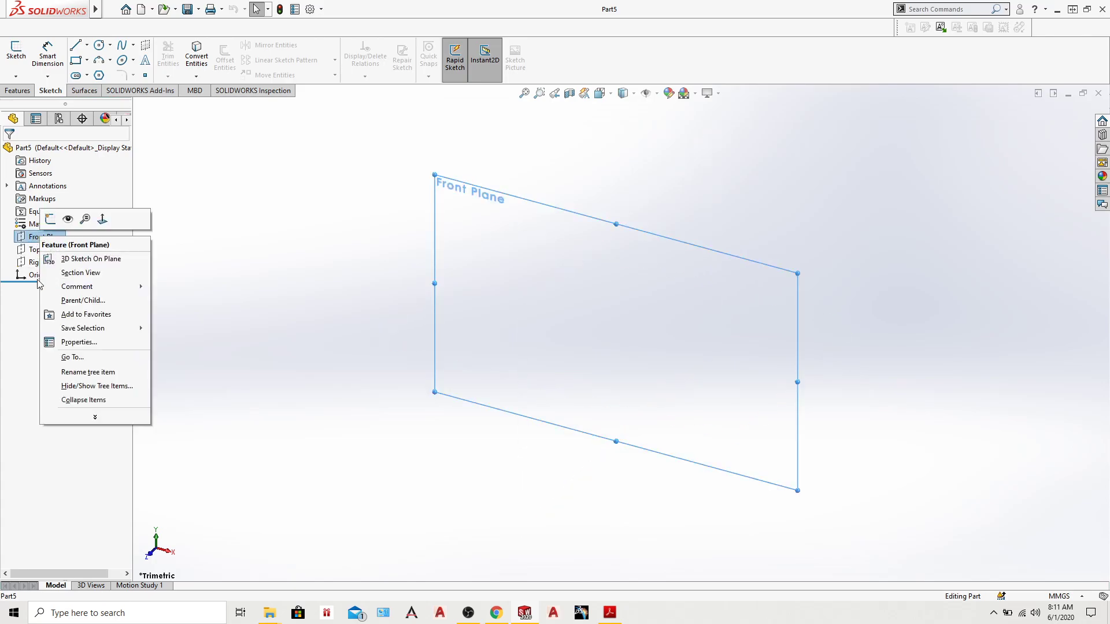
{"action": "left_click", "coordinate": [17, 337]}
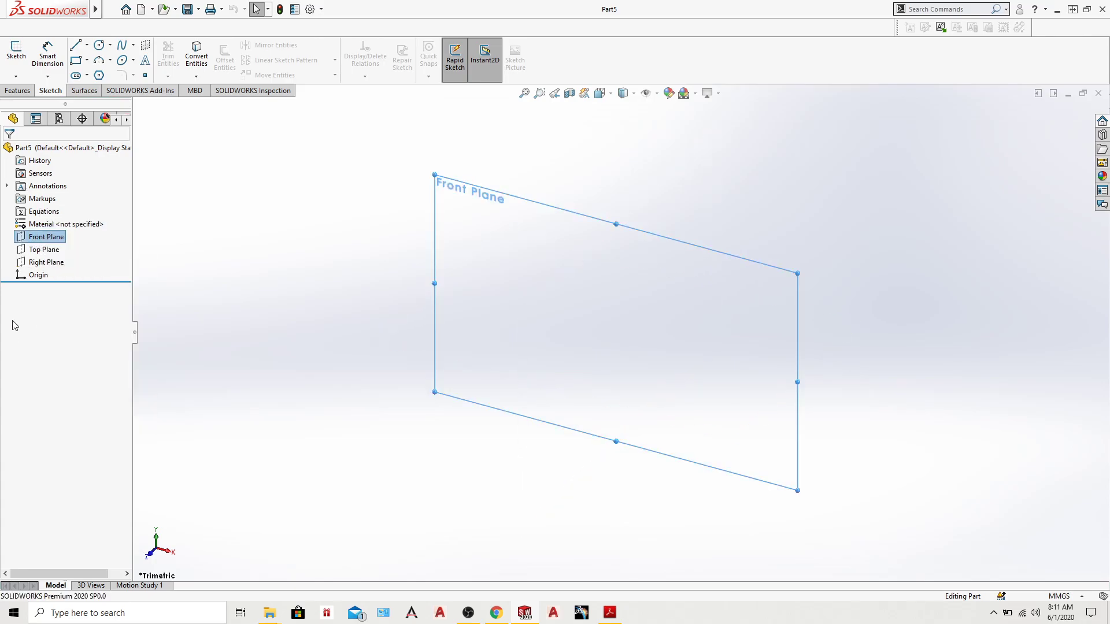
{"action": "right_click", "coordinate": [46, 249]}
{"action": "left_click", "coordinate": [75, 233]}
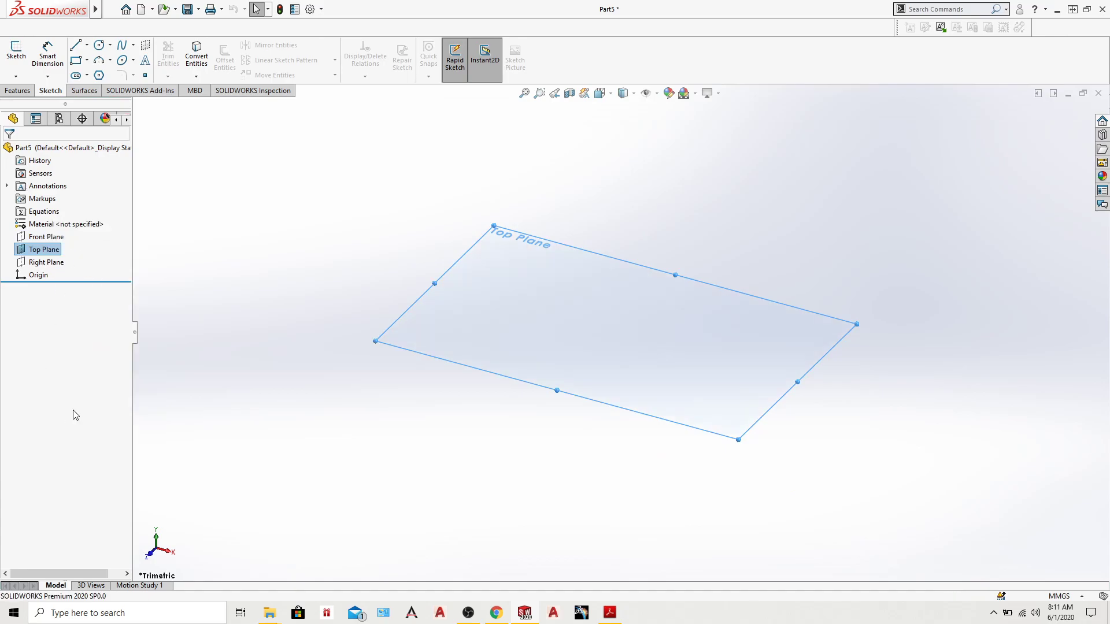
{"action": "right_click", "coordinate": [38, 236]}
{"action": "left_click", "coordinate": [76, 220]}
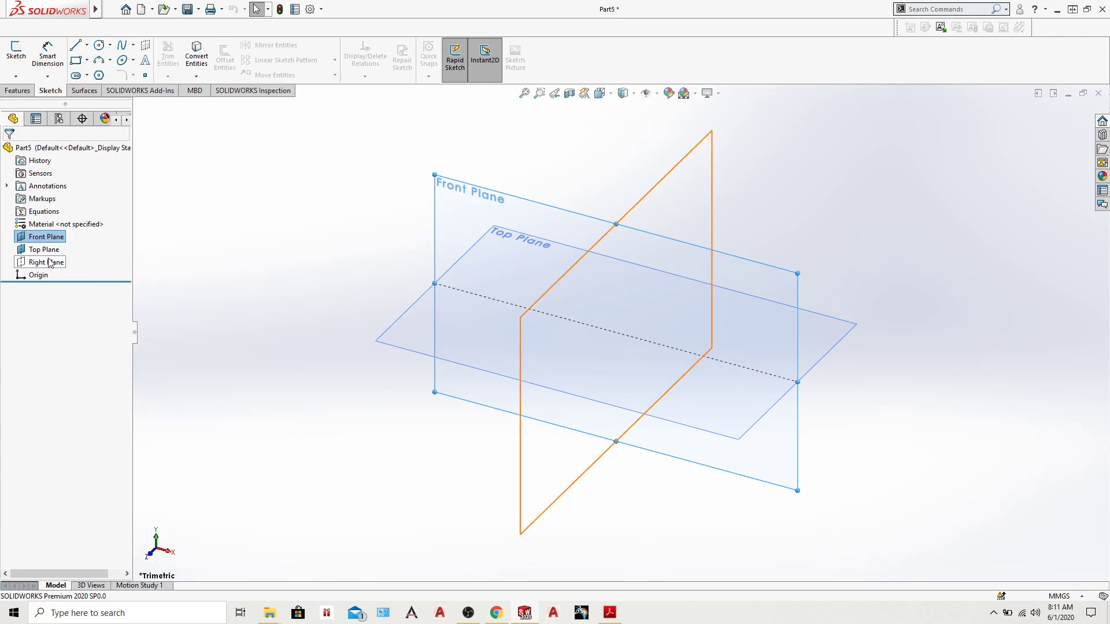
{"action": "right_click", "coordinate": [46, 262]}
{"action": "left_click", "coordinate": [76, 240]}
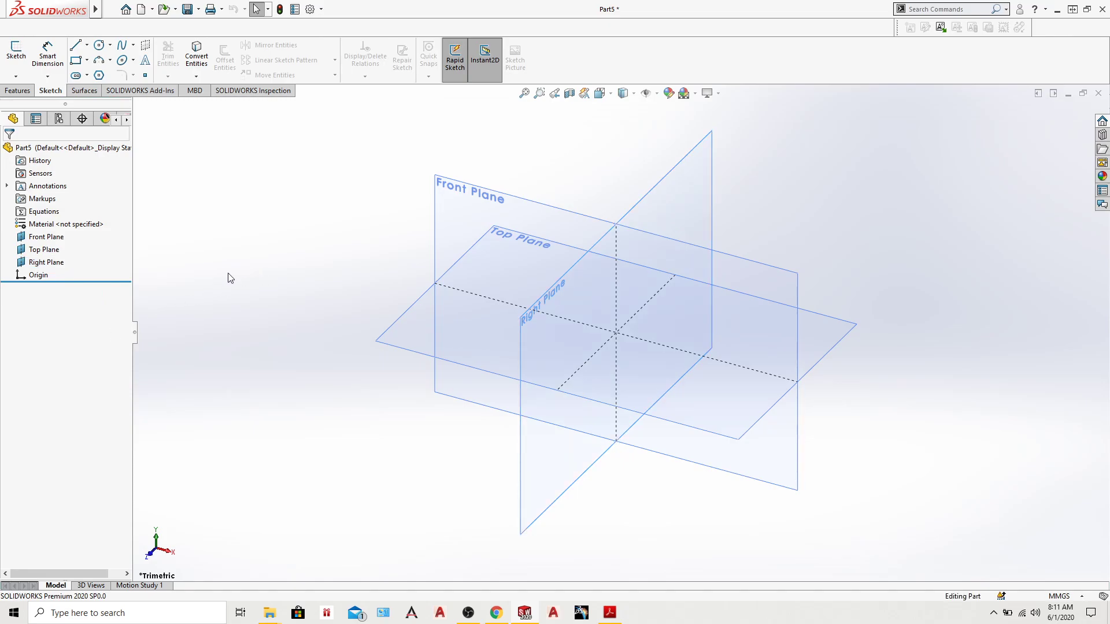
Step: Hide the Right, Top and Front reference planes
{"action": "right_click", "coordinate": [46, 262]}
{"action": "left_click", "coordinate": [69, 243]}
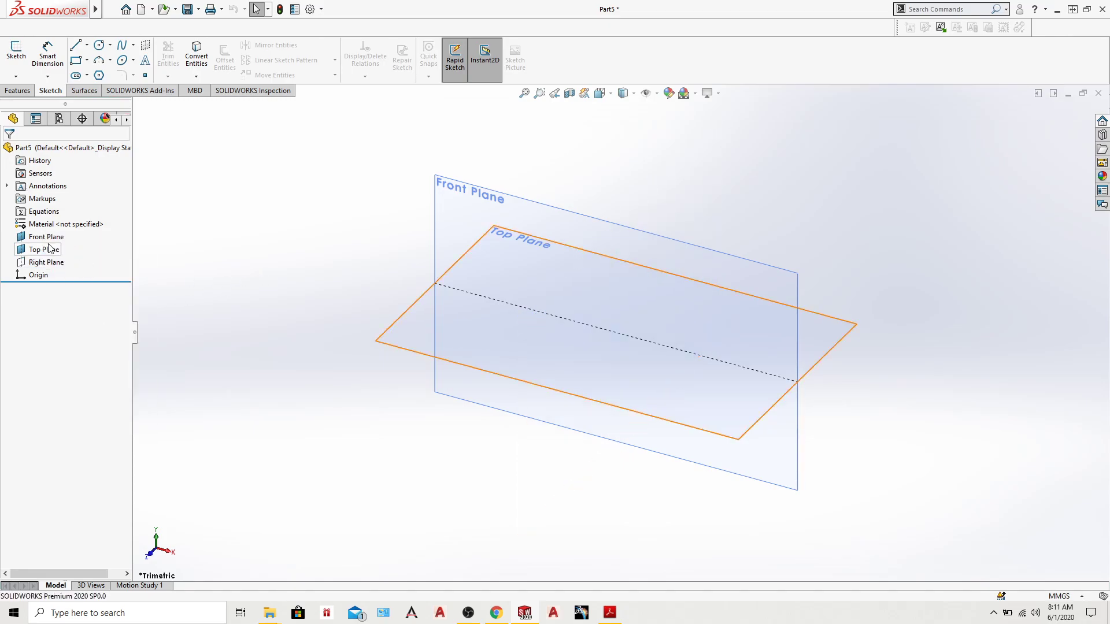
{"action": "right_click", "coordinate": [52, 253]}
{"action": "left_click", "coordinate": [78, 232]}
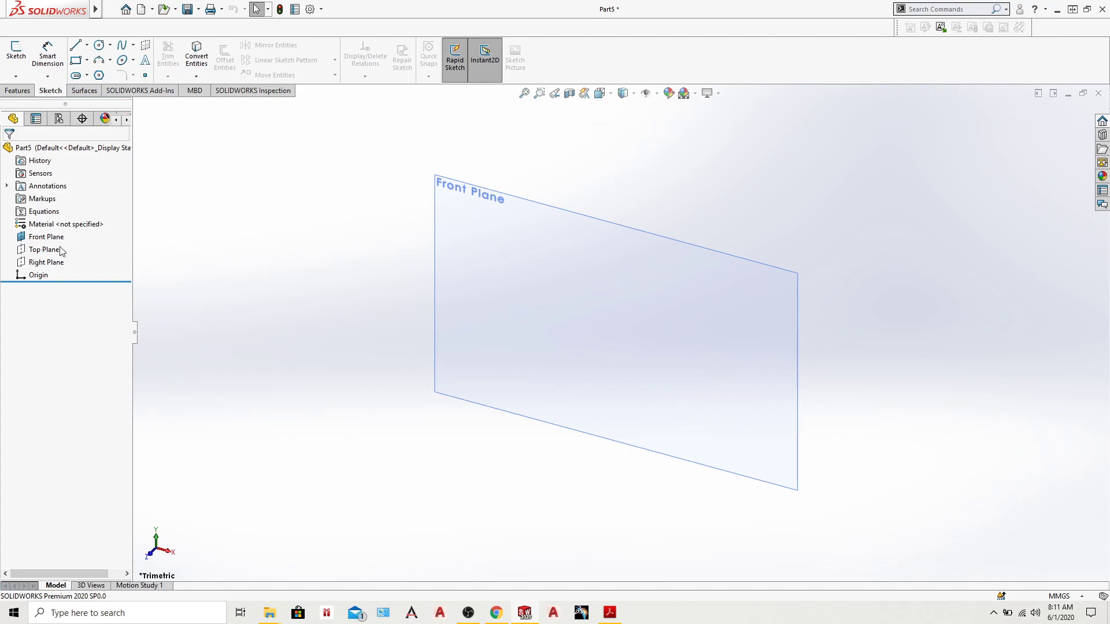
{"action": "right_click", "coordinate": [44, 237]}
{"action": "left_click", "coordinate": [81, 220]}
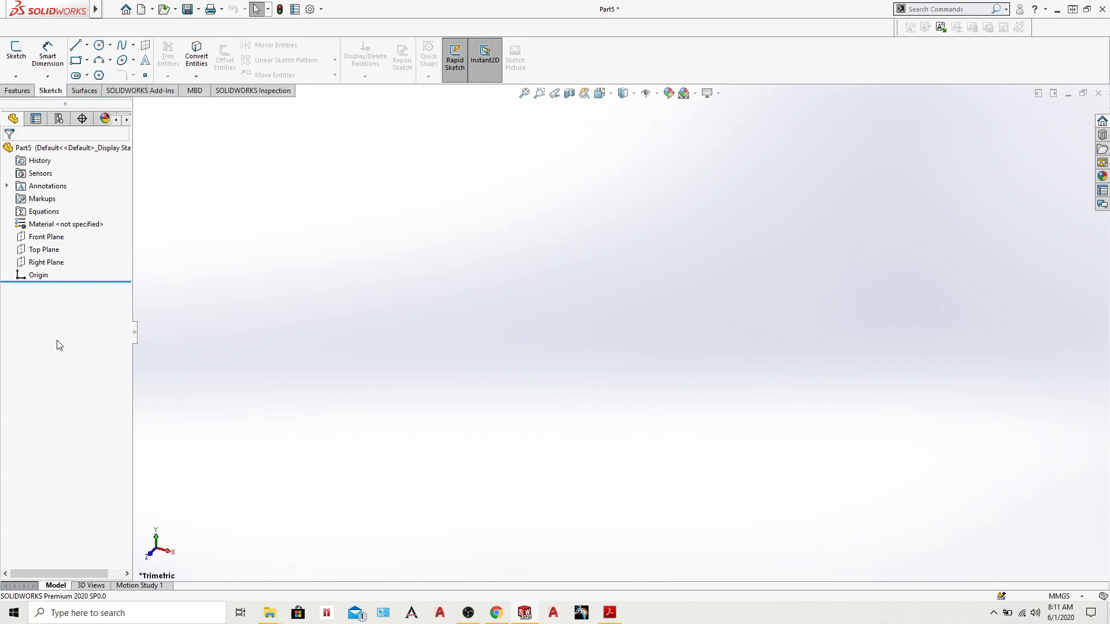
Step: Start a new 2D sketch on the Top Plane
{"action": "left_click", "coordinate": [44, 249]}
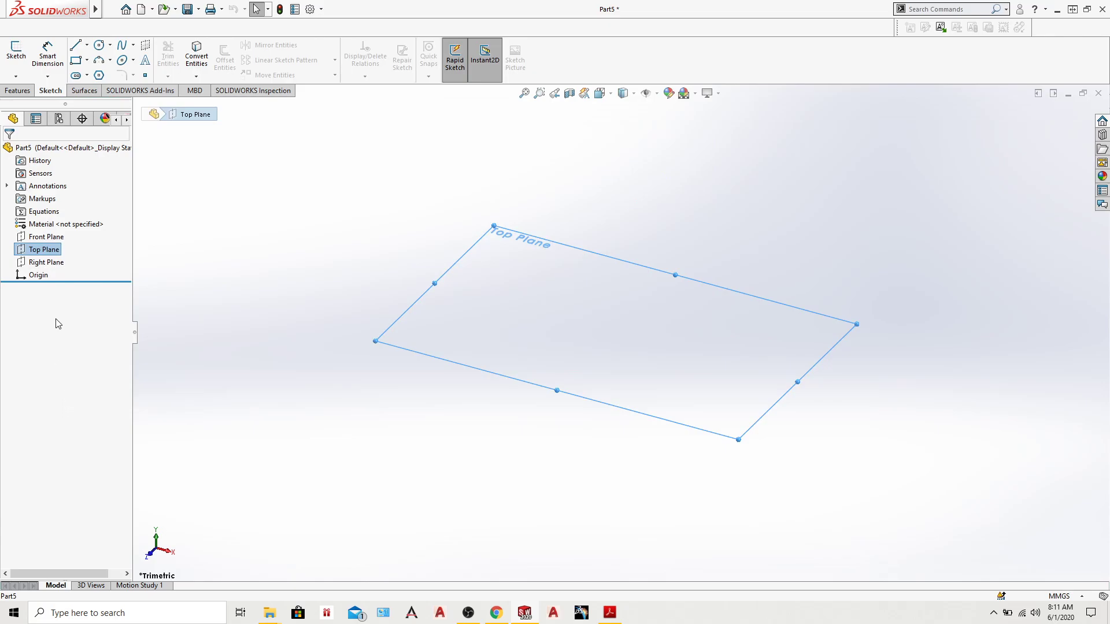
{"action": "right_click", "coordinate": [49, 252]}
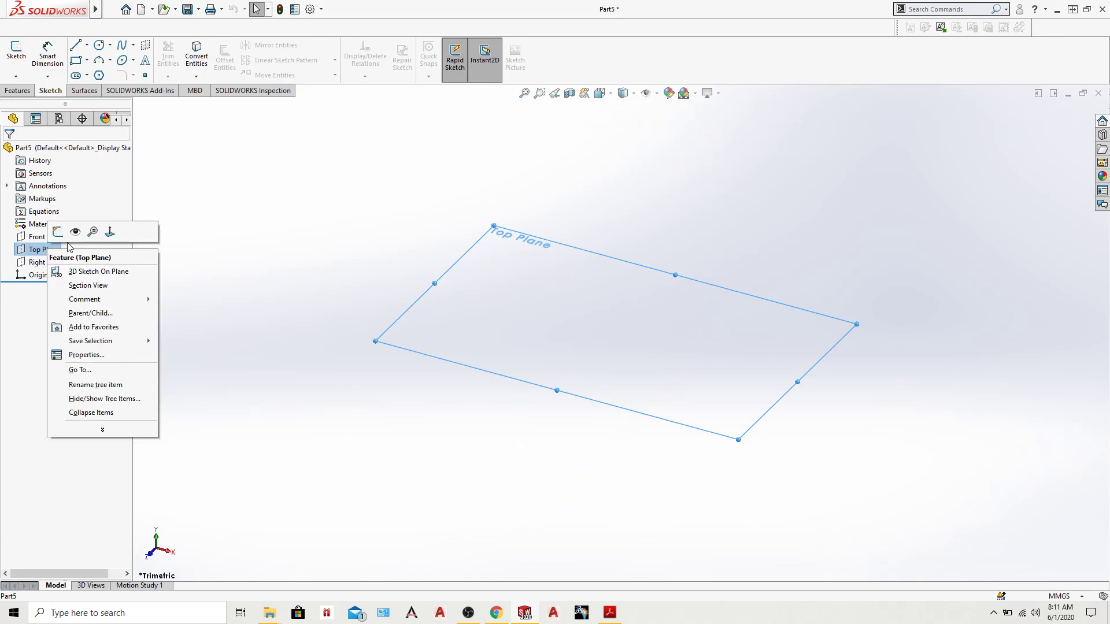
{"action": "left_click", "coordinate": [58, 232]}
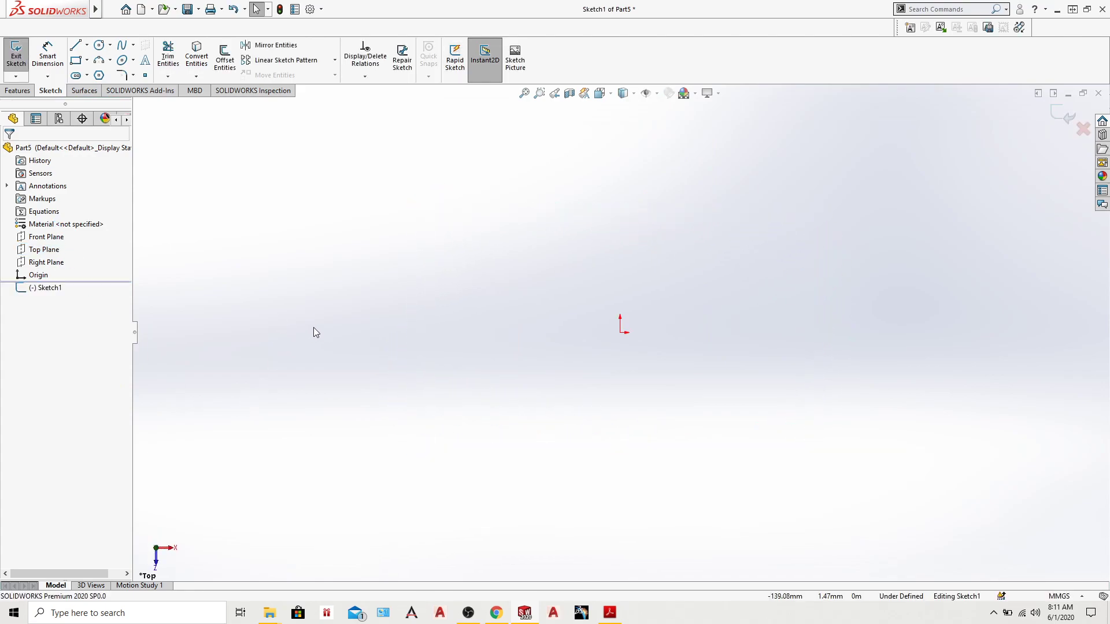
Step: Show the Top Plane in the graphics area with the sketch open, and display the Sketch tools
{"action": "right_click", "coordinate": [56, 250]}
{"action": "left_click", "coordinate": [81, 231]}
{"action": "left_click", "coordinate": [236, 265]}
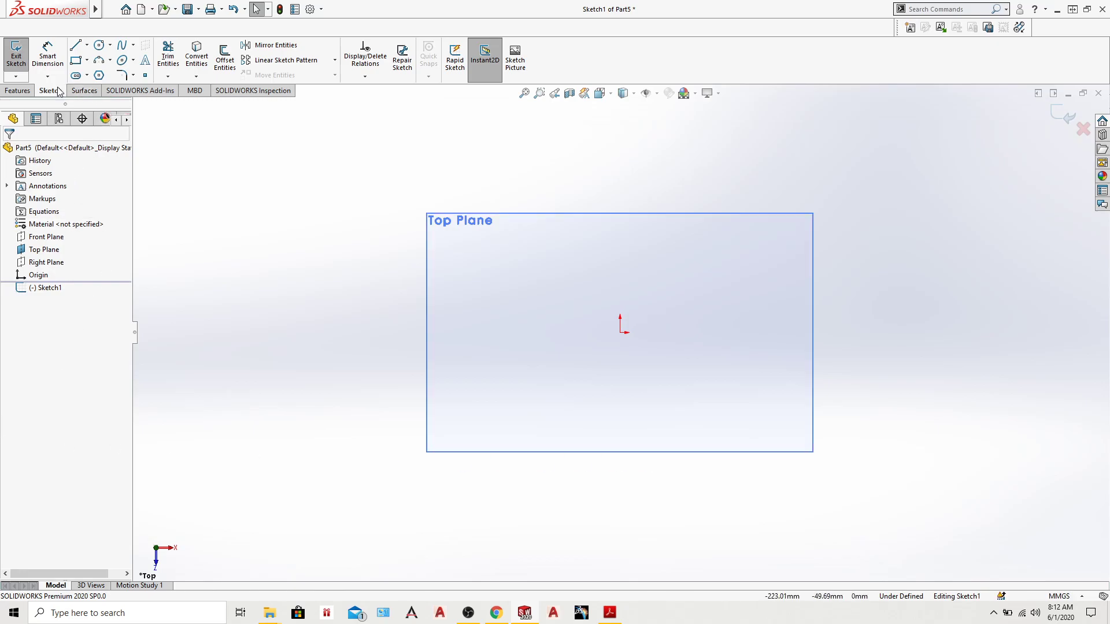
{"action": "left_click", "coordinate": [13, 90]}
{"action": "left_click", "coordinate": [51, 90]}
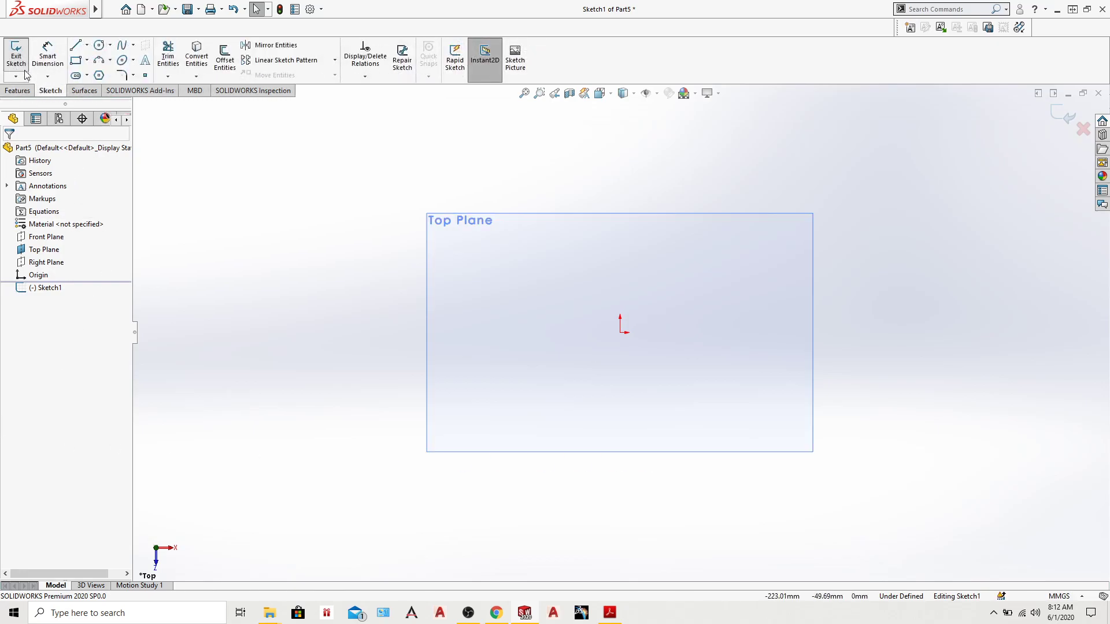
Step: Sketch an open chain of twelve connected lines, starting with a horizontal line at the origin and looping around the Top Plane
{"action": "left_click", "coordinate": [75, 45]}
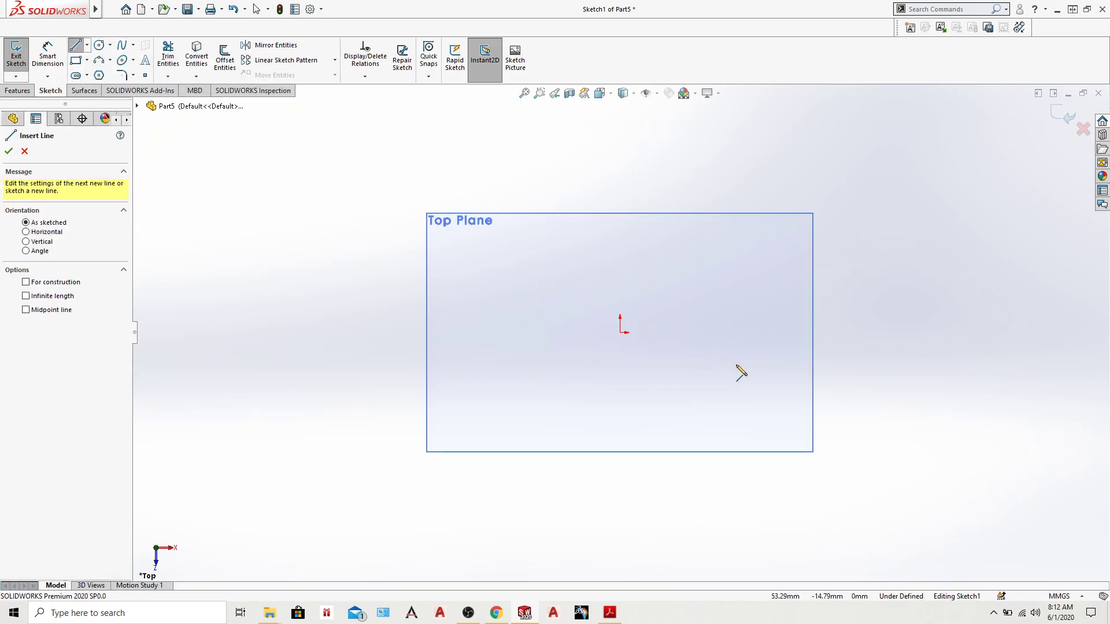
{"action": "left_click", "coordinate": [621, 333]}
{"action": "left_click", "coordinate": [764, 333]}
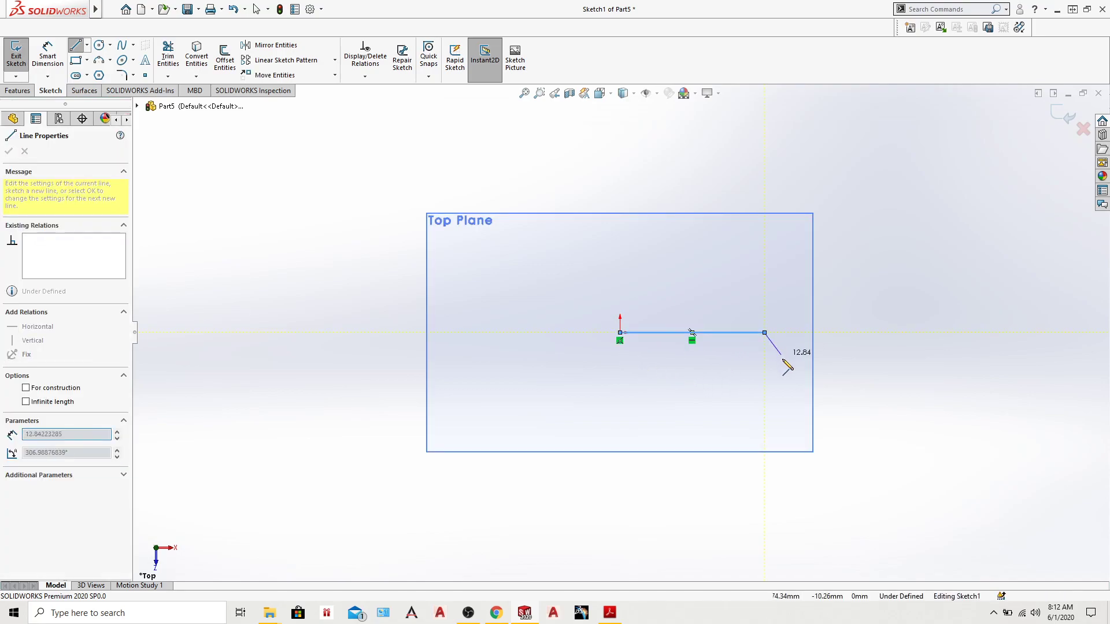
{"action": "left_click", "coordinate": [768, 406]}
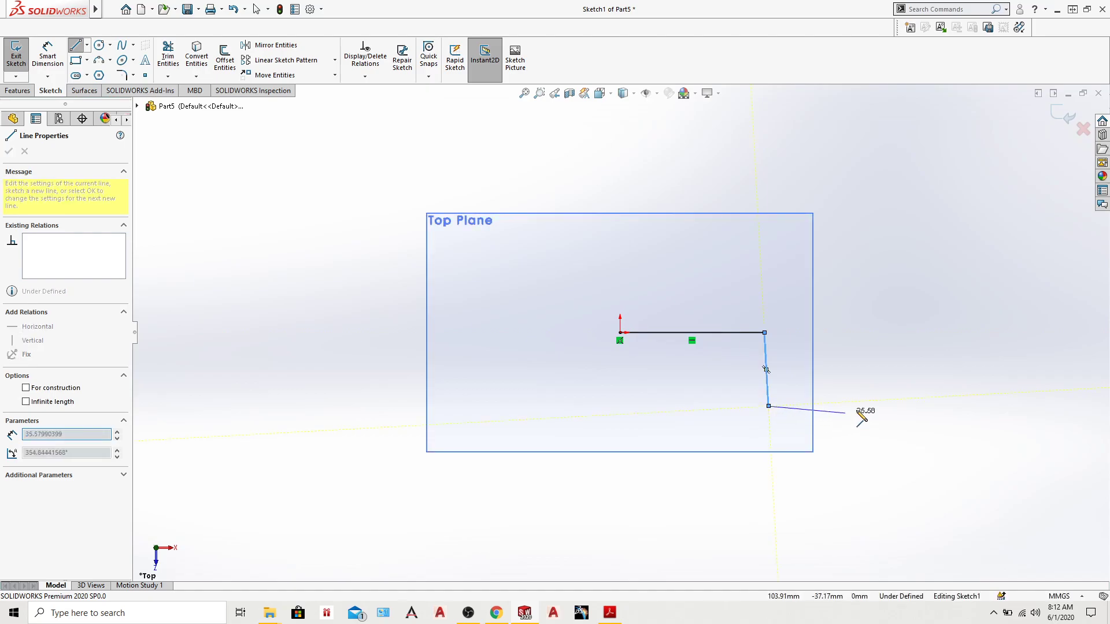
{"action": "left_click", "coordinate": [863, 406]}
{"action": "left_click", "coordinate": [854, 328]}
{"action": "left_click", "coordinate": [832, 250]}
{"action": "left_click", "coordinate": [642, 214]}
{"action": "left_click", "coordinate": [590, 169]}
{"action": "left_click", "coordinate": [485, 181]}
{"action": "left_click", "coordinate": [327, 182]}
{"action": "left_click", "coordinate": [332, 276]}
{"action": "left_click", "coordinate": [384, 321]}
{"action": "left_click", "coordinate": [468, 394]}
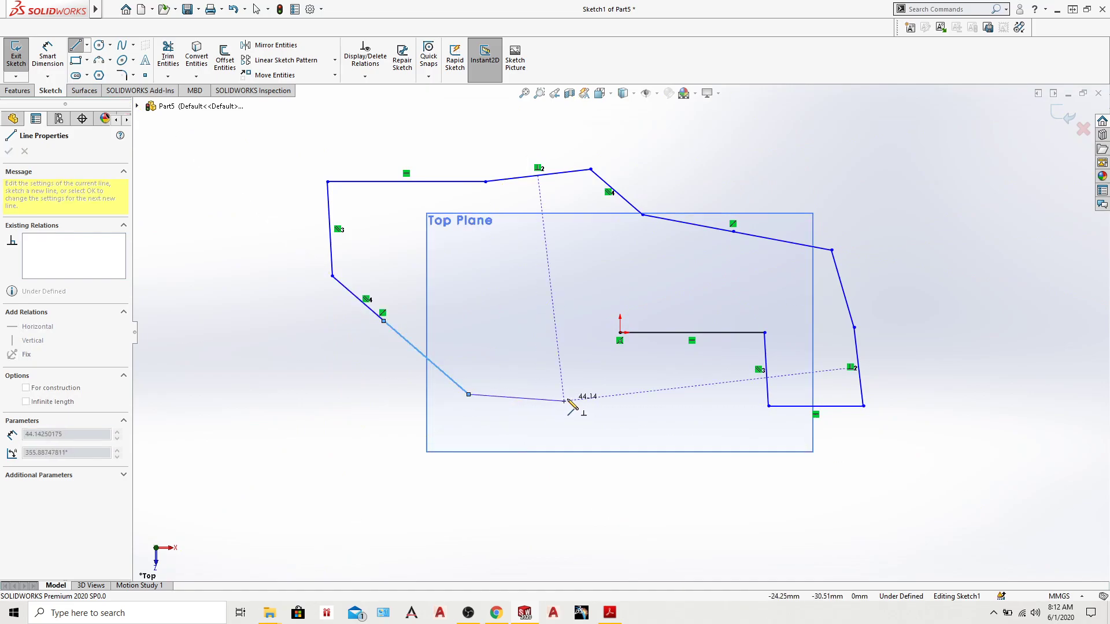
{"action": "key", "text": "Escape"}
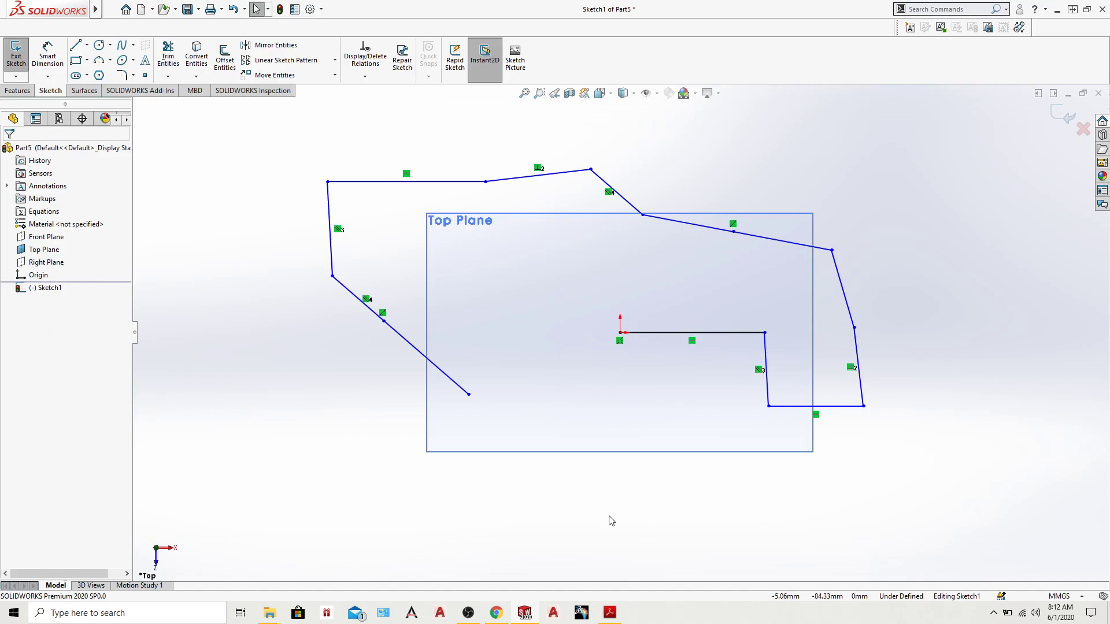
Step: Undo every line of the sketched chain until the sketch is empty
{"action": "key", "text": "ctrl+z"}
{"action": "key", "text": "ctrl+z"}
{"action": "key", "text": "ctrl+z"}
{"action": "key", "text": "ctrl+z"}
{"action": "key", "text": "ctrl+z"}
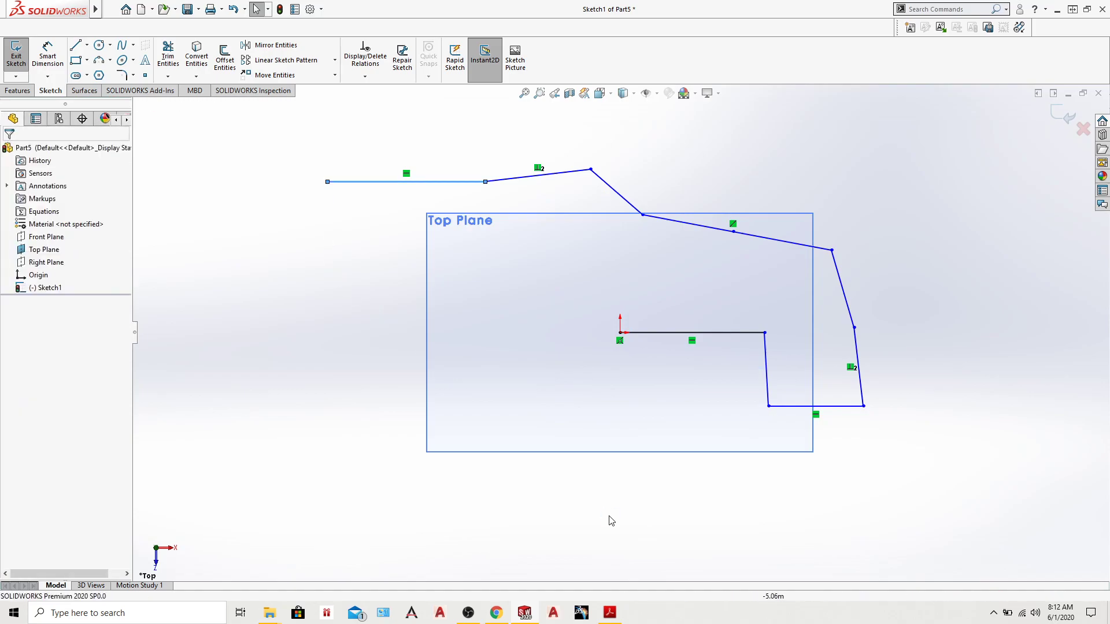
{"action": "key", "text": "ctrl+z"}
{"action": "key", "text": "ctrl+z"}
{"action": "key", "text": "ctrl+z"}
{"action": "key", "text": "ctrl+z"}
{"action": "key", "text": "ctrl+z"}
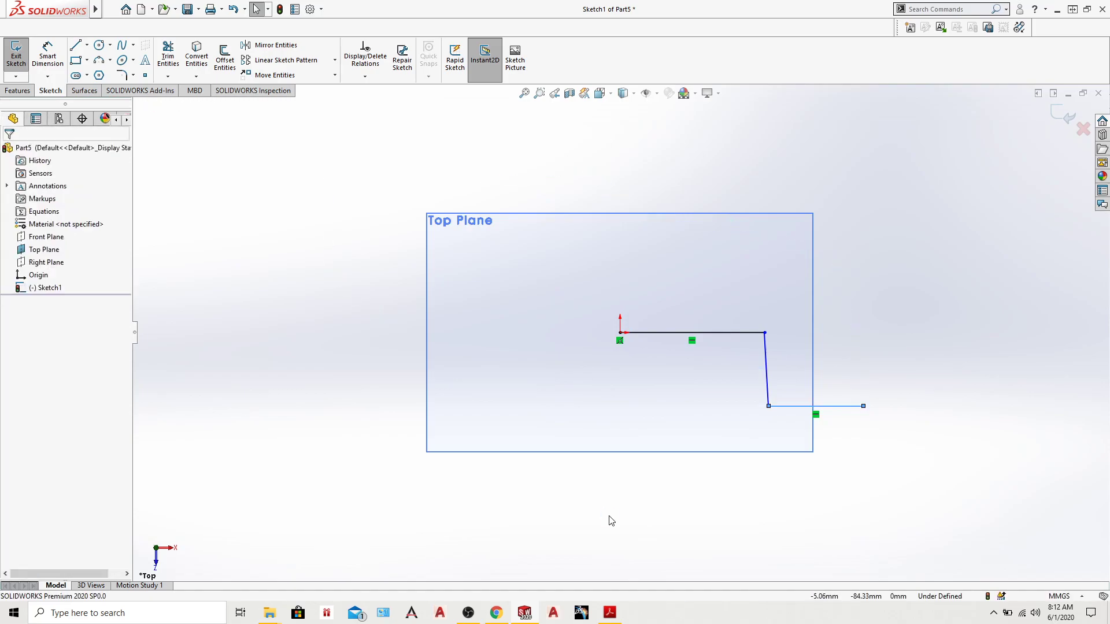
{"action": "key", "text": "ctrl+z"}
{"action": "key", "text": "ctrl+z"}
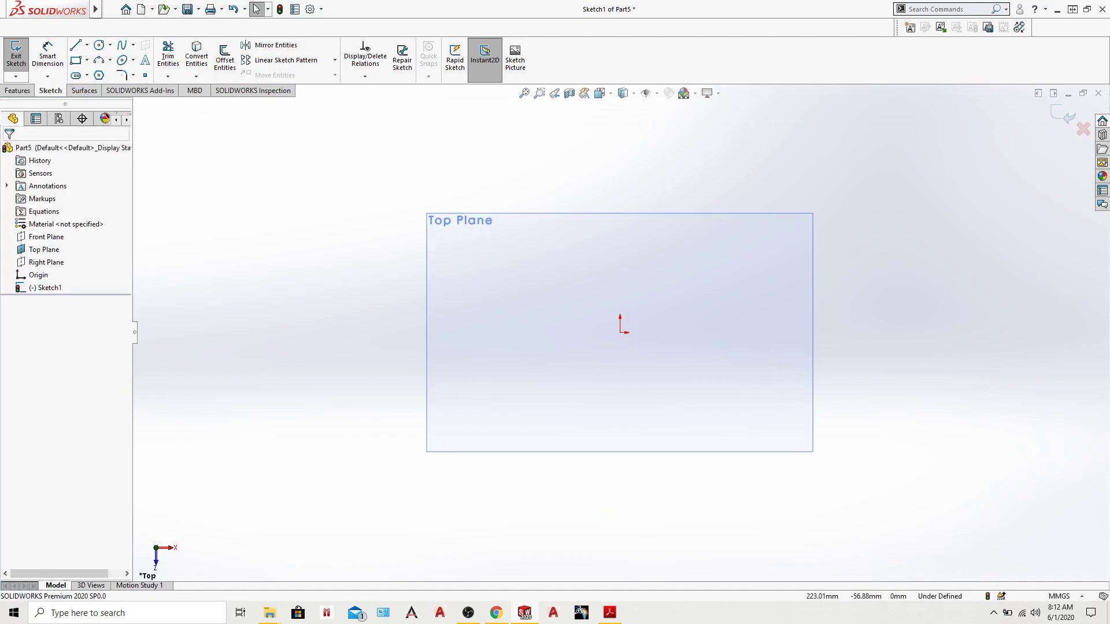
Step: Sketch a closed triangle from the origin with a nearly horizontal line about 141 mm long, a vertical line about 73 mm long, and a diagonal
{"action": "left_click", "coordinate": [75, 45]}
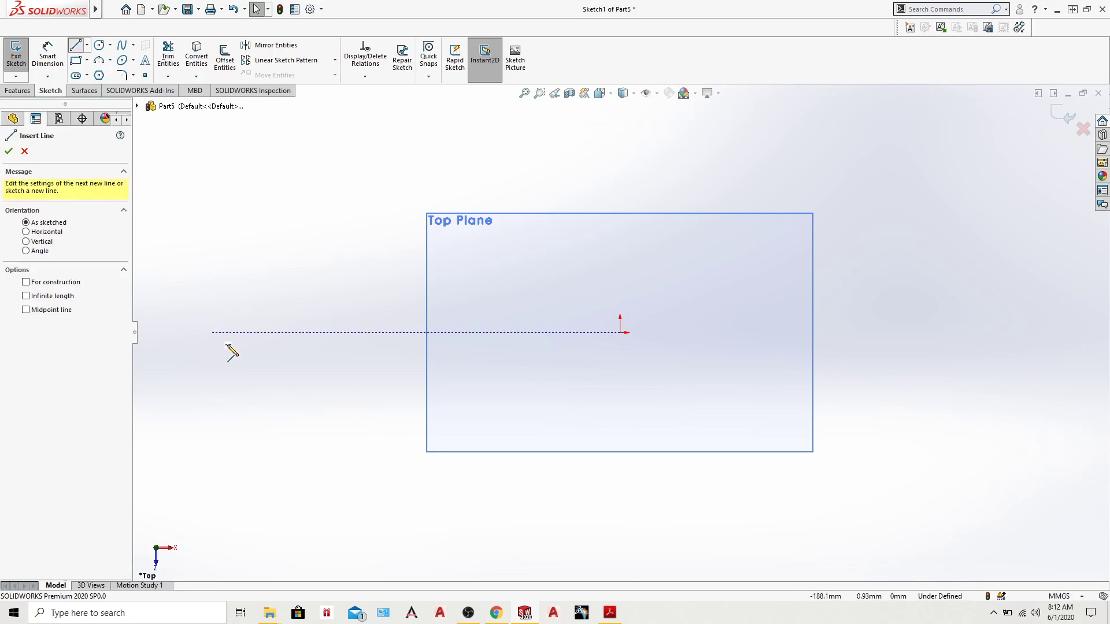
{"action": "left_click", "coordinate": [620, 333]}
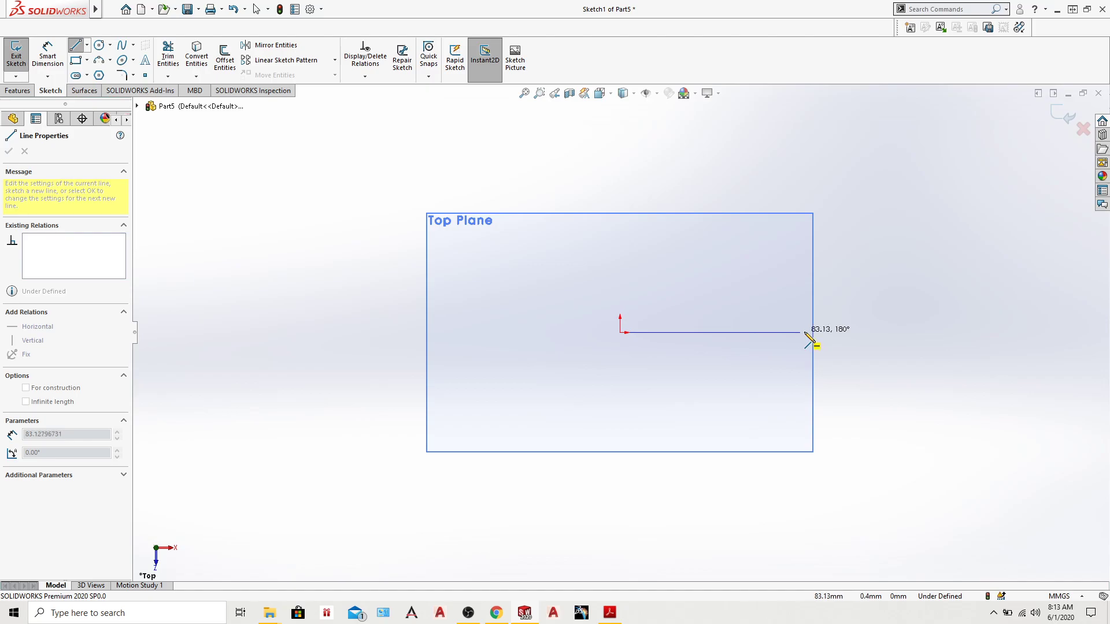
{"action": "left_click", "coordinate": [925, 328]}
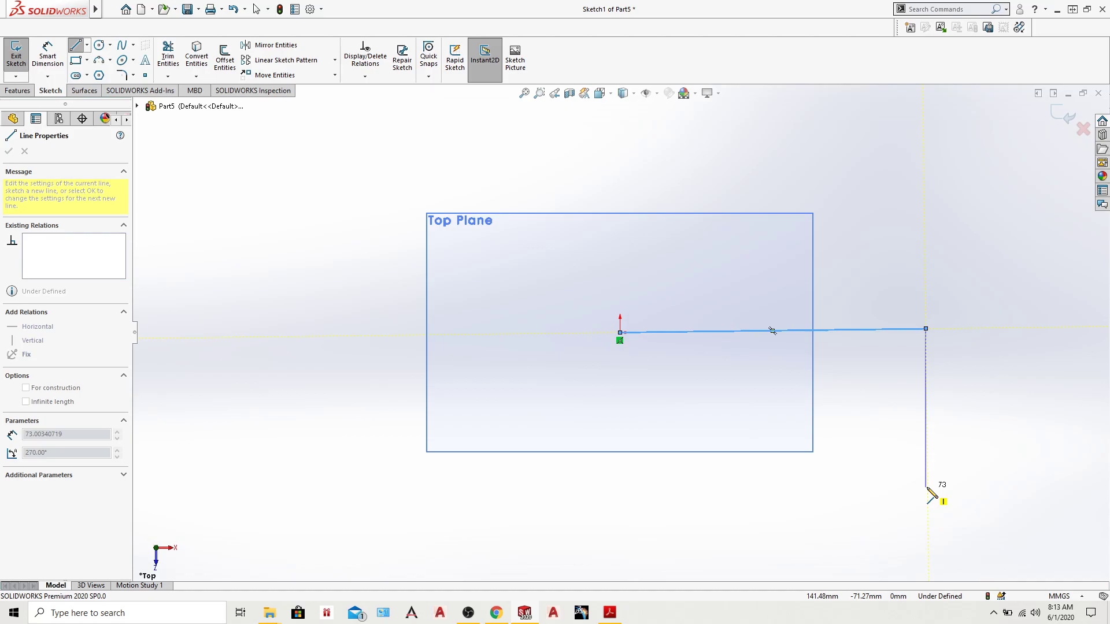
{"action": "left_click", "coordinate": [925, 486]}
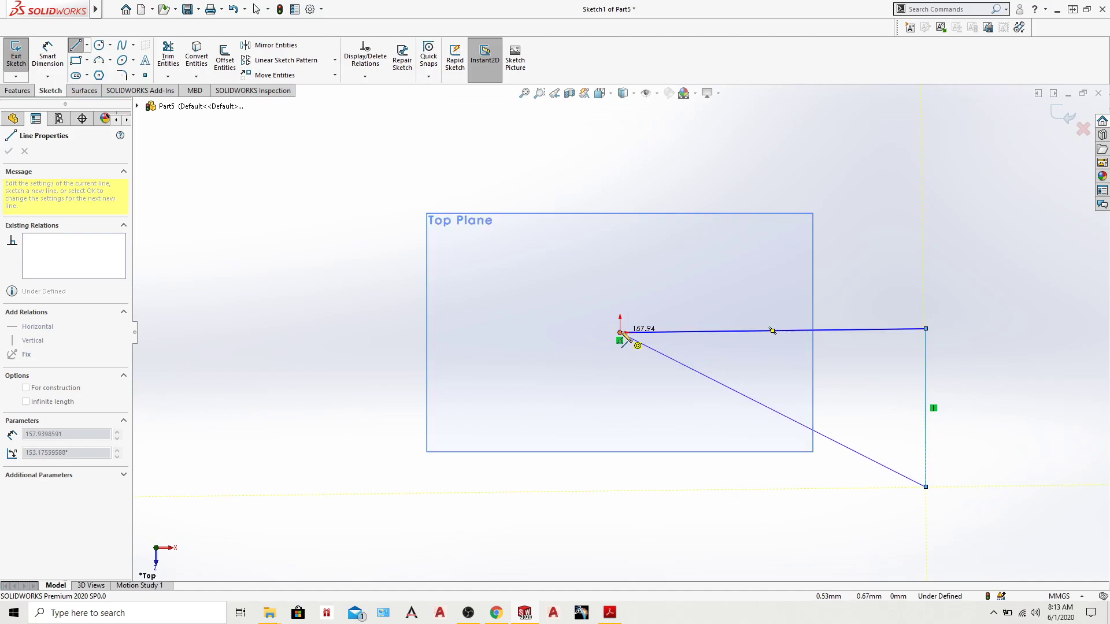
{"action": "left_click", "coordinate": [621, 333]}
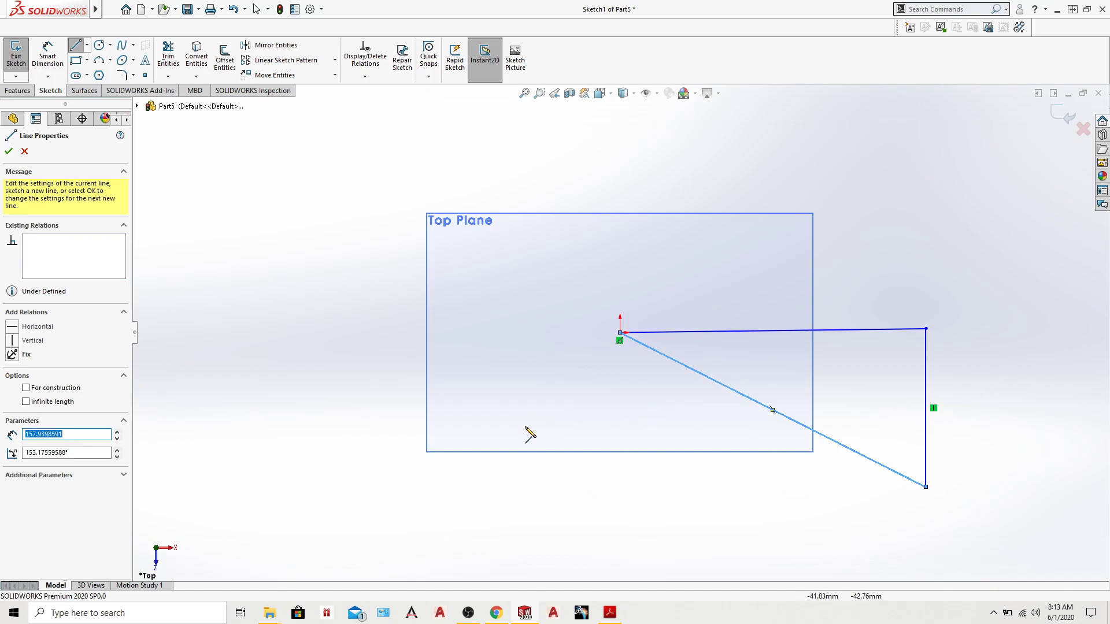
{"action": "key", "text": "Escape"}
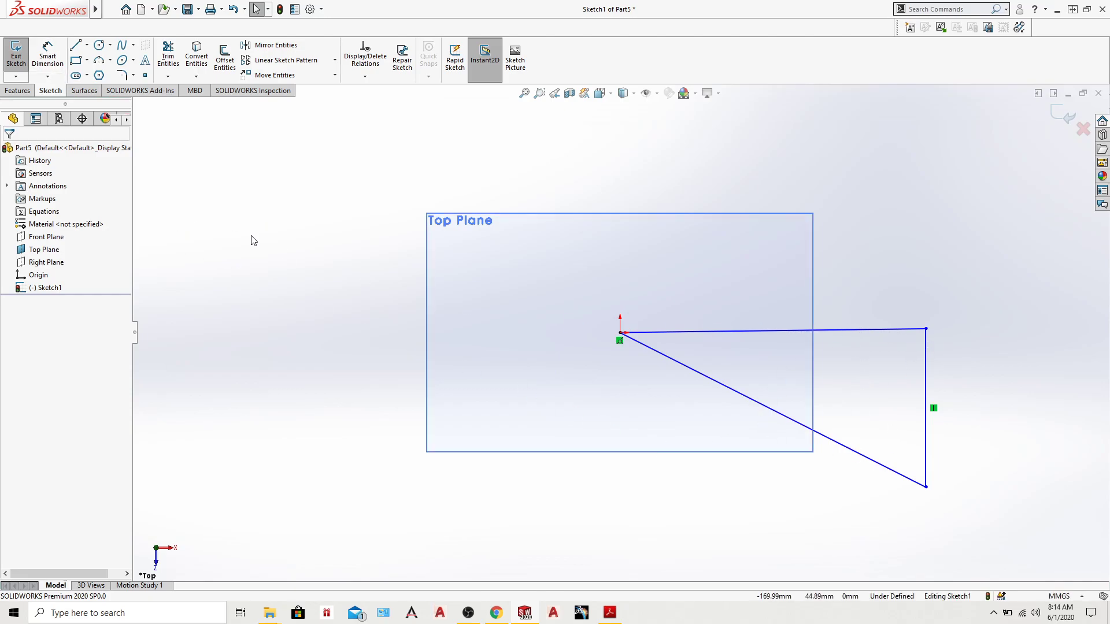
Step: Dimension the horizontal distance from the origin to the far end of the triangle's upper line as 150 mm, placed above the triangle
{"action": "left_click", "coordinate": [49, 58]}
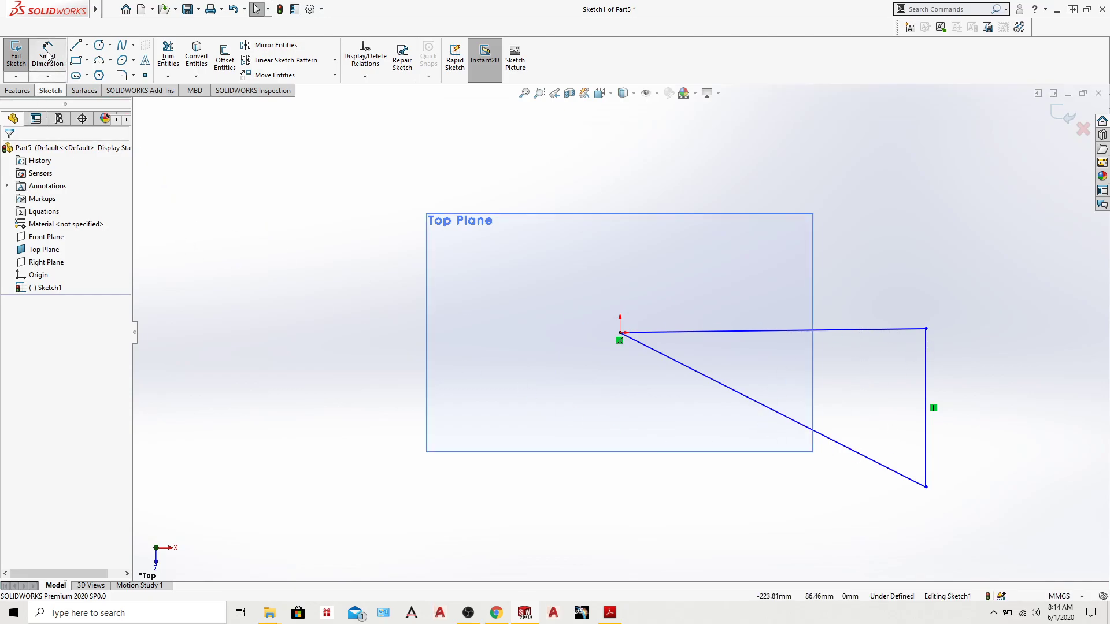
{"action": "left_click", "coordinate": [620, 333]}
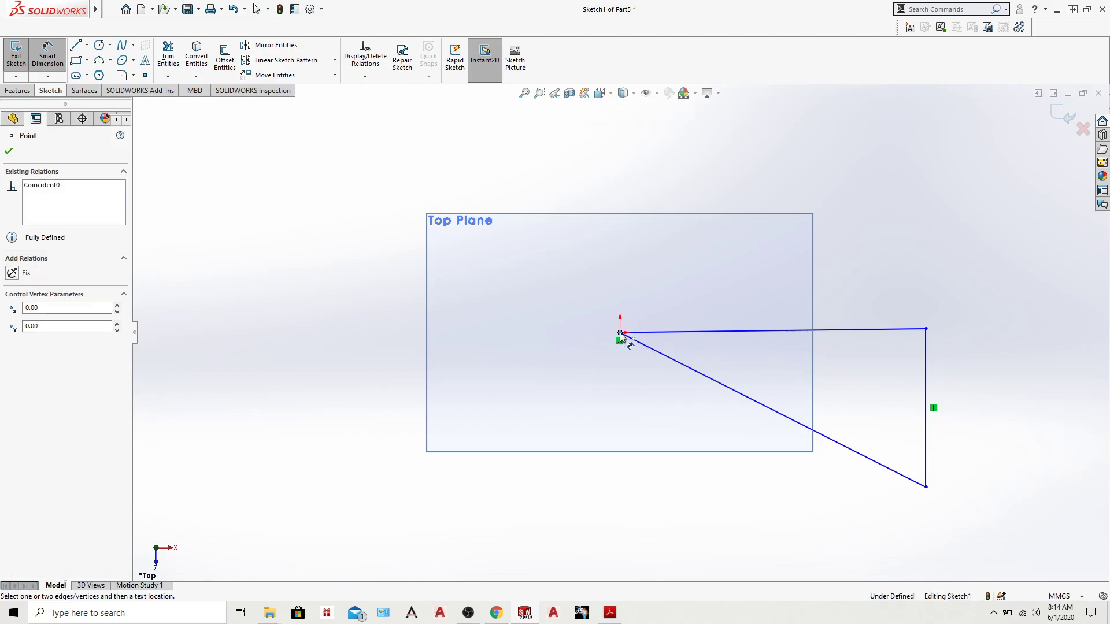
{"action": "left_click", "coordinate": [926, 329]}
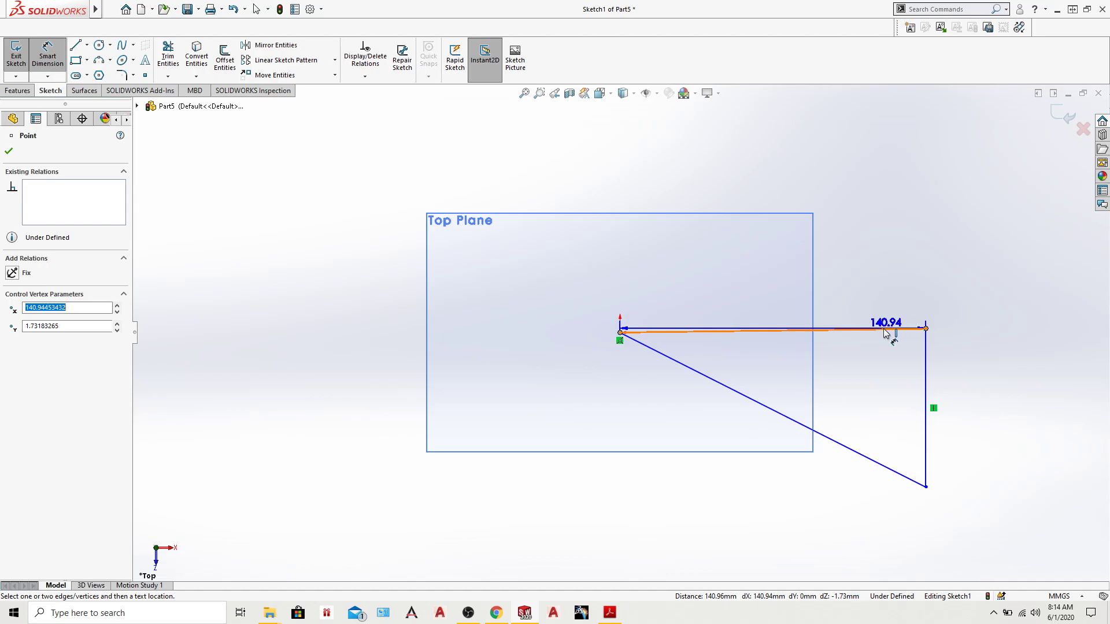
{"action": "left_click", "coordinate": [742, 175]}
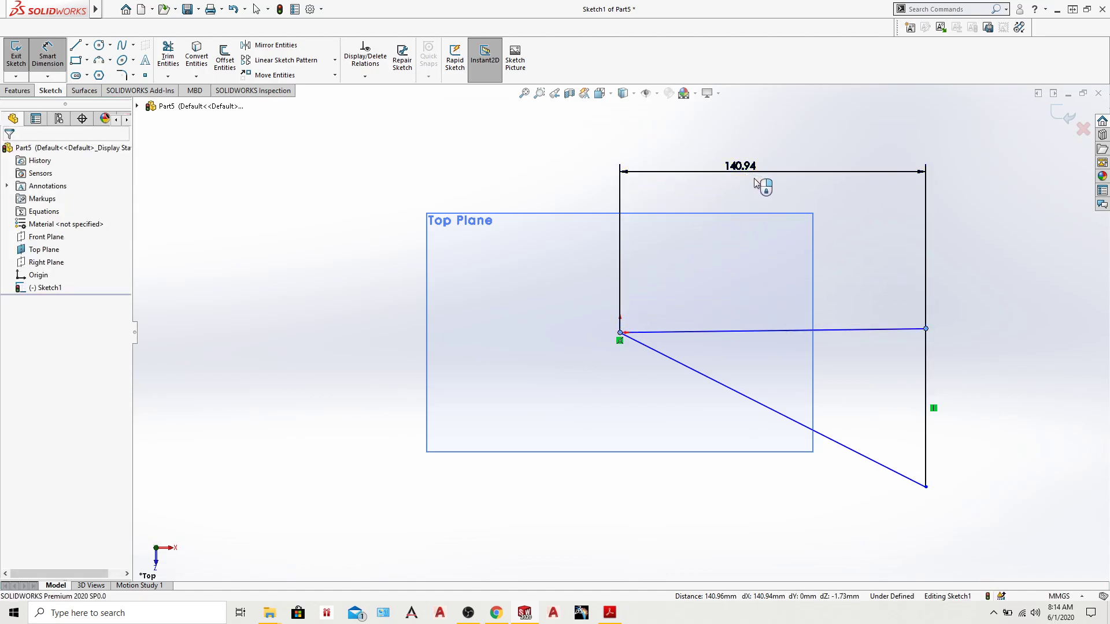
{"action": "type", "text": "150"}
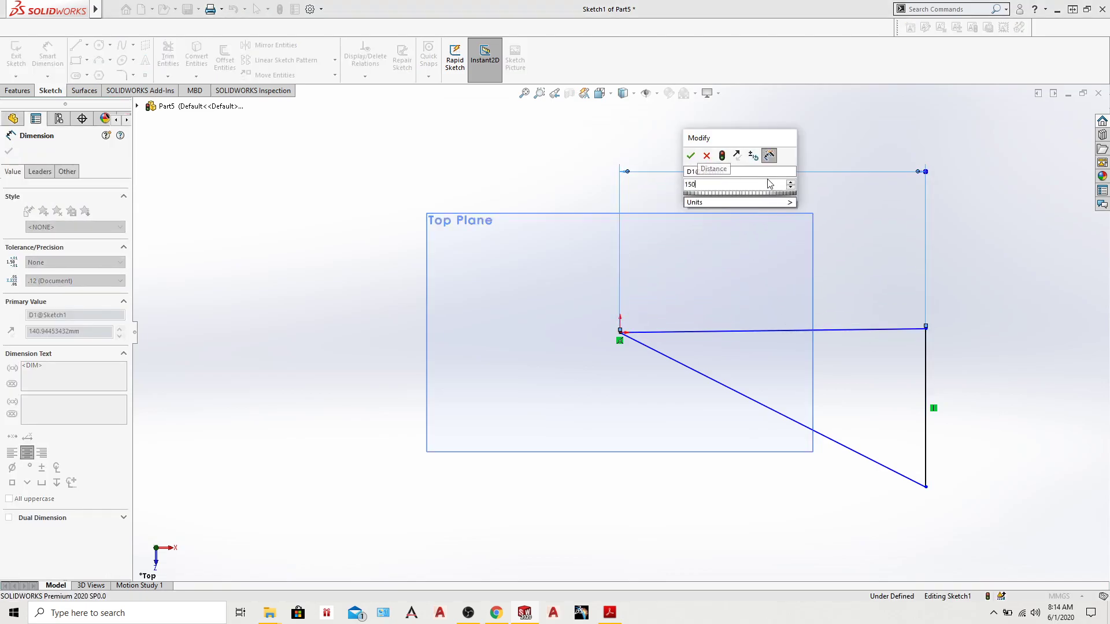
{"action": "key", "text": "Return"}
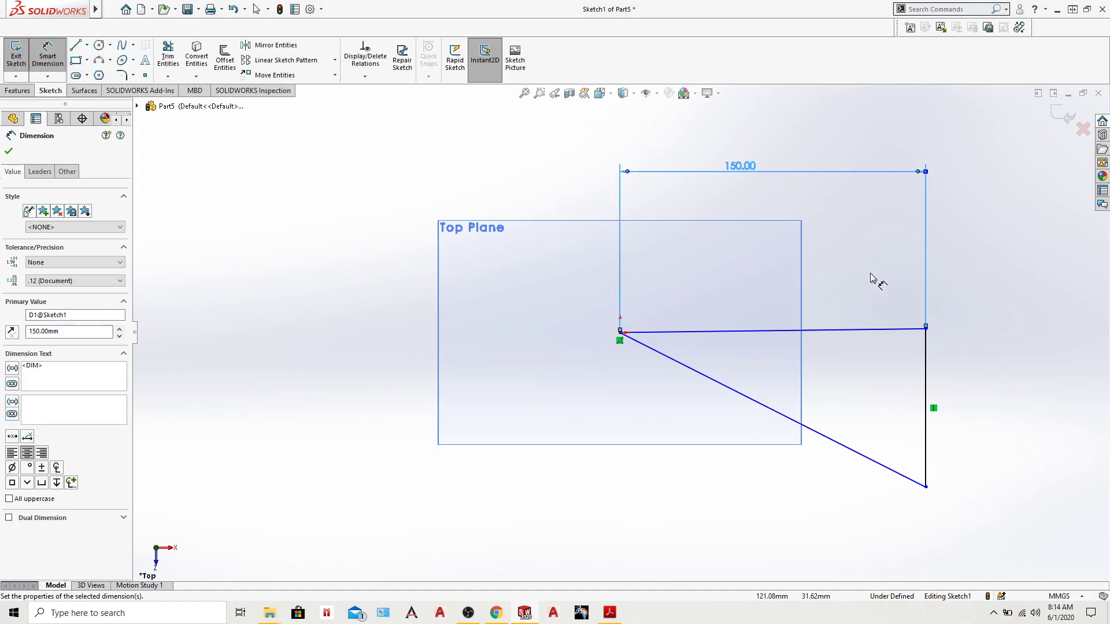
Step: Try to add a second horizontal dimension between the vertical line and the origin, placed below the triangle
{"action": "left_click", "coordinate": [927, 364]}
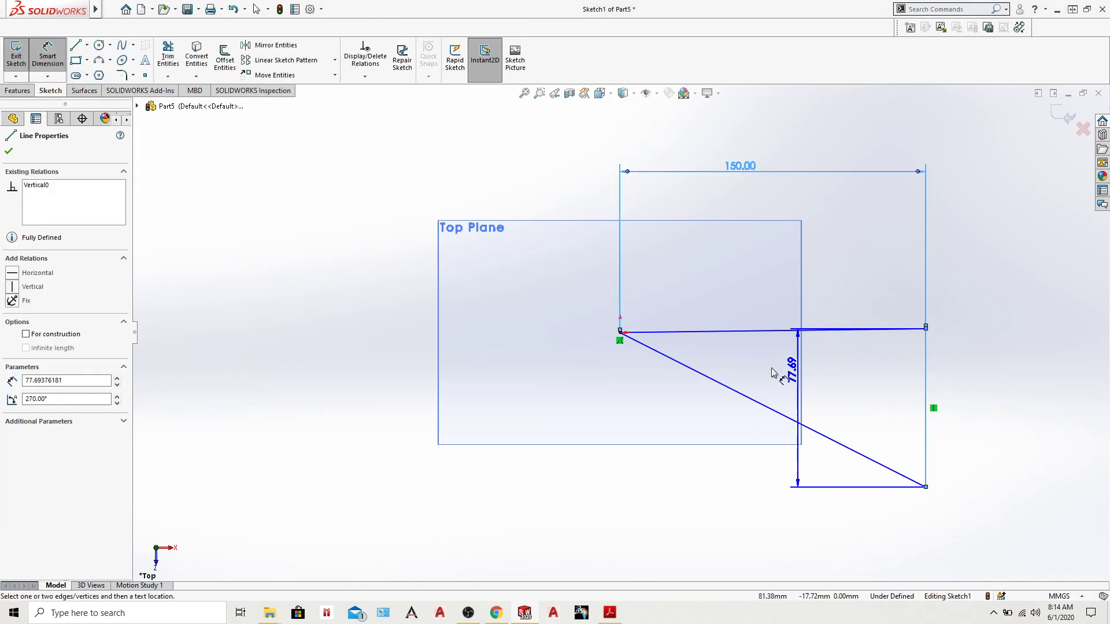
{"action": "left_click", "coordinate": [621, 333]}
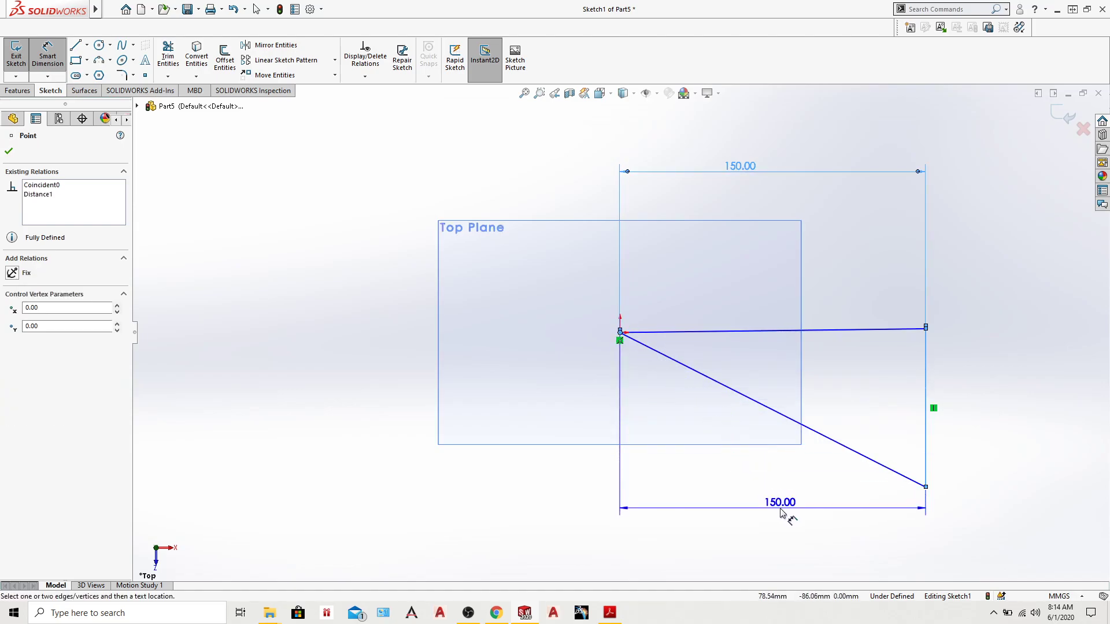
{"action": "left_click", "coordinate": [788, 527]}
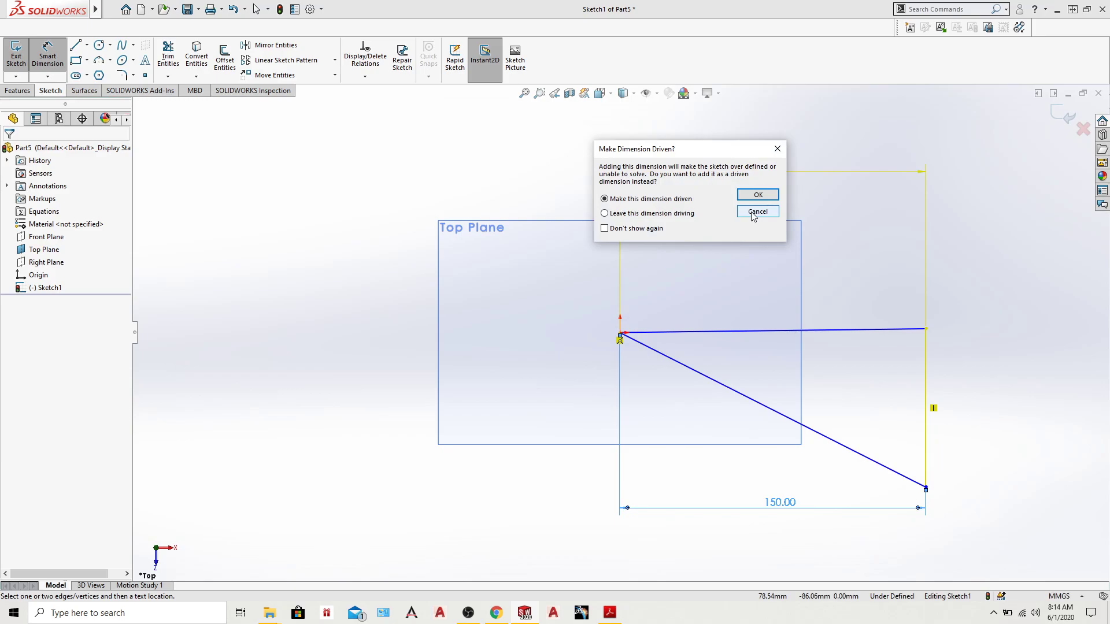
{"action": "left_click_drag", "start_coordinate": [677, 150], "coordinate": [396, 180]}
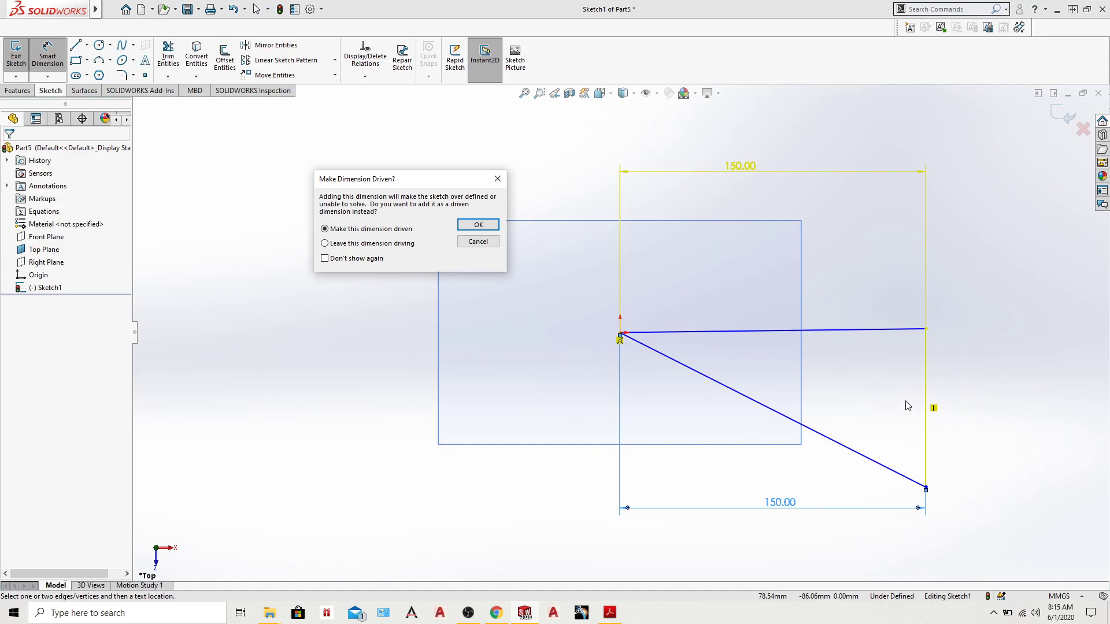
{"action": "left_click", "coordinate": [469, 242]}
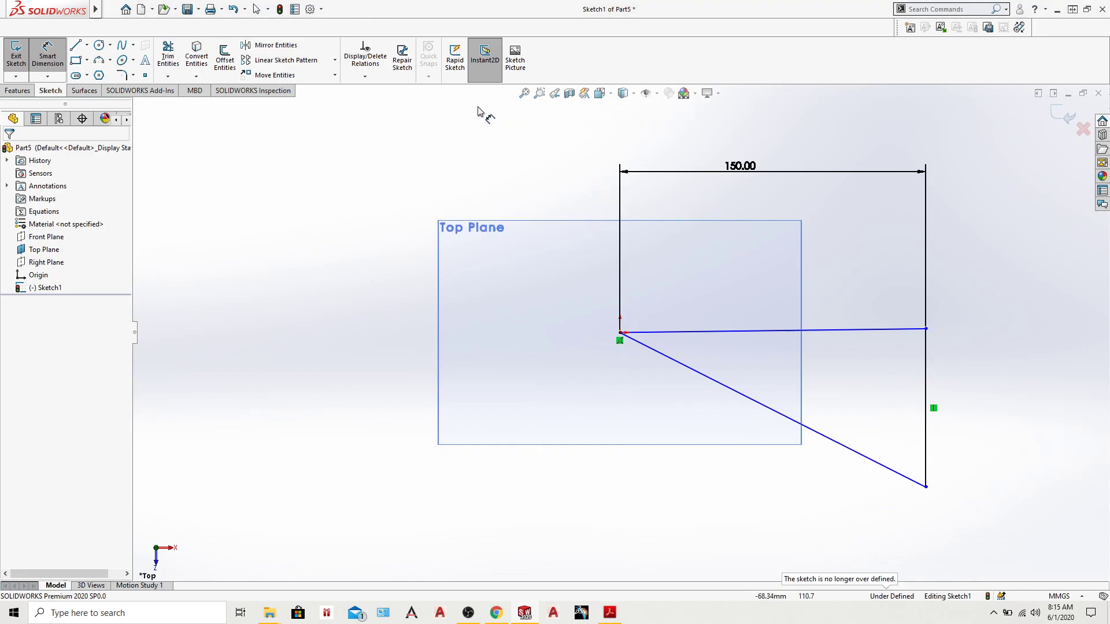
Step: Dimension the angle between the triangle's upper line and its vertical line as 90 degrees
{"action": "left_click", "coordinate": [749, 398]}
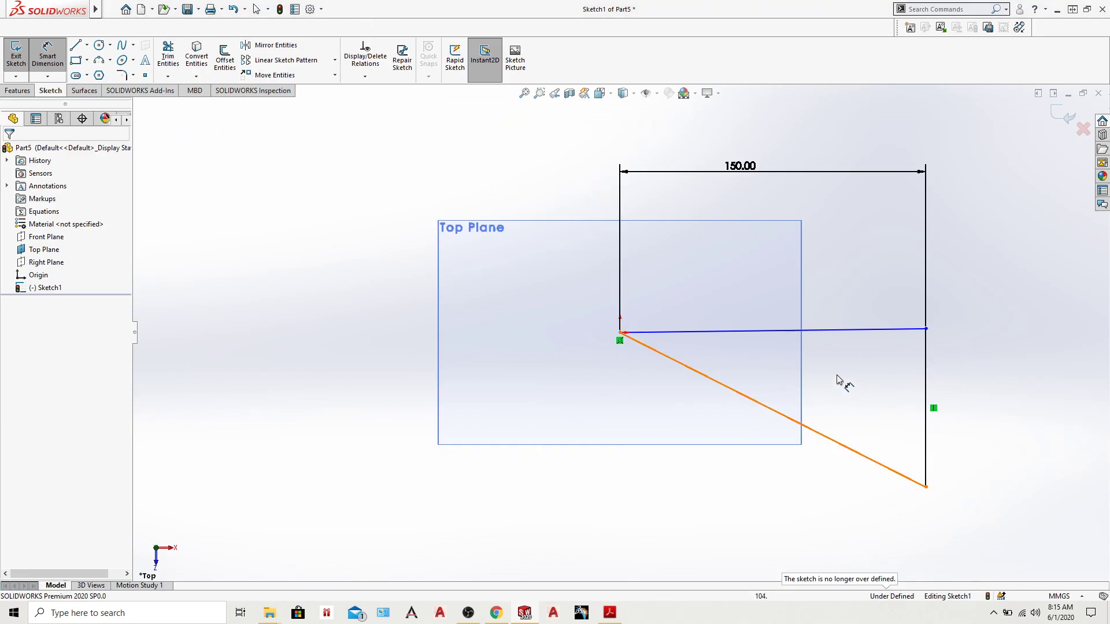
{"action": "left_click", "coordinate": [904, 329]}
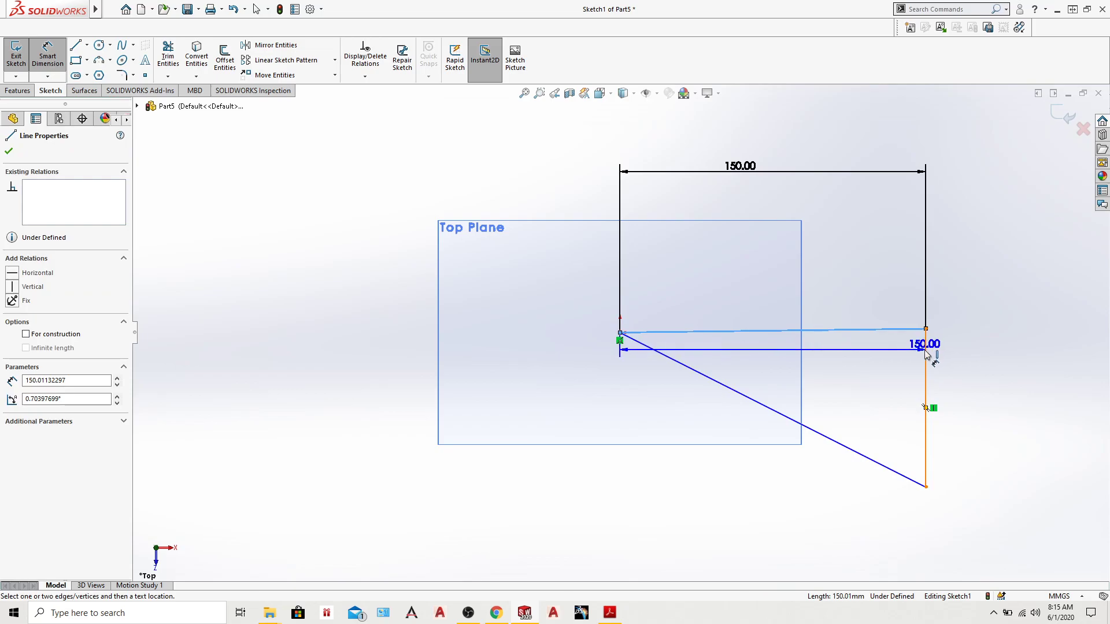
{"action": "left_click", "coordinate": [926, 354]}
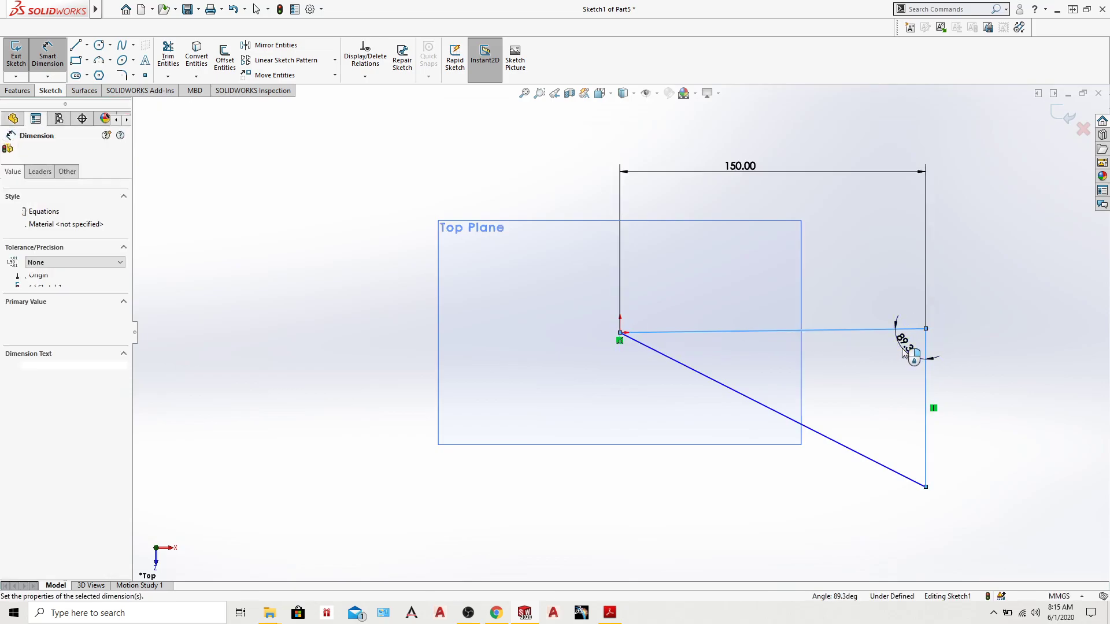
{"action": "left_click", "coordinate": [906, 353]}
{"action": "type", "text": "90"}
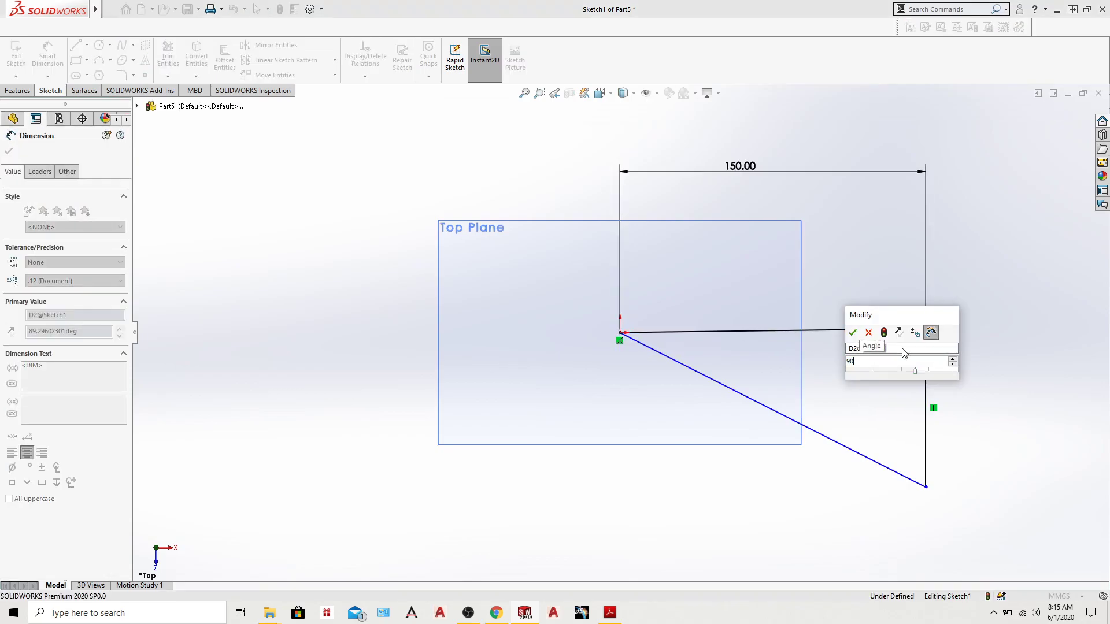
{"action": "key", "text": "Return"}
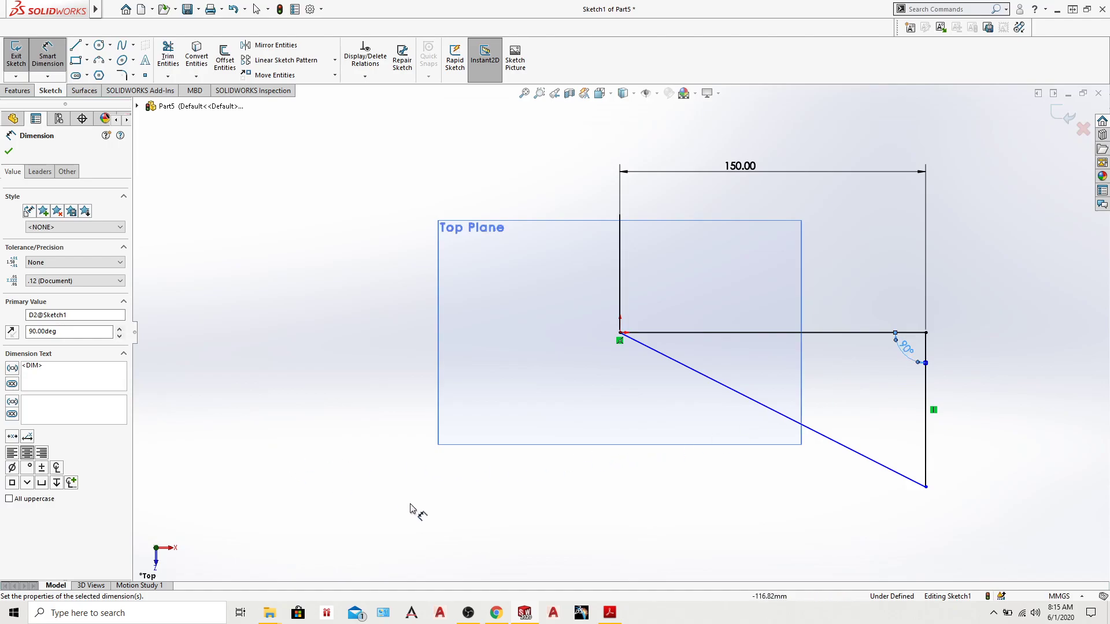
Step: Dimension the length of the triangle's diagonal line as 150 mm, placed parallel below it
{"action": "left_click", "coordinate": [844, 451]}
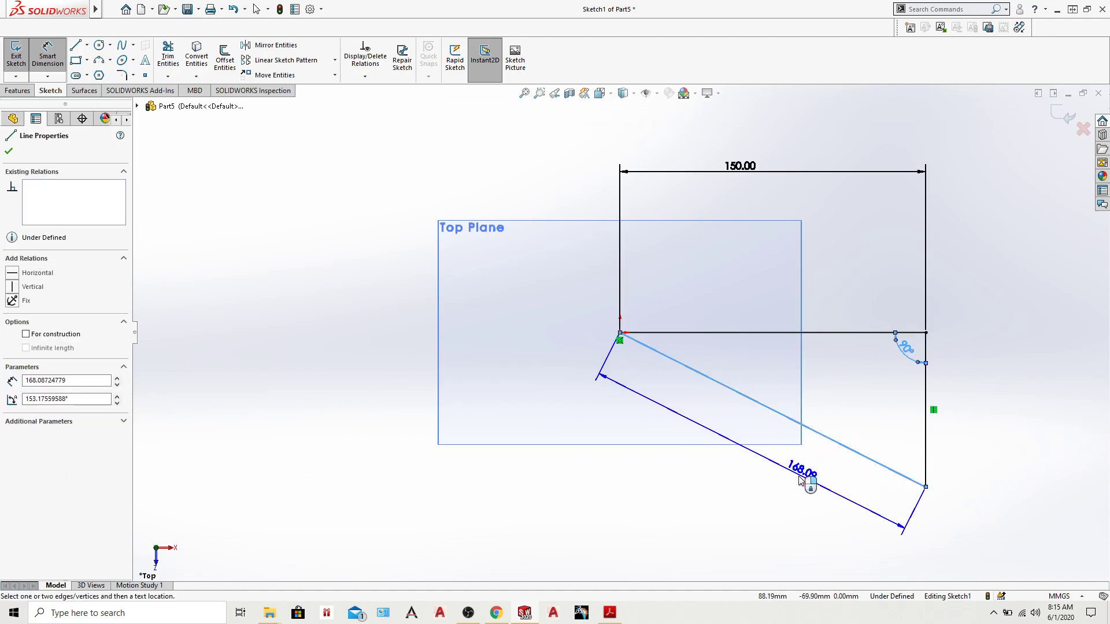
{"action": "left_click", "coordinate": [800, 477]}
{"action": "type", "text": "150"}
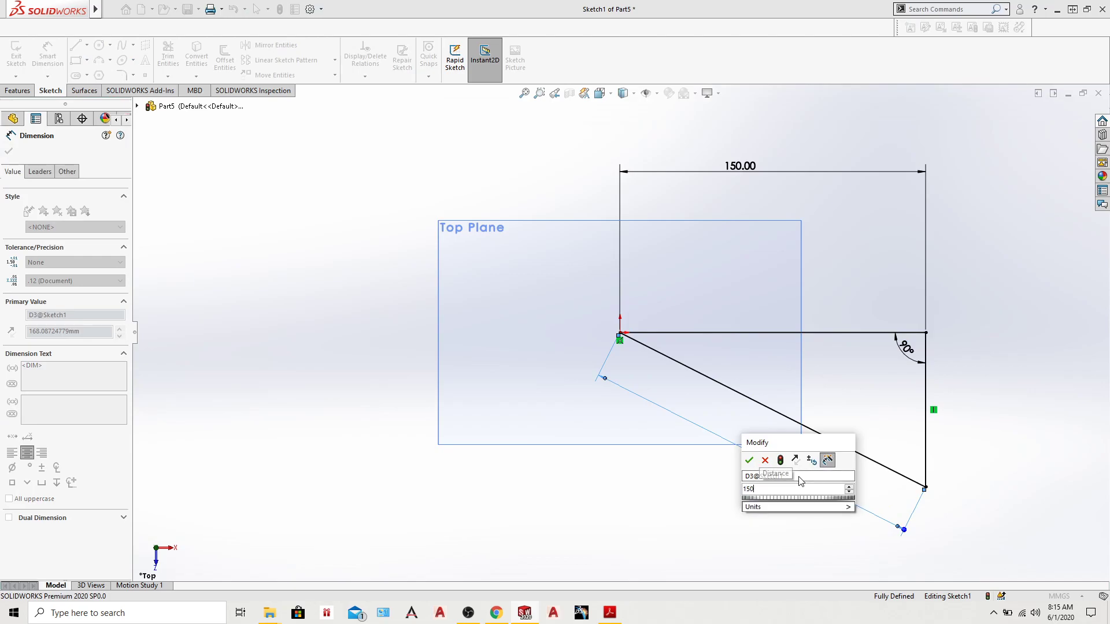
{"action": "key", "text": "Return"}
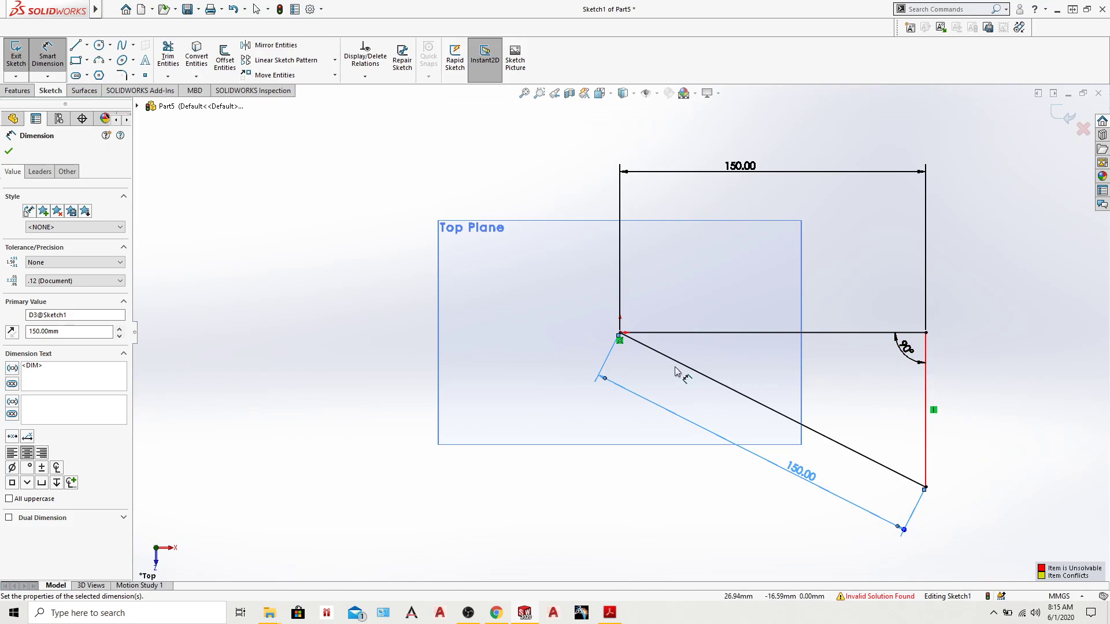
{"action": "key", "text": "Escape"}
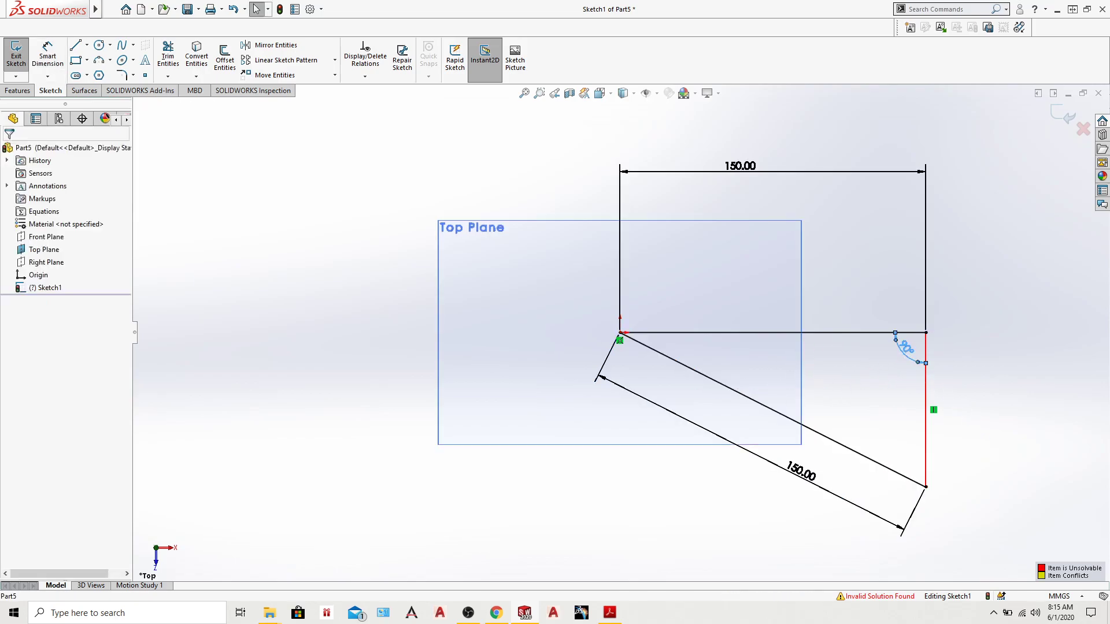
{"action": "double_click", "coordinate": [905, 347]}
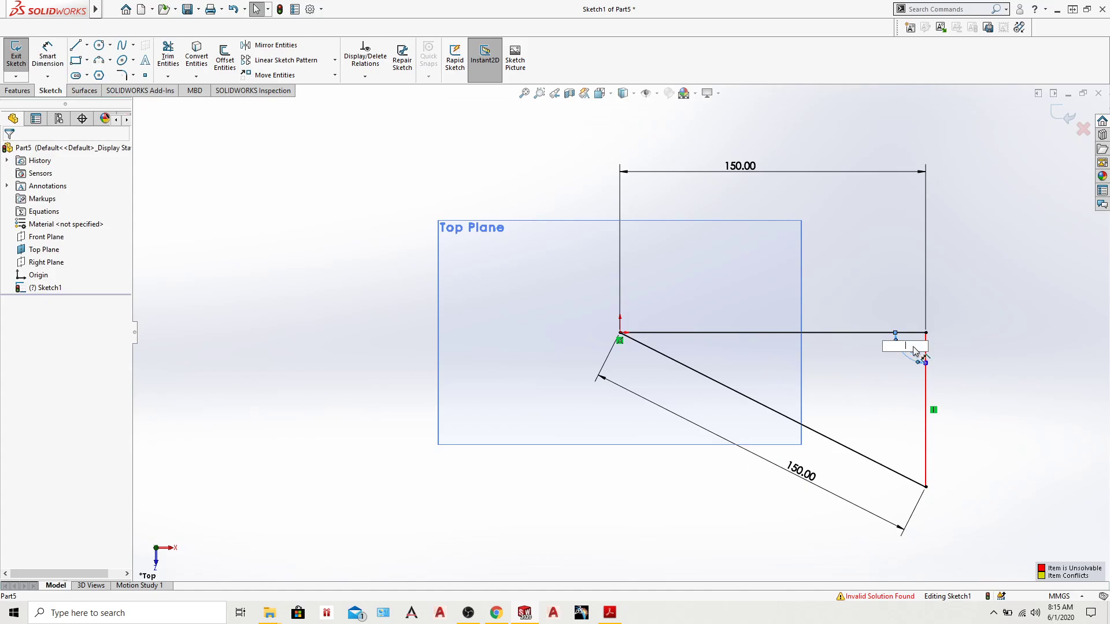
{"action": "key", "text": "Return"}
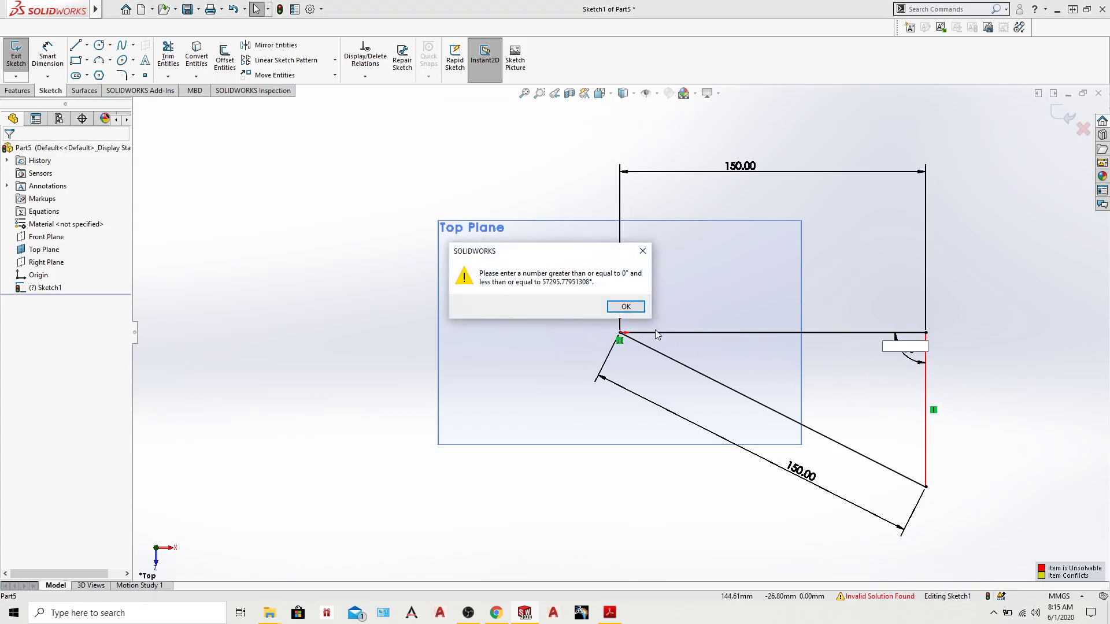
{"action": "left_click", "coordinate": [627, 307]}
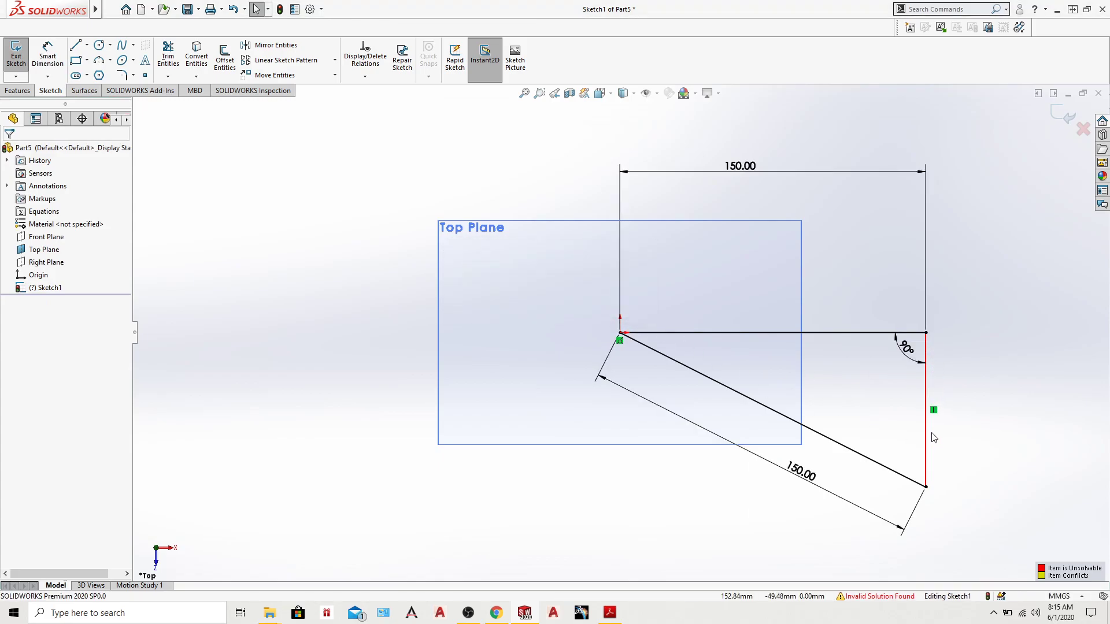
Step: Delete the 90-degree angle dimension and the vertical relation on the triangle's vertical line
{"action": "left_click", "coordinate": [922, 366]}
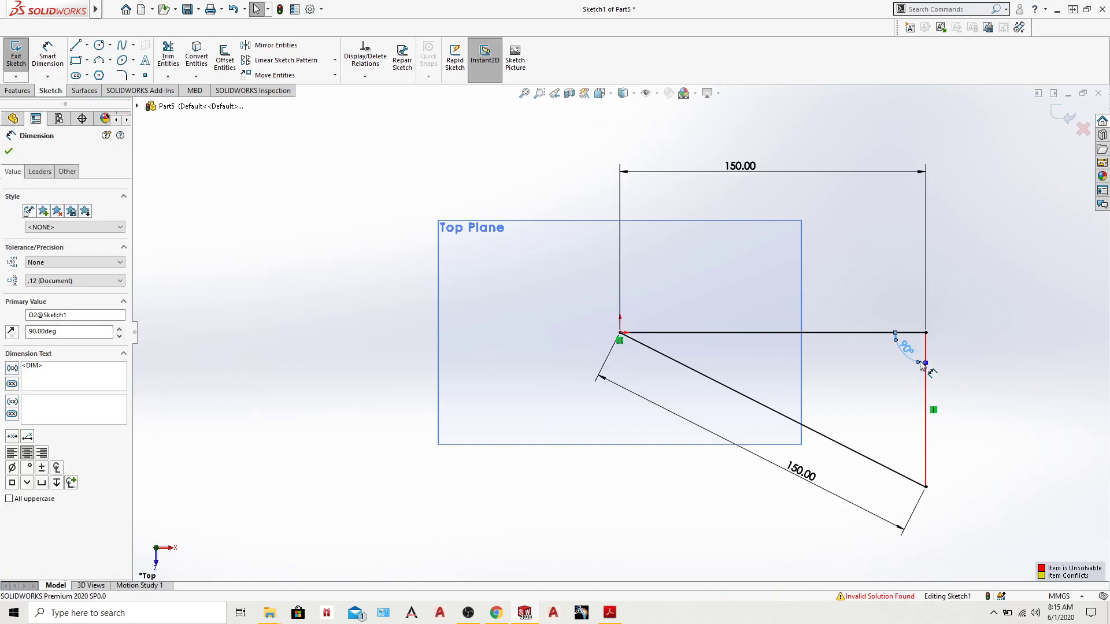
{"action": "key", "text": "Delete"}
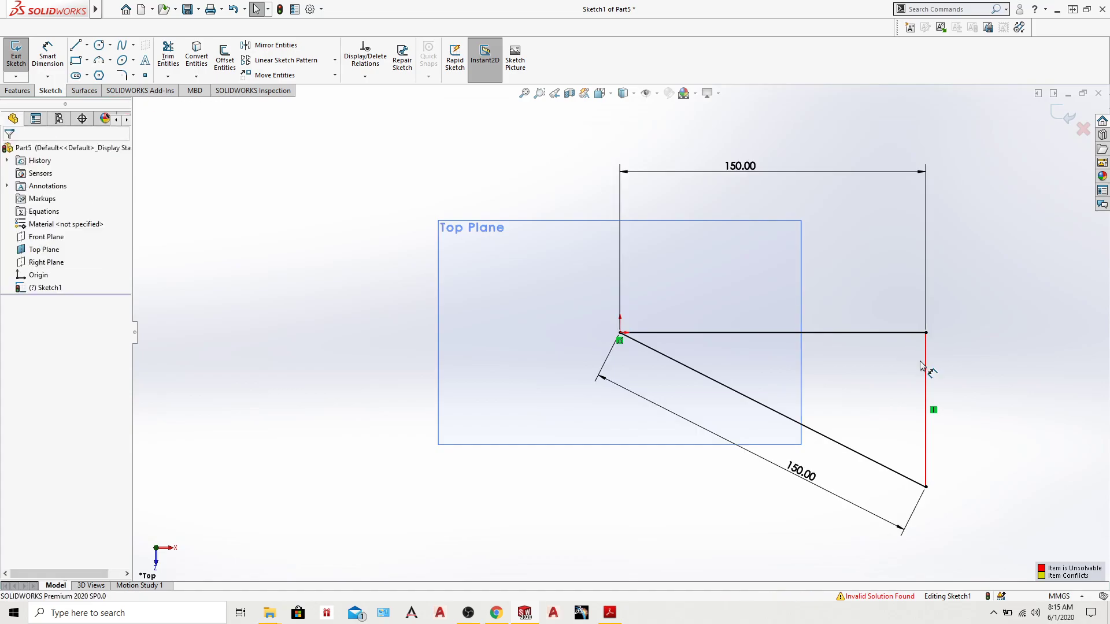
{"action": "left_click", "coordinate": [934, 410]}
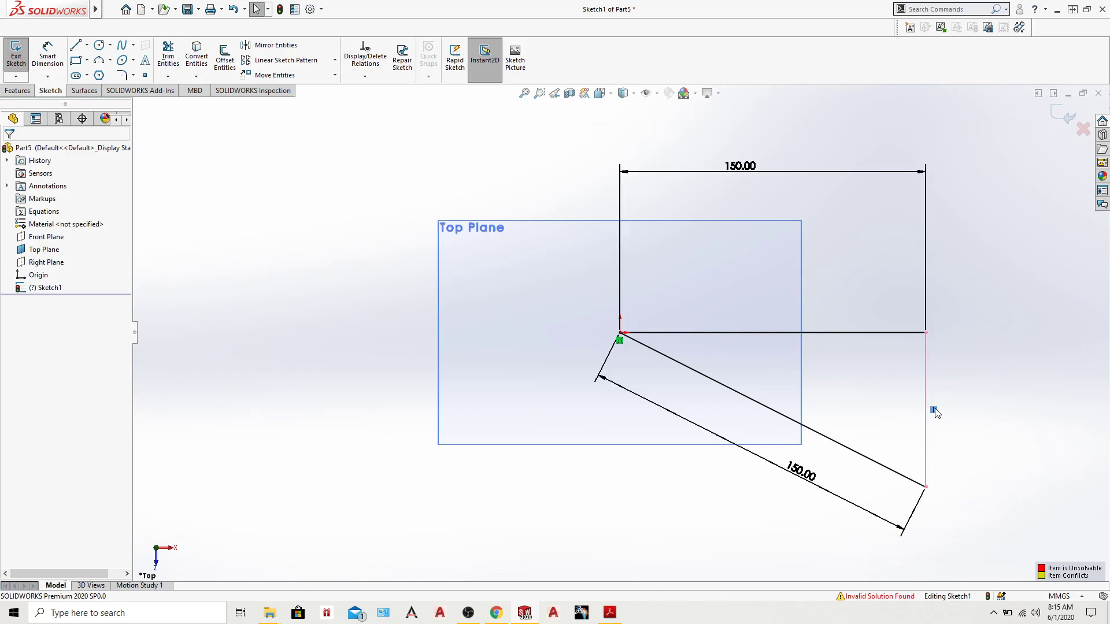
{"action": "key", "text": "Delete"}
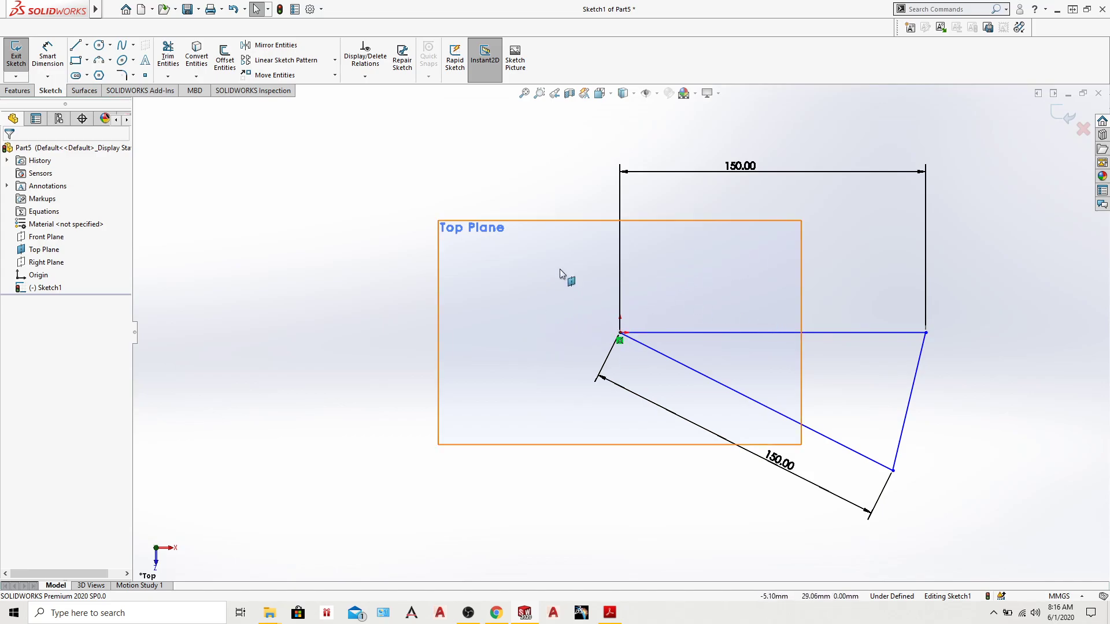
Step: Dimension the angle between the triangle's horizontal upper line and its short slanted line, accepting the measured value
{"action": "left_click", "coordinate": [48, 55]}
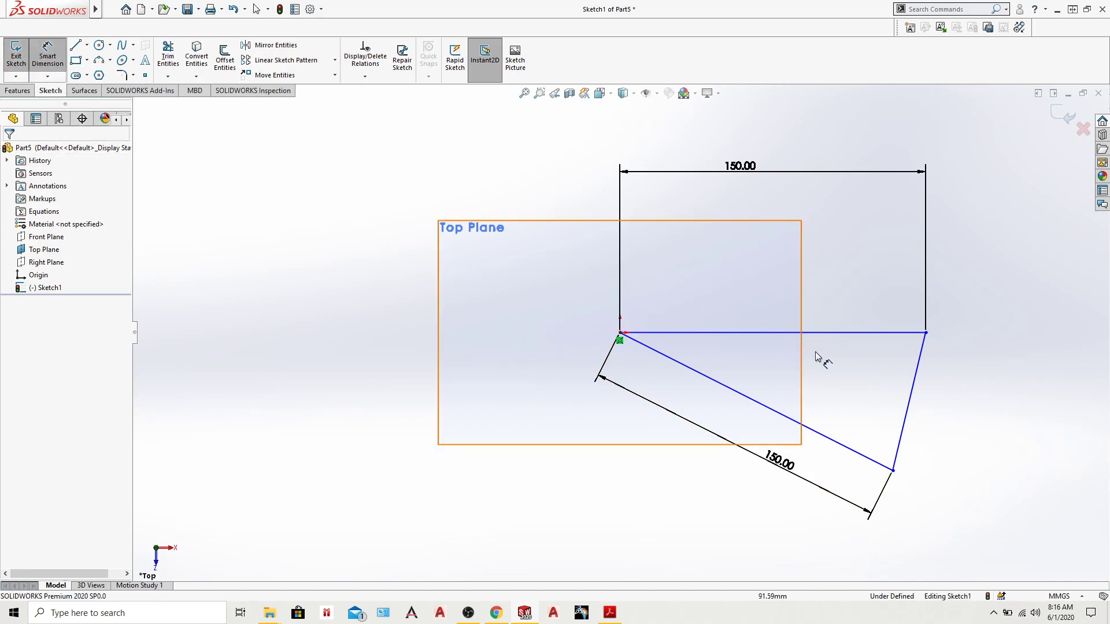
{"action": "left_click", "coordinate": [900, 333]}
{"action": "left_click", "coordinate": [921, 358]}
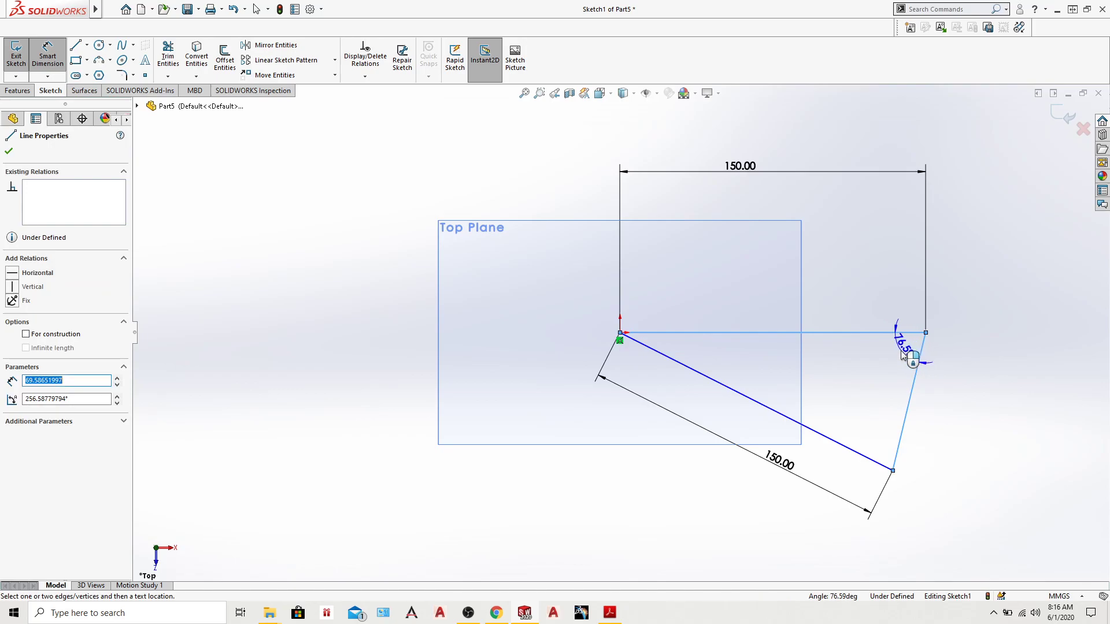
{"action": "left_click", "coordinate": [874, 376]}
{"action": "left_click", "coordinate": [852, 336]}
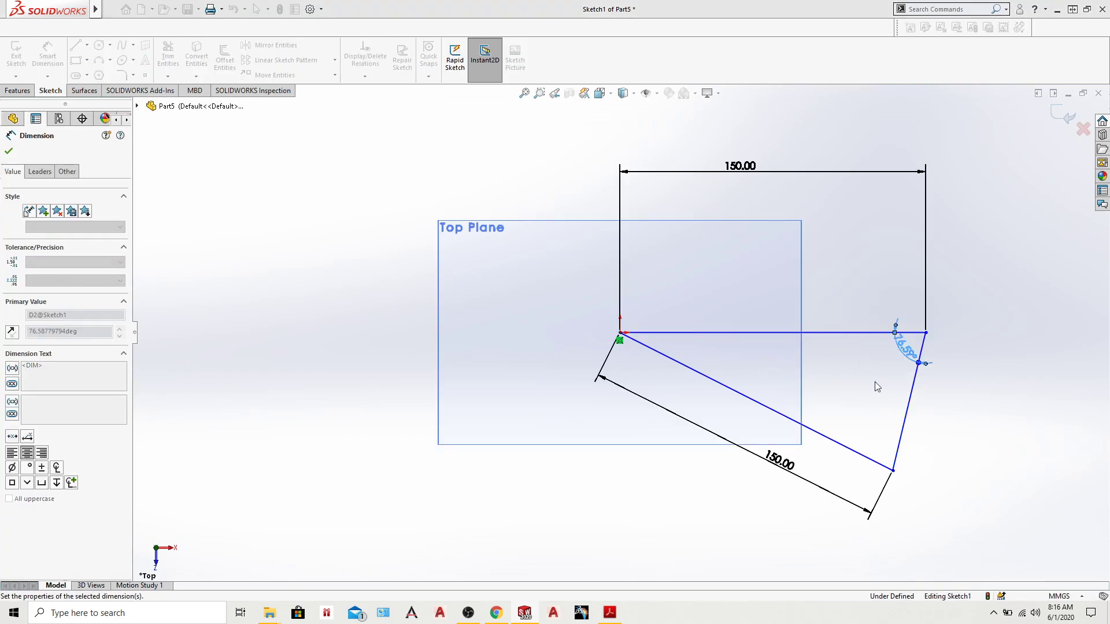
{"action": "left_click", "coordinate": [991, 454]}
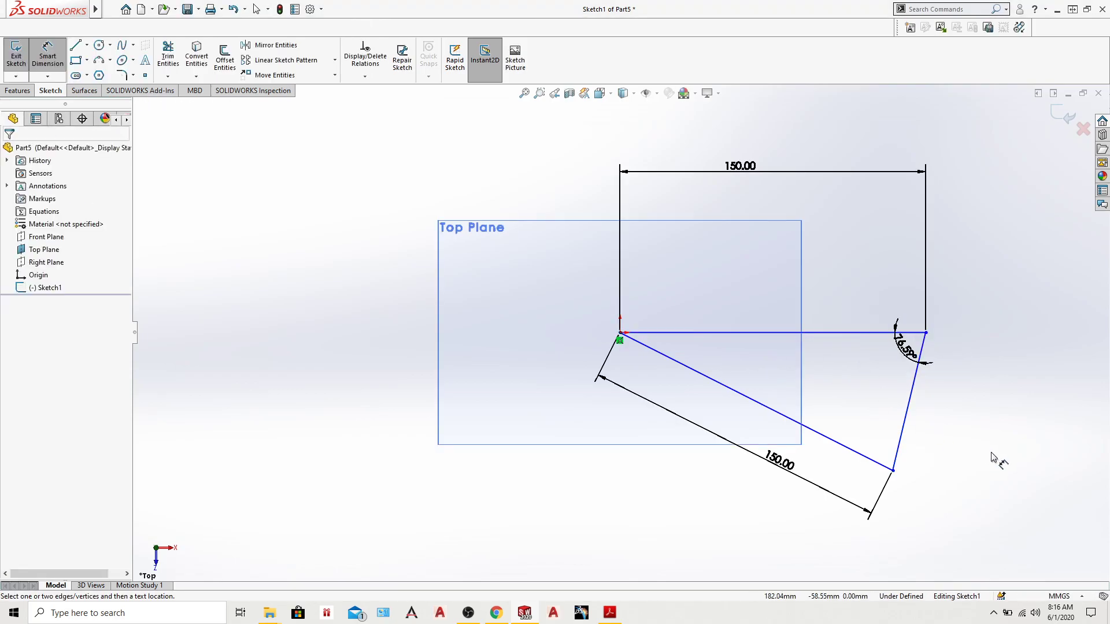
Step: Dimension the angle between the triangle's long diagonal and its short slanted line, accepting the measured value
{"action": "left_click", "coordinate": [860, 455]}
{"action": "left_click", "coordinate": [895, 463]}
{"action": "left_click", "coordinate": [882, 441]}
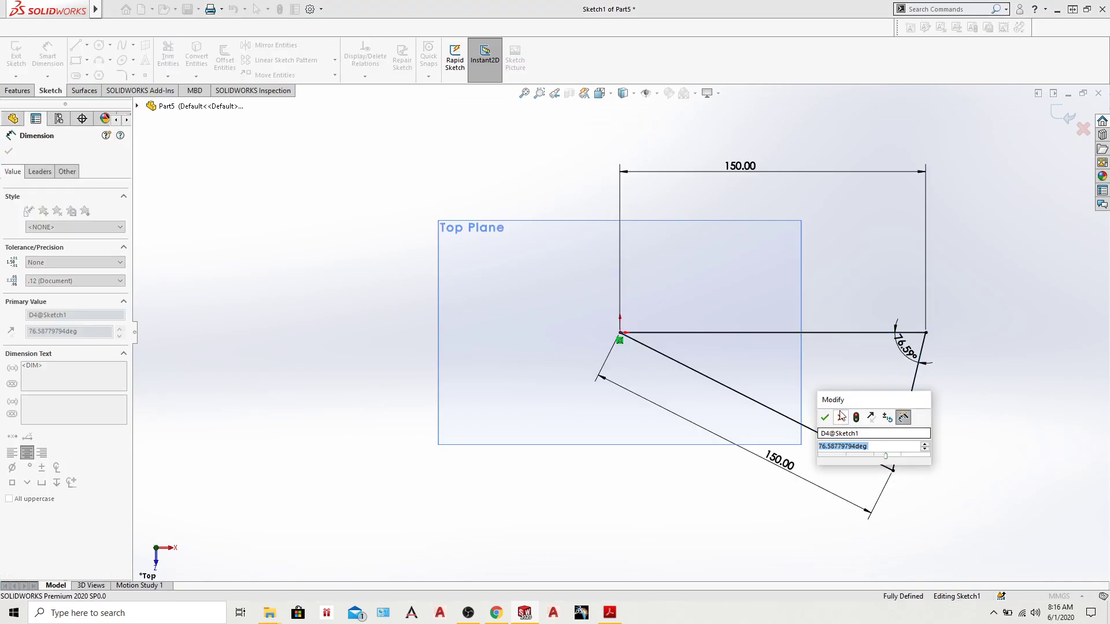
{"action": "key", "text": "Return"}
{"action": "left_click", "coordinate": [370, 269]}
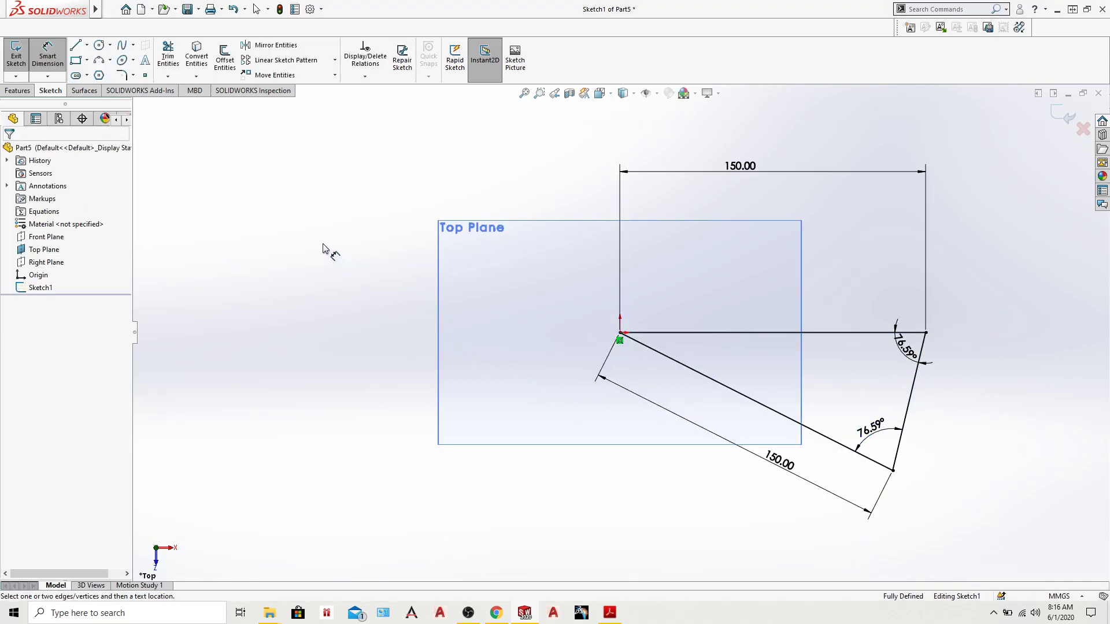
Step: Delete the angle dimension at the triangle's lower corner
{"action": "left_click", "coordinate": [49, 65]}
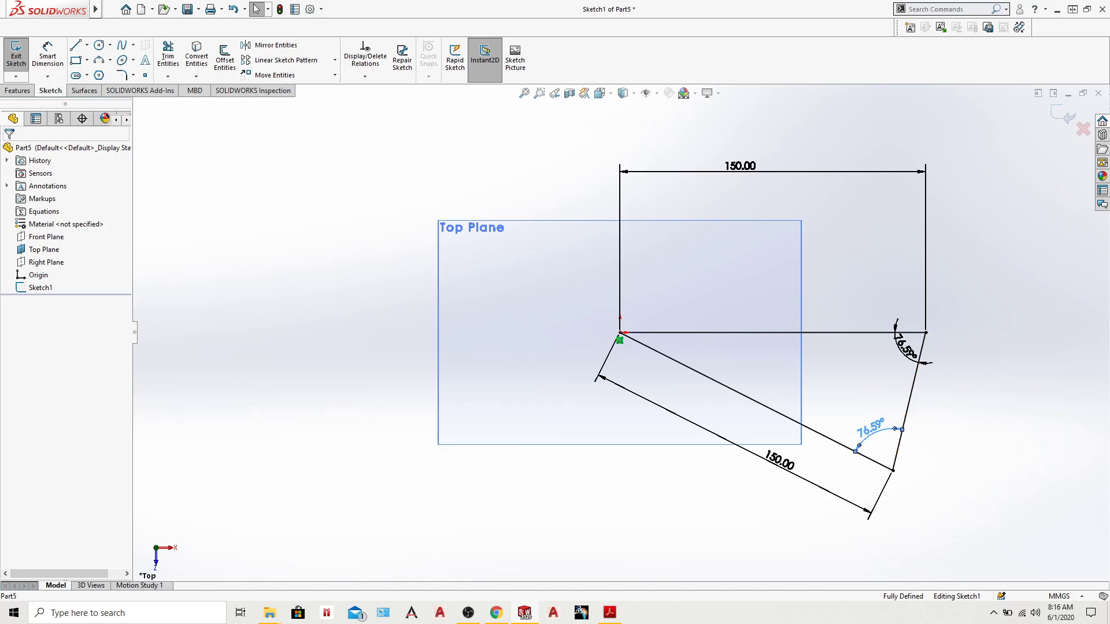
{"action": "double_click", "coordinate": [896, 431]}
{"action": "key", "text": "Return"}
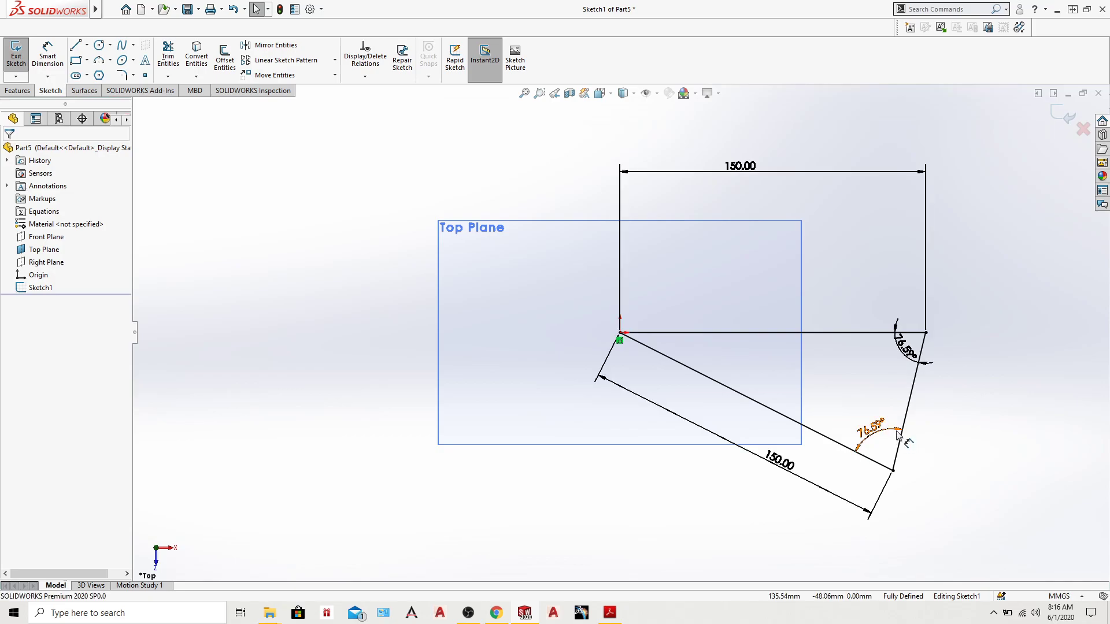
{"action": "left_click", "coordinate": [897, 431]}
{"action": "key", "text": "Delete"}
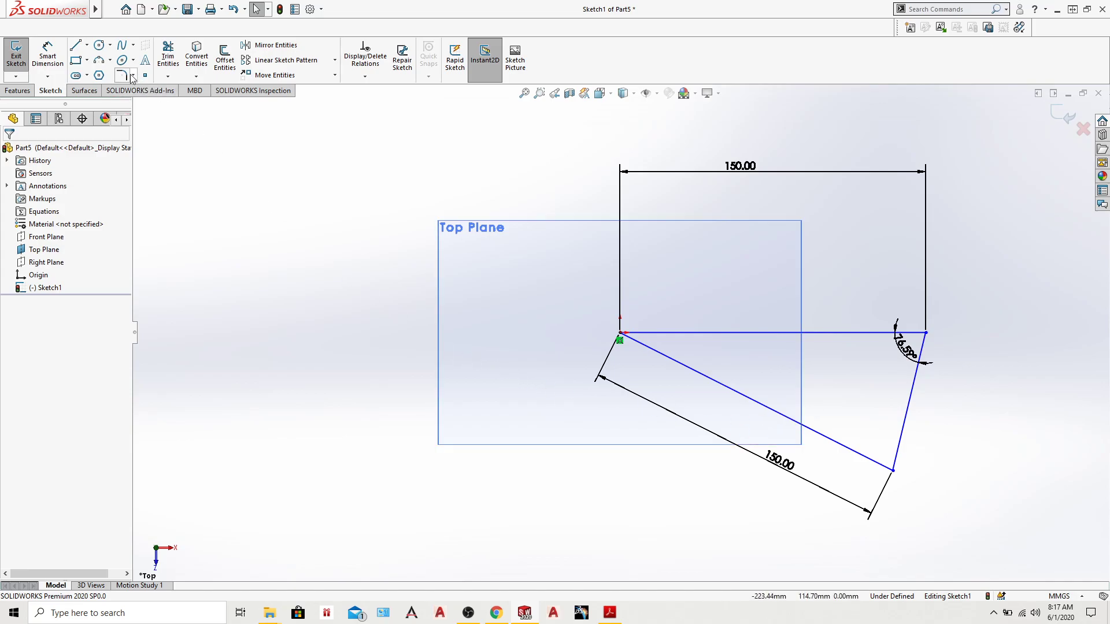
Step: Add the angle dimension at the triangle's lower corner again, between the long diagonal and the short slanted line, keeping the measured value
{"action": "left_click", "coordinate": [47, 53]}
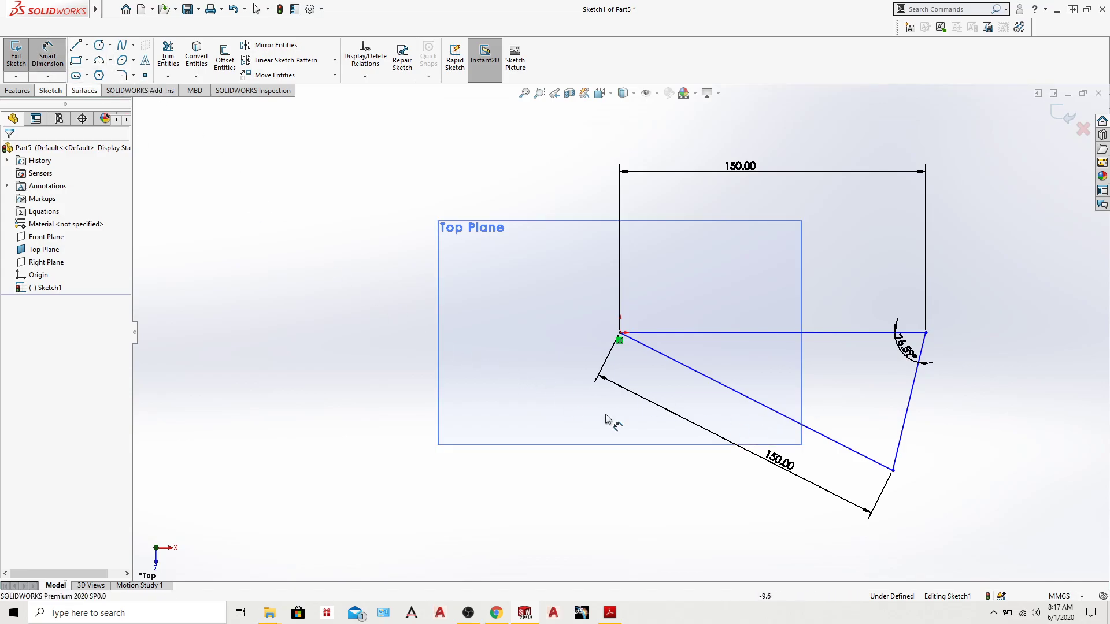
{"action": "left_click", "coordinate": [865, 459]}
{"action": "left_click", "coordinate": [900, 436]}
{"action": "left_click", "coordinate": [881, 437]}
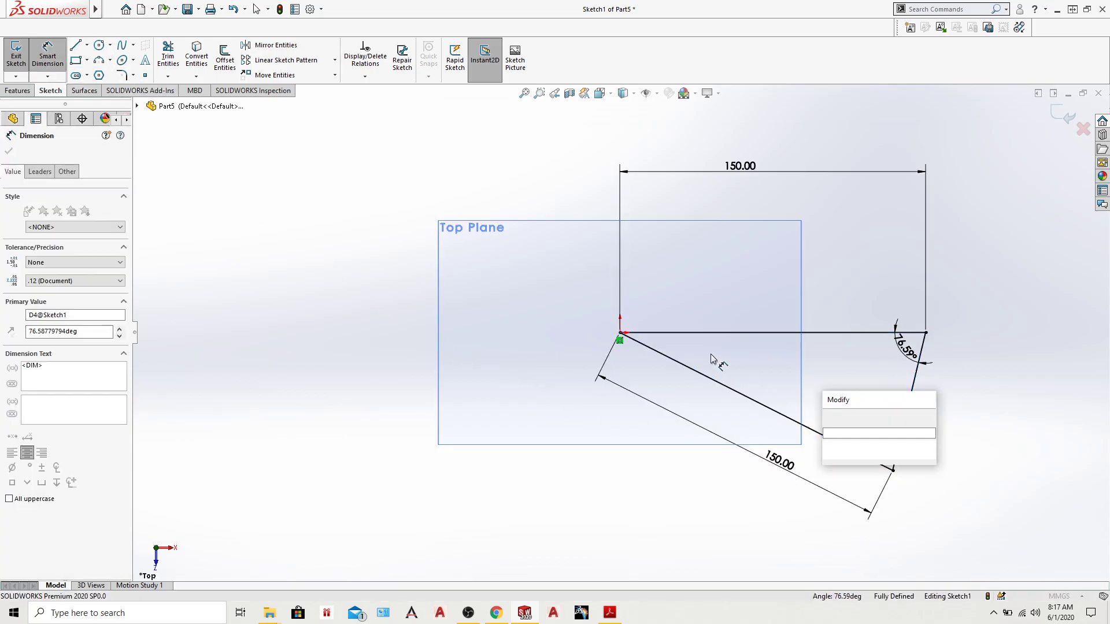
{"action": "left_click", "coordinate": [831, 417]}
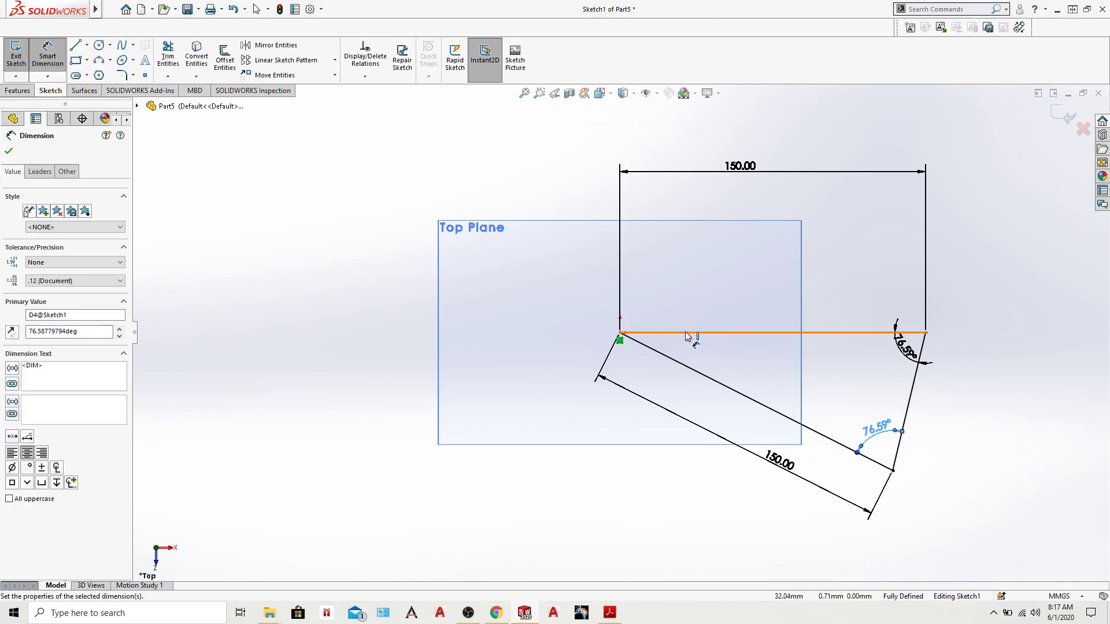
Step: Try to dimension the angle at the origin between the triangle's horizontal line and its long diagonal, without making it driven
{"action": "left_click", "coordinate": [685, 369]}
{"action": "left_click", "coordinate": [710, 354]}
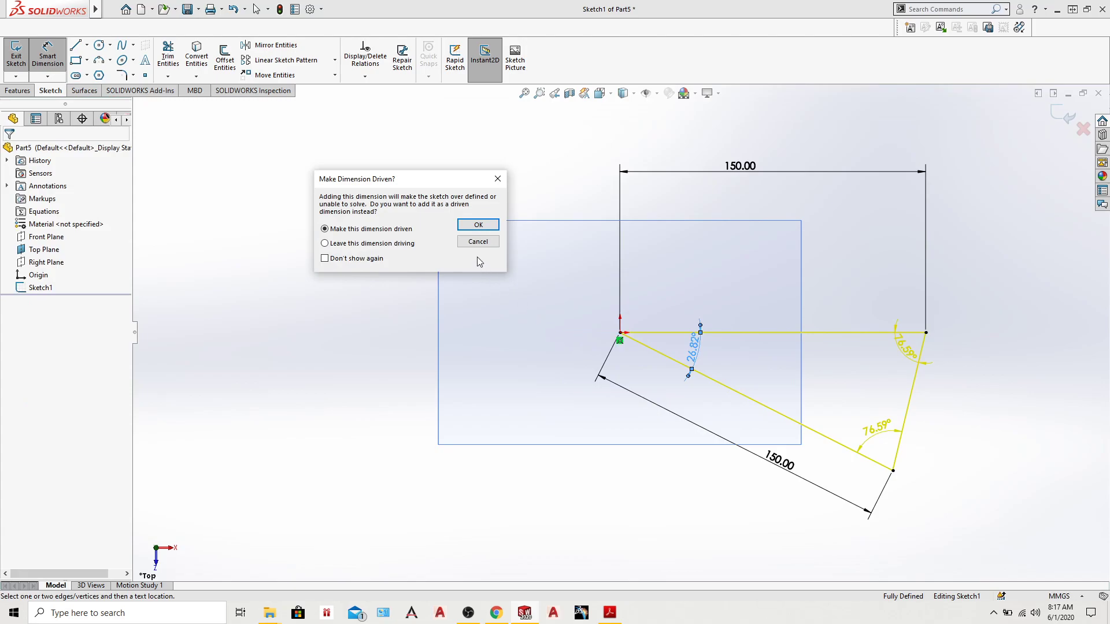
{"action": "left_click", "coordinate": [478, 241]}
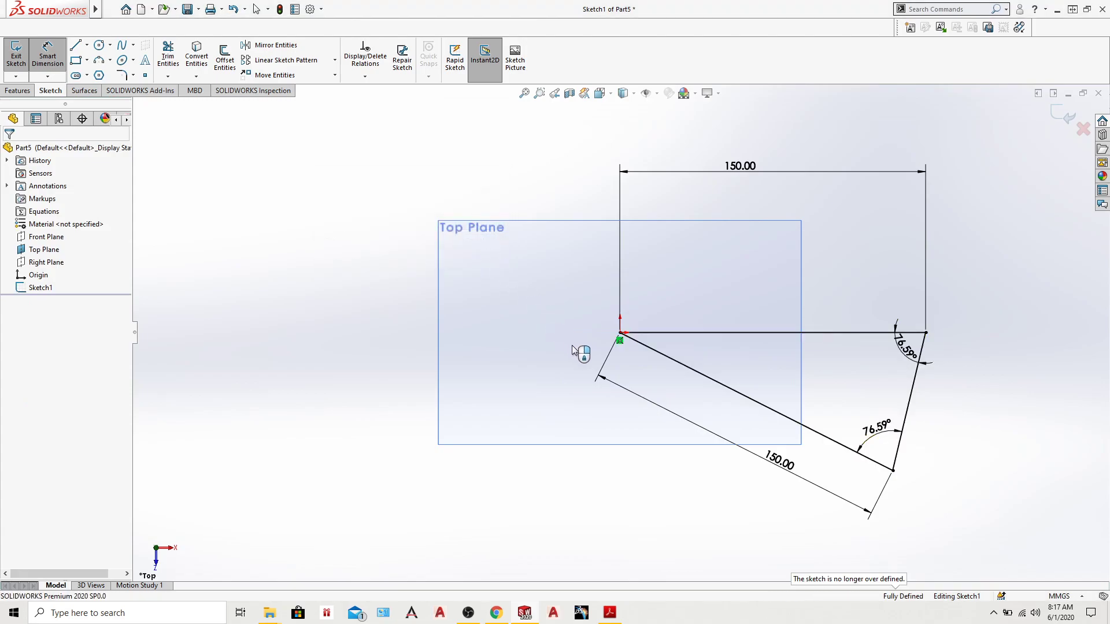
{"action": "left_click", "coordinate": [57, 60]}
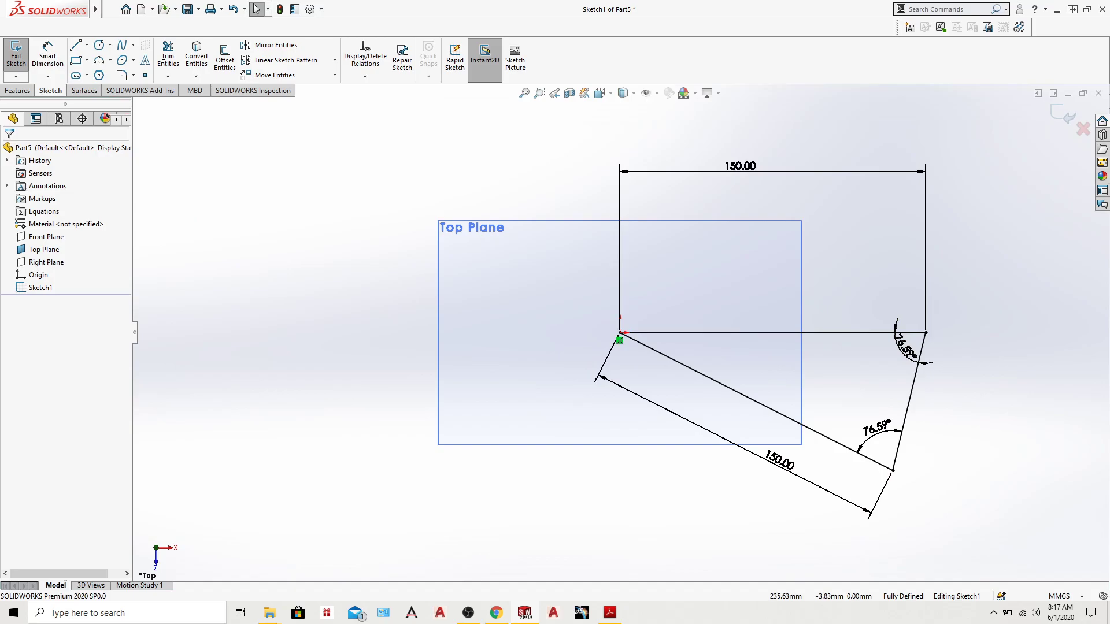
Step: Delete the entire triangle together with all its dimensions from the sketch
{"action": "mouse_move", "coordinate": [420, 111]}
{"action": "left_mouse_down"}
{"action": "mouse_move", "coordinate": [505, 137]}
{"action": "mouse_move", "coordinate": [1085, 562]}
{"action": "mouse_move", "coordinate": [1002, 545]}
{"action": "left_mouse_up"}
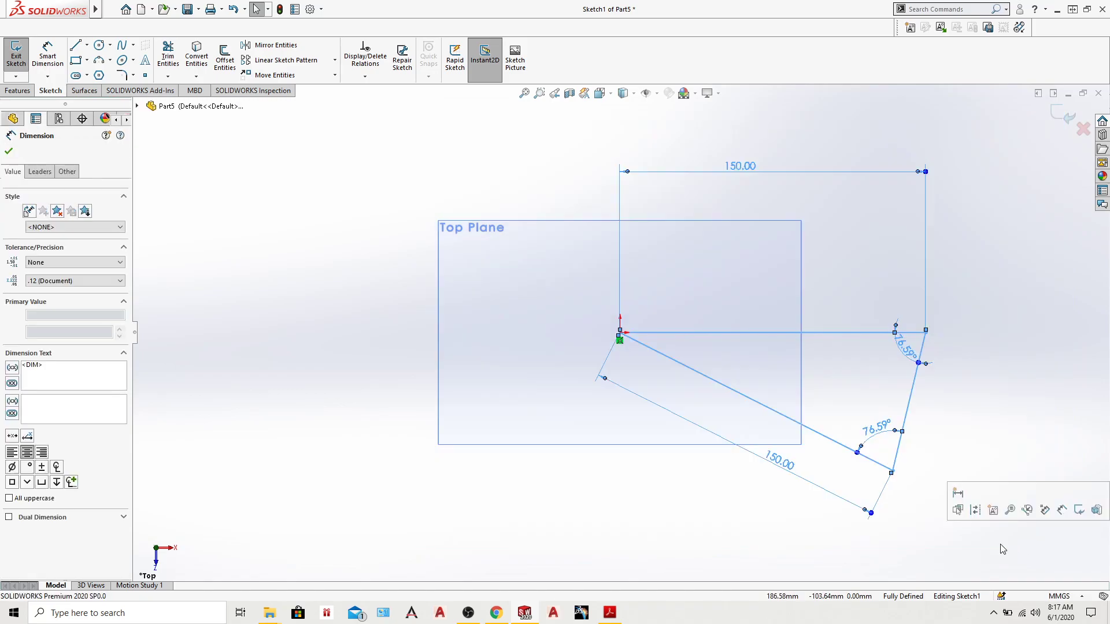
{"action": "left_click", "coordinate": [988, 359]}
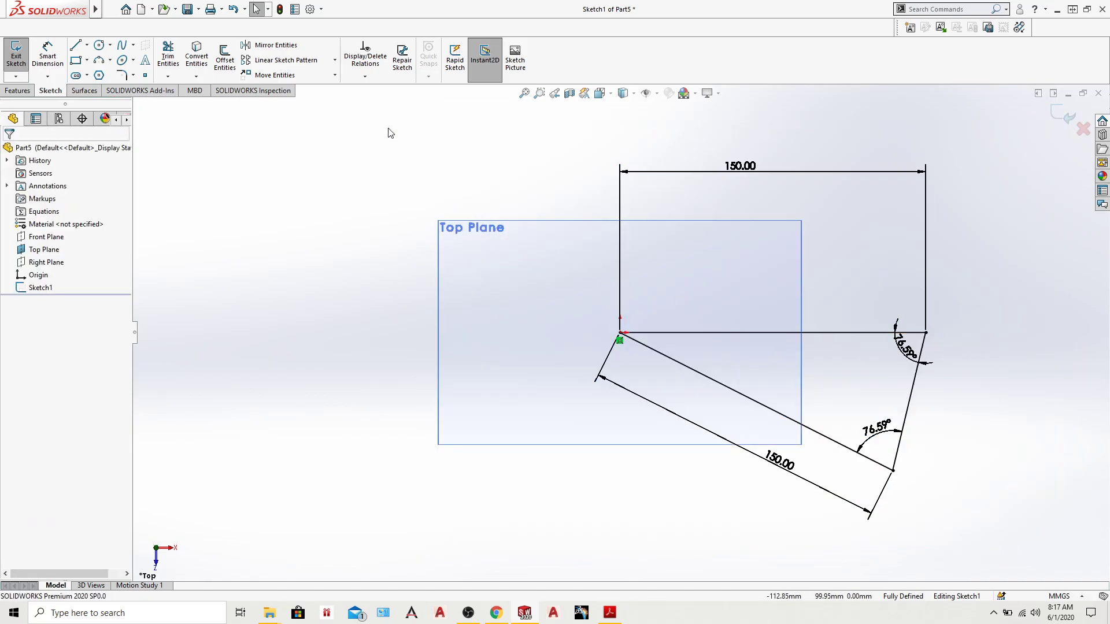
{"action": "left_click_drag", "start_coordinate": [381, 123], "coordinate": [999, 544]}
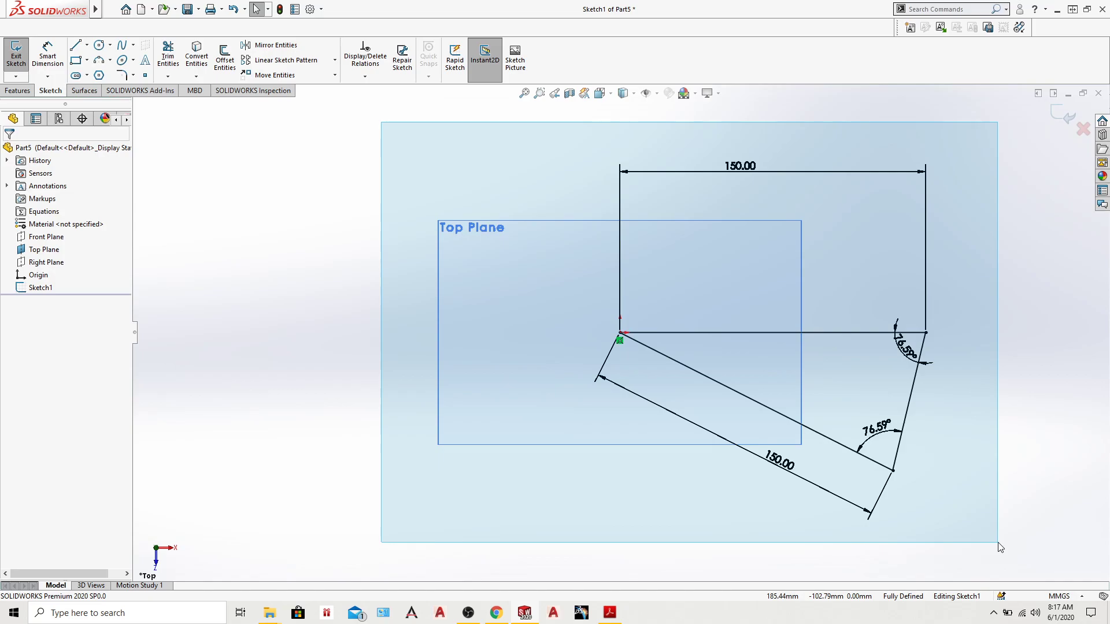
{"action": "left_click_drag", "start_coordinate": [998, 542], "coordinate": [998, 542]}
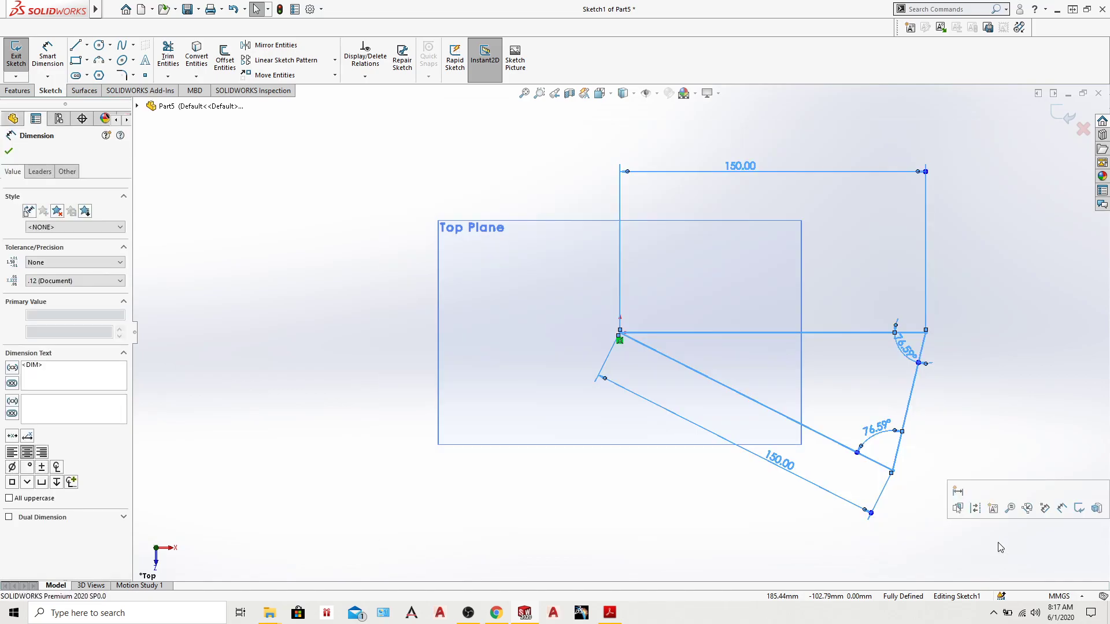
{"action": "key", "text": "Delete"}
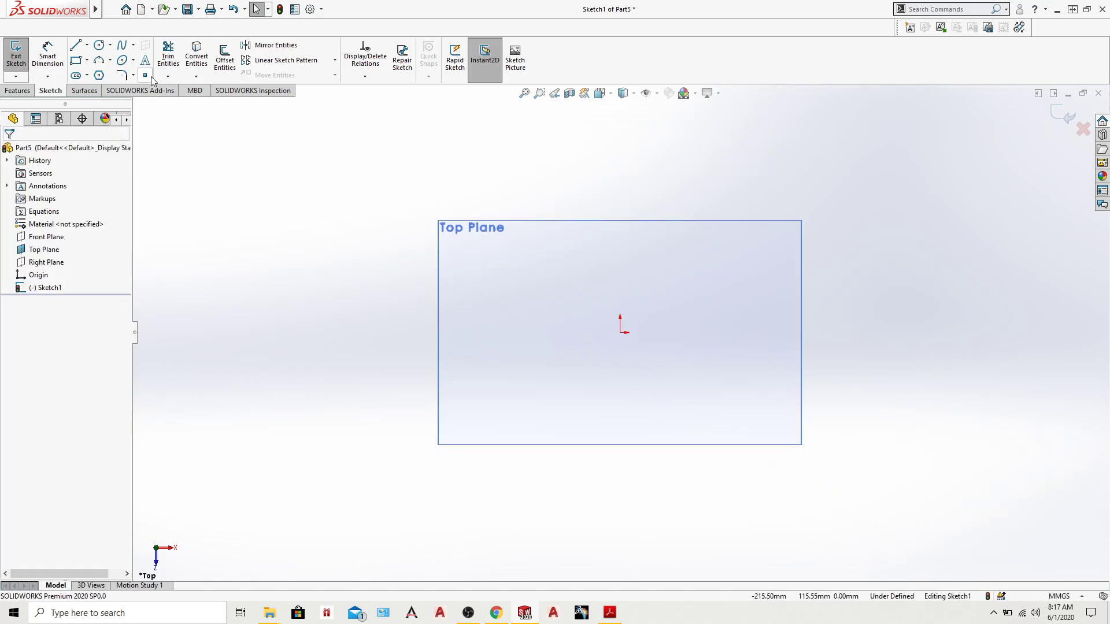
Step: Sketch a circle centred on the origin with a radius of about 40.5 mm
{"action": "left_click", "coordinate": [100, 44]}
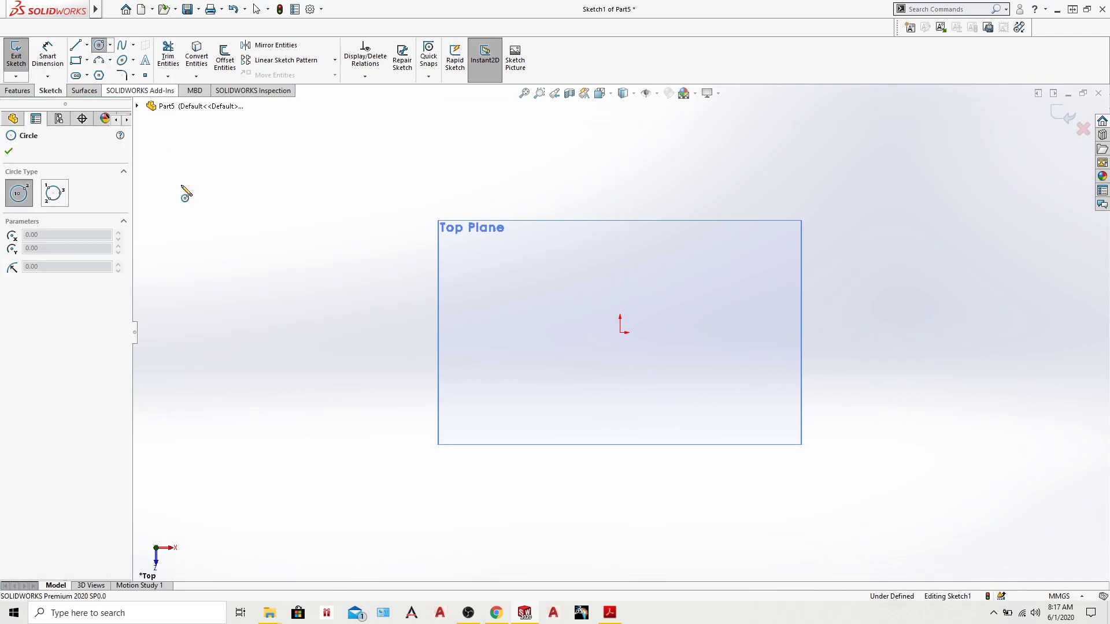
{"action": "left_click", "coordinate": [621, 334]}
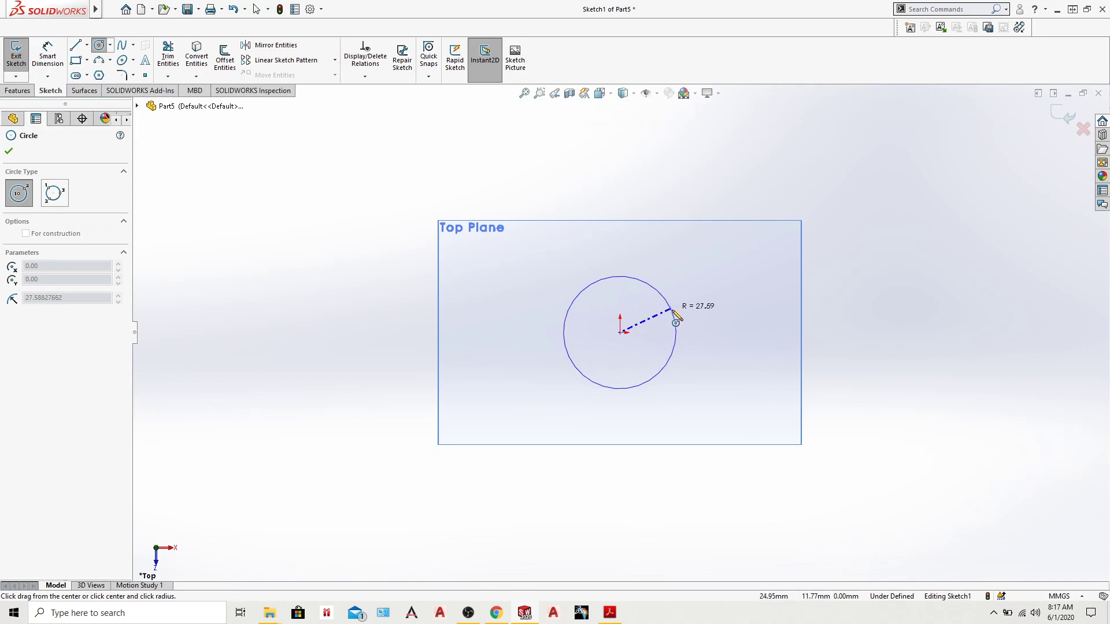
{"action": "left_click", "coordinate": [703, 337]}
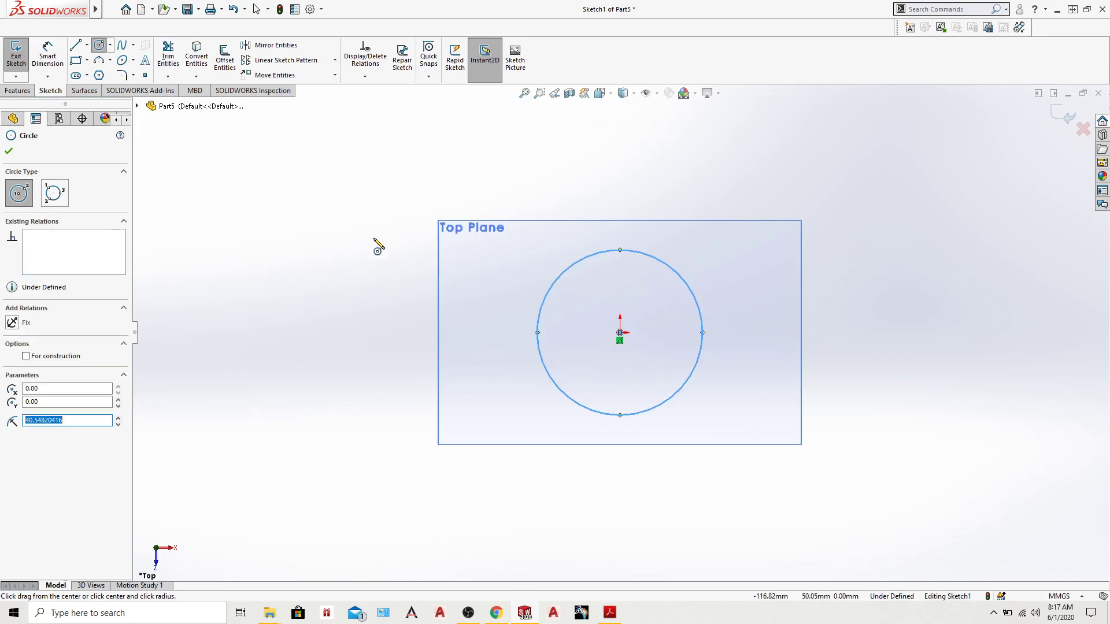
{"action": "left_click", "coordinate": [9, 152]}
Step: Dimension the circle's diameter as 75 mm, placing the dimension beyond the plane's right edge
{"action": "left_click", "coordinate": [47, 55]}
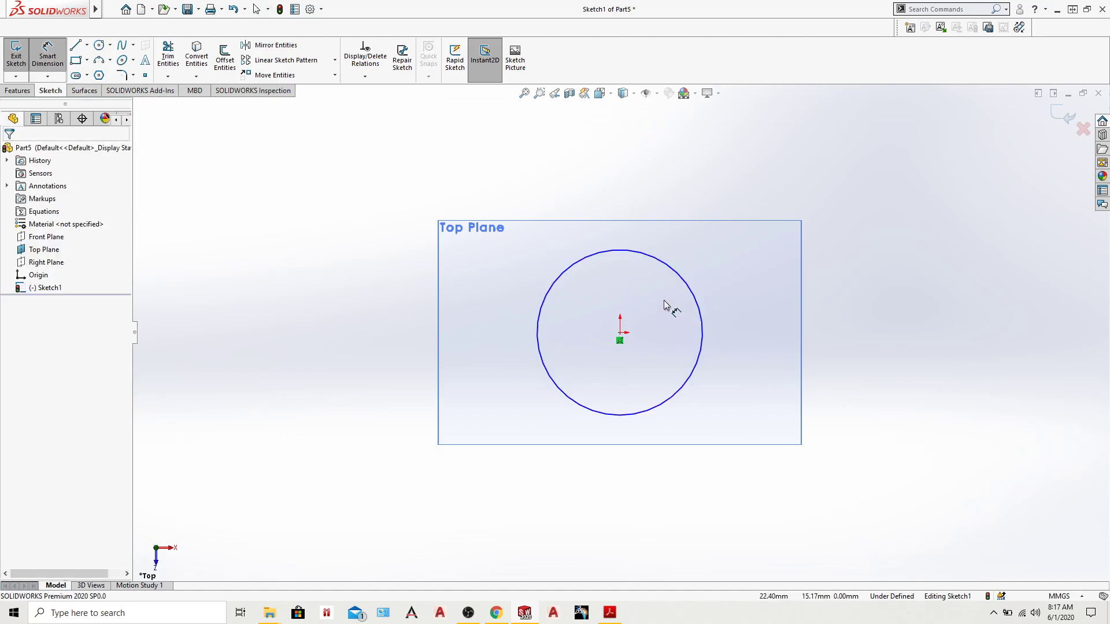
{"action": "left_click", "coordinate": [697, 294]}
{"action": "left_click", "coordinate": [879, 356]}
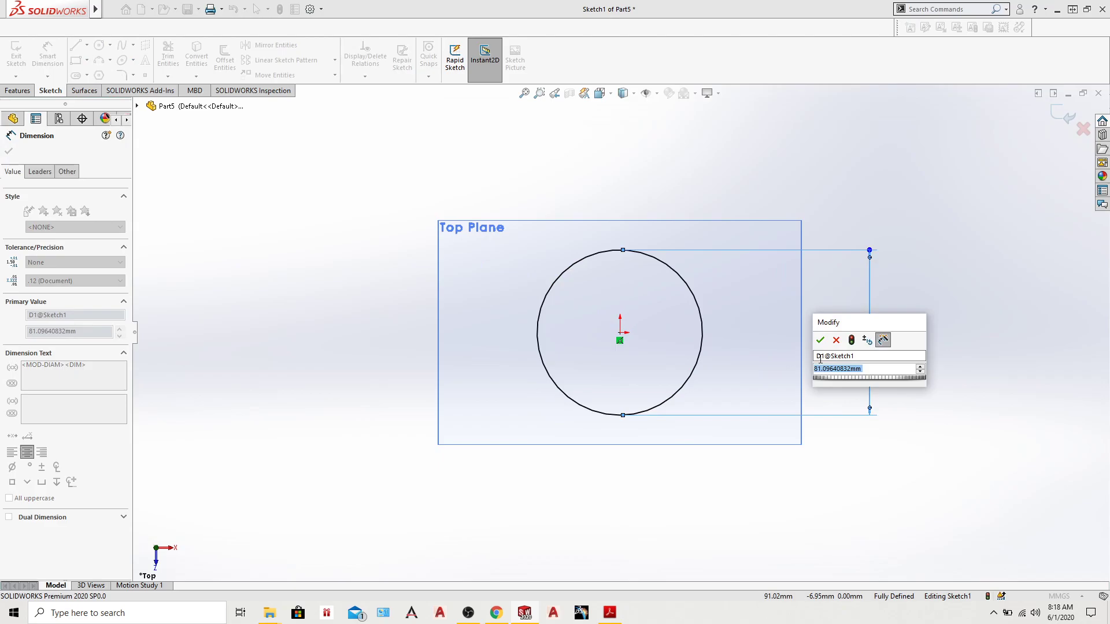
{"action": "type", "text": "75"}
{"action": "key", "text": "Return"}
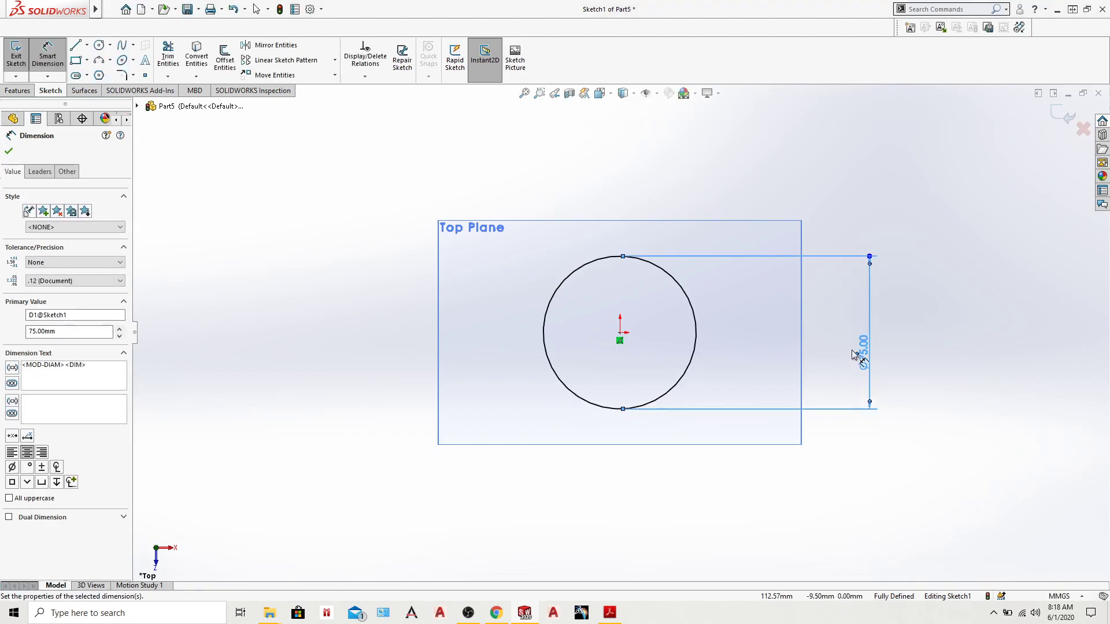
{"action": "left_click", "coordinate": [9, 151]}
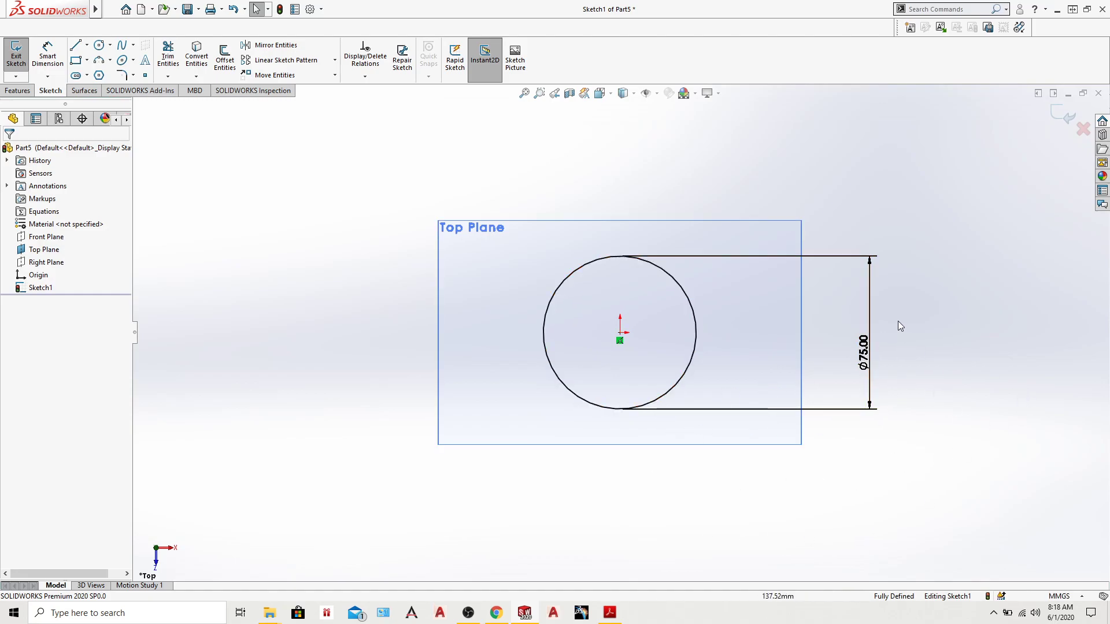
Step: Set the circle's diameter dimension to 100 mm
{"action": "double_click", "coordinate": [862, 352]}
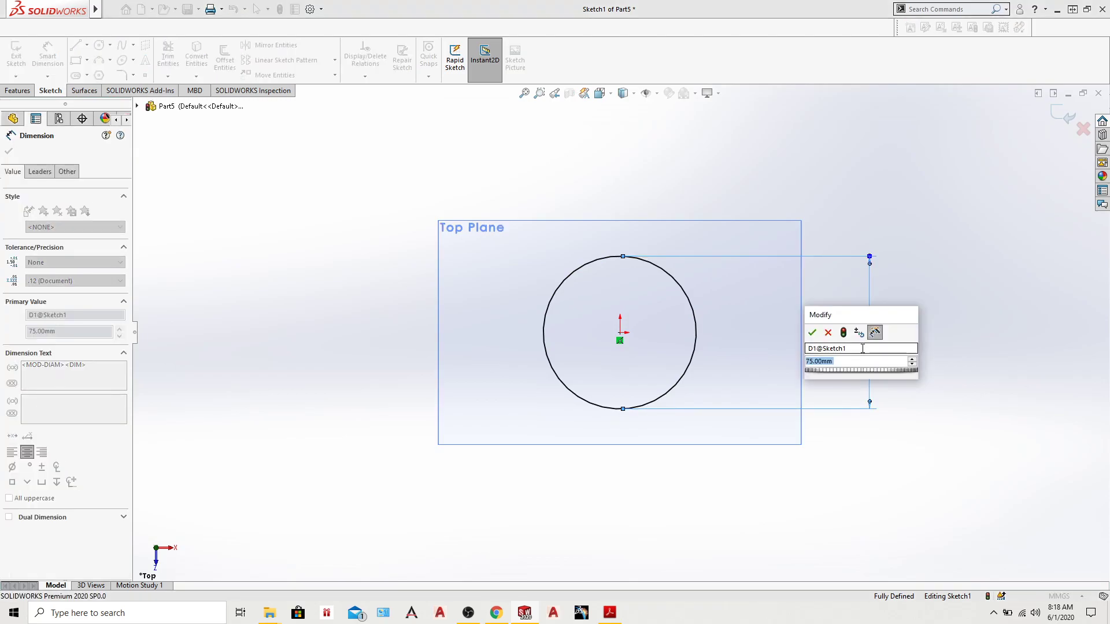
{"action": "type", "text": "100"}
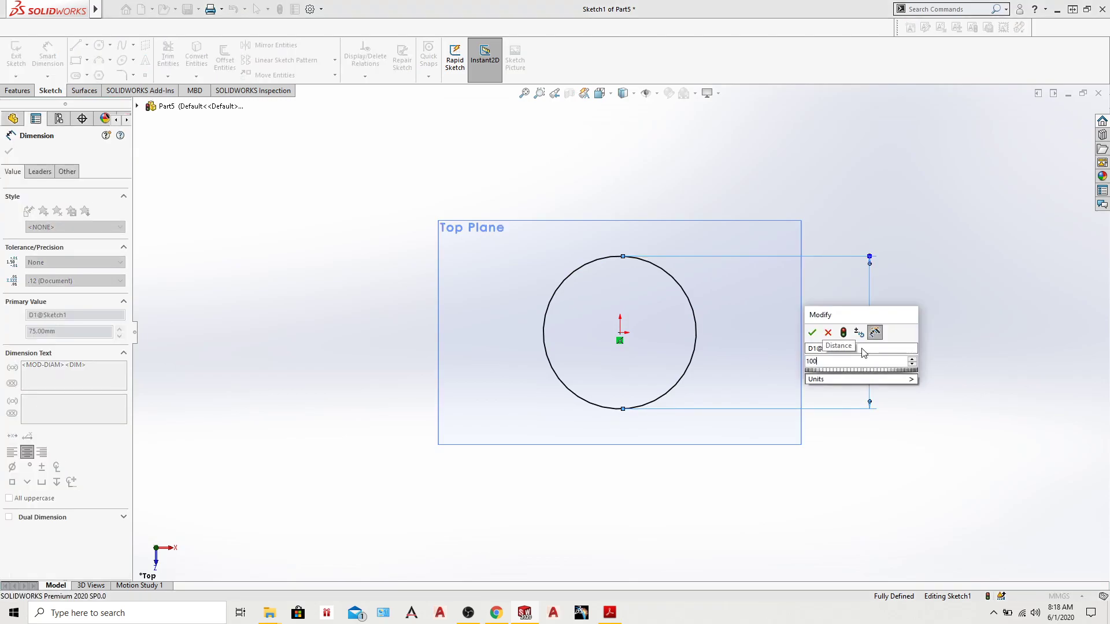
{"action": "left_click", "coordinate": [813, 332]}
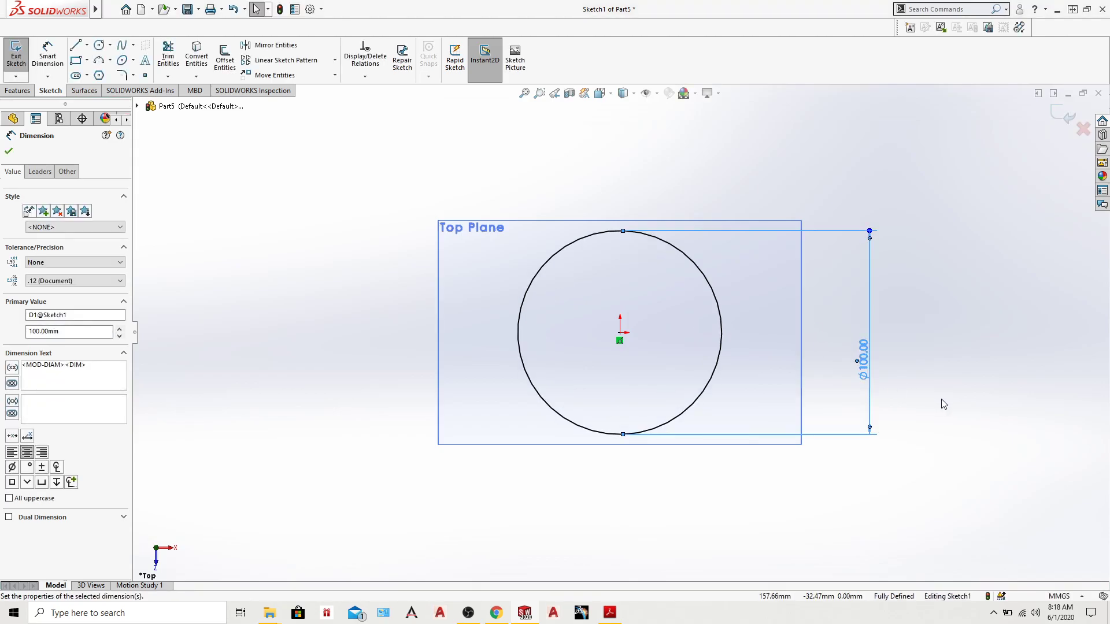
{"action": "left_click", "coordinate": [1033, 407]}
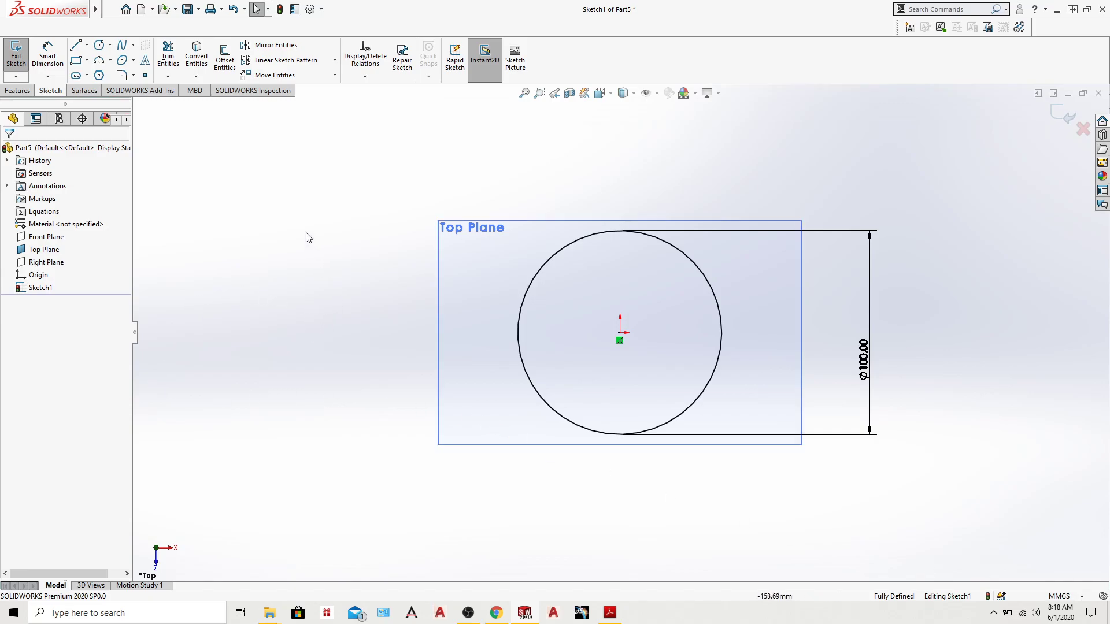
Step: Zoom out and in to examine the dimensioned circle at different view scales
{"action": "key", "text": "z"}
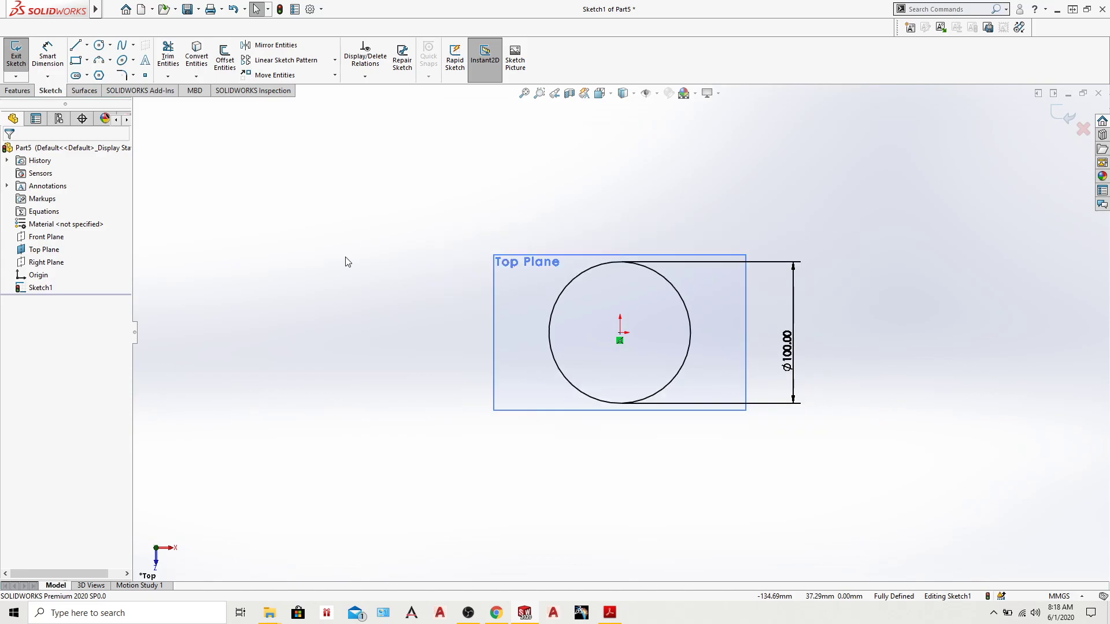
{"action": "scroll", "coordinate": [346, 257], "scroll_direction": "up", "scroll_amount": 1}
{"action": "scroll", "coordinate": [346, 258], "scroll_direction": "down", "scroll_amount": 1}
{"action": "scroll", "coordinate": [346, 258], "scroll_direction": "up", "scroll_amount": 1}
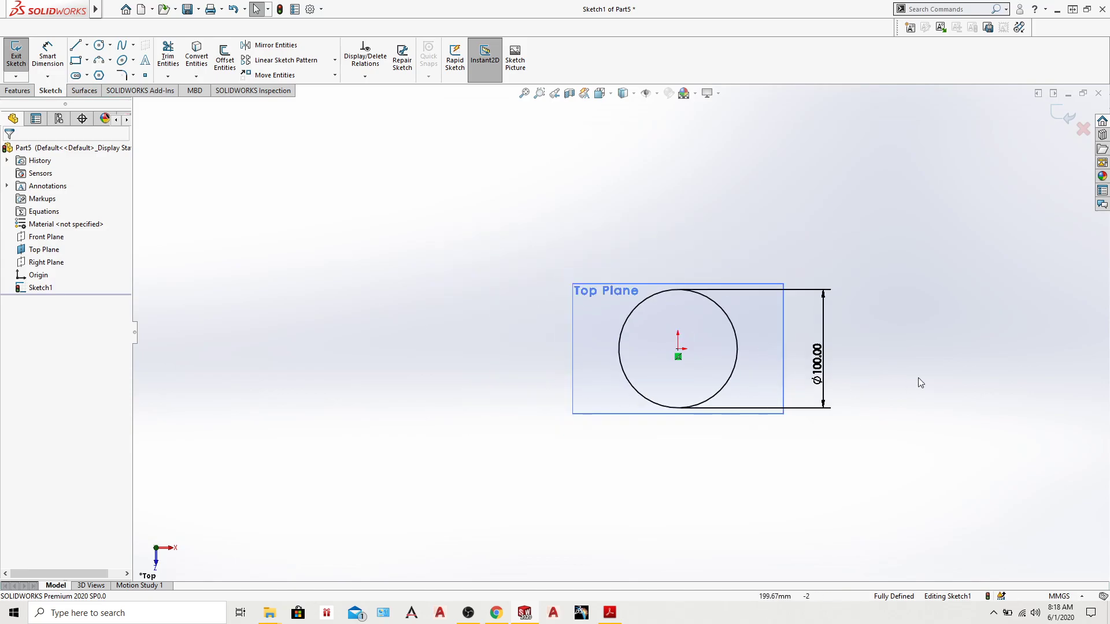
{"action": "scroll", "coordinate": [919, 376], "scroll_direction": "up", "scroll_amount": 1}
{"action": "scroll", "coordinate": [921, 376], "scroll_direction": "down", "scroll_amount": 2}
{"action": "scroll", "coordinate": [263, 233], "scroll_direction": "up", "scroll_amount": 1}
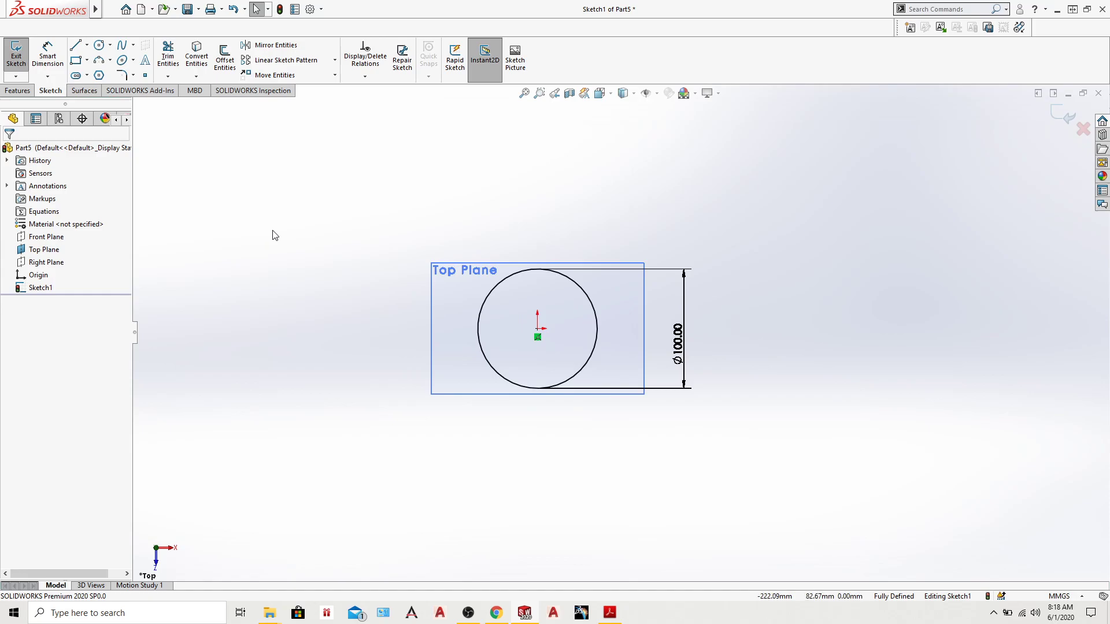
{"action": "scroll", "coordinate": [272, 230], "scroll_direction": "up", "scroll_amount": 3}
{"action": "scroll", "coordinate": [273, 235], "scroll_direction": "up", "scroll_amount": 1}
{"action": "scroll", "coordinate": [508, 280], "scroll_direction": "up", "scroll_amount": 1}
{"action": "scroll", "coordinate": [631, 289], "scroll_direction": "up", "scroll_amount": 1}
{"action": "scroll", "coordinate": [613, 289], "scroll_direction": "up", "scroll_amount": 2}
{"action": "scroll", "coordinate": [506, 285], "scroll_direction": "down", "scroll_amount": 3}
{"action": "scroll", "coordinate": [771, 434], "scroll_direction": "up", "scroll_amount": 3}
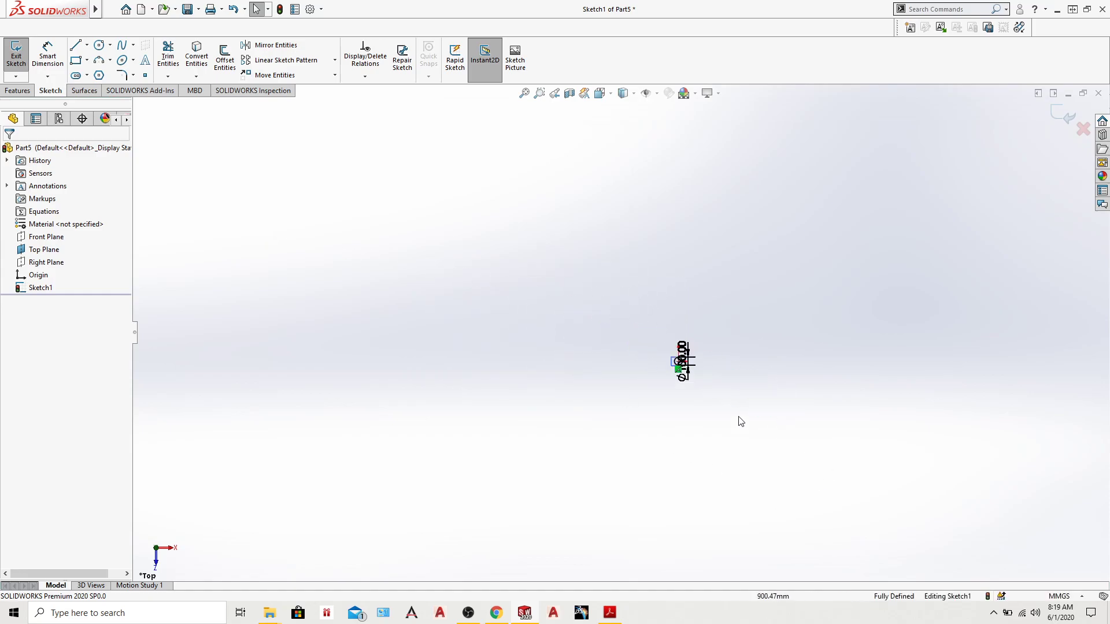
Step: Practise zooming in and out around different areas of the circle sketch, and fit the whole sketch to the view
{"action": "scroll", "coordinate": [625, 347], "scroll_direction": "down", "scroll_amount": 8}
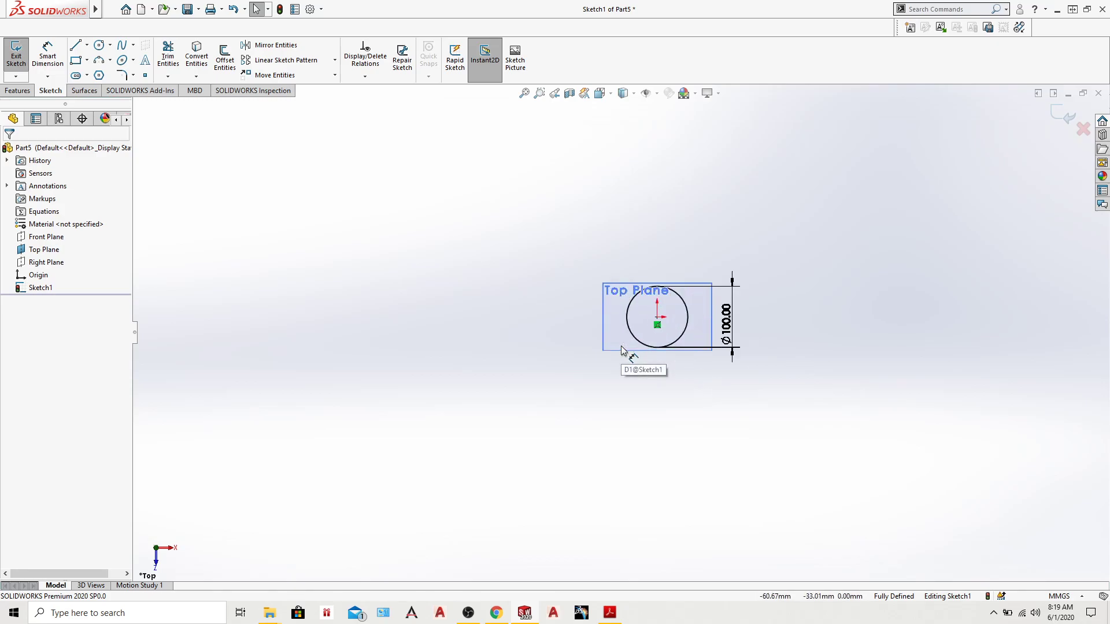
{"action": "scroll", "coordinate": [669, 193], "scroll_direction": "down", "scroll_amount": 3}
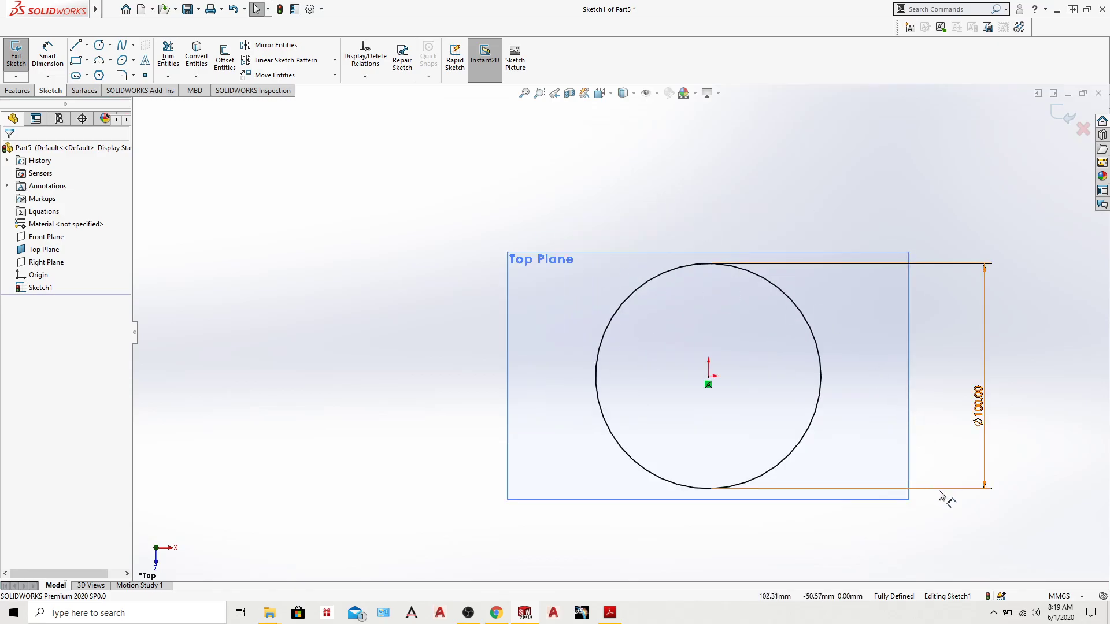
{"action": "scroll", "coordinate": [927, 499], "scroll_direction": "up", "scroll_amount": 3}
{"action": "scroll", "coordinate": [927, 499], "scroll_direction": "down", "scroll_amount": 3}
{"action": "scroll", "coordinate": [891, 478], "scroll_direction": "down", "scroll_amount": 3}
{"action": "scroll", "coordinate": [621, 339], "scroll_direction": "up", "scroll_amount": 5}
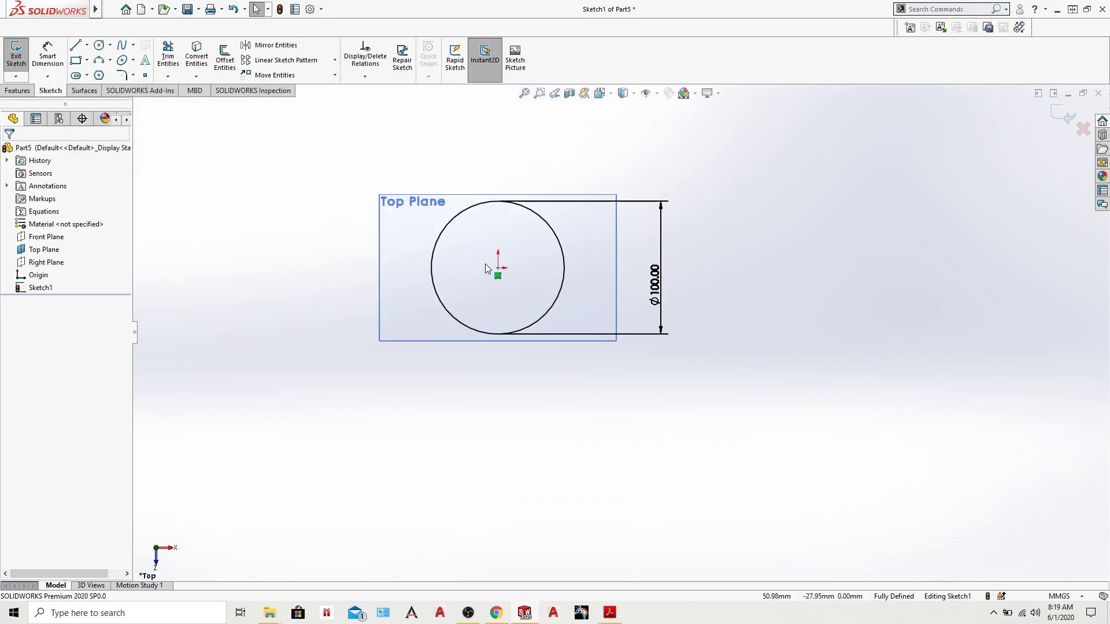
{"action": "scroll", "coordinate": [457, 231], "scroll_direction": "down", "scroll_amount": 4}
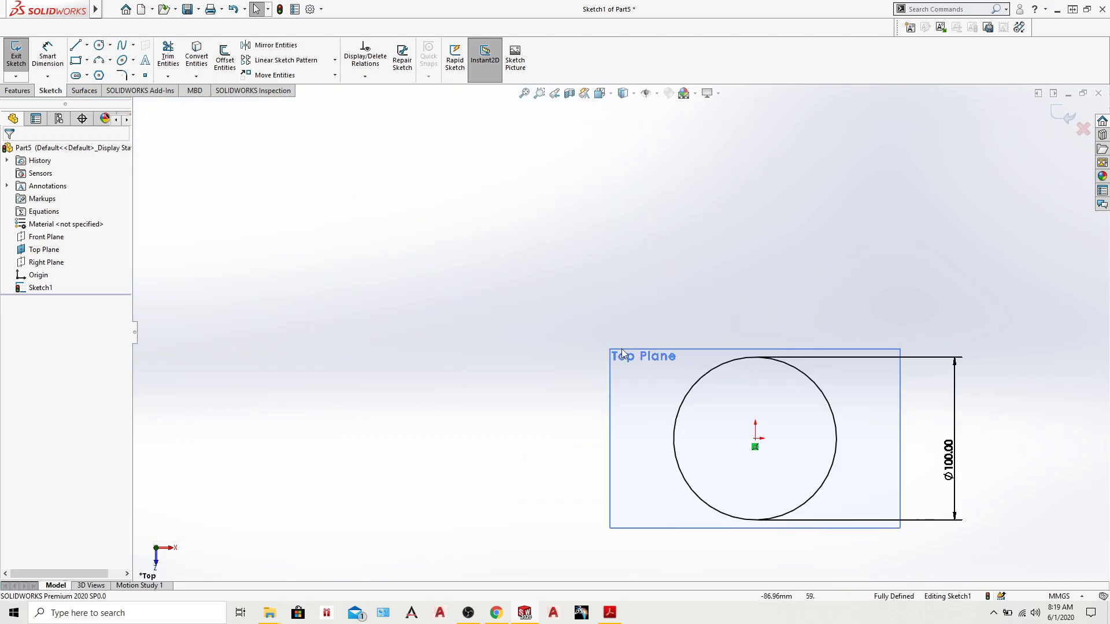
{"action": "scroll", "coordinate": [822, 469], "scroll_direction": "down", "scroll_amount": 3}
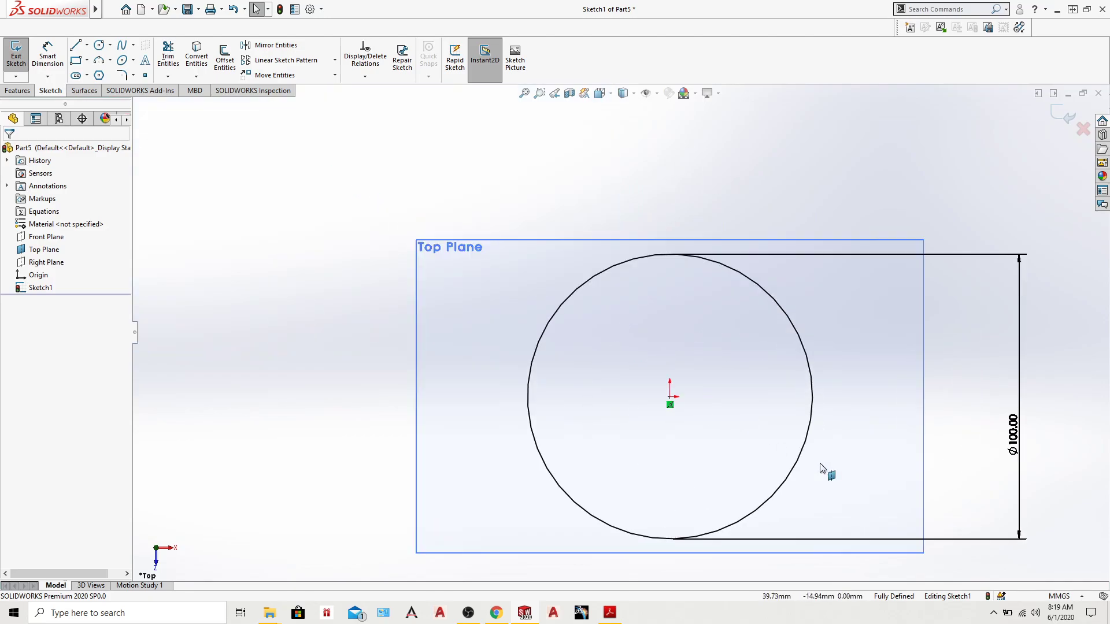
{"action": "left_click", "coordinate": [524, 99]}
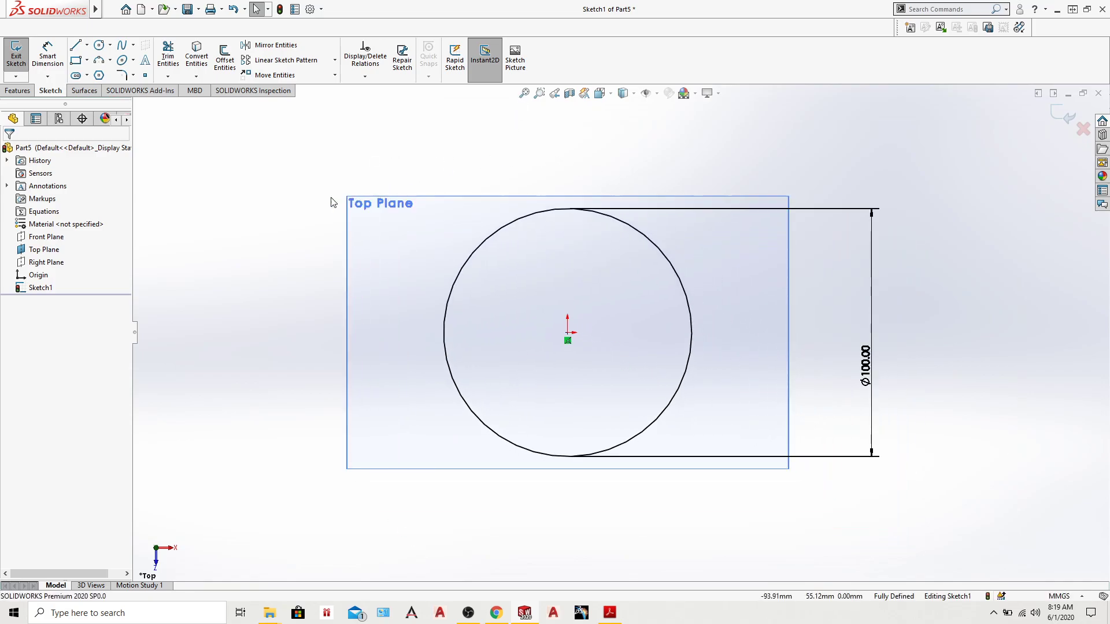
{"action": "scroll", "coordinate": [629, 191], "scroll_direction": "up", "scroll_amount": 3}
{"action": "scroll", "coordinate": [395, 278], "scroll_direction": "down", "scroll_amount": 6}
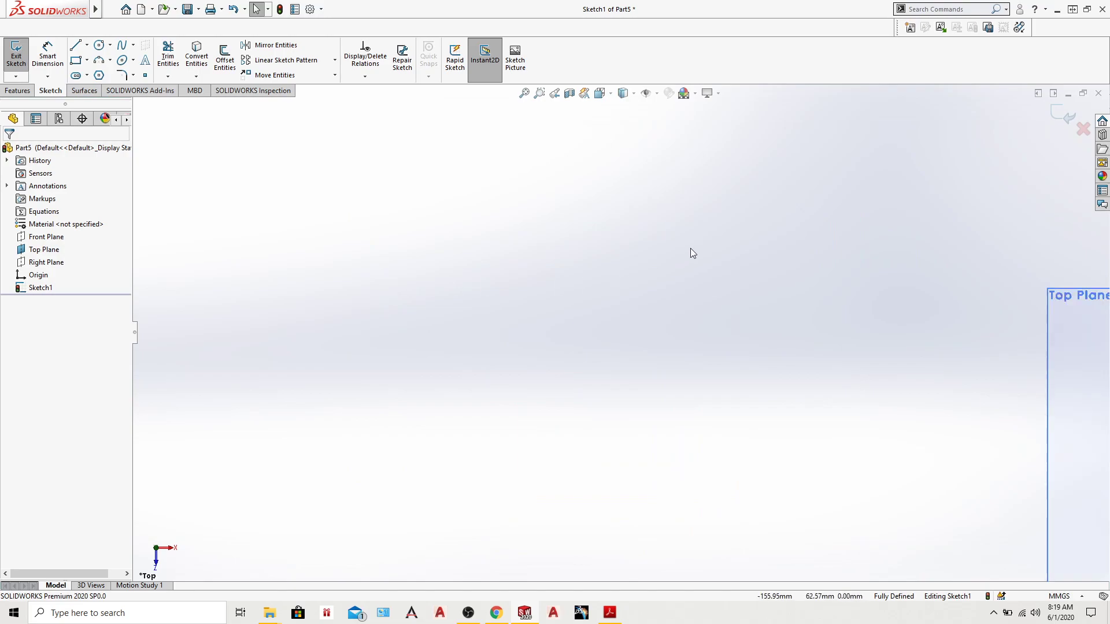
{"action": "key", "text": "f"}
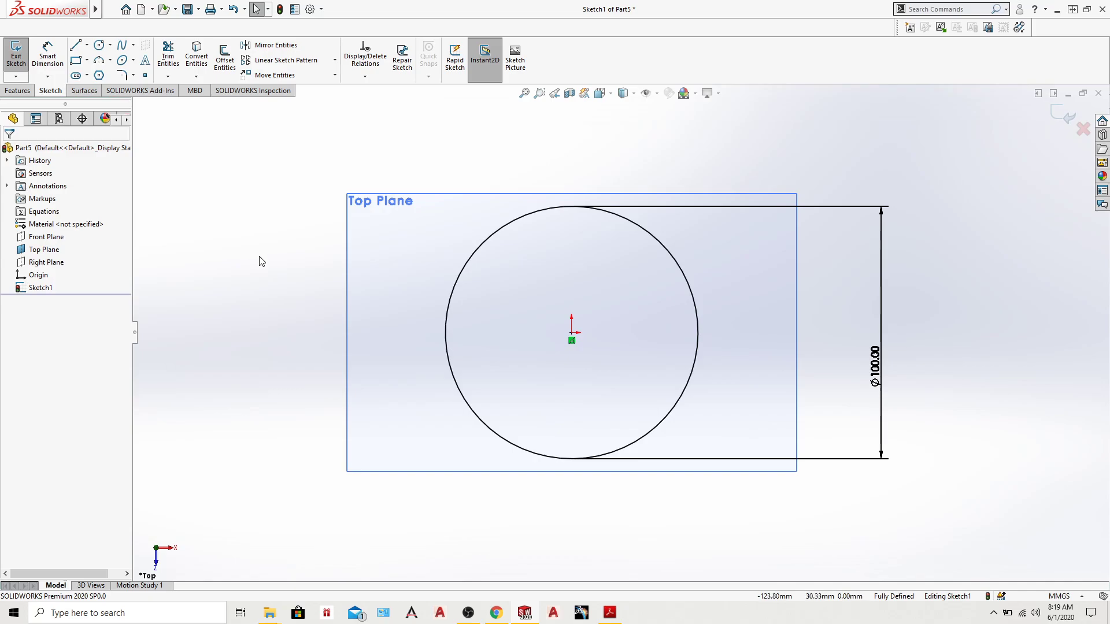
Step: Sketch a second circle with a radius of about 53.6 mm, up and to the left of the circle at the origin
{"action": "mouse_move", "coordinate": [262, 261]}
{"action": "middle_mouse_down", "text": "ctrl"}
{"action": "mouse_move", "coordinate": [416, 255]}
{"action": "mouse_move", "coordinate": [263, 274]}
{"action": "mouse_move", "coordinate": [364, 215]}
{"action": "mouse_move", "coordinate": [423, 218]}
{"action": "mouse_move", "coordinate": [399, 241]}
{"action": "mouse_move", "coordinate": [412, 216]}
{"action": "mouse_move", "coordinate": [503, 267]}
{"action": "mouse_move", "coordinate": [609, 257]}
{"action": "mouse_move", "coordinate": [516, 268]}
{"action": "mouse_move", "coordinate": [548, 267]}
{"action": "mouse_move", "coordinate": [533, 281]}
{"action": "mouse_move", "coordinate": [557, 296]}
{"action": "middle_mouse_up", "text": "ctrl"}
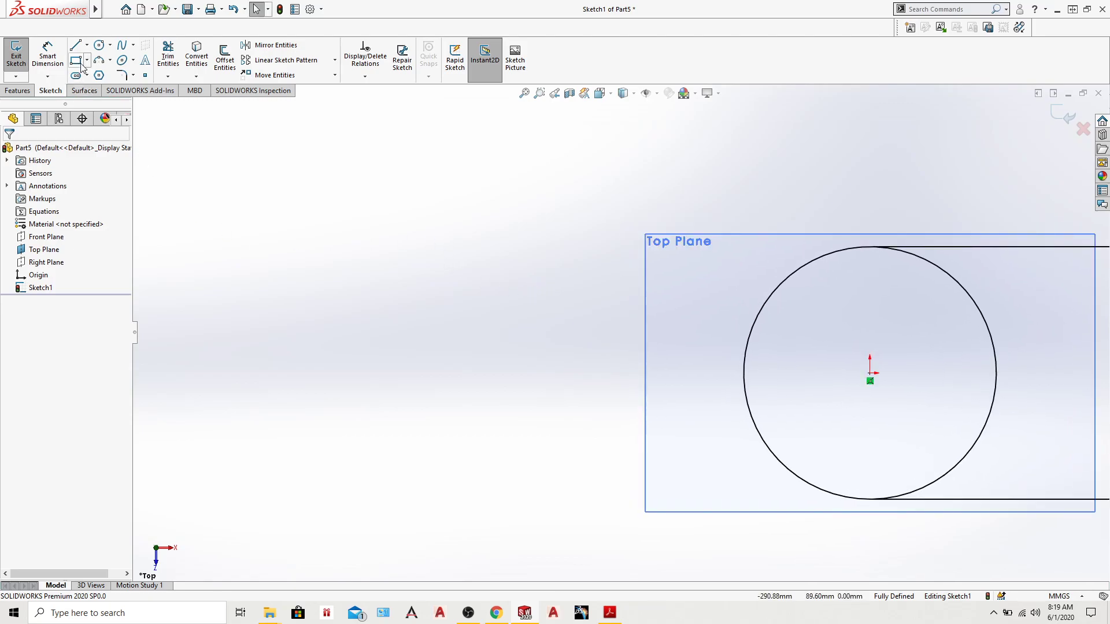
{"action": "left_click", "coordinate": [99, 44]}
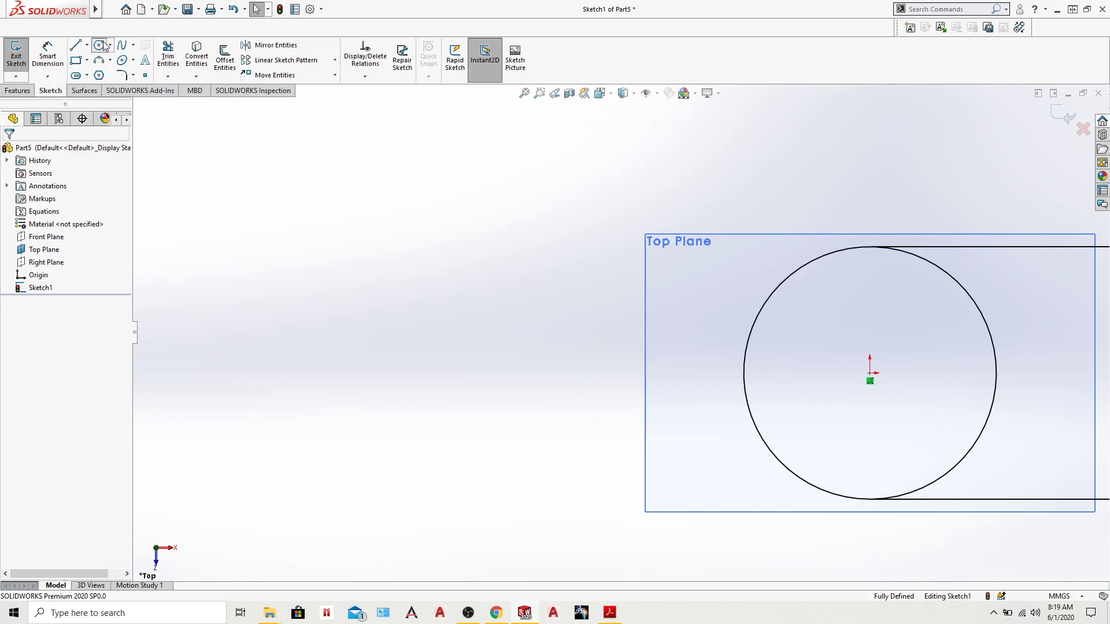
{"action": "left_click", "coordinate": [438, 252]}
{"action": "left_click", "coordinate": [558, 190]}
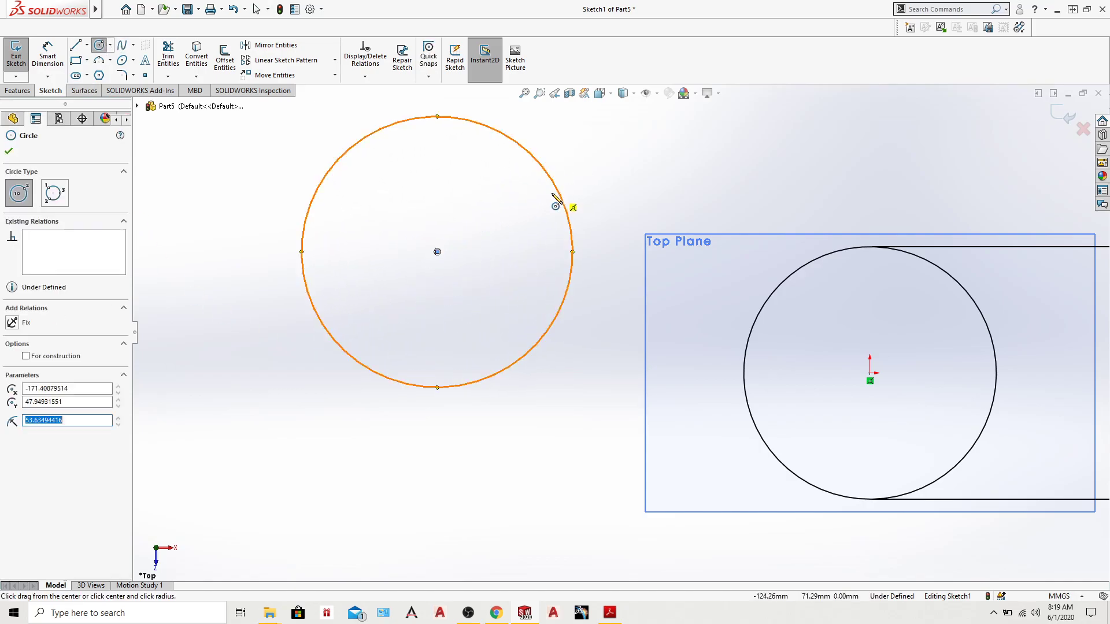
Step: Dimension the second circle's diameter as 100 mm, placing the dimension between the two circles
{"action": "left_click", "coordinate": [56, 48]}
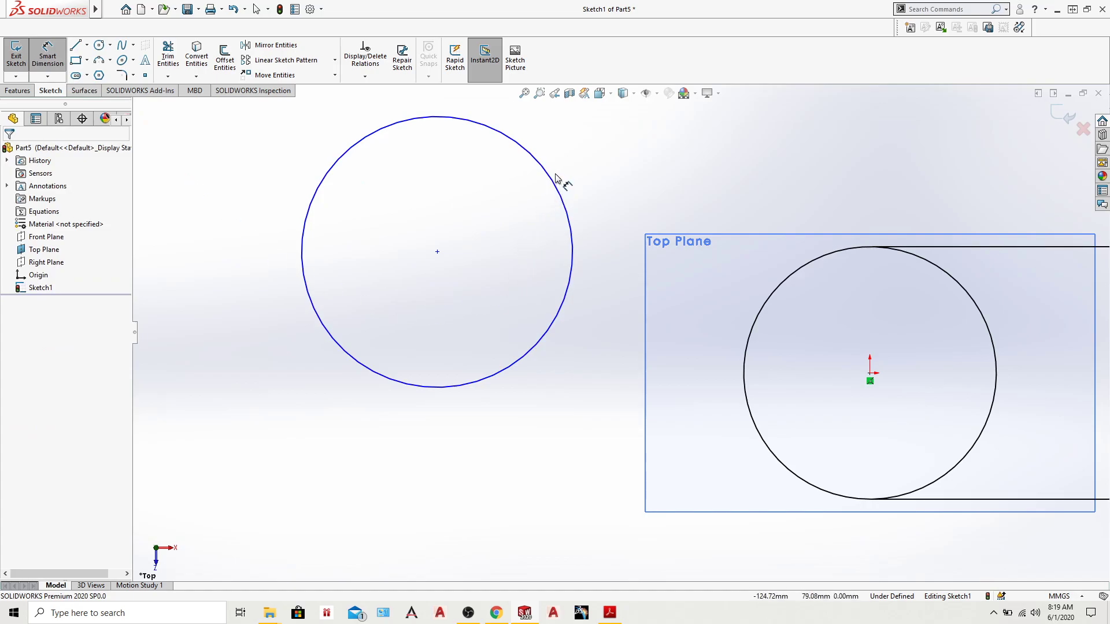
{"action": "left_click", "coordinate": [561, 192]}
{"action": "left_click", "coordinate": [611, 175]}
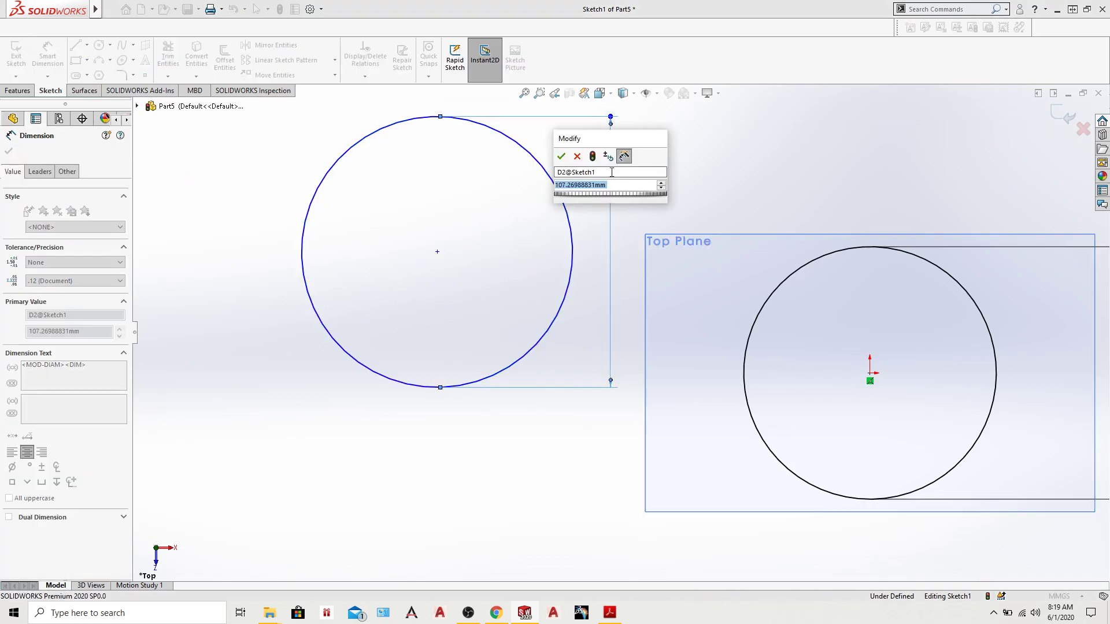
{"action": "type", "text": "100"}
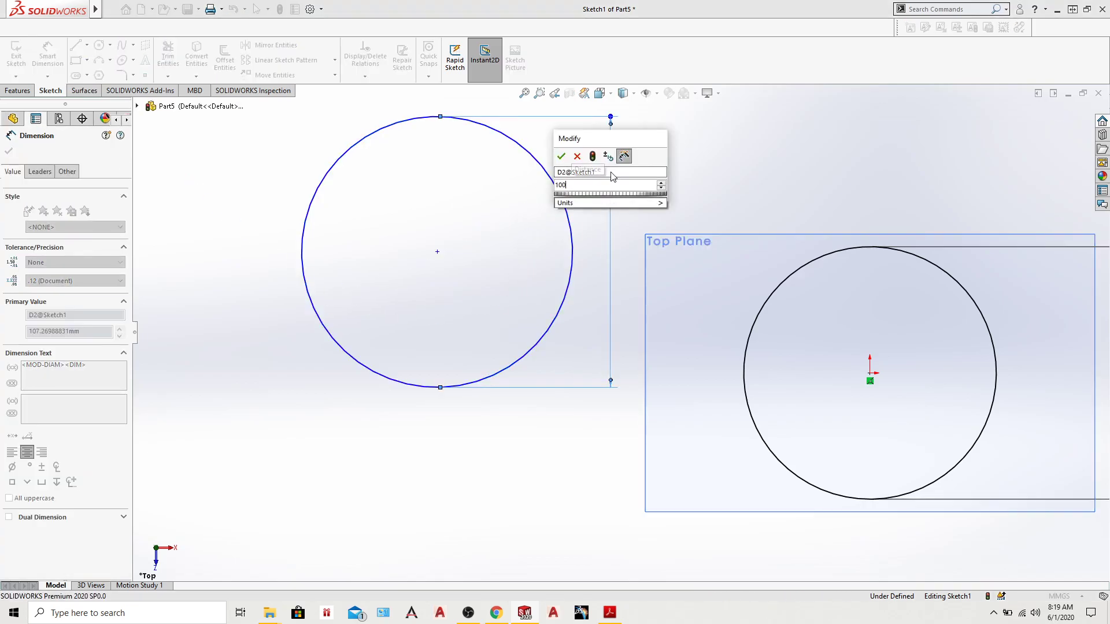
{"action": "key", "text": "Return"}
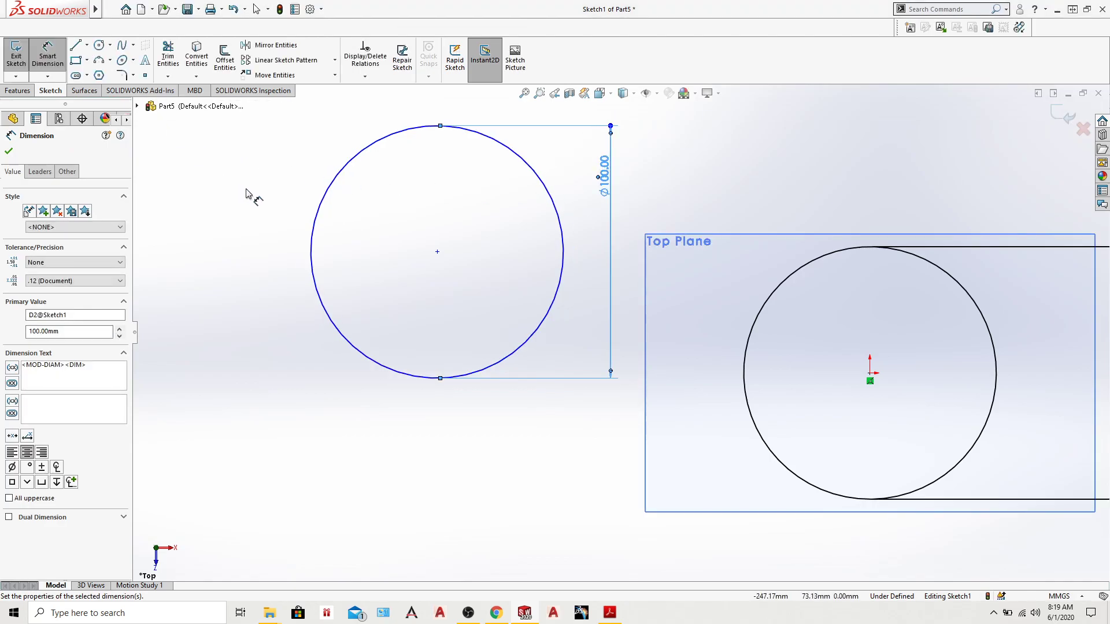
Step: Dimension the horizontal distance between the second circle's centre and the origin as 150 mm, placing the dimension below the circles
{"action": "left_click", "coordinate": [437, 252]}
{"action": "left_click", "coordinate": [871, 373]}
{"action": "left_click", "coordinate": [596, 536]}
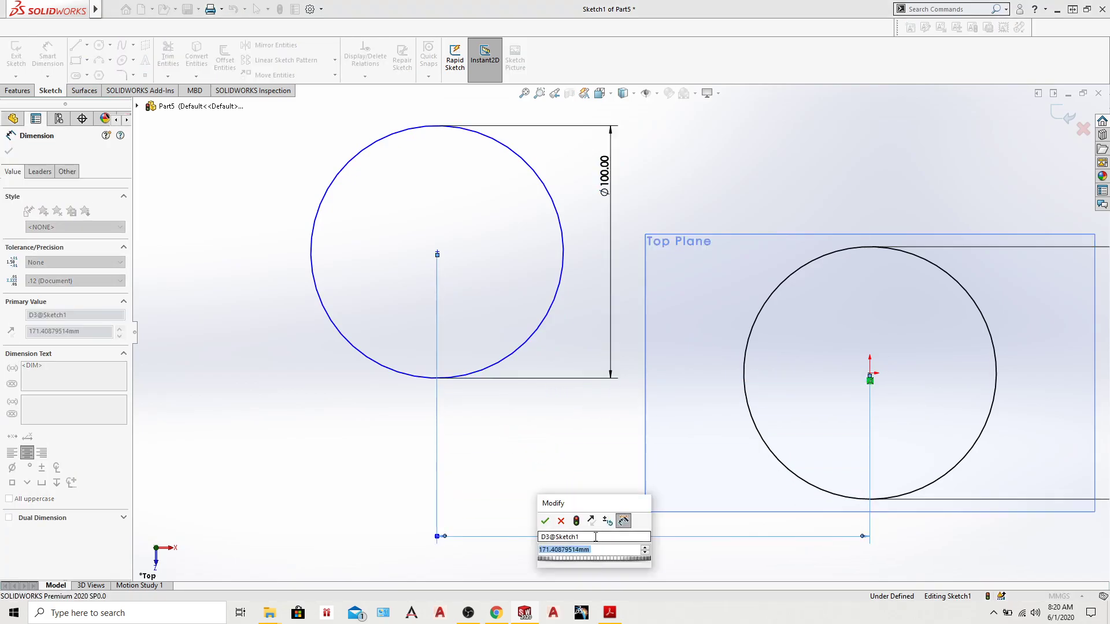
{"action": "type", "text": "150"}
{"action": "key", "text": "Return"}
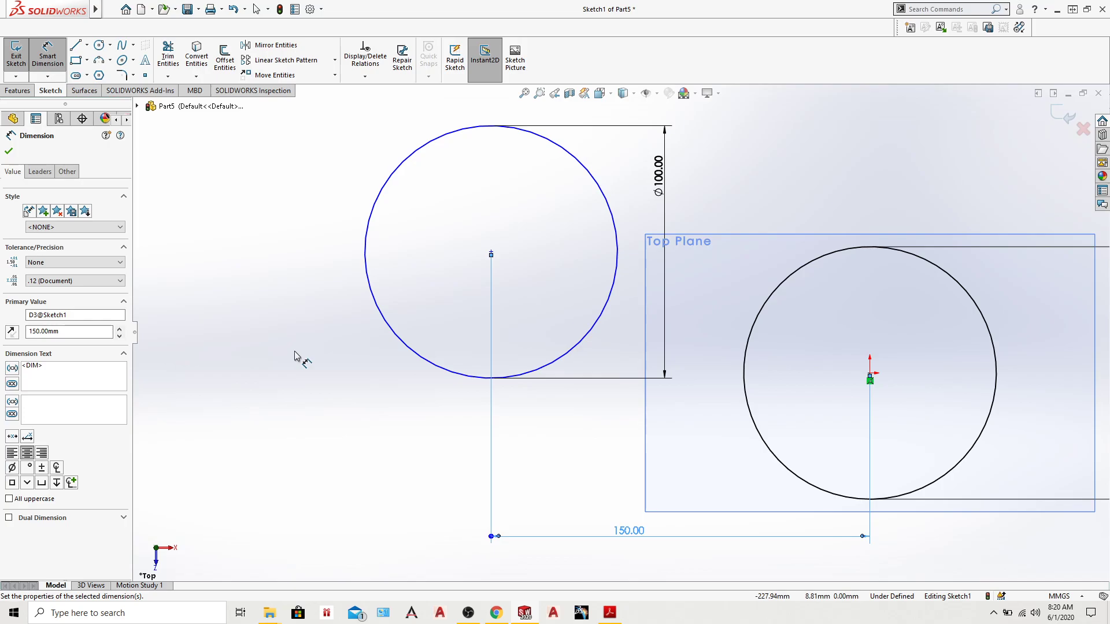
{"action": "left_click_drag", "start_coordinate": [491, 254], "coordinate": [362, 263]}
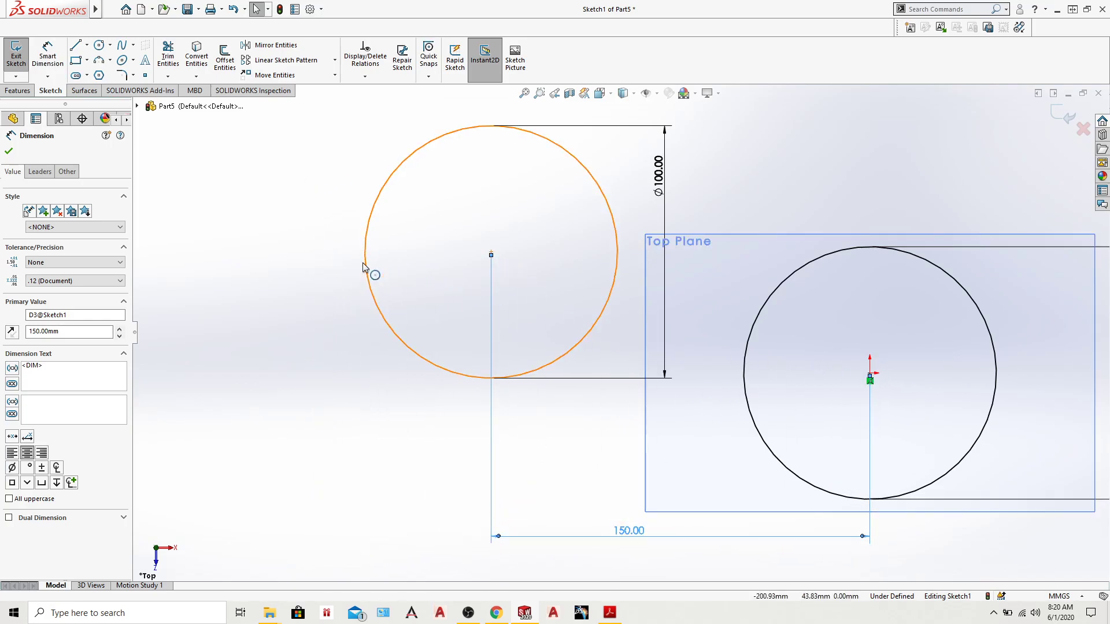
Step: Dimension the vertical distance between the second circle's centre and the origin as 50 mm, placing the dimension beside the second circle
{"action": "left_click", "coordinate": [35, 57]}
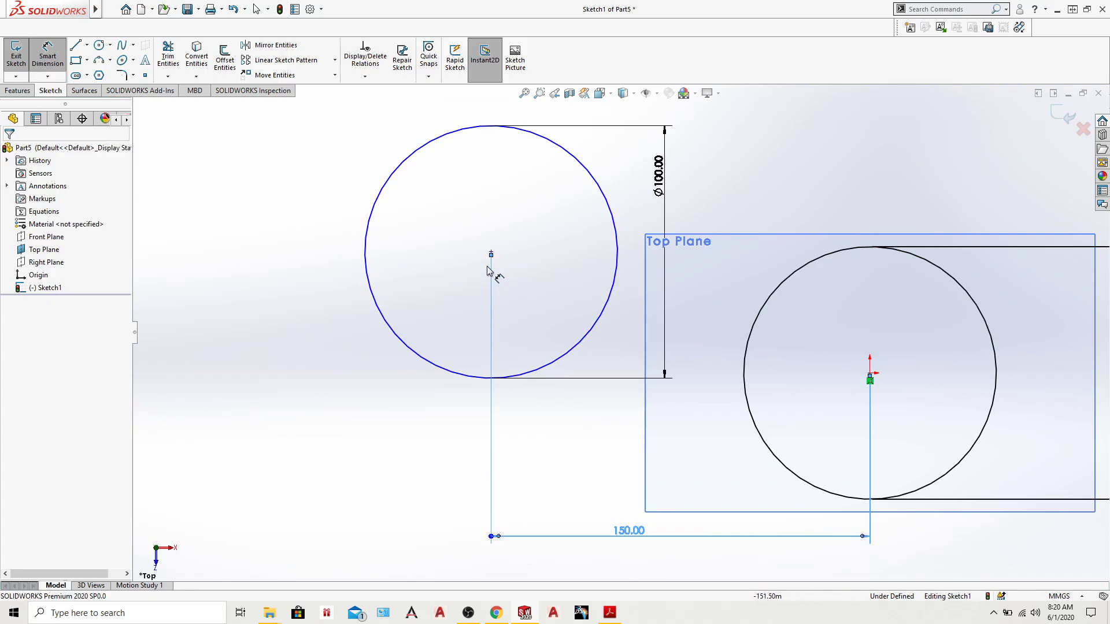
{"action": "left_click", "coordinate": [491, 253]}
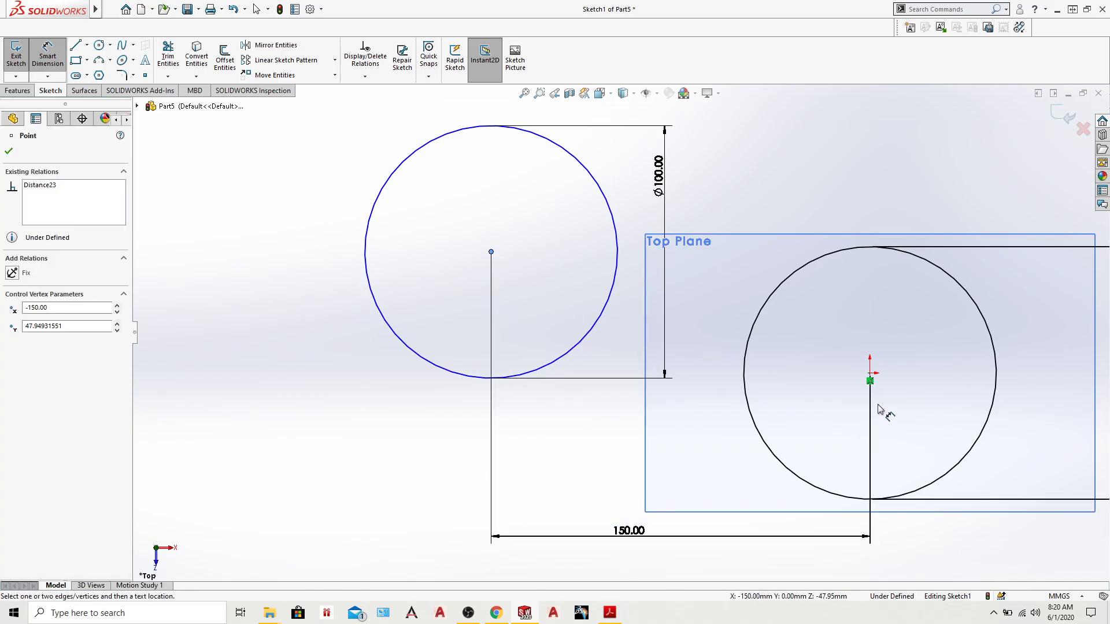
{"action": "left_click", "coordinate": [871, 374]}
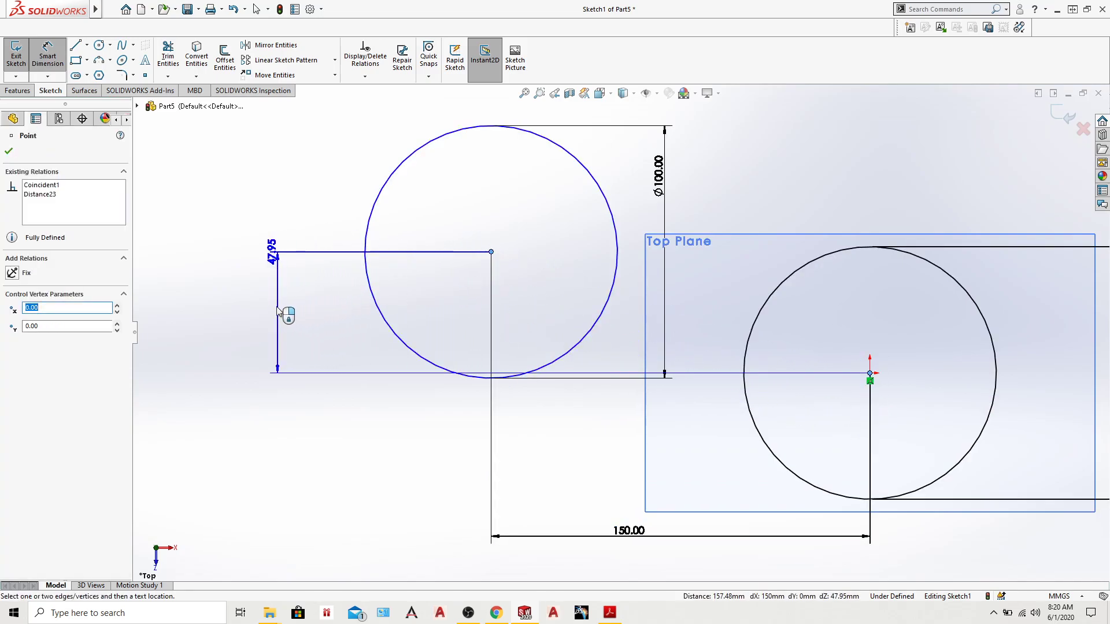
{"action": "left_click", "coordinate": [229, 322]}
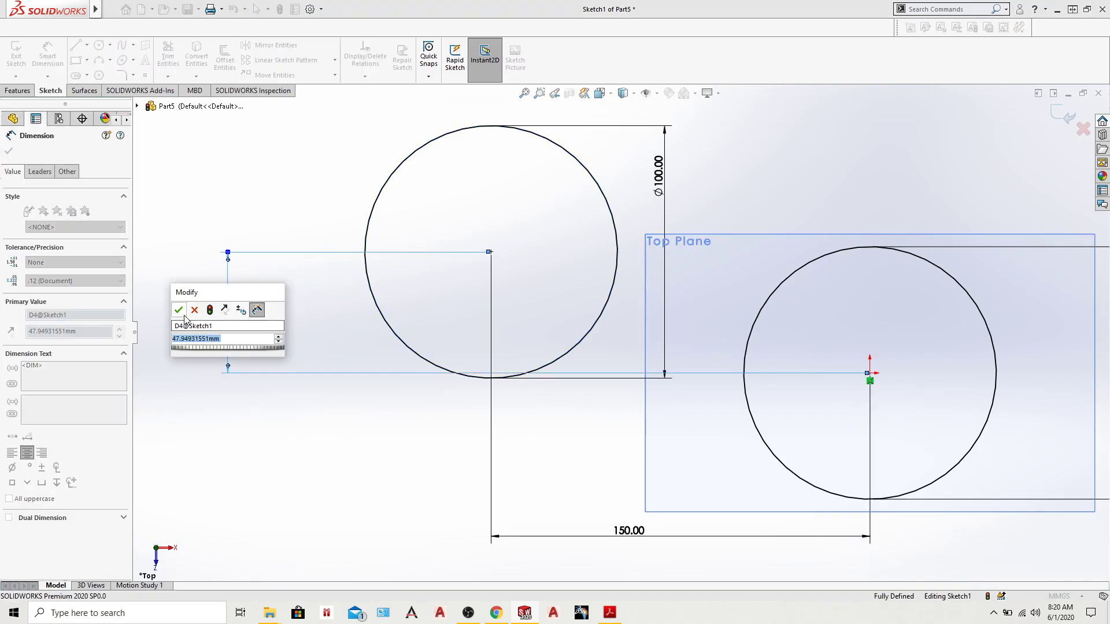
{"action": "type", "text": "50"}
{"action": "key", "text": "Return"}
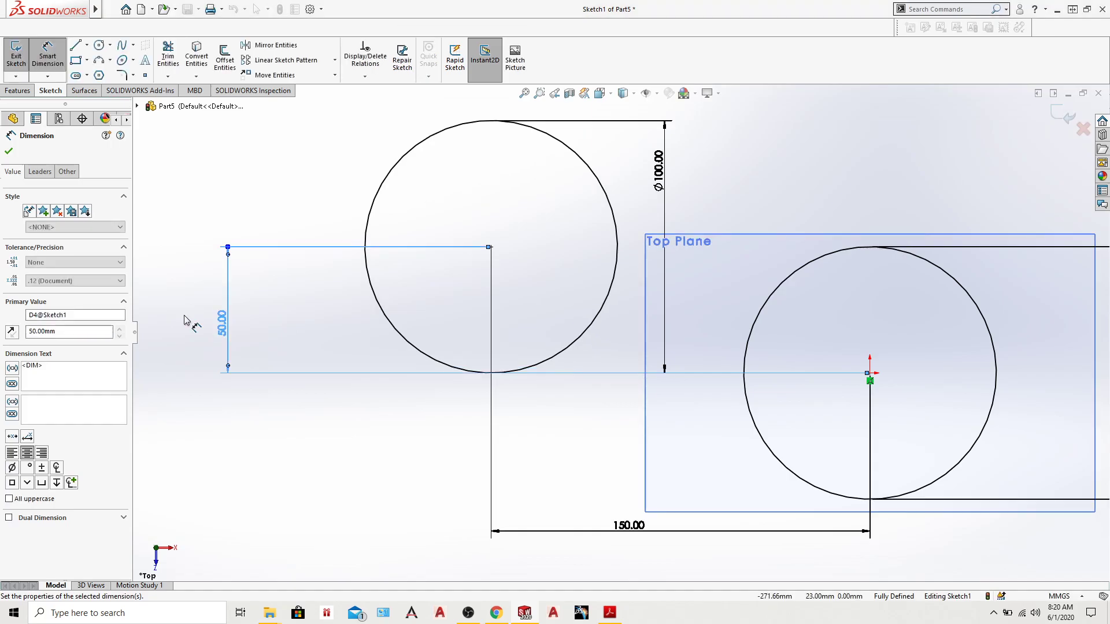
{"action": "left_click", "coordinate": [8, 151]}
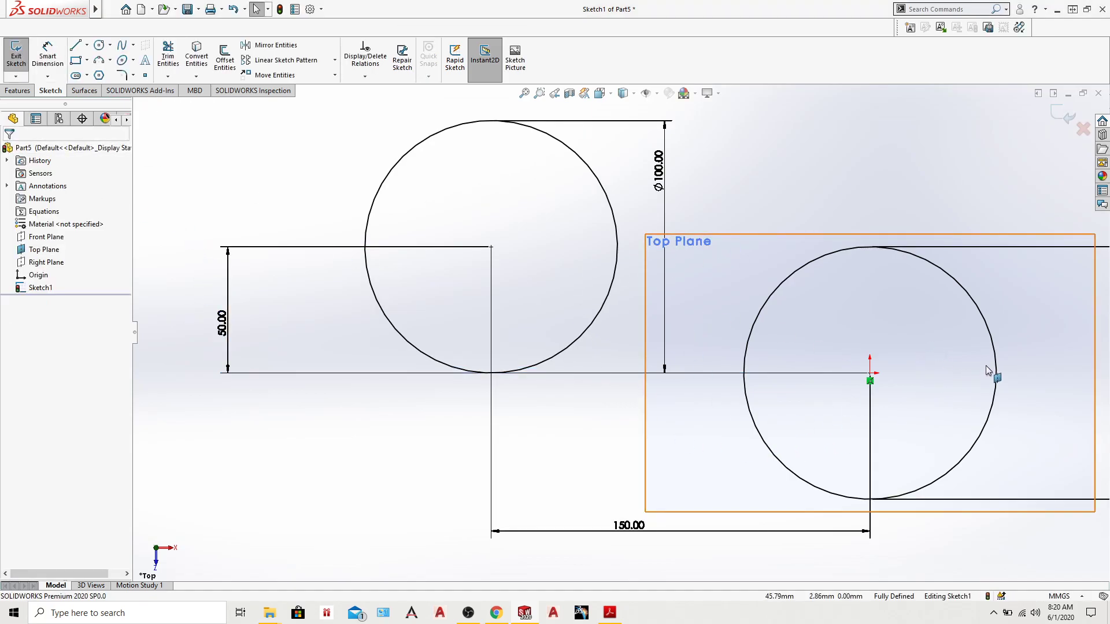
Step: Fit both circles in view and review the vertical centre distance dimension and the available document unit systems
{"action": "left_click", "coordinate": [524, 93]}
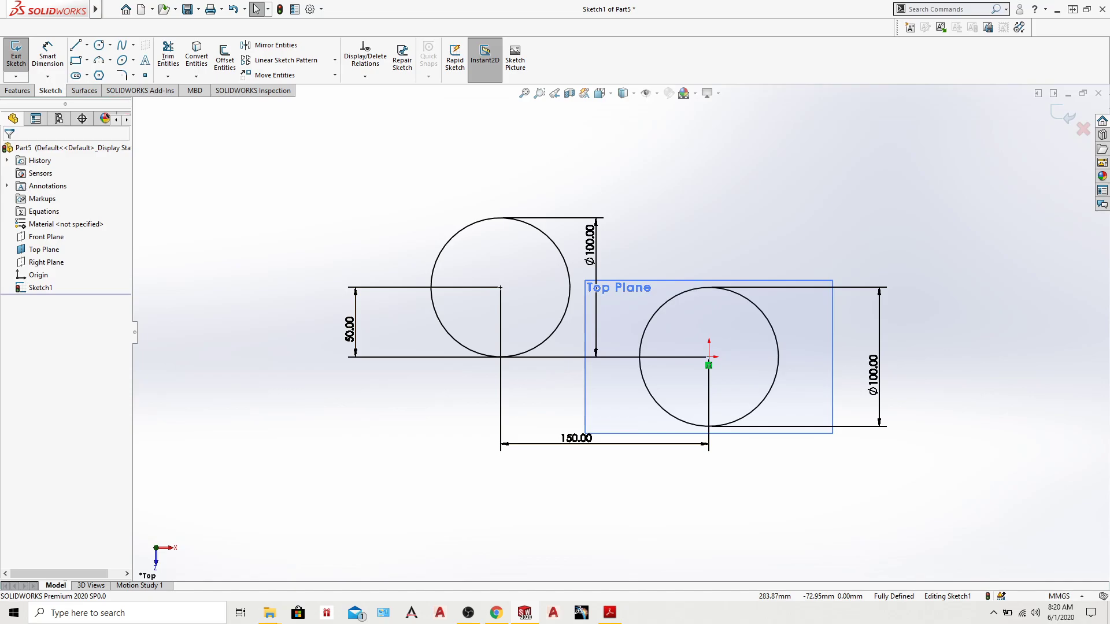
{"action": "double_click", "coordinate": [348, 329]}
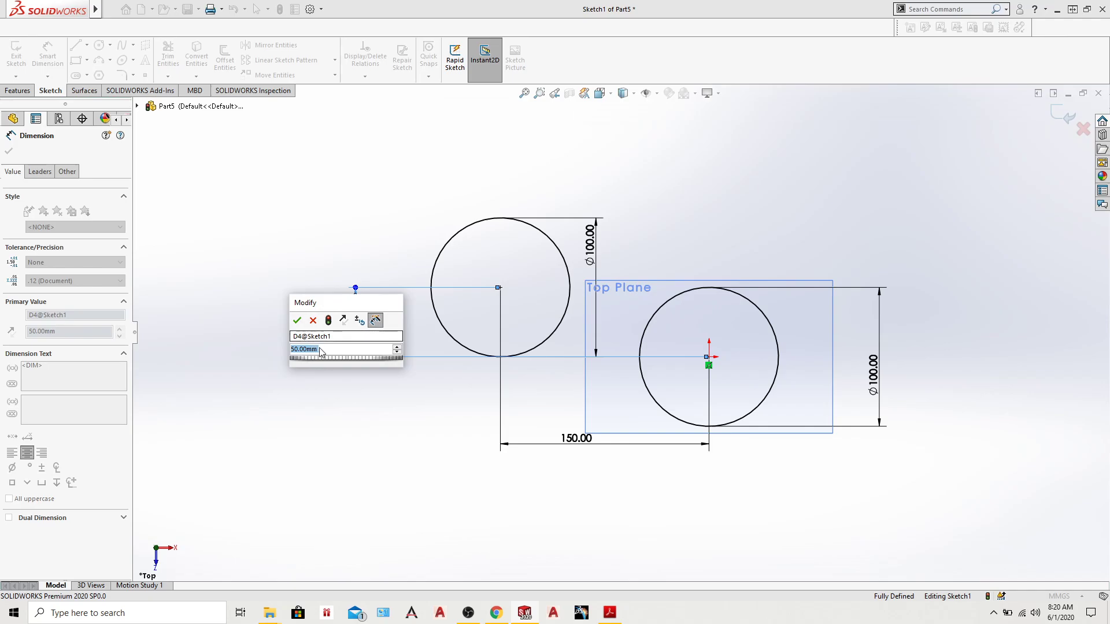
{"action": "left_click", "coordinate": [297, 320]}
{"action": "key", "text": "Escape"}
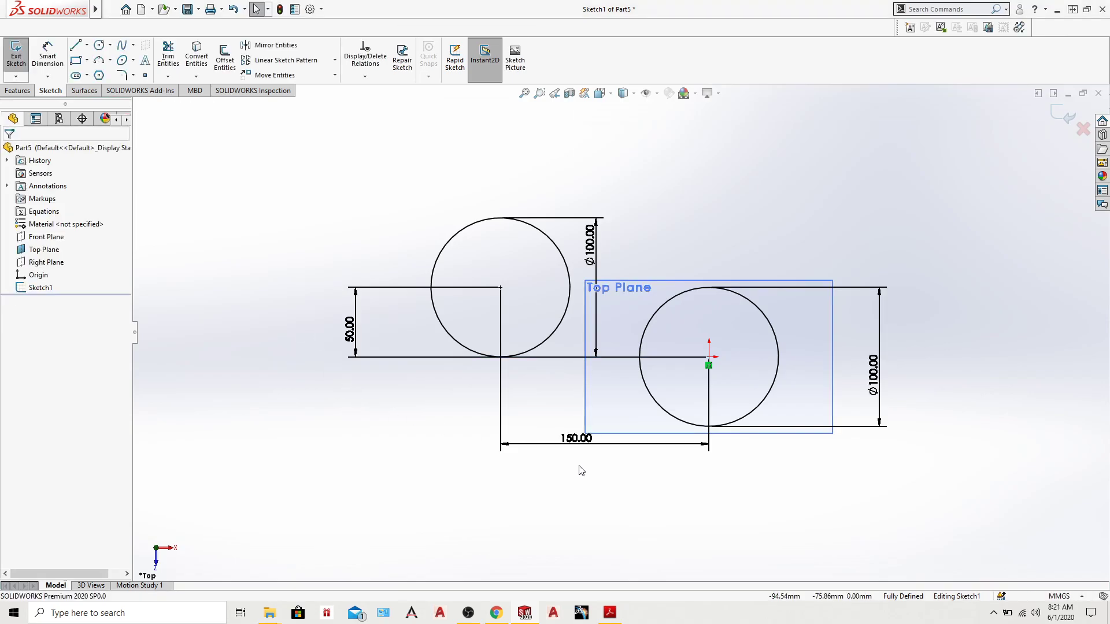
{"action": "left_click", "coordinate": [1083, 596]}
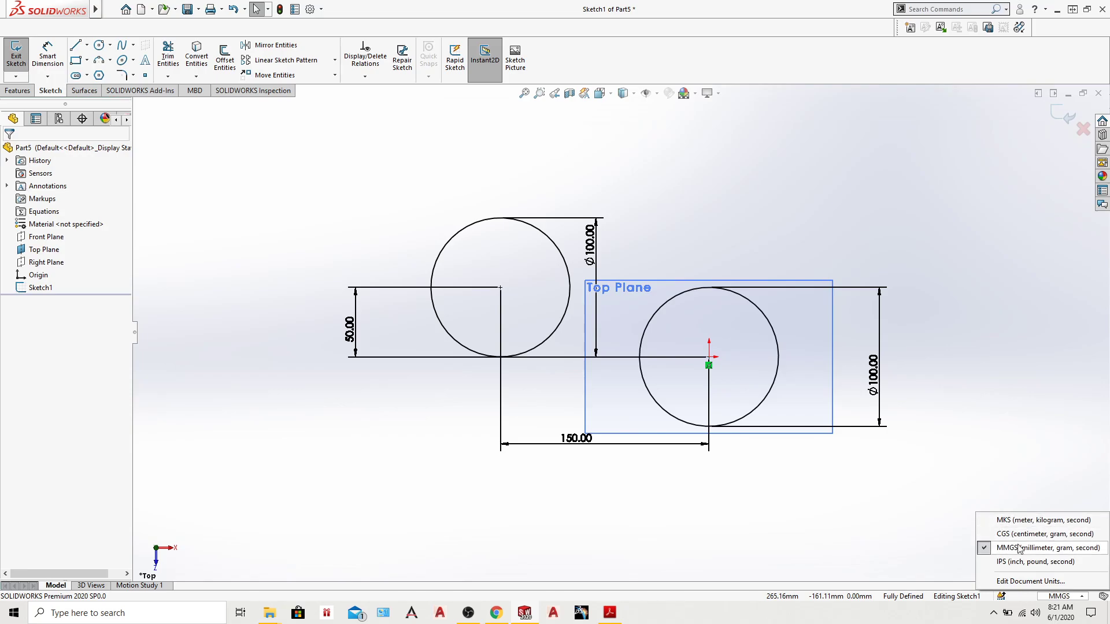
{"action": "left_click", "coordinate": [1004, 460]}
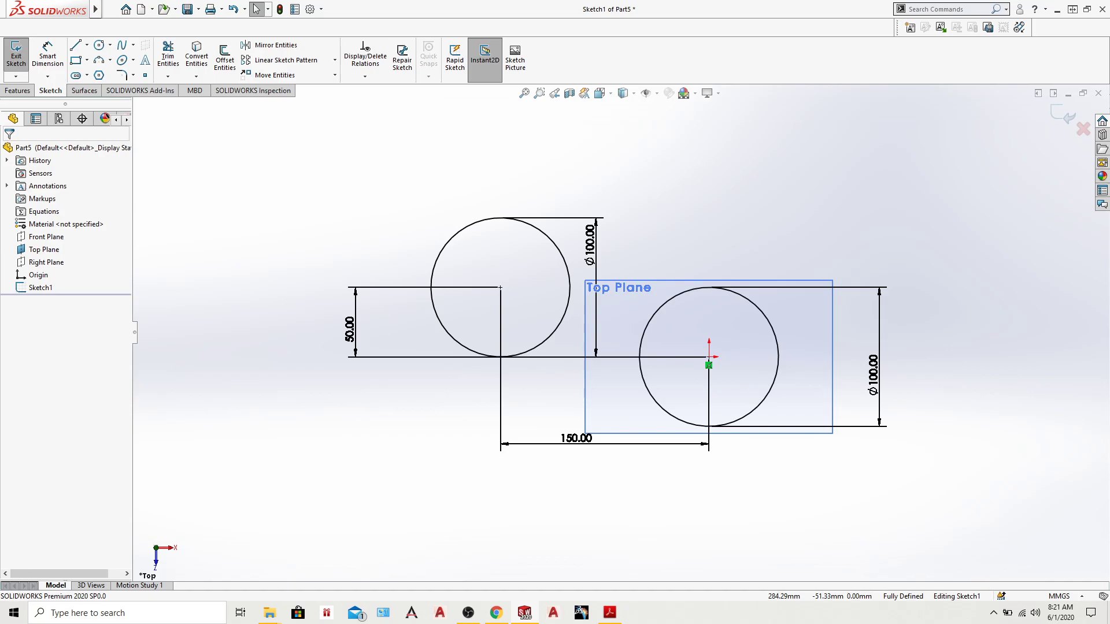
Step: Delete both circles together with all their dimensions from the sketch
{"action": "left_click_drag", "start_coordinate": [291, 142], "coordinate": [963, 548]}
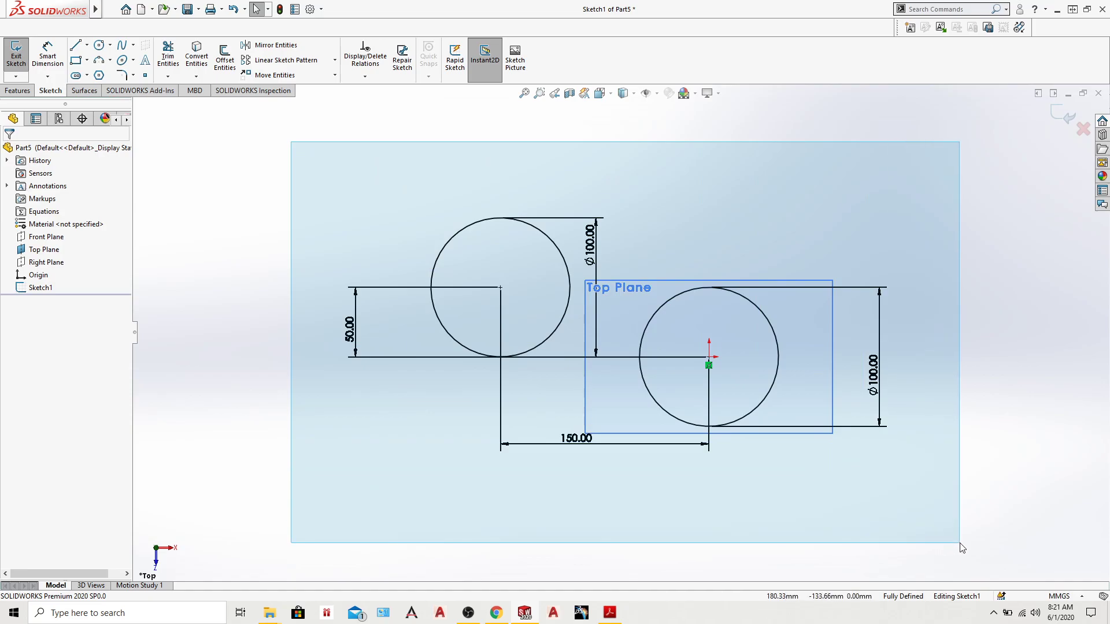
{"action": "left_click_drag", "start_coordinate": [961, 548], "coordinate": [962, 548]}
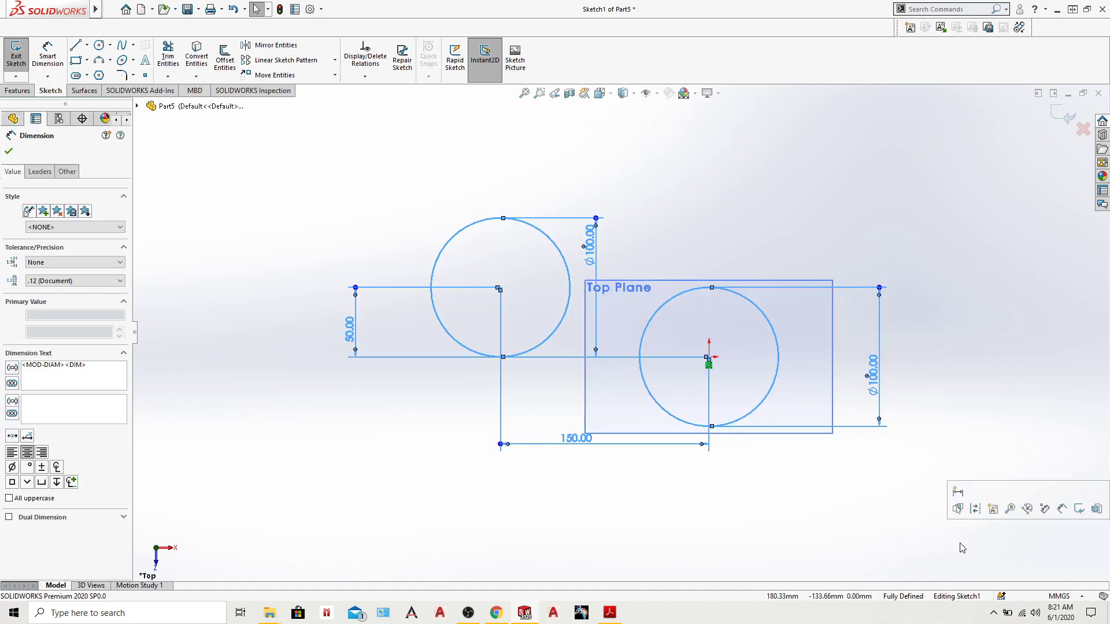
{"action": "key", "text": "Delete"}
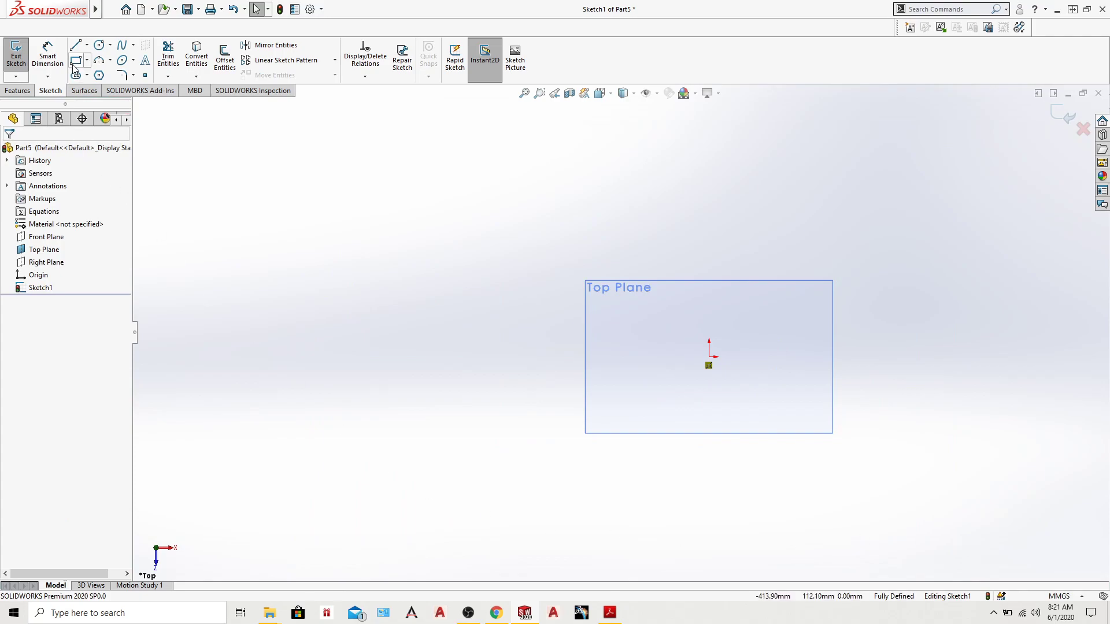
Step: Sketch a corner rectangle starting at the origin and dimension its horizontal width as 200 mm below the rectangle
{"action": "left_click", "coordinate": [77, 60]}
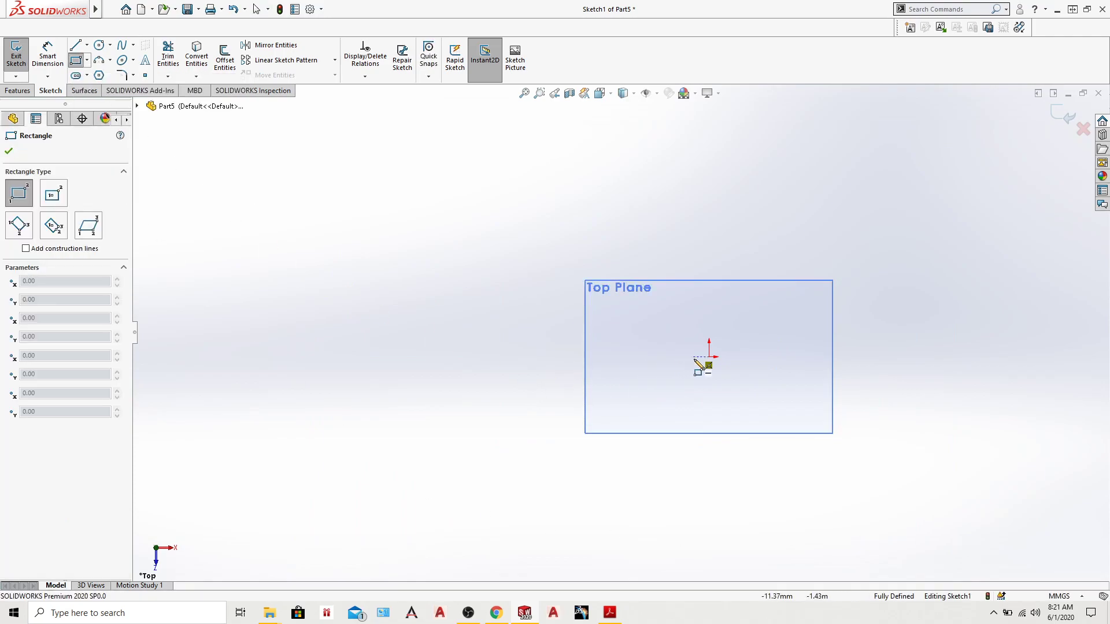
{"action": "mouse_move", "coordinate": [709, 357]}
{"action": "left_mouse_down"}
{"action": "mouse_move", "coordinate": [831, 318]}
{"action": "mouse_move", "coordinate": [984, 180]}
{"action": "left_mouse_up"}
{"action": "left_click", "coordinate": [47, 56]}
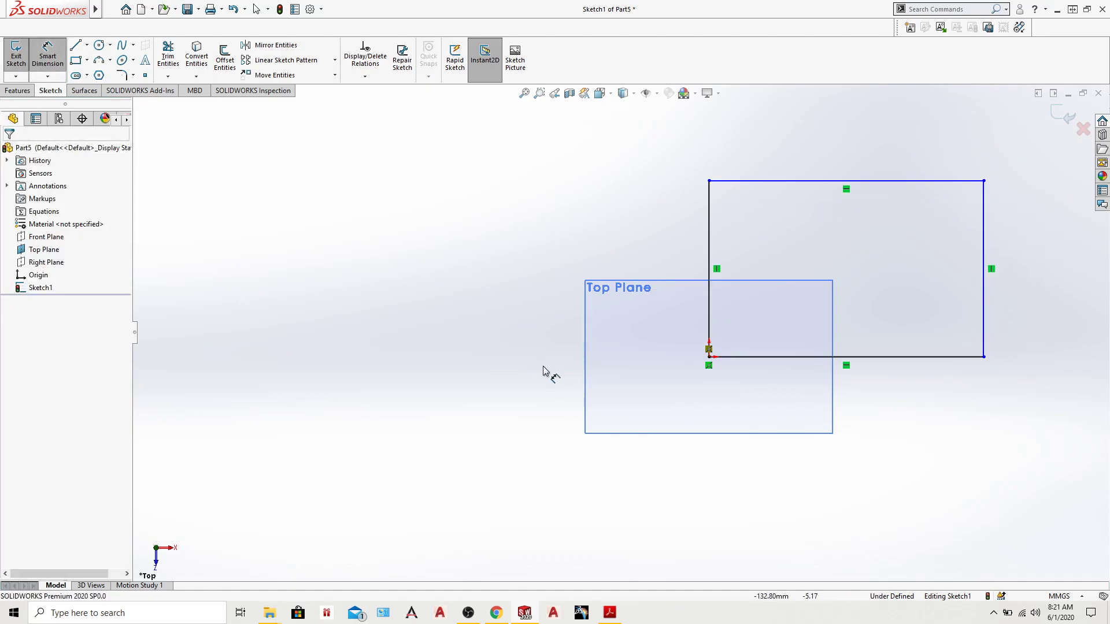
{"action": "left_click", "coordinate": [710, 214]}
{"action": "left_click", "coordinate": [983, 248]}
{"action": "left_click", "coordinate": [915, 418]}
{"action": "type", "text": "200"}
{"action": "key", "text": "Return"}
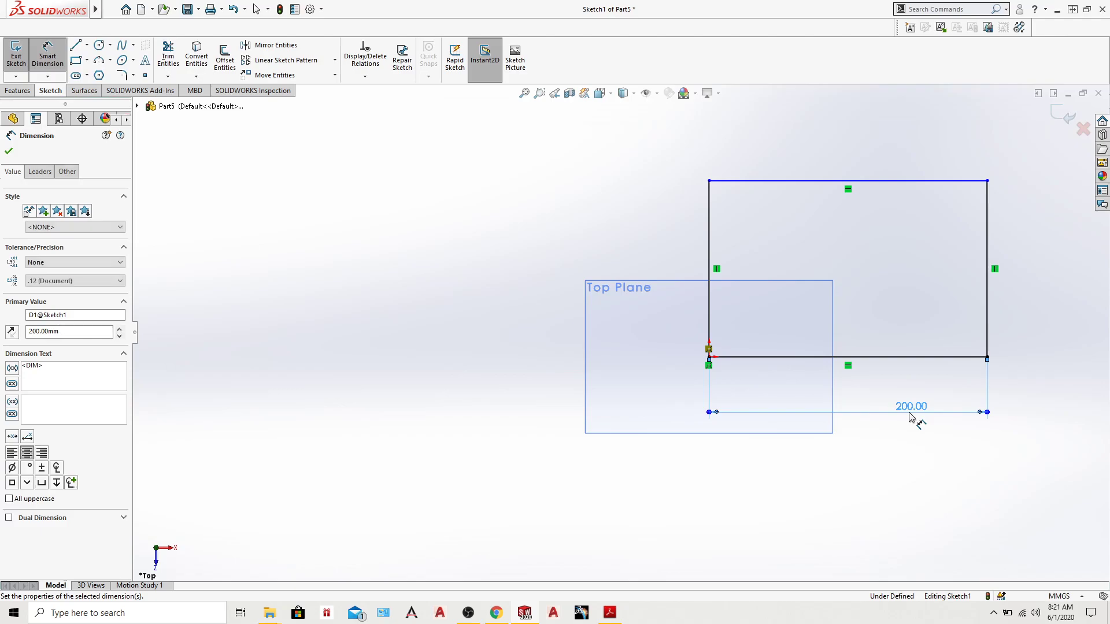
Step: Dimension the vertical distance between the rectangle's bottom and top edges as 120 mm, placing the dimension to the left of the rectangle
{"action": "left_click", "coordinate": [921, 358]}
{"action": "left_click", "coordinate": [889, 181]}
{"action": "left_click", "coordinate": [511, 264]}
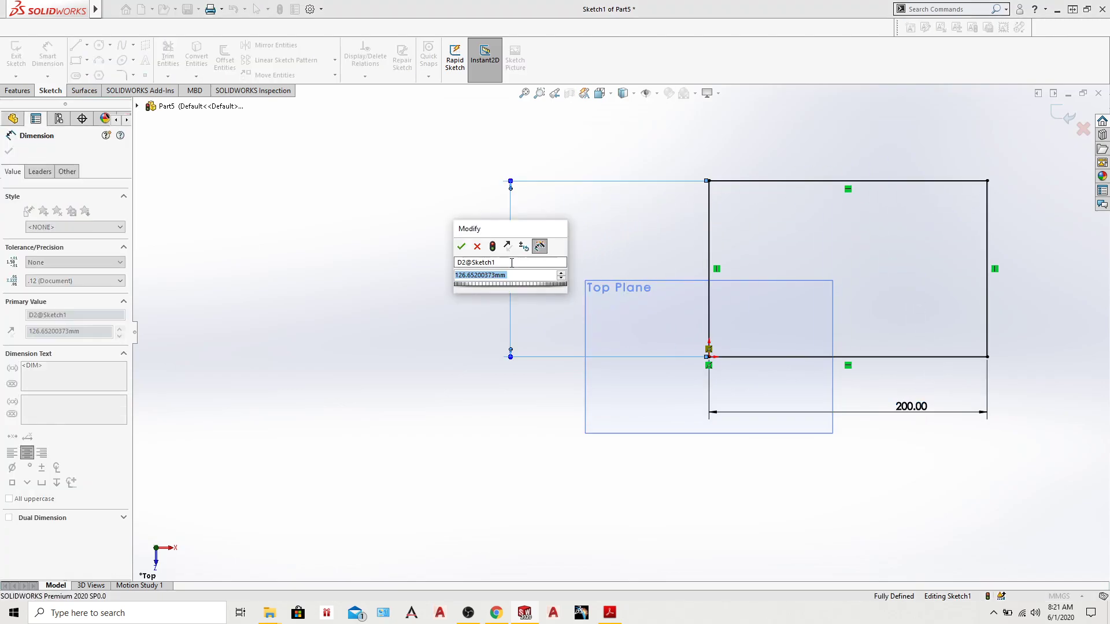
{"action": "type", "text": "120"}
{"action": "key", "text": "Return"}
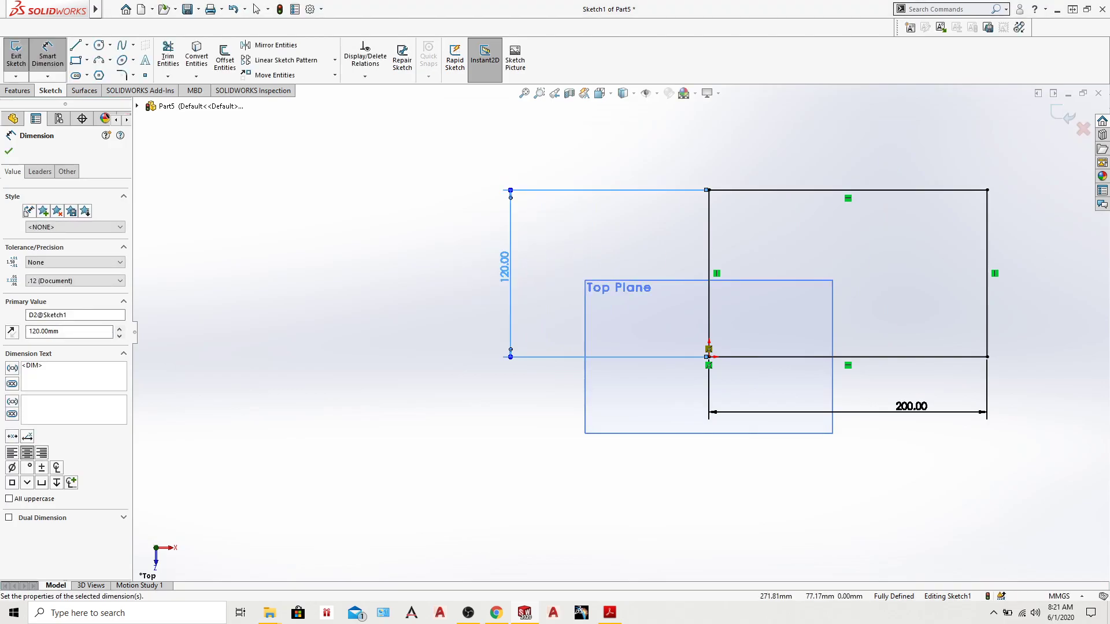
{"action": "left_click", "coordinate": [12, 152]}
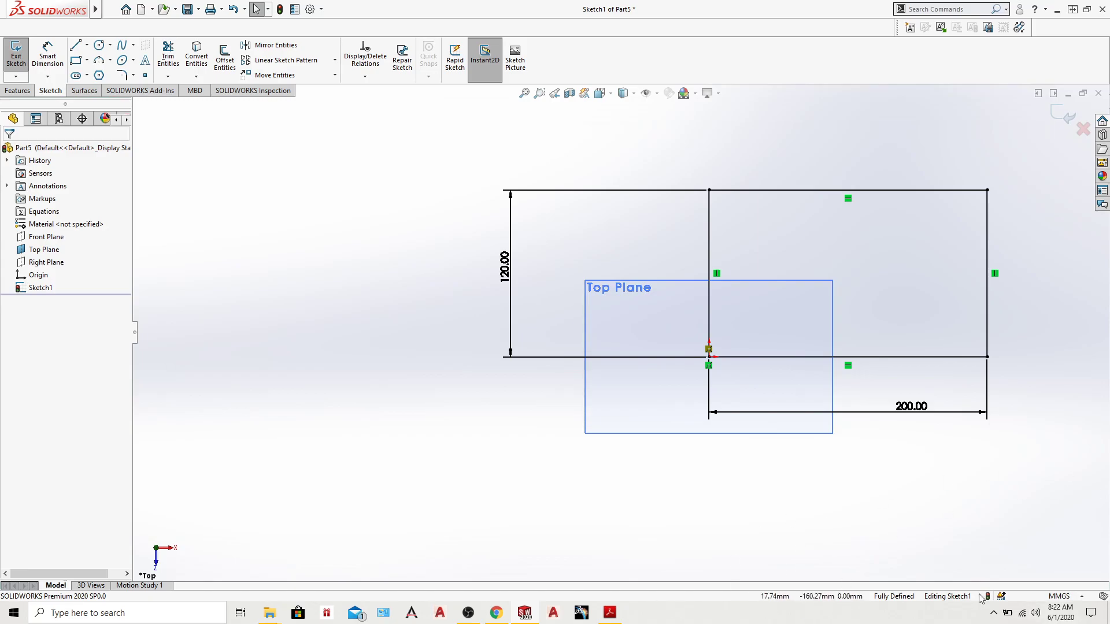
Step: Exit the dimensioned rectangle sketch and reopen it for editing
{"action": "left_click", "coordinate": [1060, 119]}
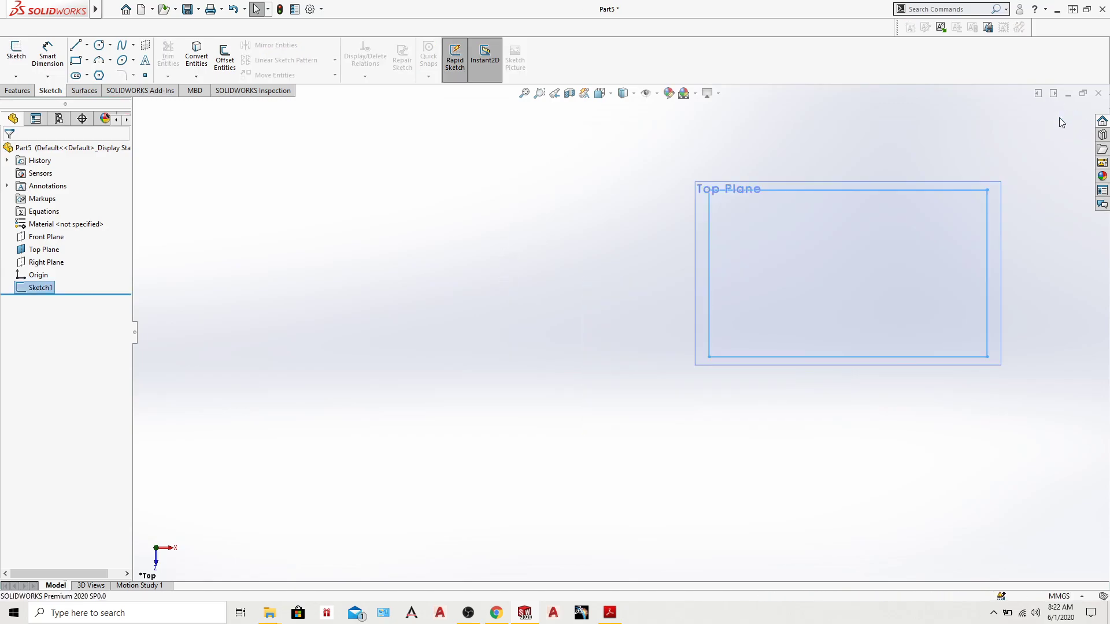
{"action": "right_click", "coordinate": [44, 292]}
{"action": "left_click", "coordinate": [52, 255]}
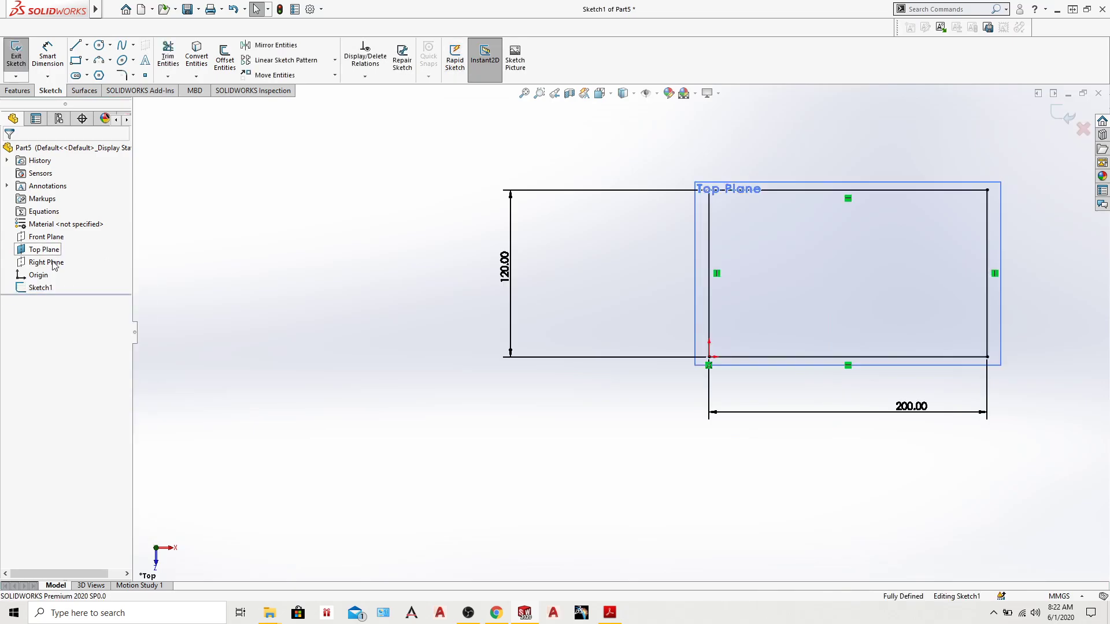
Step: Turn the view normal to the rectangle sketch and exit the sketch
{"action": "right_click", "coordinate": [53, 287]}
{"action": "left_click", "coordinate": [76, 270]}
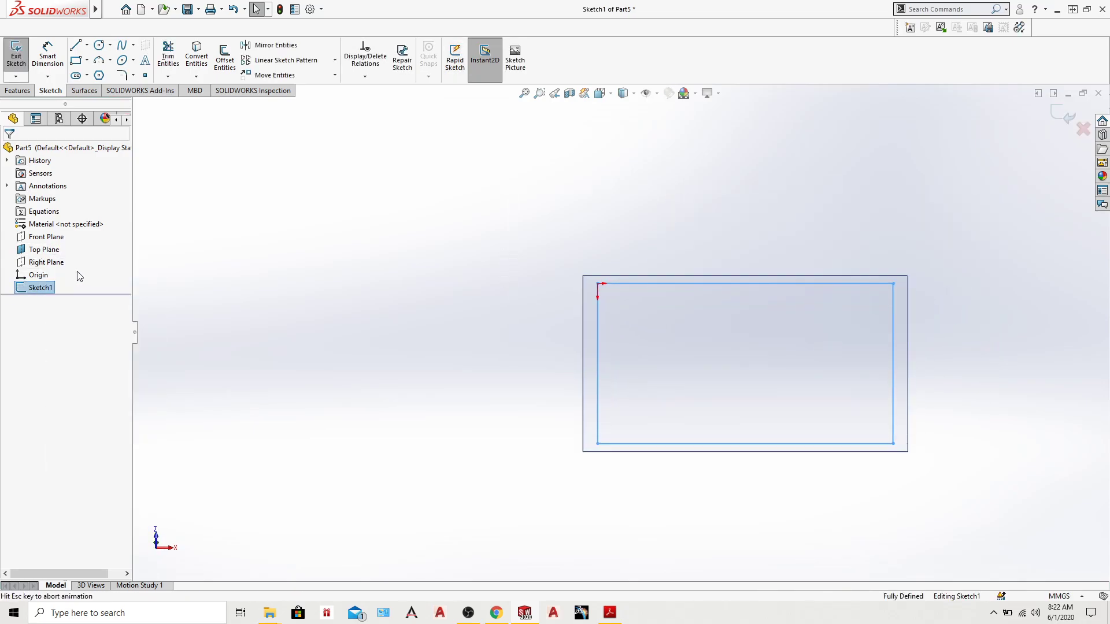
{"action": "left_click", "coordinate": [18, 58]}
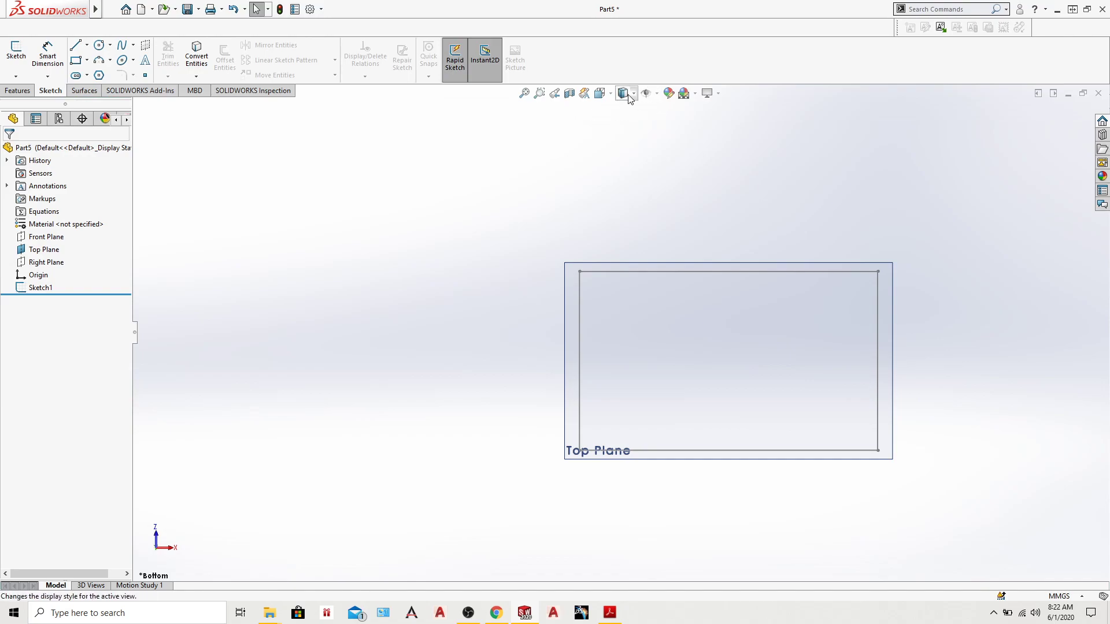
Step: View the closed sketch in isometric orientation, orbit around it, and return to the Top view
{"action": "left_click", "coordinate": [610, 94]}
{"action": "left_click", "coordinate": [665, 125]}
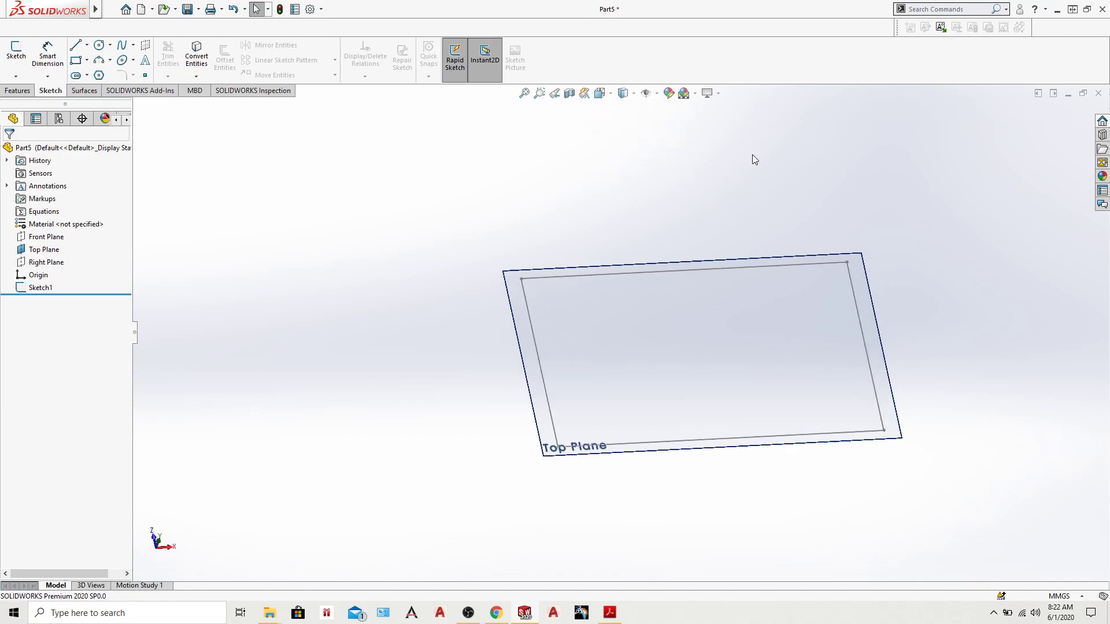
{"action": "mouse_move", "coordinate": [769, 189]}
{"action": "middle_mouse_down"}
{"action": "mouse_move", "coordinate": [746, 146]}
{"action": "mouse_move", "coordinate": [783, 119]}
{"action": "mouse_move", "coordinate": [800, 164]}
{"action": "middle_mouse_up"}
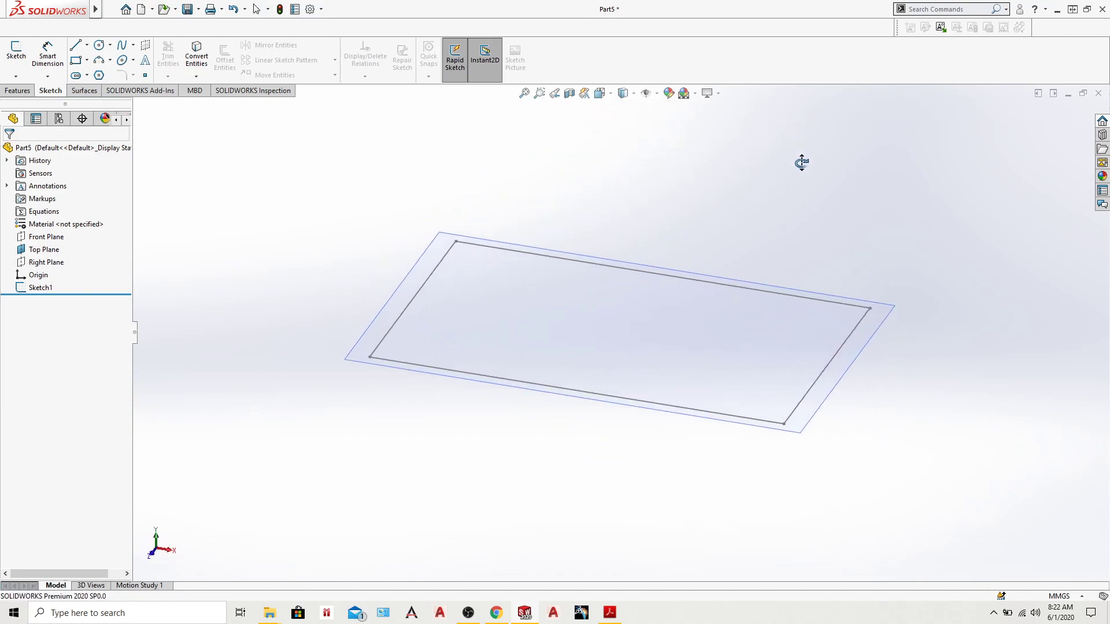
{"action": "left_click", "coordinate": [612, 94]}
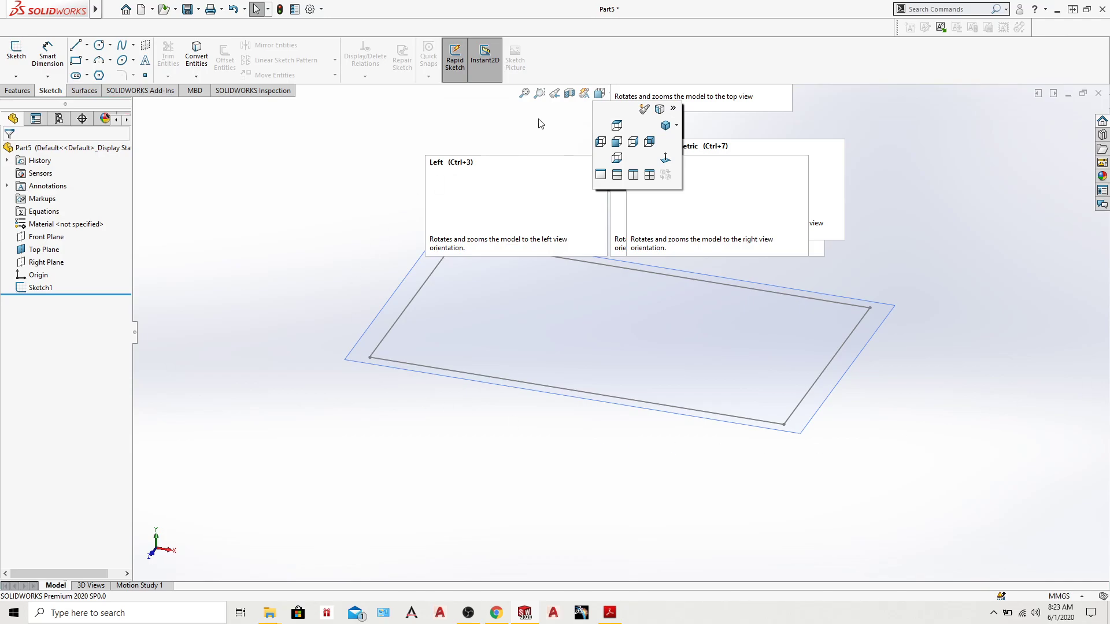
{"action": "left_click", "coordinate": [616, 127]}
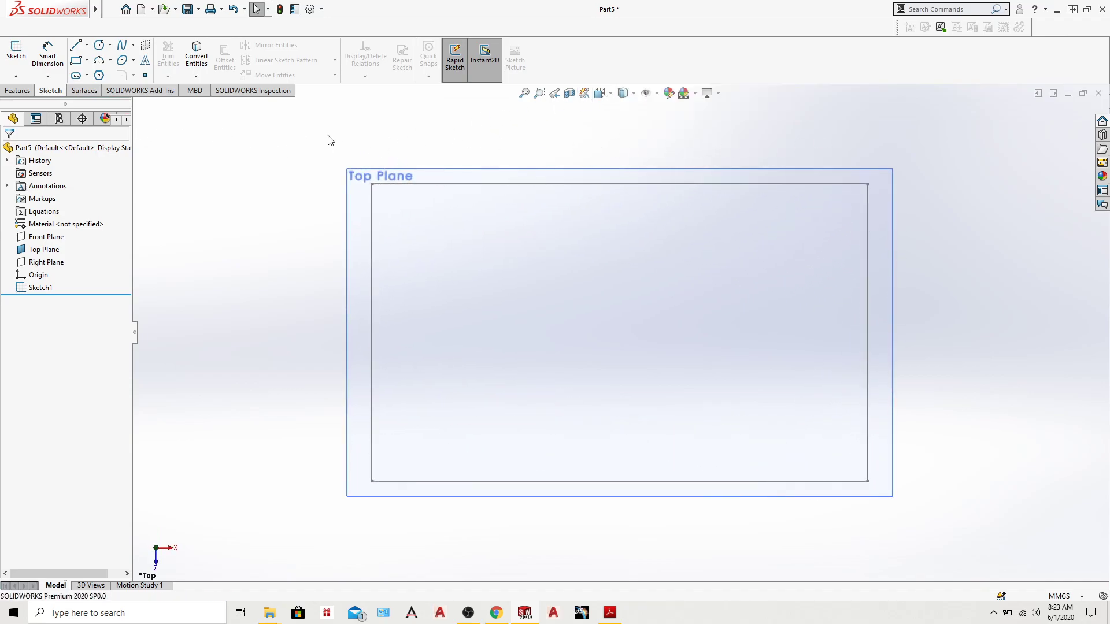
Step: Reopen Sketch1 for editing and delete the whole rectangle together with its dimensions
{"action": "left_click_drag", "start_coordinate": [278, 126], "coordinate": [1023, 546]}
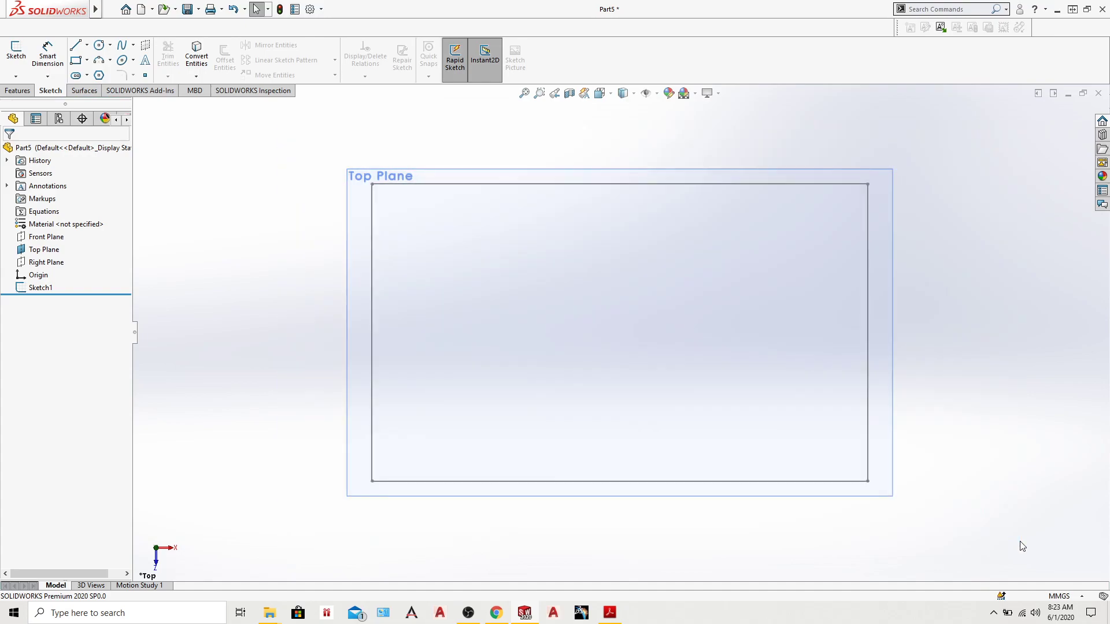
{"action": "left_click", "coordinate": [41, 287]}
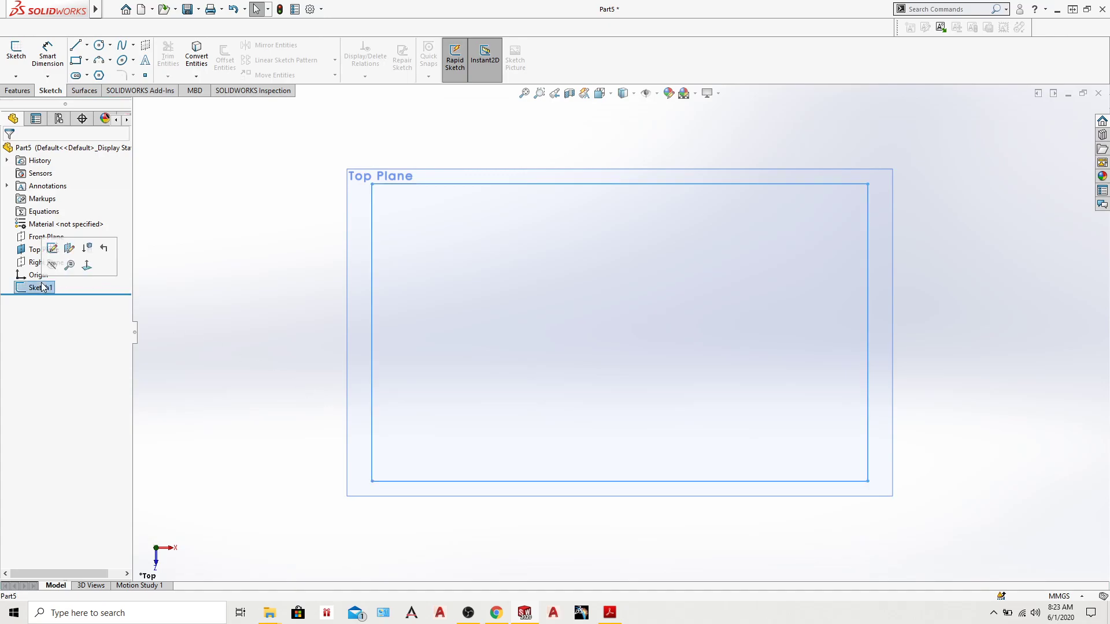
{"action": "left_click", "coordinate": [52, 248]}
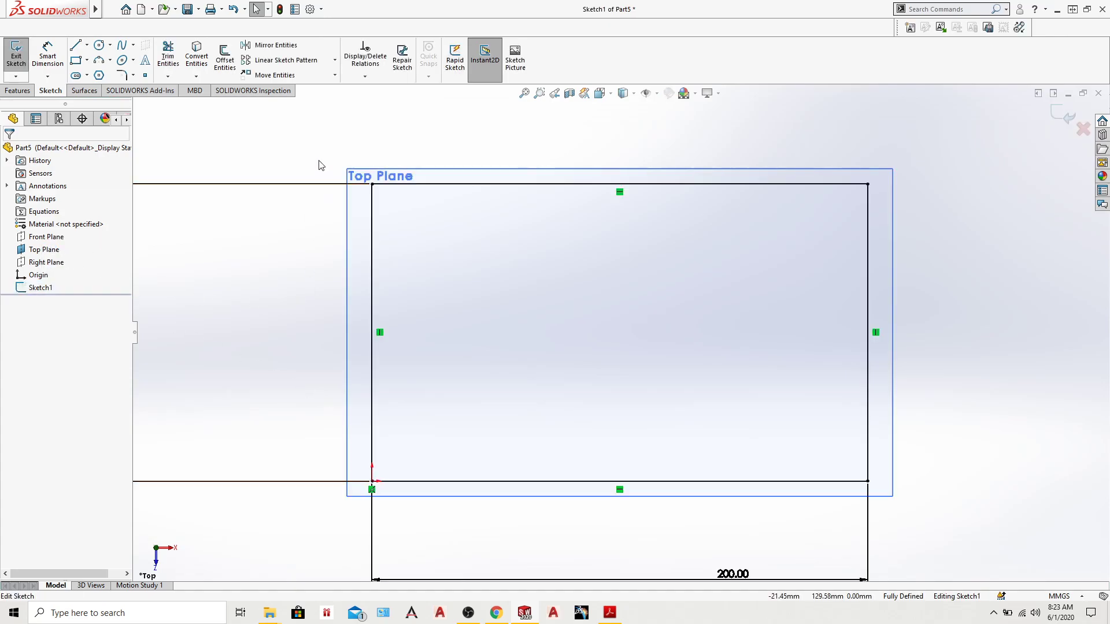
{"action": "key", "text": "z"}
{"action": "mouse_move", "coordinate": [277, 182]}
{"action": "left_mouse_down"}
{"action": "mouse_move", "coordinate": [753, 461]}
{"action": "mouse_move", "coordinate": [831, 522]}
{"action": "left_mouse_up"}
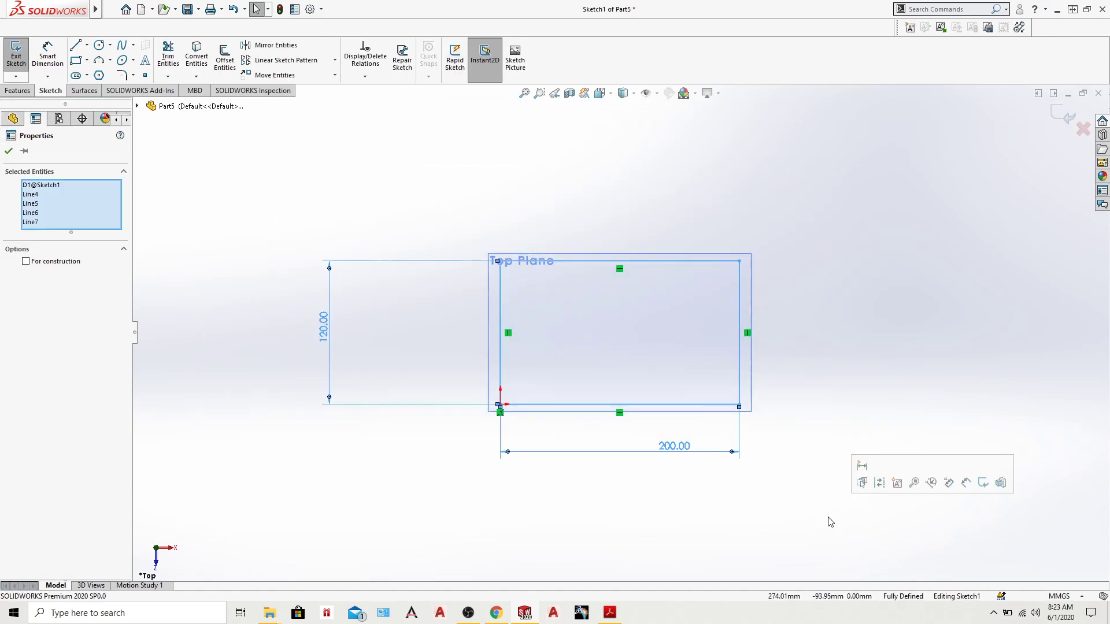
{"action": "key", "text": "Delete"}
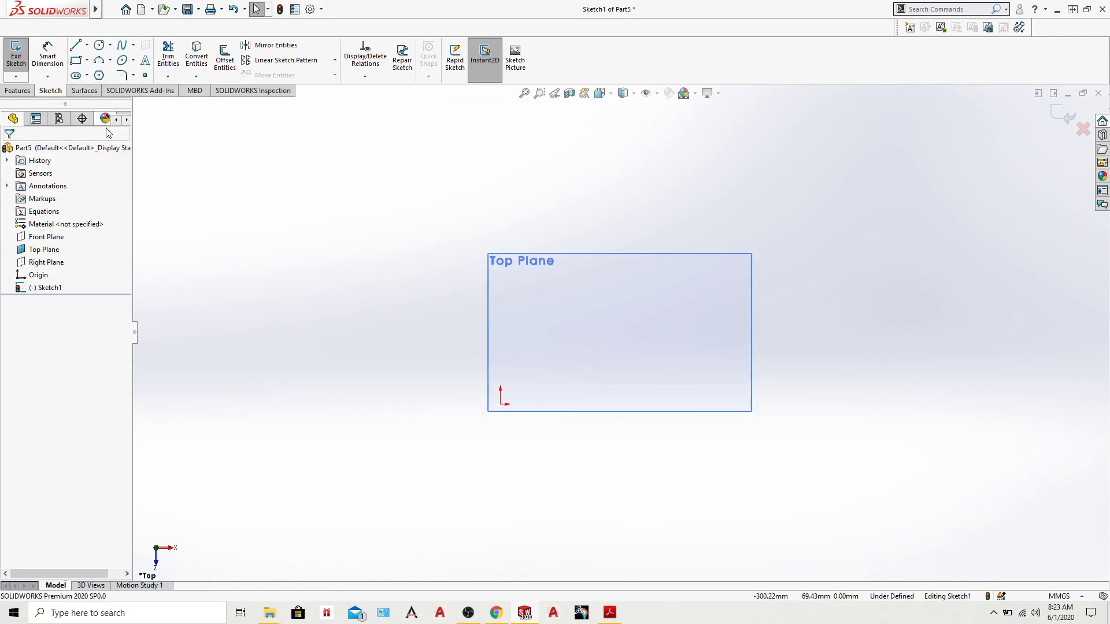
Step: Sketch a closed U-shaped profile of eight lines starting at the origin, about 192 mm wide and 106 mm high
{"action": "left_click", "coordinate": [73, 47]}
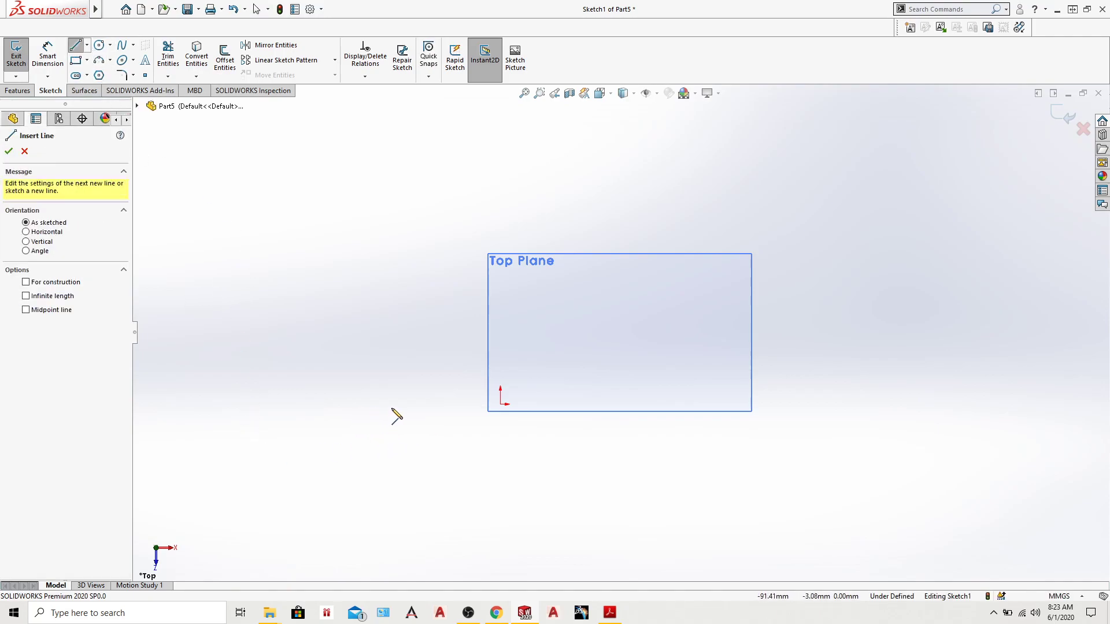
{"action": "left_click", "coordinate": [524, 93]}
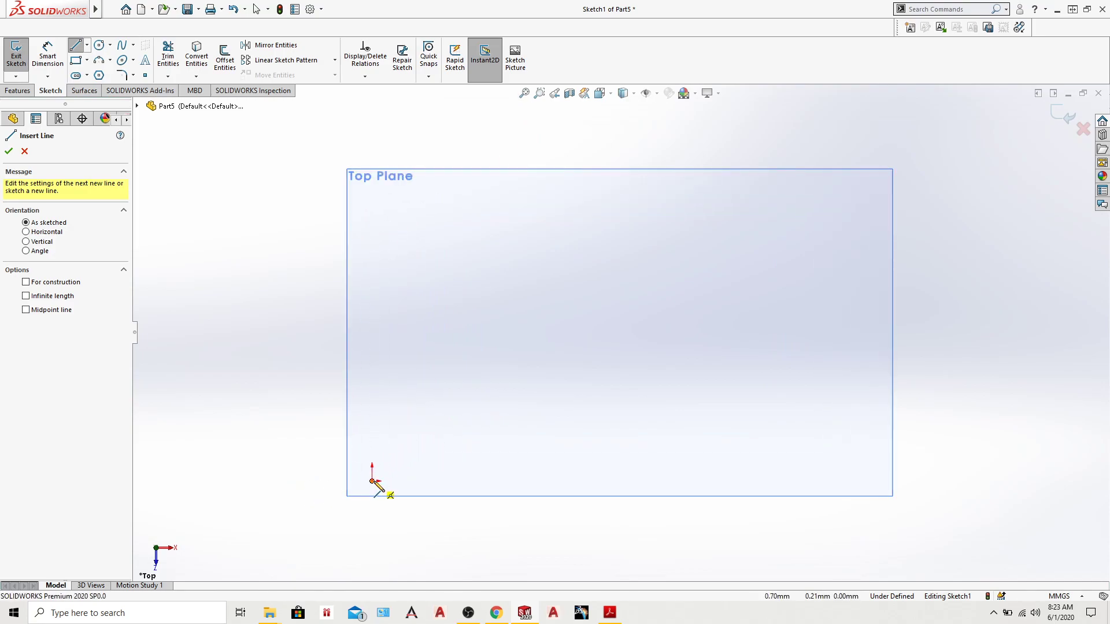
{"action": "left_click", "coordinate": [373, 482]}
{"action": "left_click", "coordinate": [848, 477]}
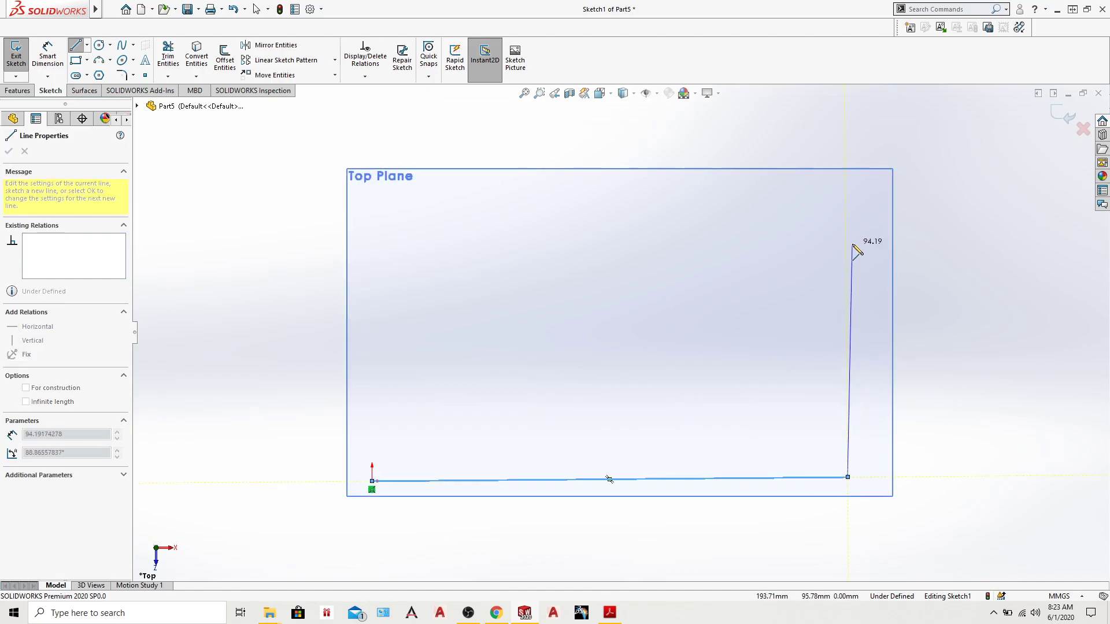
{"action": "left_click", "coordinate": [848, 219]}
{"action": "left_click", "coordinate": [762, 219]}
{"action": "left_click", "coordinate": [762, 386]}
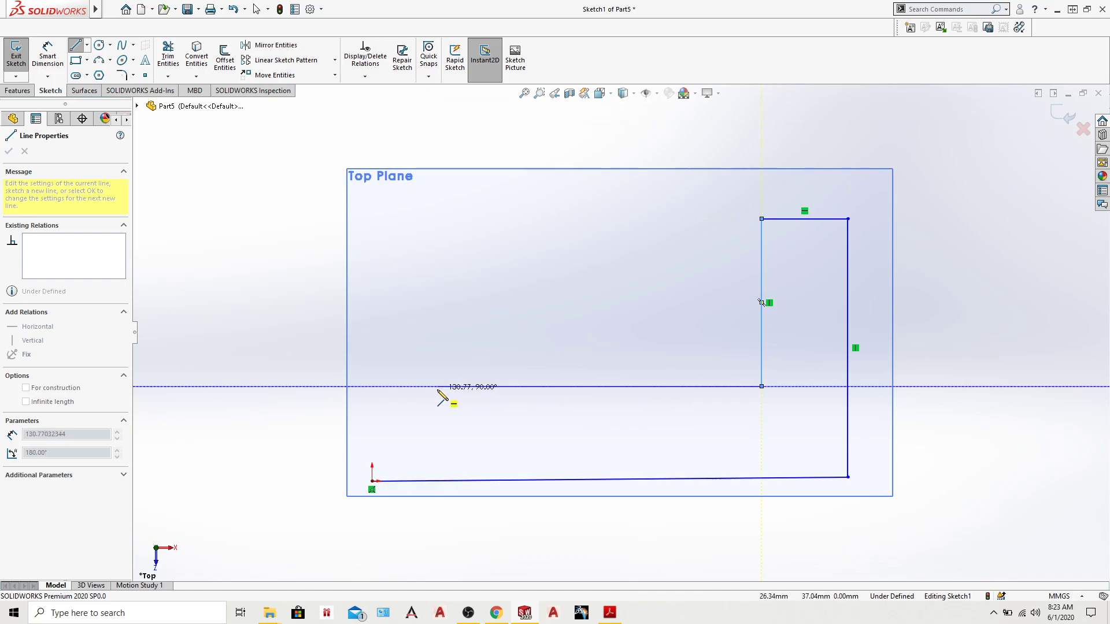
{"action": "left_click", "coordinate": [437, 386]}
{"action": "left_click", "coordinate": [437, 219]}
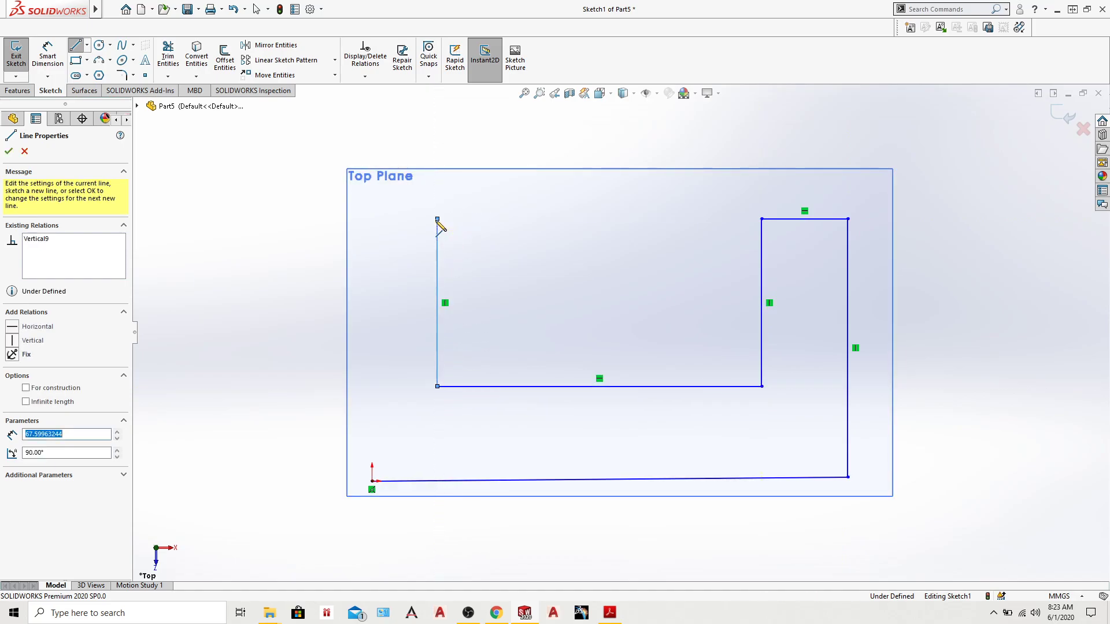
{"action": "left_click", "coordinate": [372, 219]}
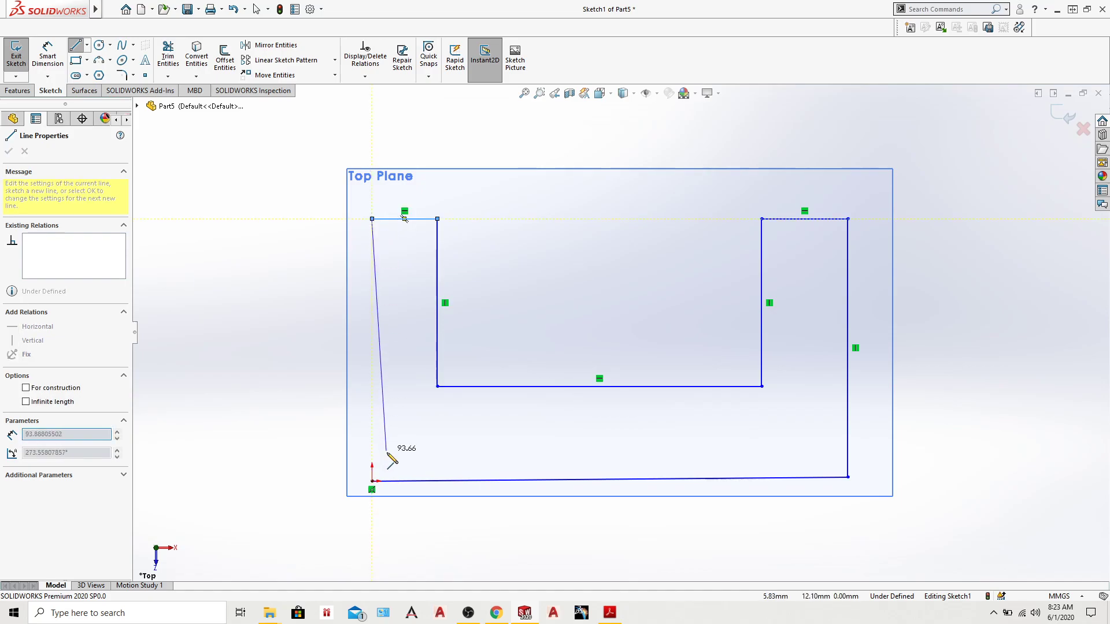
{"action": "left_click", "coordinate": [372, 480]}
{"action": "left_click", "coordinate": [9, 151]}
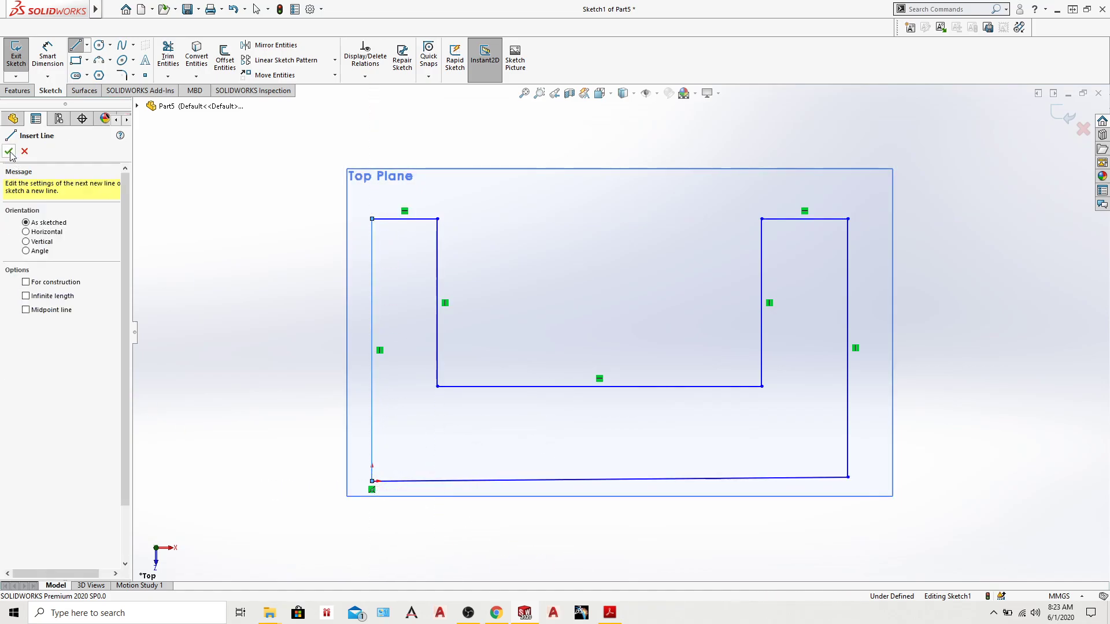
Step: Dimension the horizontal width of the U-profile's base line as 190 mm, placing the dimension below the profile
{"action": "left_click", "coordinate": [47, 56]}
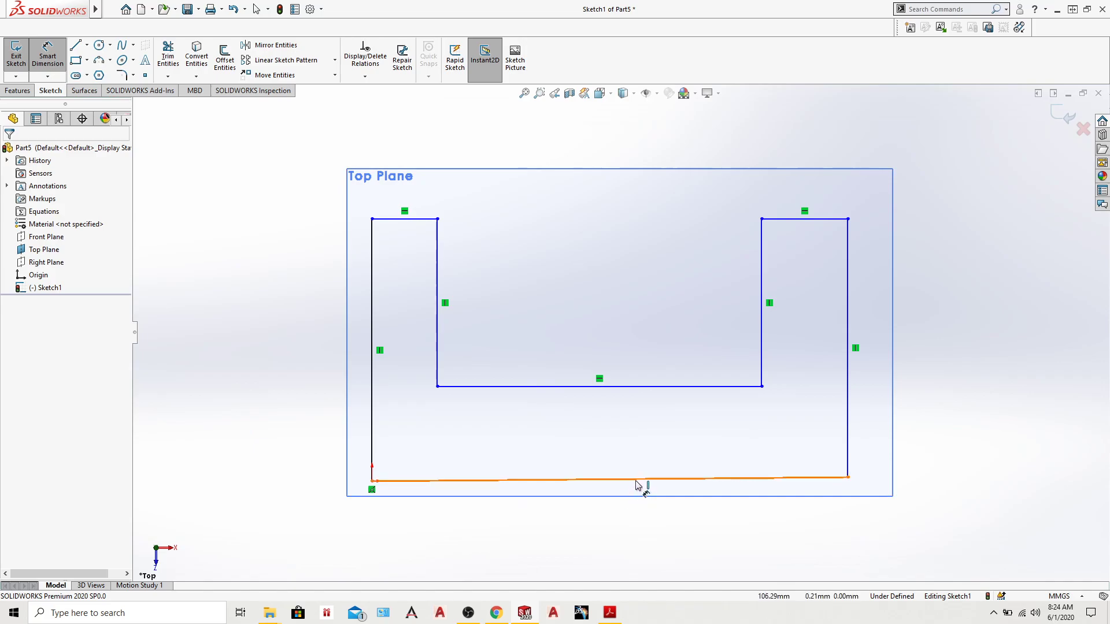
{"action": "left_click", "coordinate": [662, 490]}
{"action": "left_click", "coordinate": [665, 528]}
{"action": "type", "text": "1"}
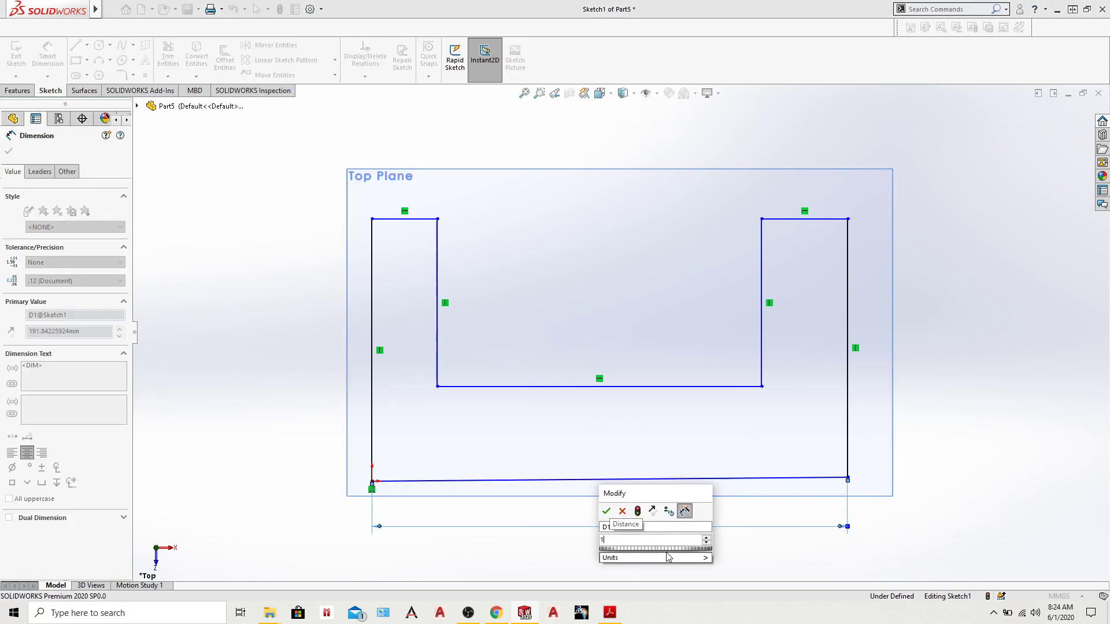
{"action": "type", "text": "90"}
{"action": "key", "text": "Return"}
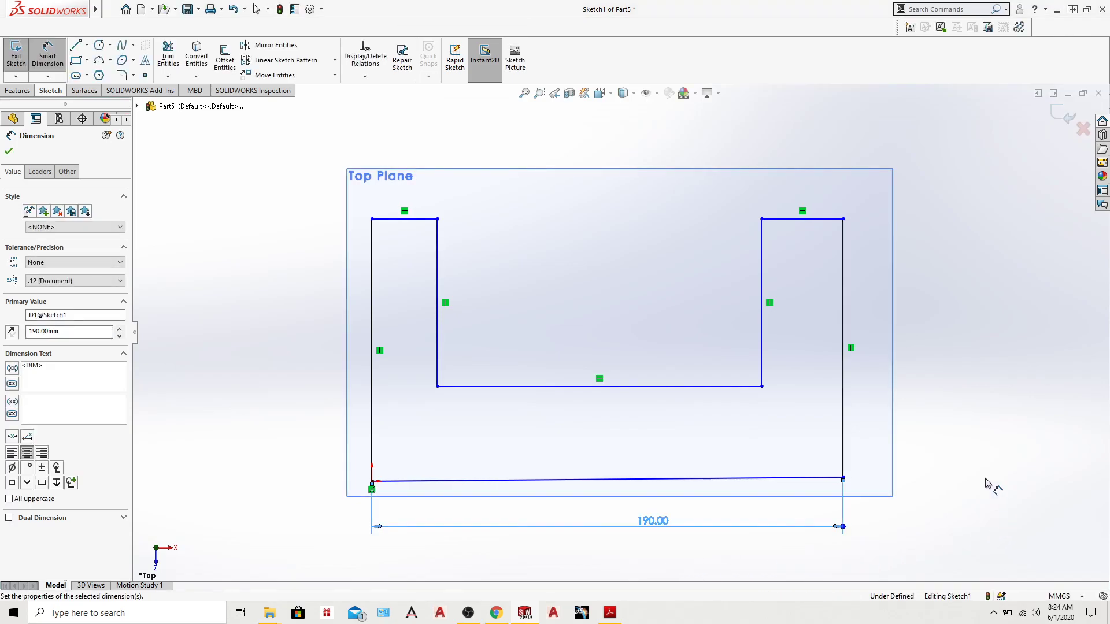
{"action": "left_click", "coordinate": [10, 153]}
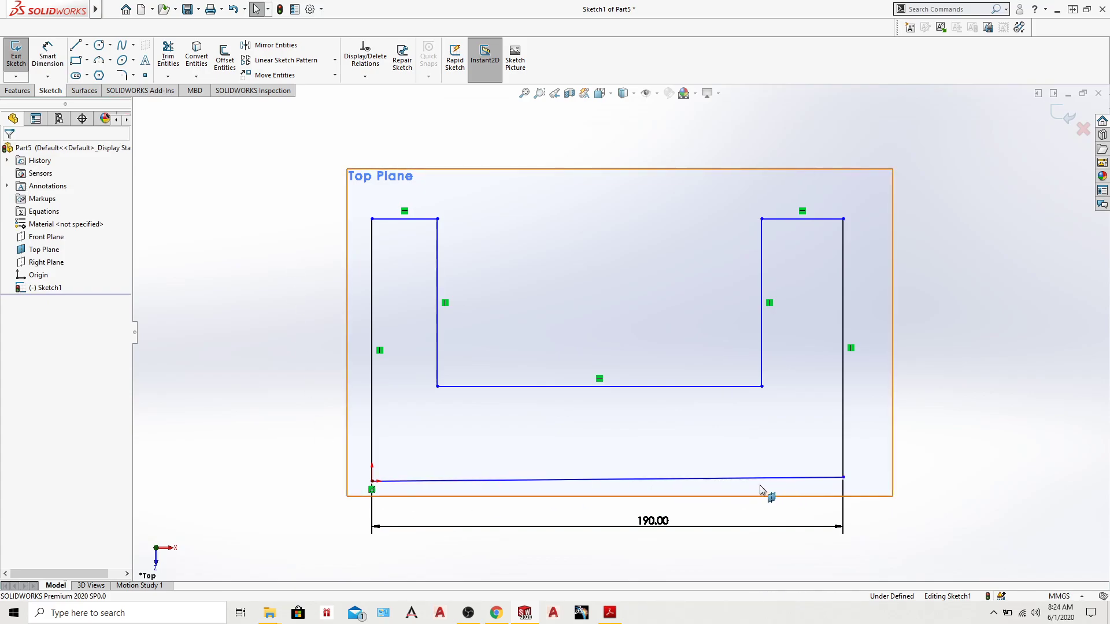
Step: Add a Horizontal relation to the slightly sloped base line of the U-profile
{"action": "left_click", "coordinate": [653, 480]}
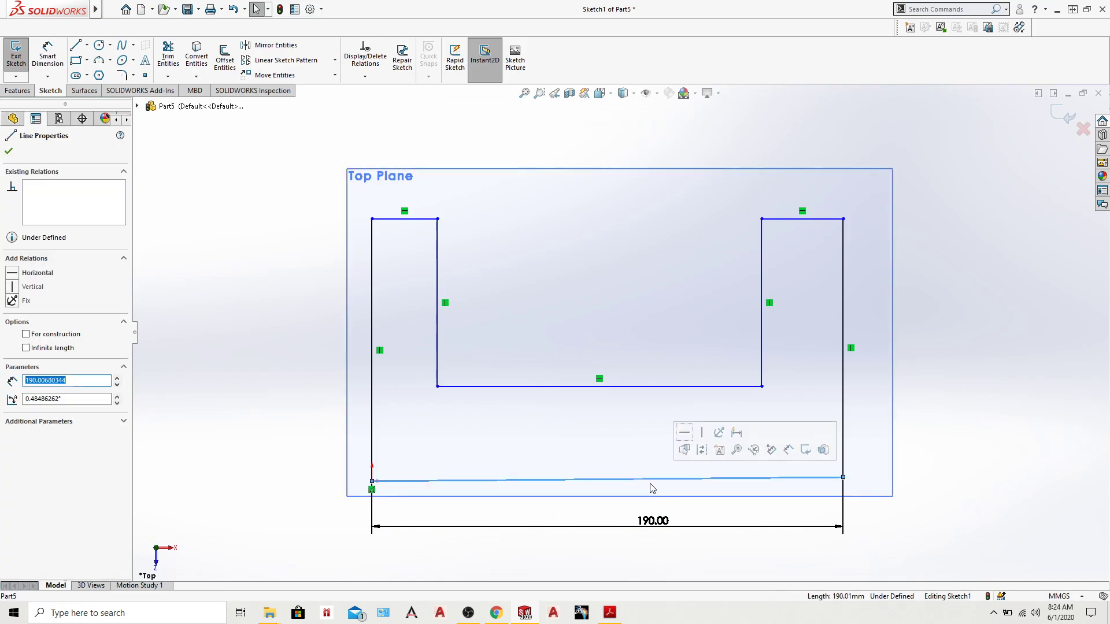
{"action": "left_click", "coordinate": [684, 433]}
{"action": "left_click", "coordinate": [263, 342]}
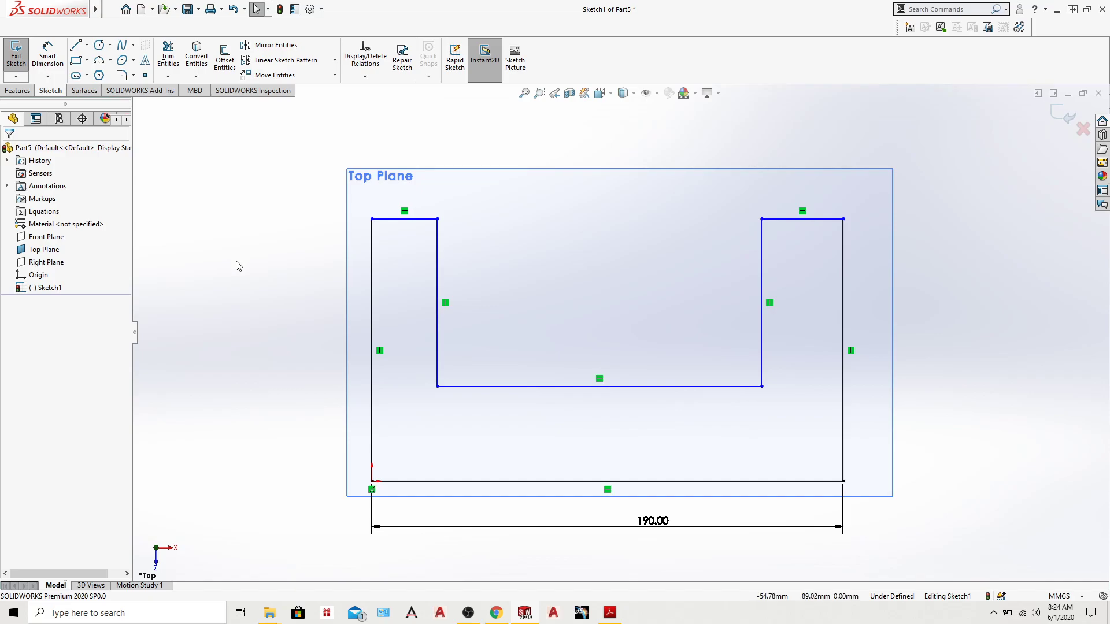
Step: Dimension the U-profile's overall height between the left arm's top line and the base line as 90 mm, placing it outside the profile
{"action": "scroll", "coordinate": [236, 266], "scroll_direction": "down", "scroll_amount": 1}
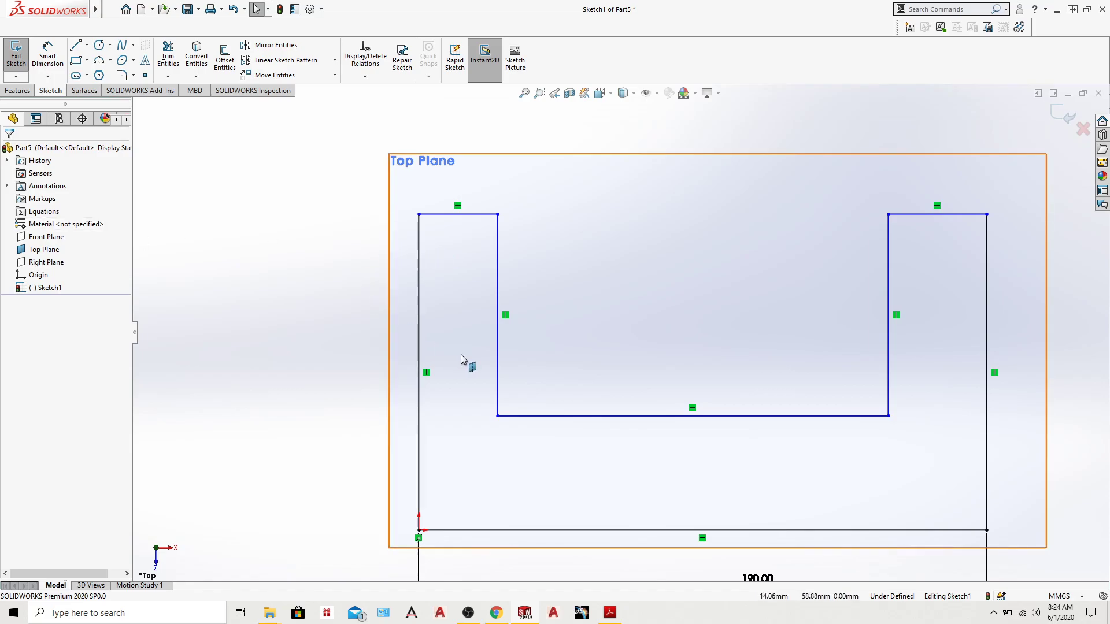
{"action": "scroll", "coordinate": [461, 355], "scroll_direction": "up", "scroll_amount": 1}
{"action": "left_click", "coordinate": [524, 92]}
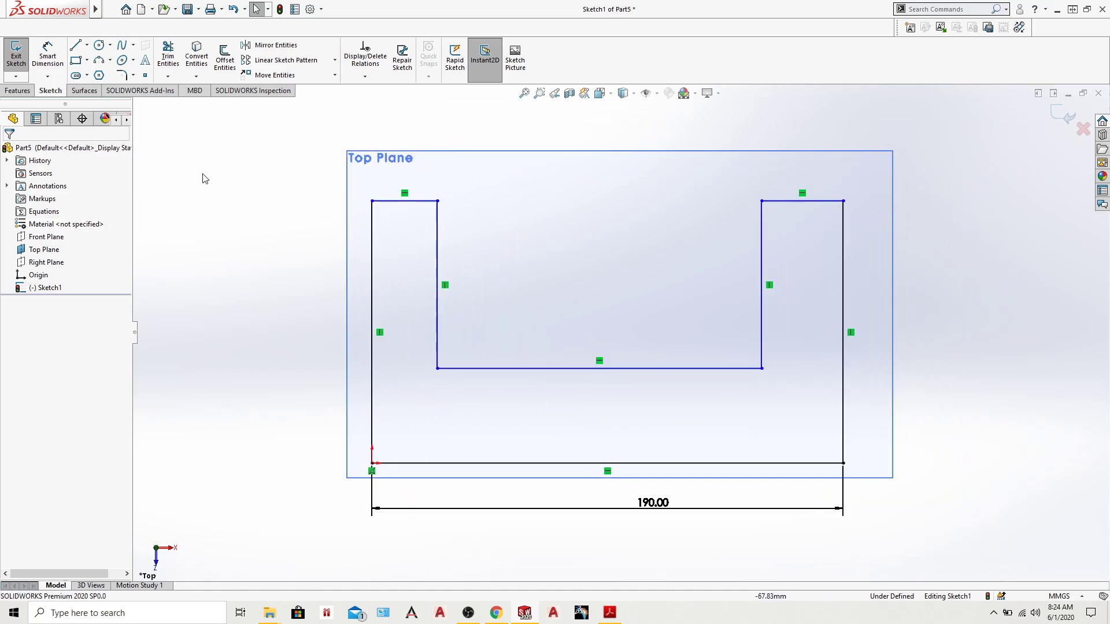
{"action": "left_click", "coordinate": [47, 56]}
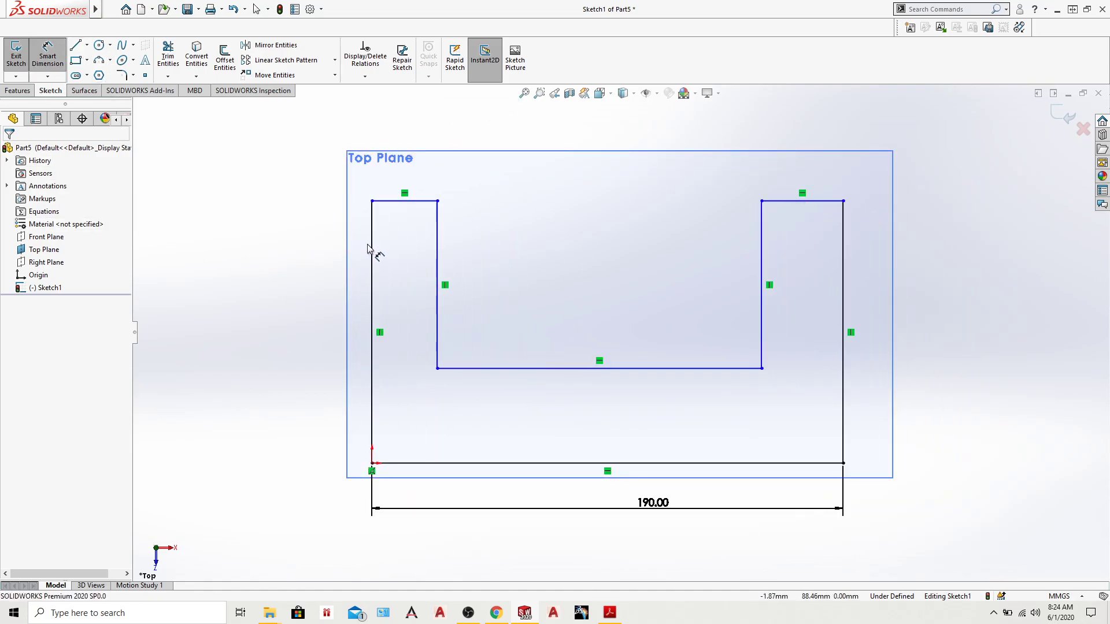
{"action": "left_click", "coordinate": [407, 202]}
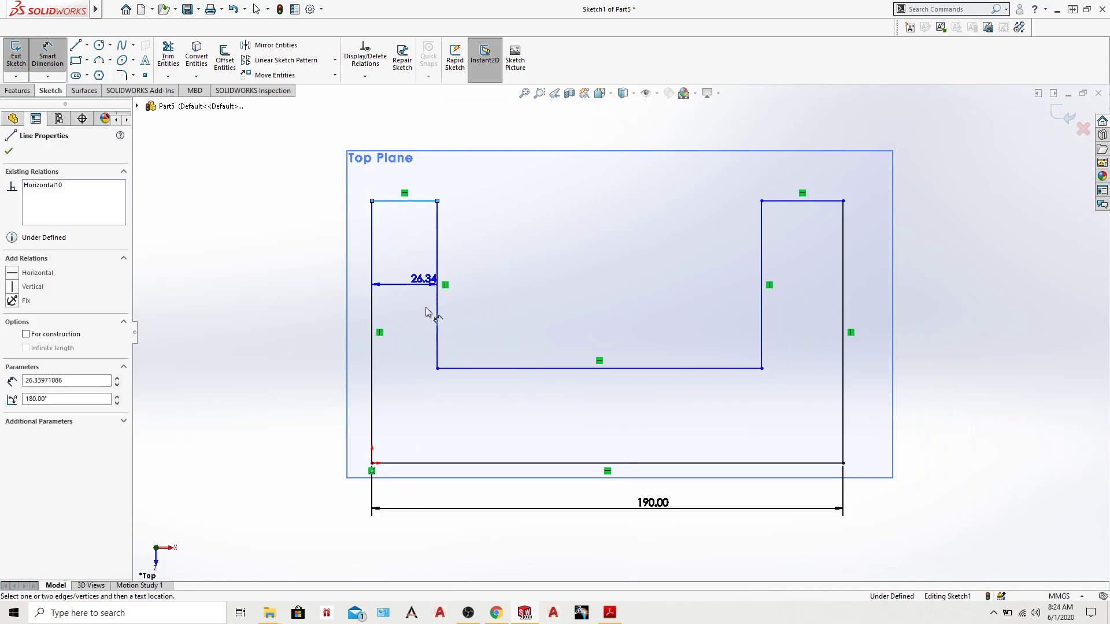
{"action": "left_click", "coordinate": [426, 463]}
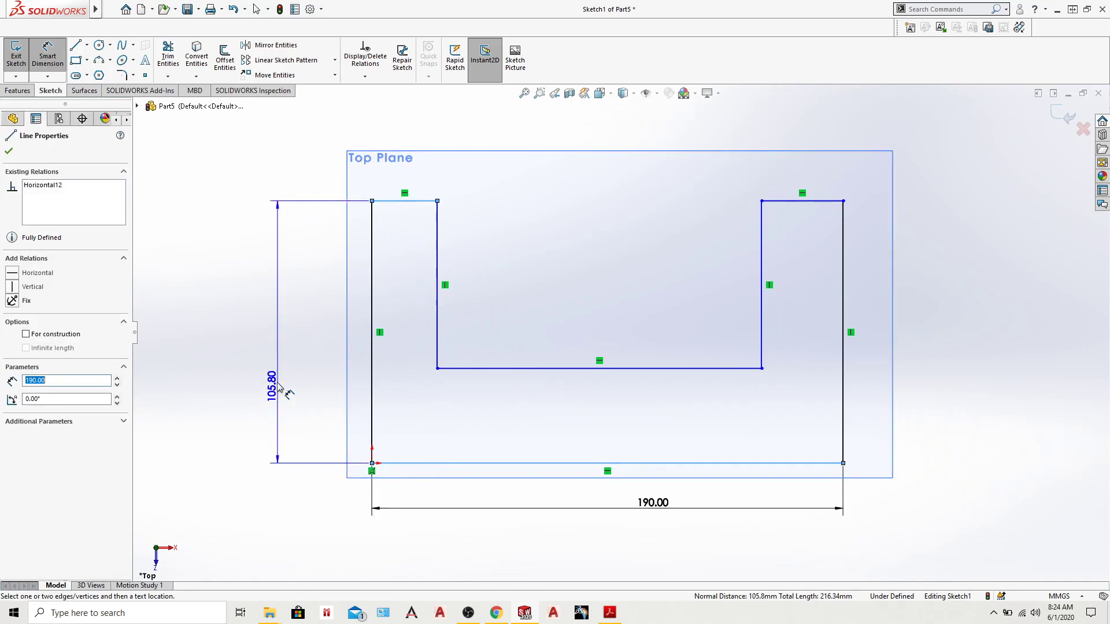
{"action": "left_click", "coordinate": [280, 392]}
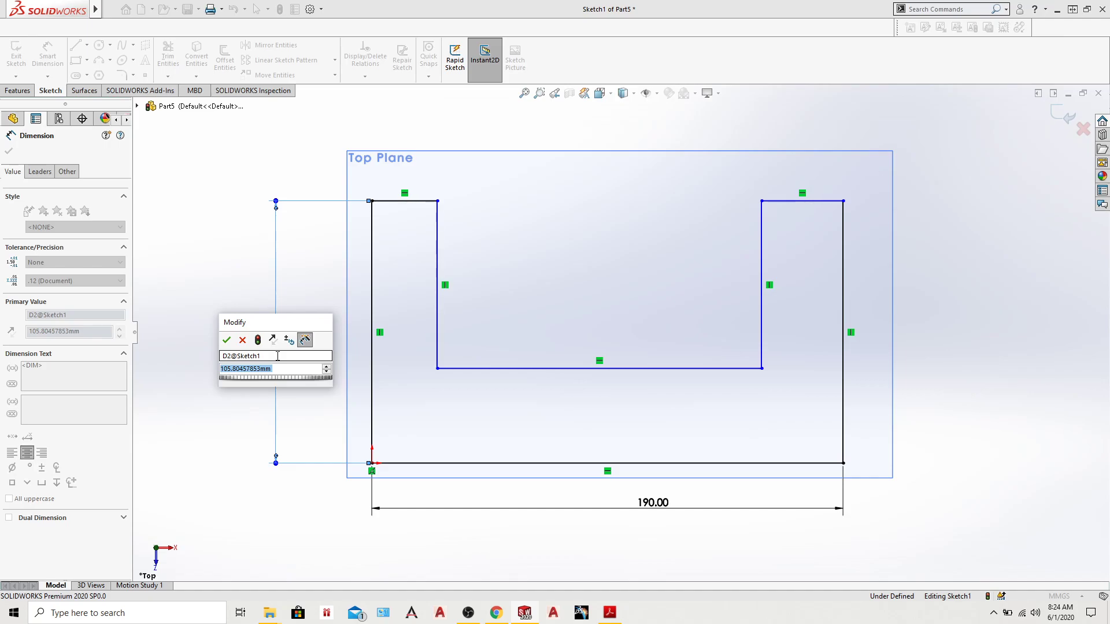
{"action": "type", "text": "90"}
{"action": "key", "text": "Return"}
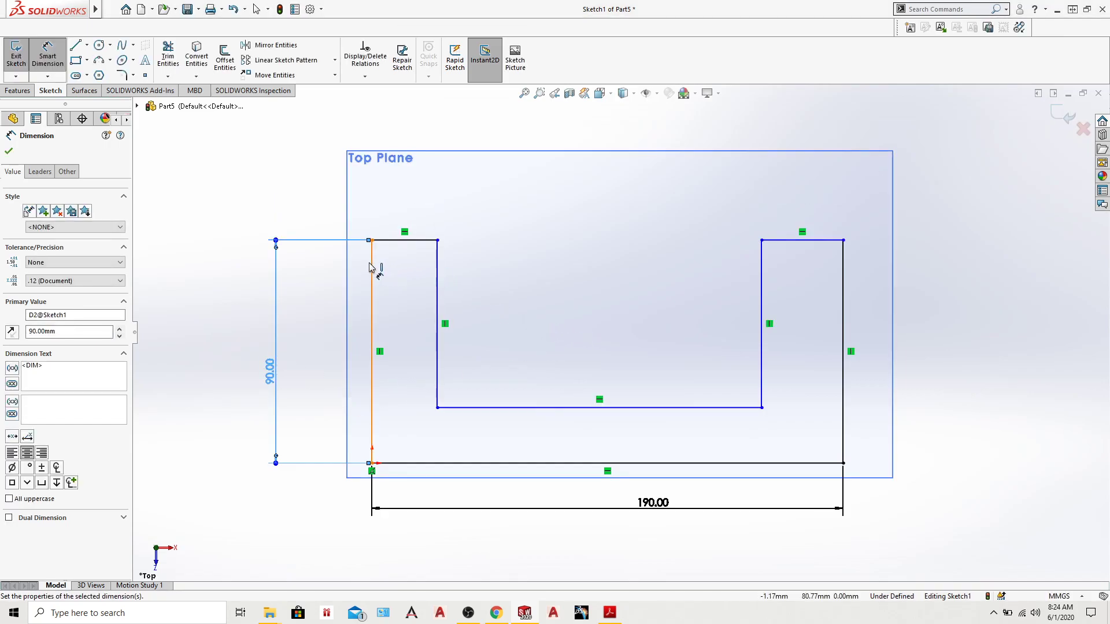
Step: Dimension the width between the left arm's two vertical lines as 30 mm, placing the dimension above the arm
{"action": "left_click", "coordinate": [372, 257]}
{"action": "left_click", "coordinate": [438, 264]}
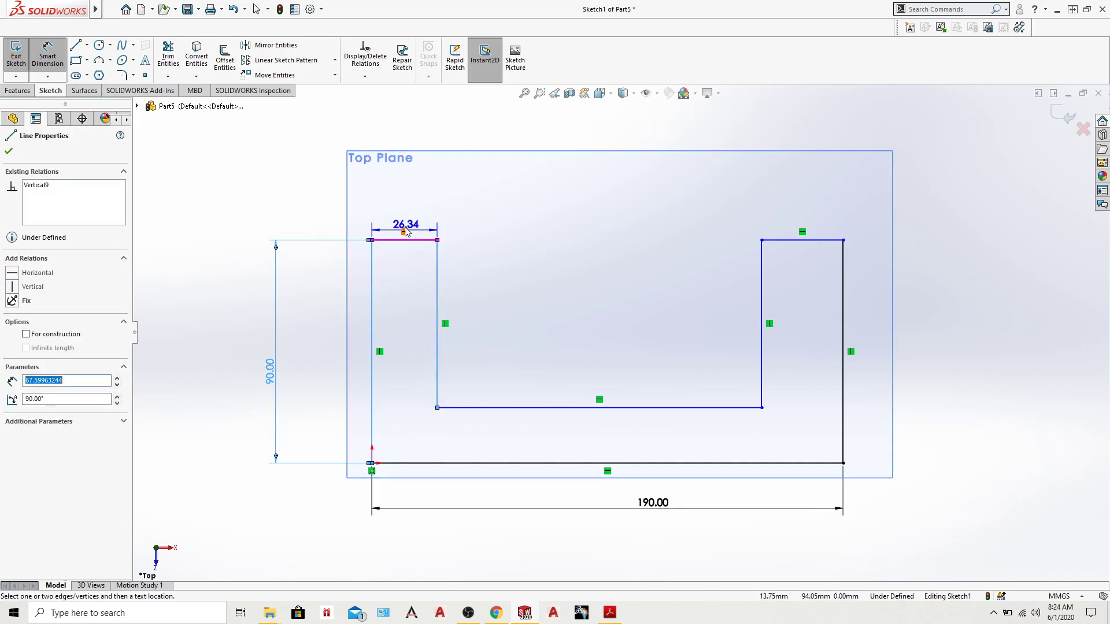
{"action": "left_click", "coordinate": [418, 209]}
{"action": "type", "text": "30"}
{"action": "key", "text": "Return"}
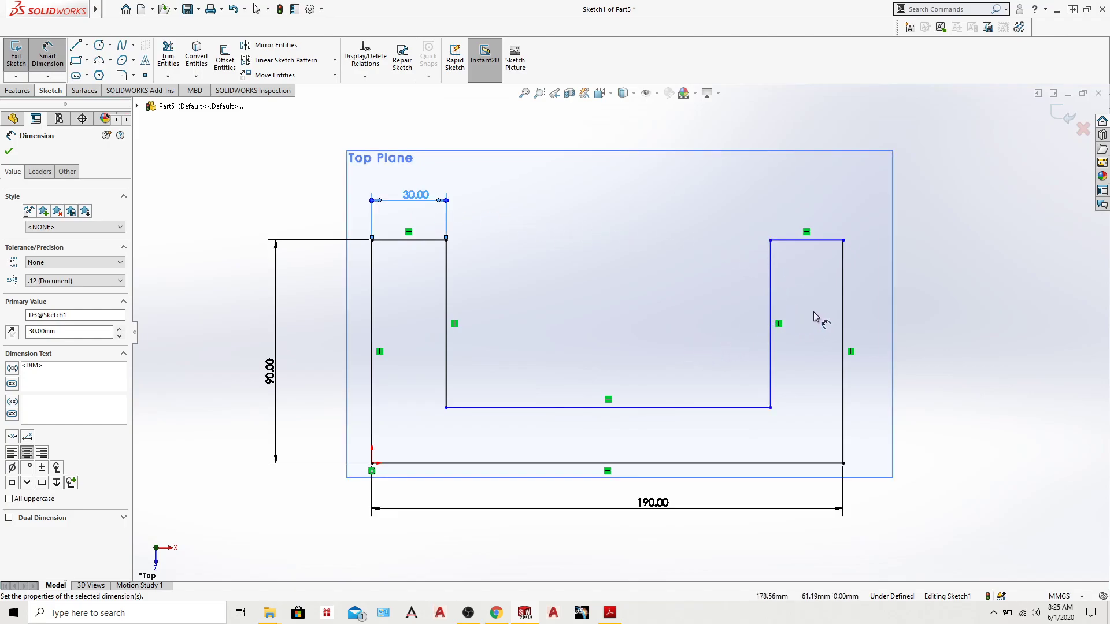
Step: Dimension the vertical distance from the inner horizontal line to the right arm's top line as 50 mm and finish dimensioning
{"action": "left_click", "coordinate": [699, 408]}
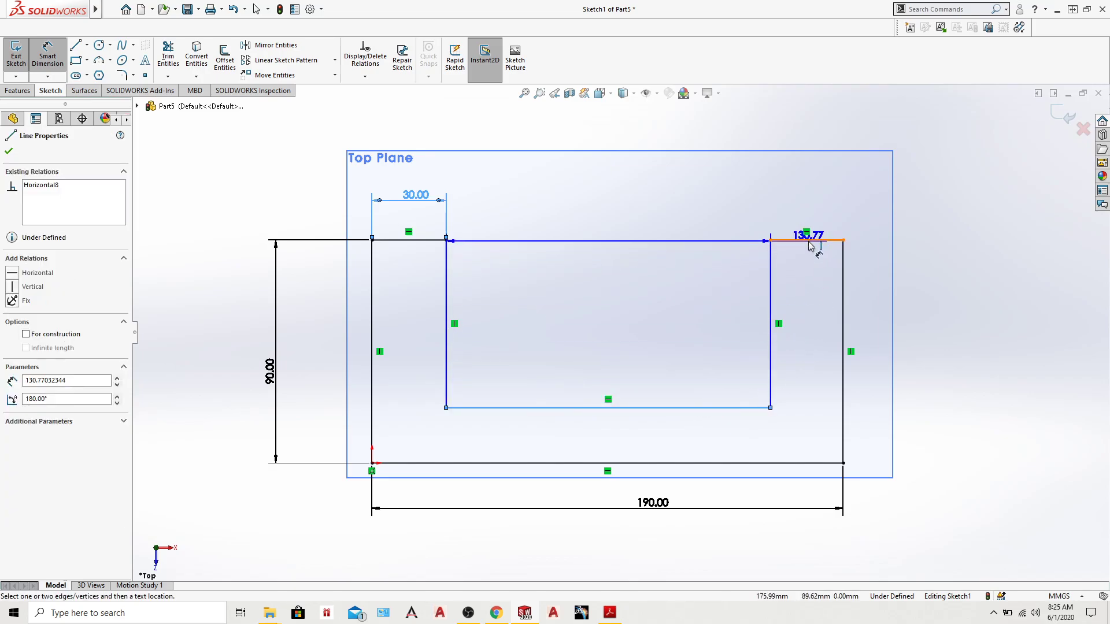
{"action": "left_click", "coordinate": [810, 242]}
{"action": "left_click", "coordinate": [942, 315]}
{"action": "type", "text": "50"}
{"action": "key", "text": "Return"}
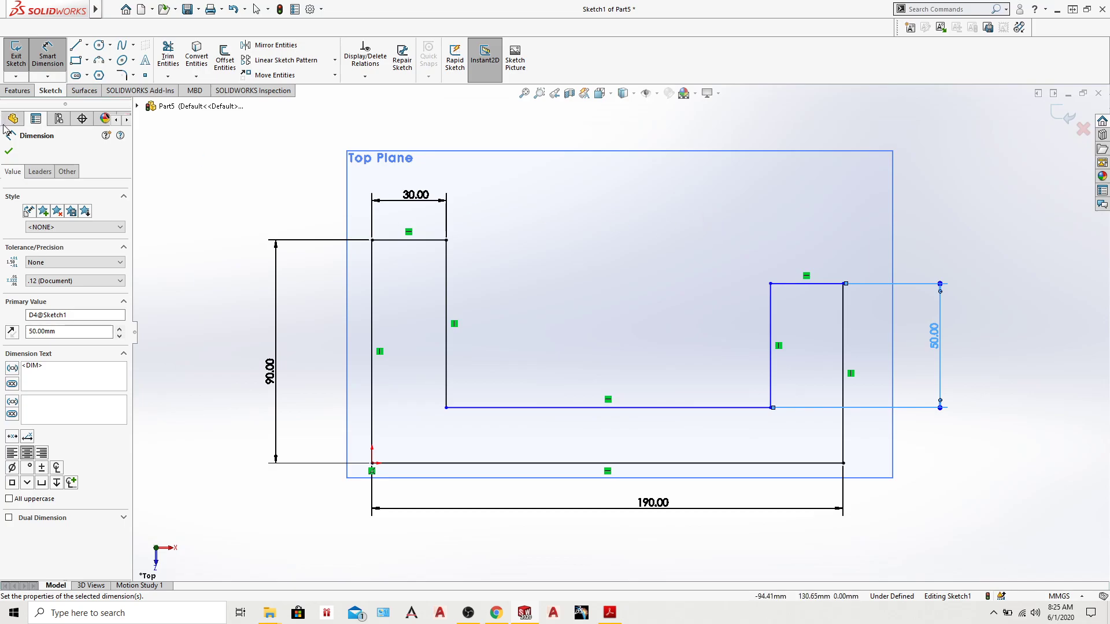
{"action": "left_click", "coordinate": [9, 153]}
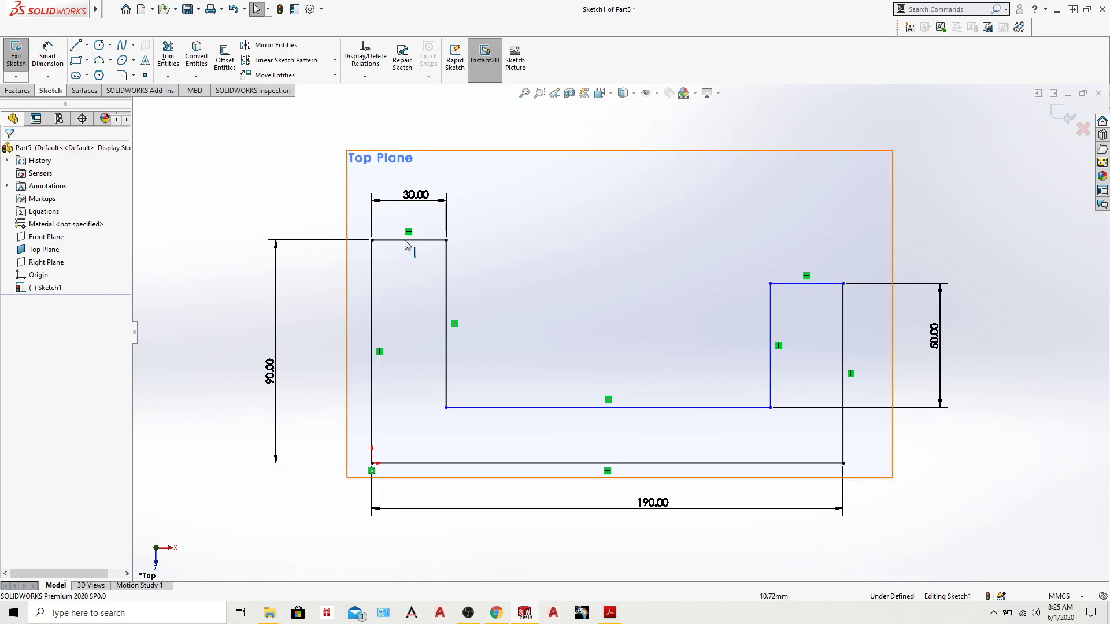
Step: Add an Equal relation between the top lines of the left and right arms
{"action": "left_click", "coordinate": [424, 241]}
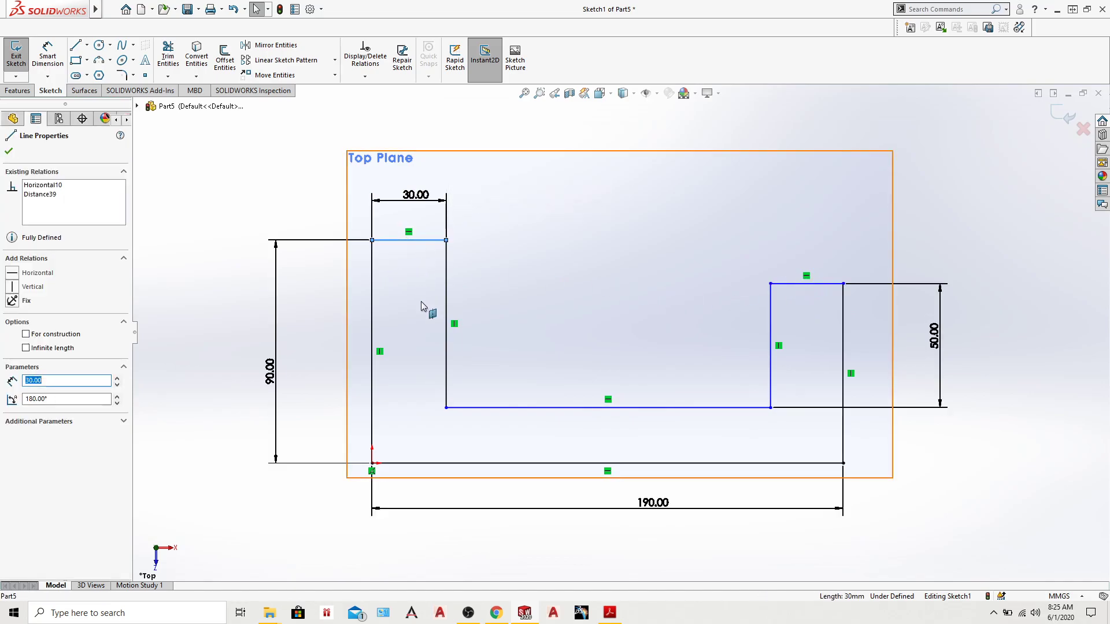
{"action": "left_click", "coordinate": [821, 284], "text": "ctrl"}
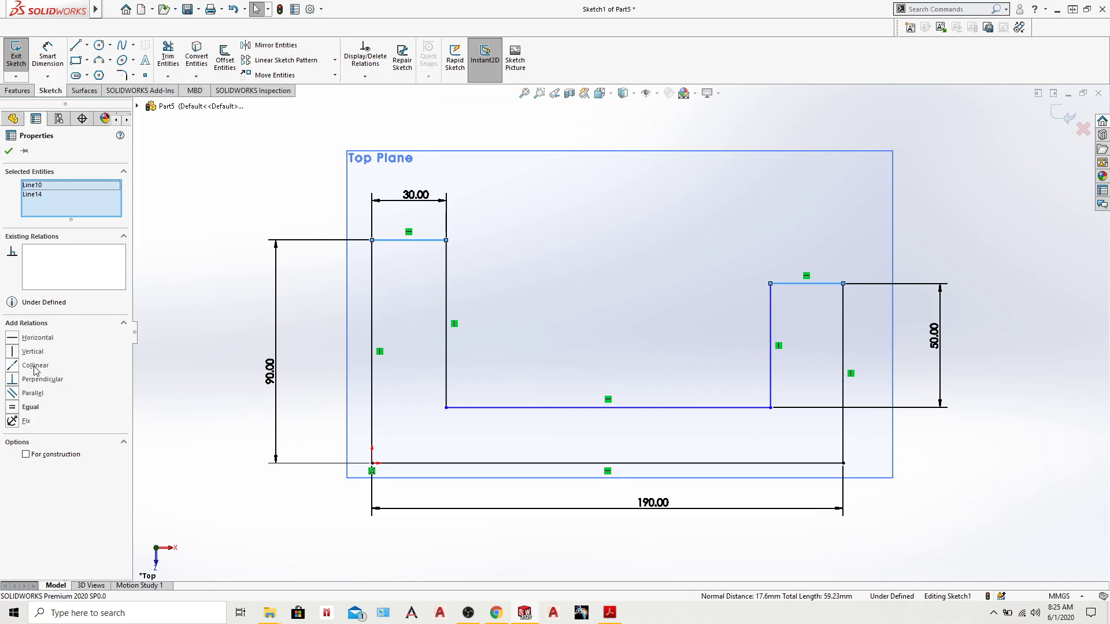
{"action": "left_click", "coordinate": [13, 407]}
{"action": "left_click", "coordinate": [161, 357]}
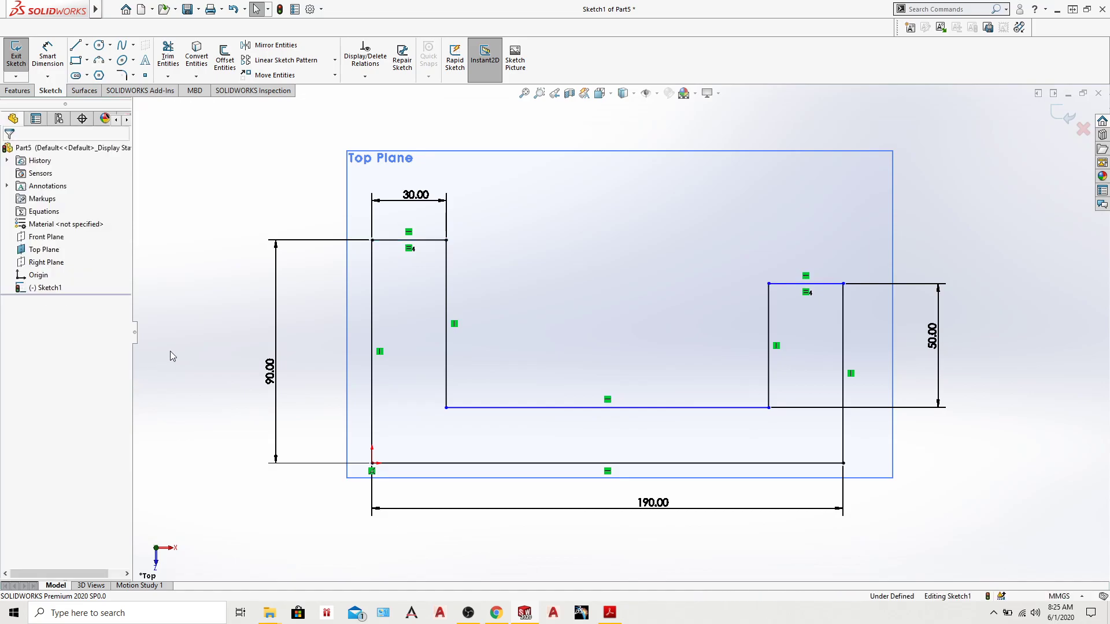
Step: Add an Equal relation between the two inner vertical lines of the U-profile
{"action": "left_click", "coordinate": [445, 283]}
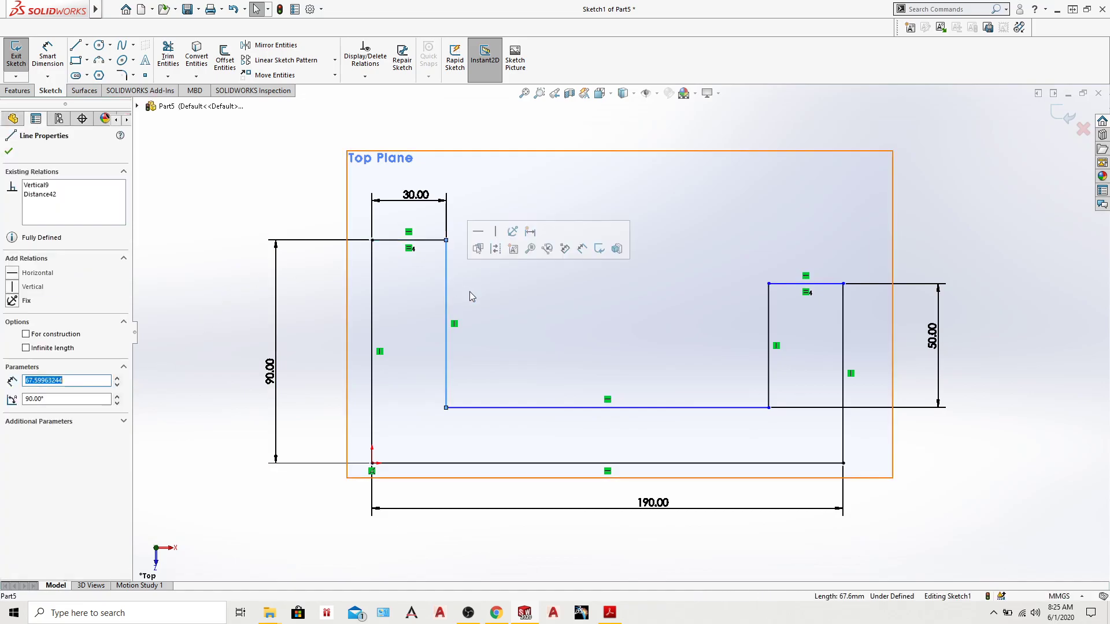
{"action": "left_click", "coordinate": [768, 304], "text": "ctrl"}
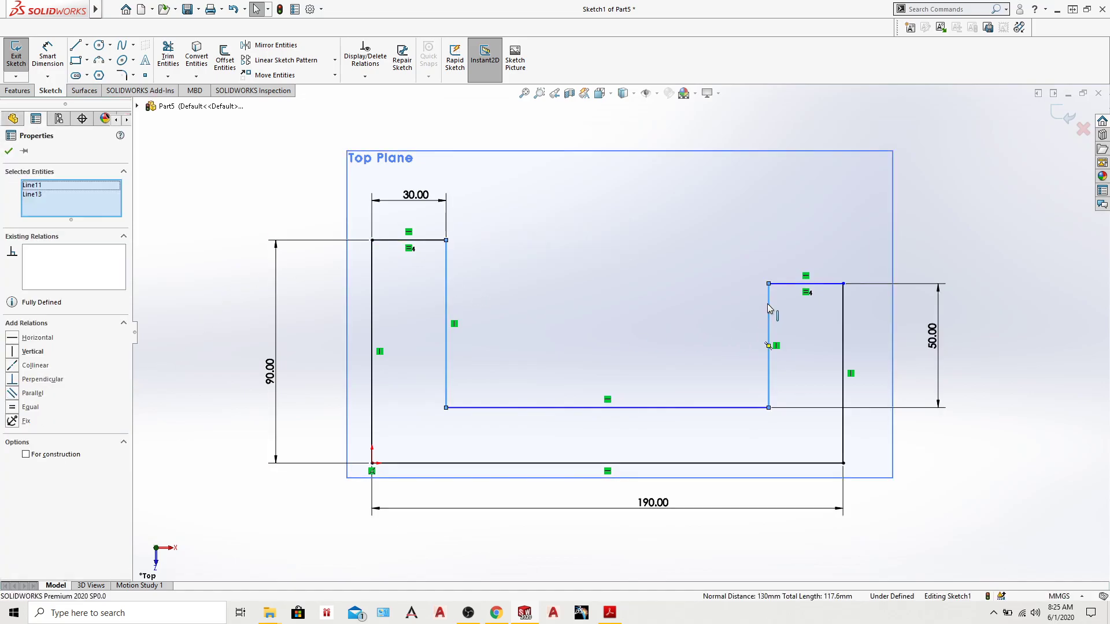
{"action": "left_click", "coordinate": [12, 407]}
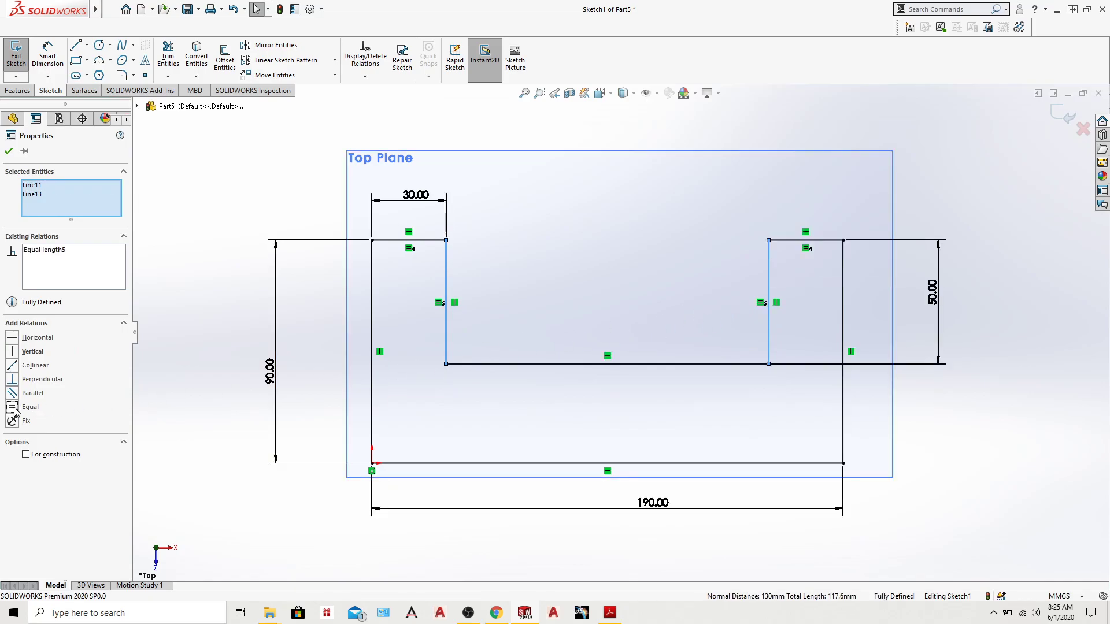
{"action": "left_click", "coordinate": [218, 372]}
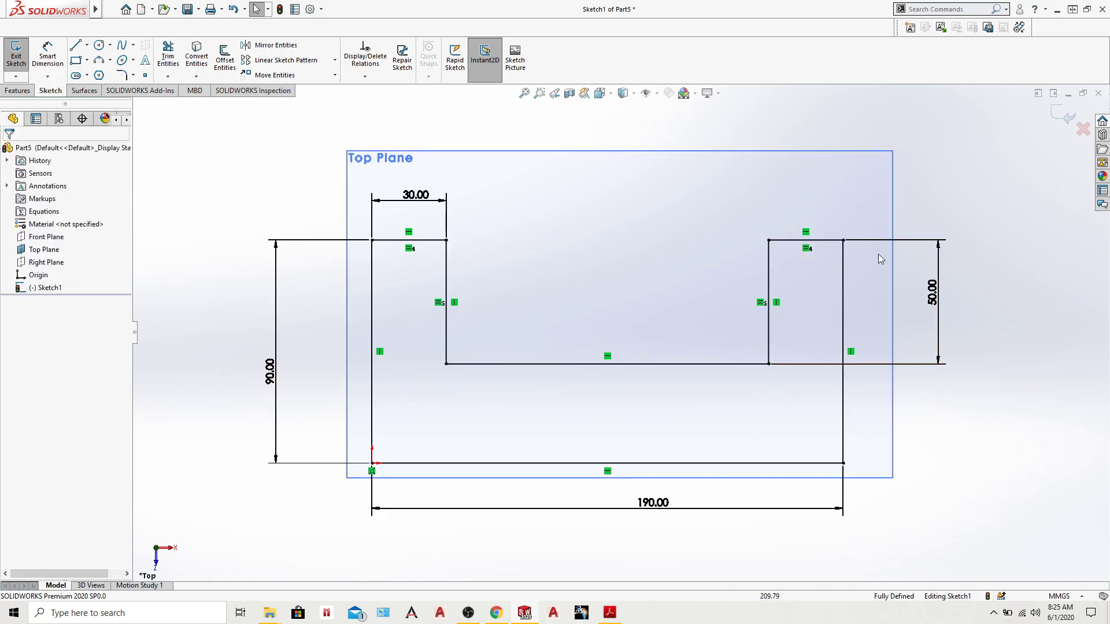
Step: Add a dimension for the right arm's top width and accept it as a driven dimension
{"action": "left_click", "coordinate": [47, 56]}
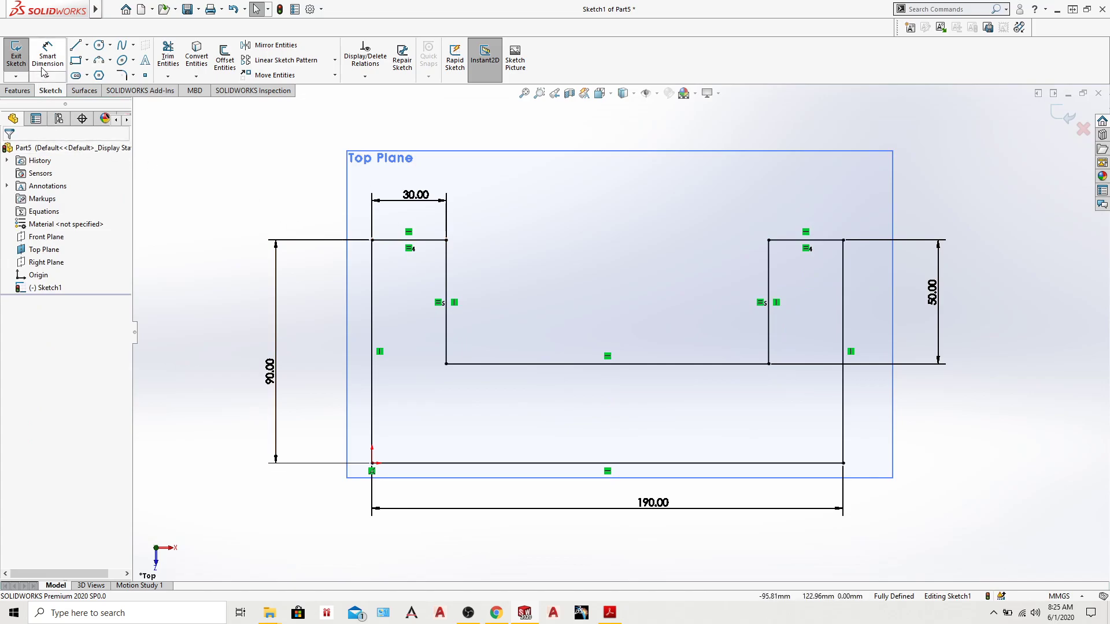
{"action": "left_click", "coordinate": [794, 239]}
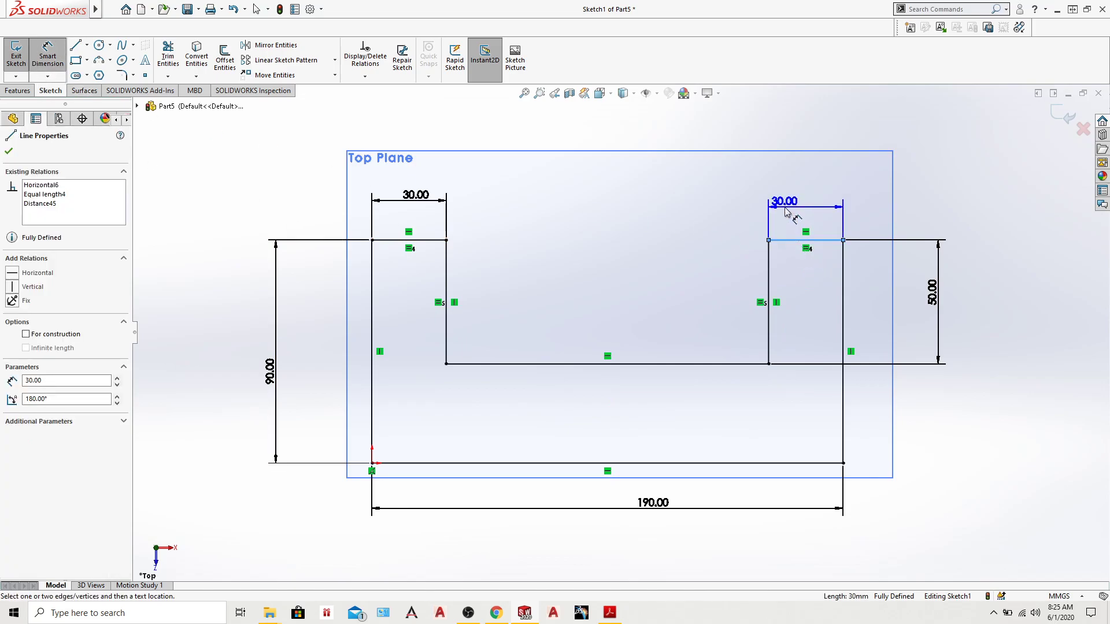
{"action": "left_click", "coordinate": [742, 225]}
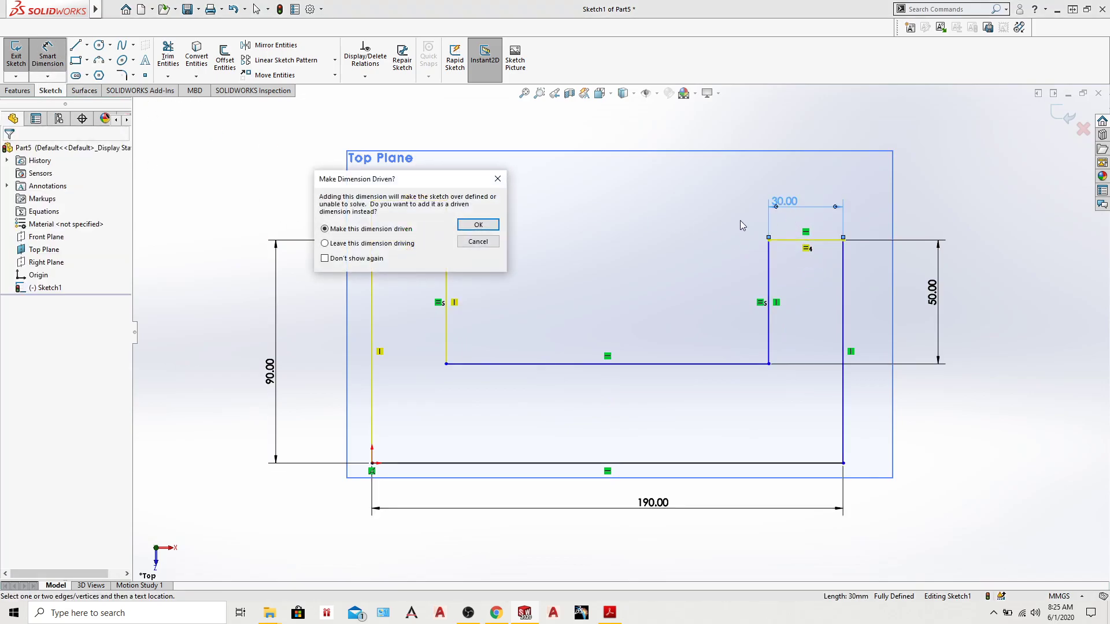
{"action": "left_click", "coordinate": [477, 225]}
{"action": "left_click", "coordinate": [973, 218]}
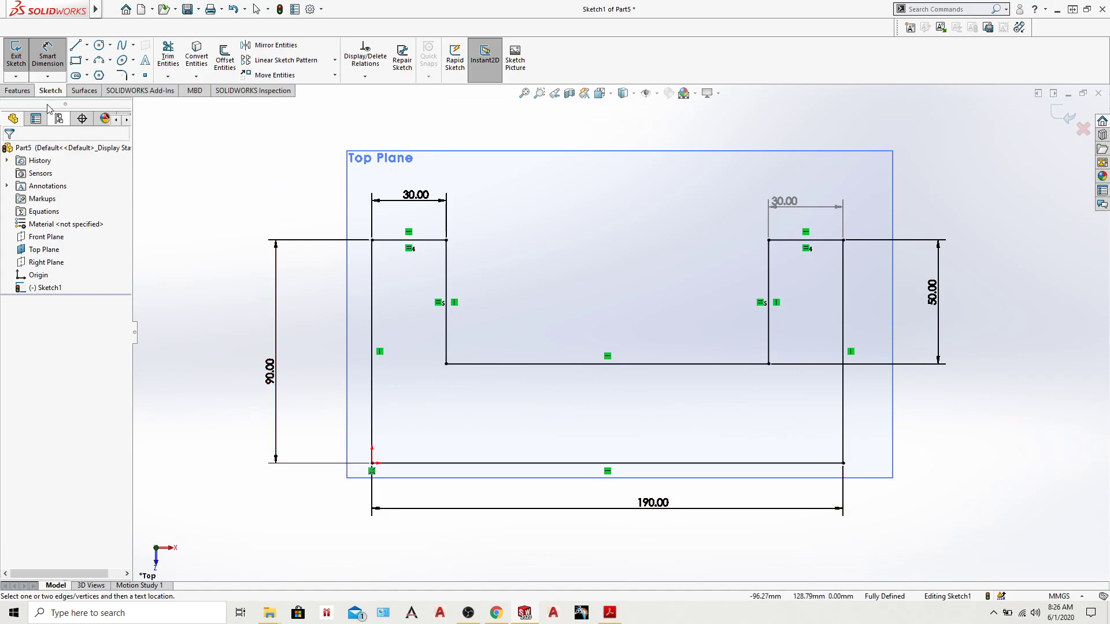
Step: Exit the finished U-profile sketch and show it in the isometric view
{"action": "left_click", "coordinate": [16, 55]}
{"action": "mouse_move", "coordinate": [651, 211]}
{"action": "middle_mouse_down"}
{"action": "mouse_move", "coordinate": [738, 190]}
{"action": "mouse_move", "coordinate": [664, 178]}
{"action": "mouse_move", "coordinate": [716, 185]}
{"action": "middle_mouse_up"}
{"action": "left_click", "coordinate": [623, 94]}
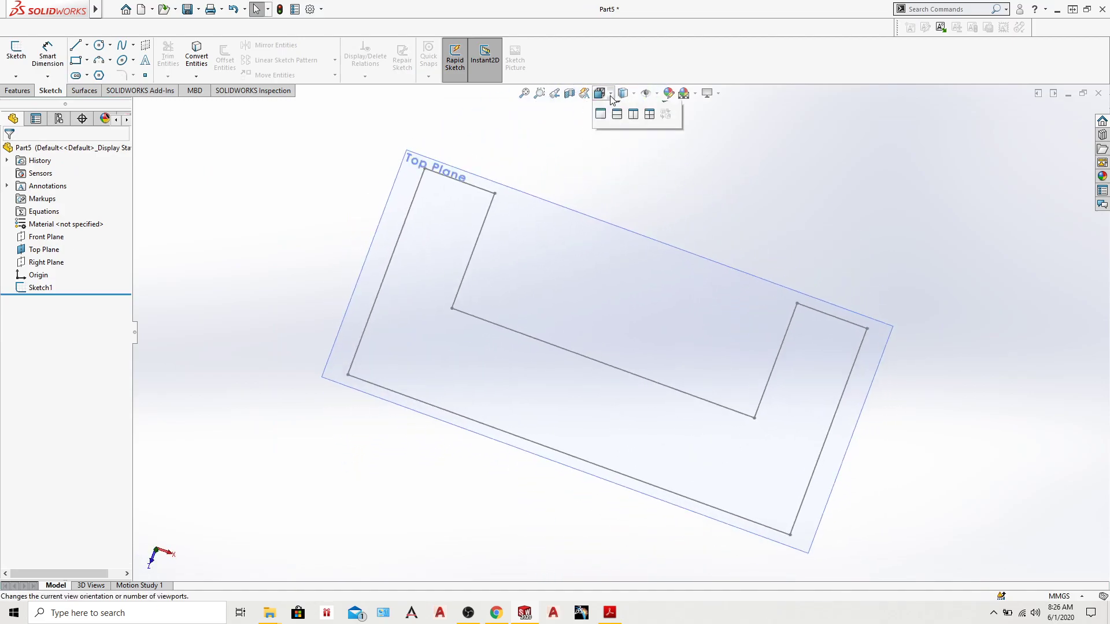
{"action": "left_click", "coordinate": [662, 125]}
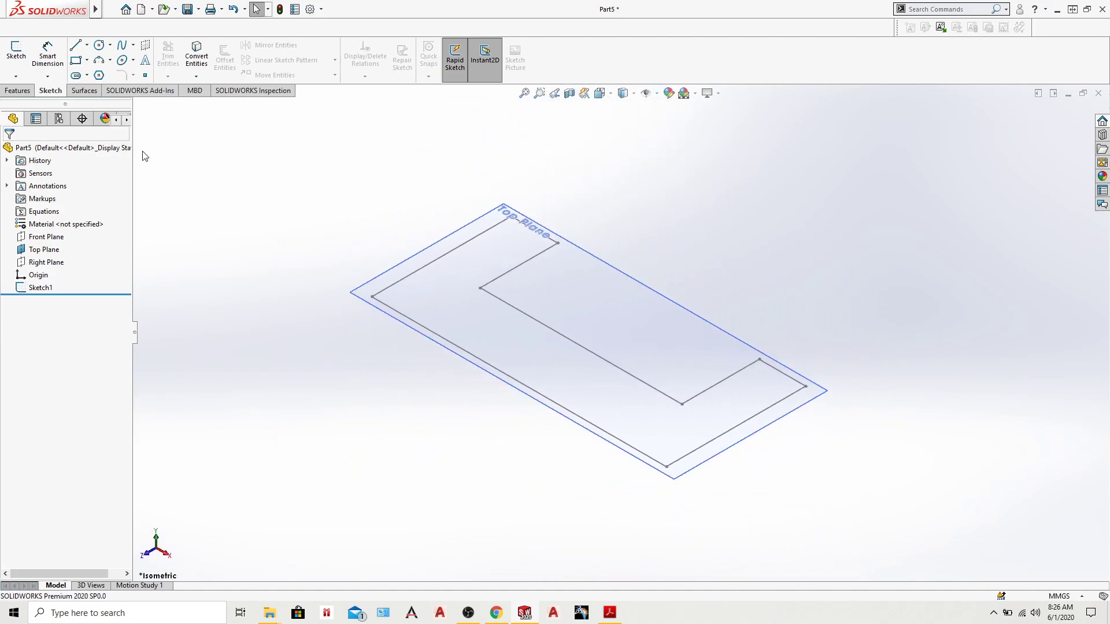
Step: Extrude Sketch1 upward as a Blind boss with a depth of 57 mm
{"action": "left_click", "coordinate": [17, 90]}
{"action": "left_click", "coordinate": [21, 56]}
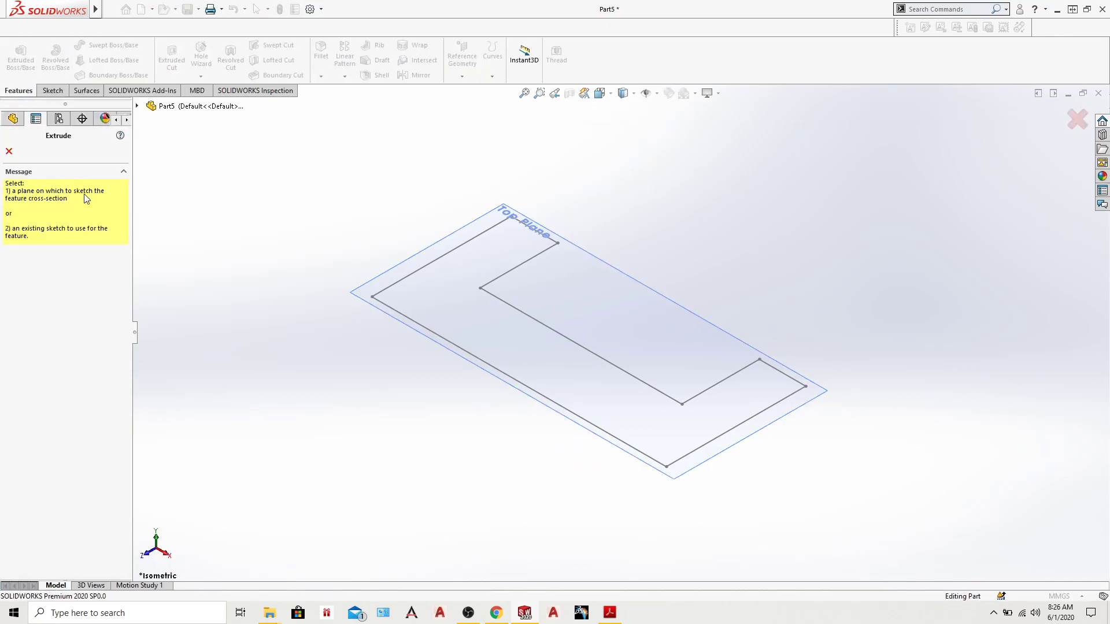
{"action": "left_click", "coordinate": [137, 105]}
{"action": "left_click", "coordinate": [185, 246]}
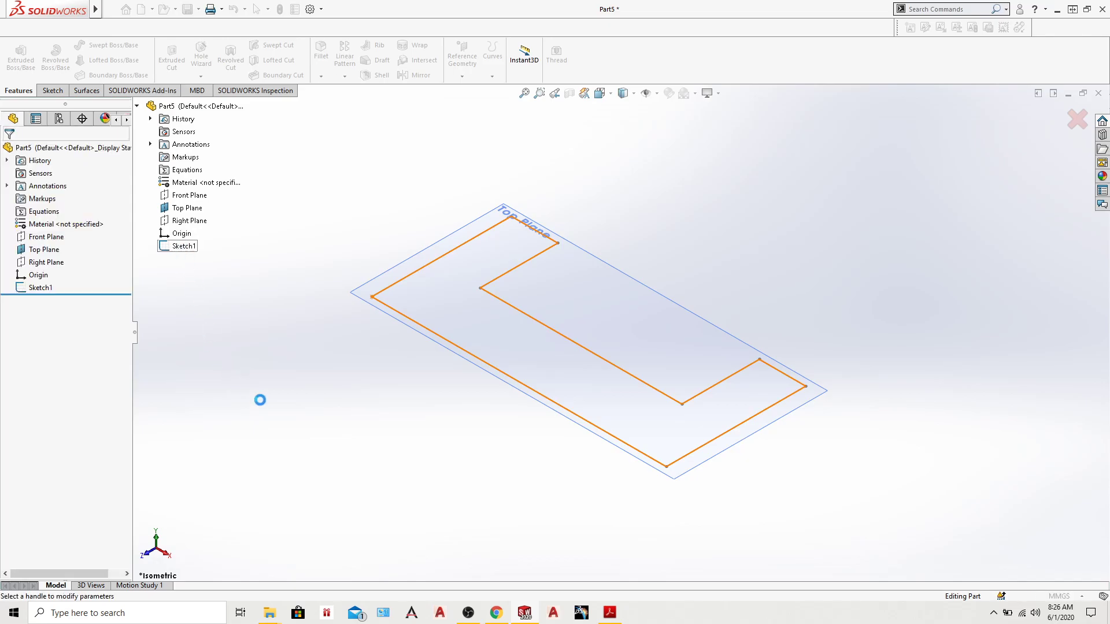
{"action": "left_click_drag", "start_coordinate": [589, 317], "coordinate": [588, 232]}
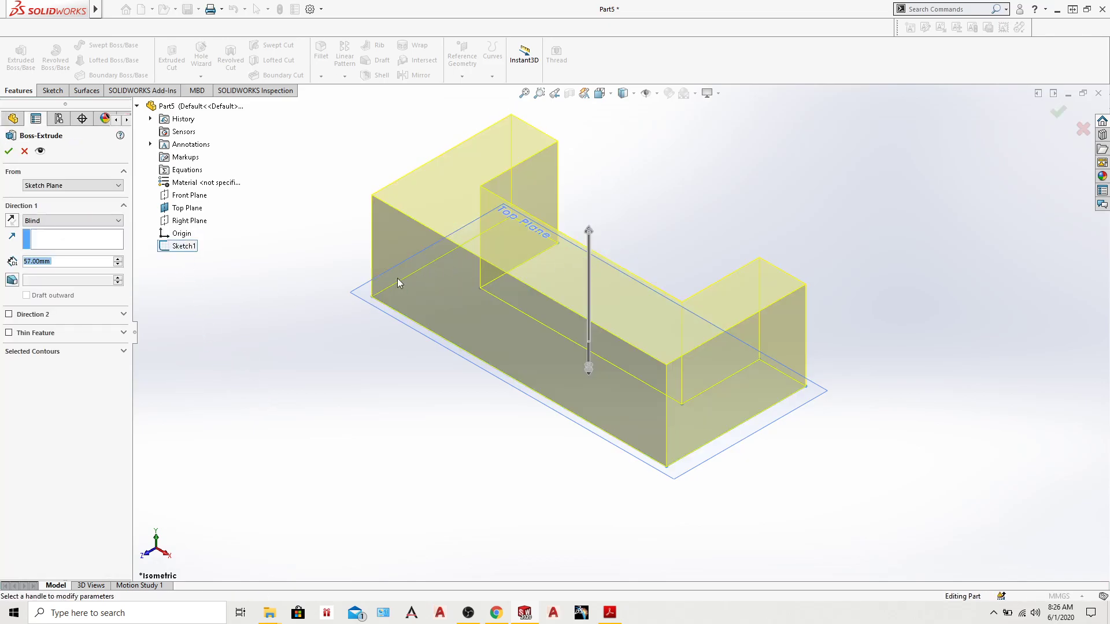
{"action": "left_click", "coordinate": [9, 152]}
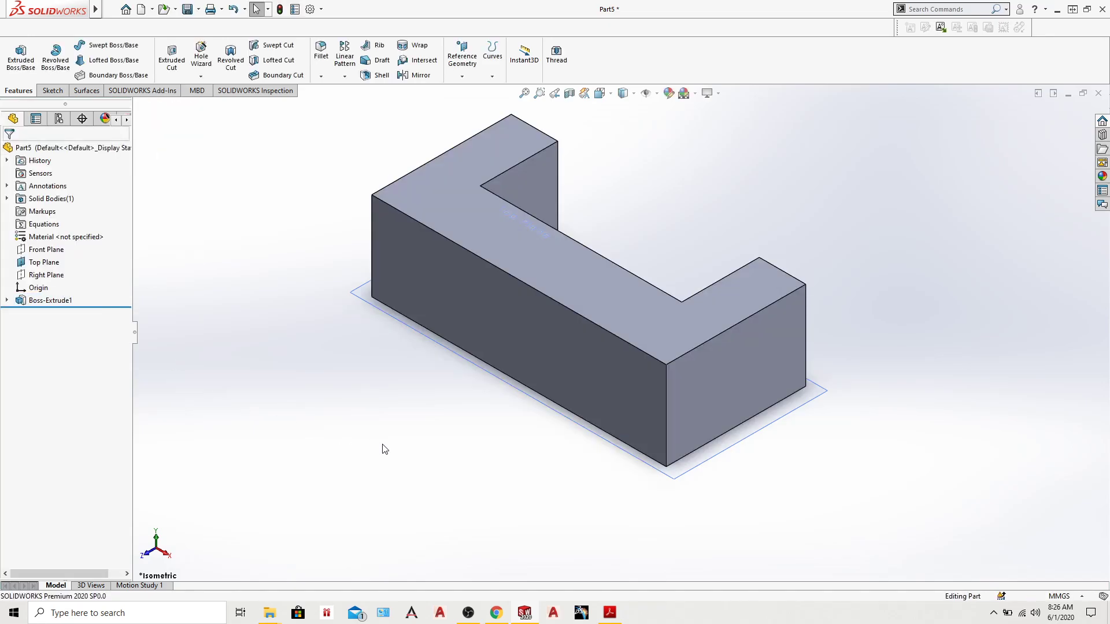
Step: Orbit around the extruded U-shaped body to inspect it and restore the isometric view
{"action": "mouse_move", "coordinate": [885, 214]}
{"action": "middle_mouse_down"}
{"action": "mouse_move", "coordinate": [730, 172]}
{"action": "mouse_move", "coordinate": [734, 317]}
{"action": "mouse_move", "coordinate": [840, 213]}
{"action": "mouse_move", "coordinate": [519, 151]}
{"action": "mouse_move", "coordinate": [352, 414]}
{"action": "mouse_move", "coordinate": [404, 491]}
{"action": "mouse_move", "coordinate": [468, 166]}
{"action": "mouse_move", "coordinate": [397, 487]}
{"action": "mouse_move", "coordinate": [405, 514]}
{"action": "middle_mouse_up"}
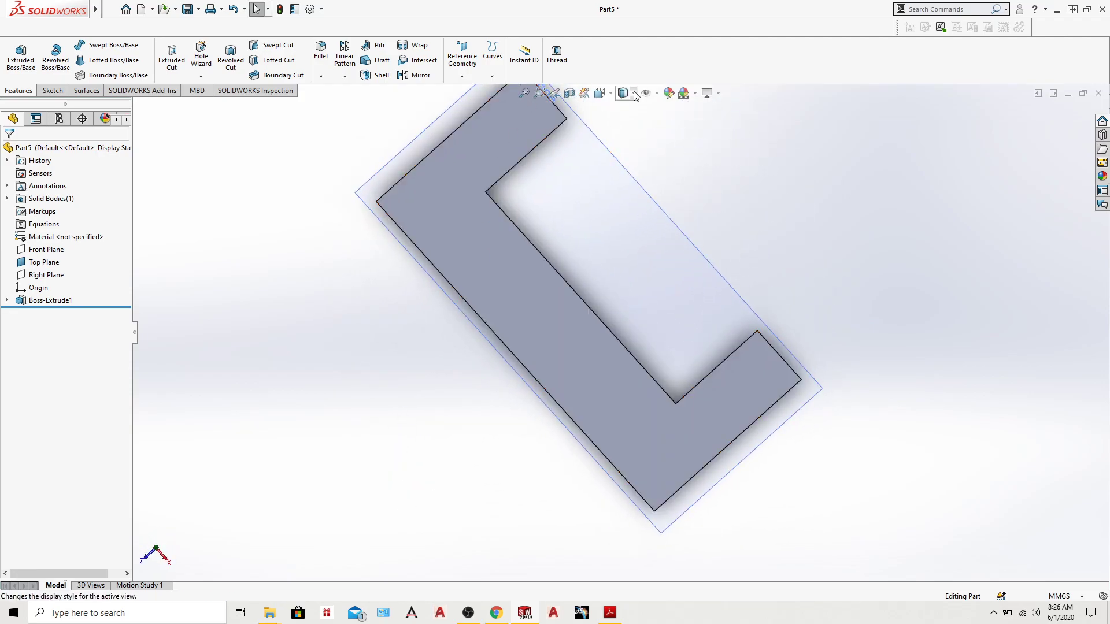
{"action": "left_click", "coordinate": [611, 94]}
{"action": "left_click", "coordinate": [666, 127]}
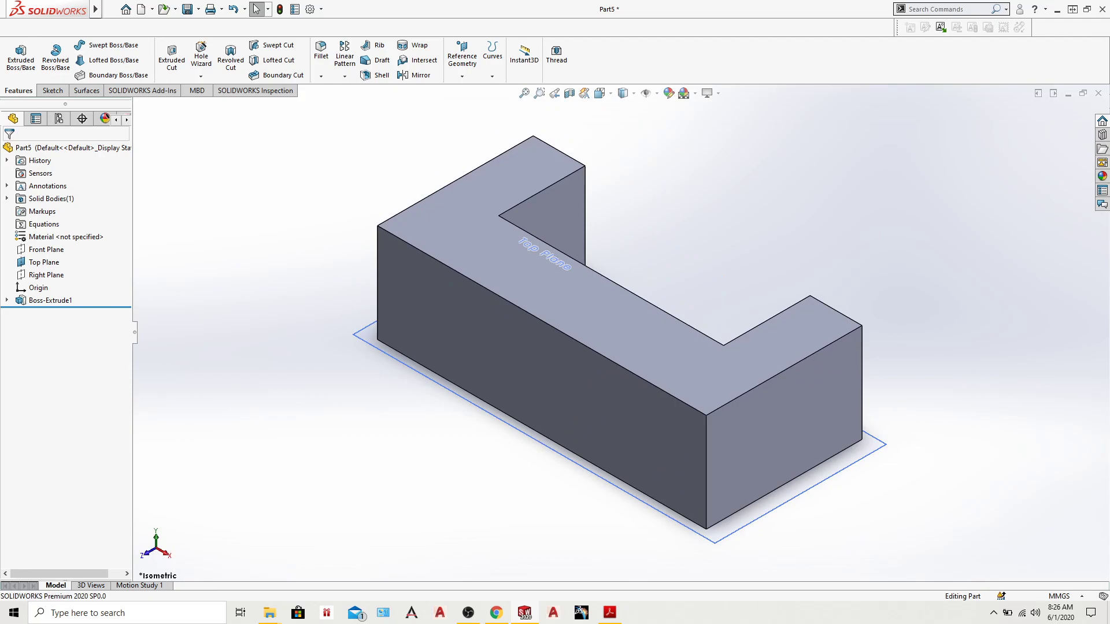
{"action": "left_click", "coordinate": [136, 9]}
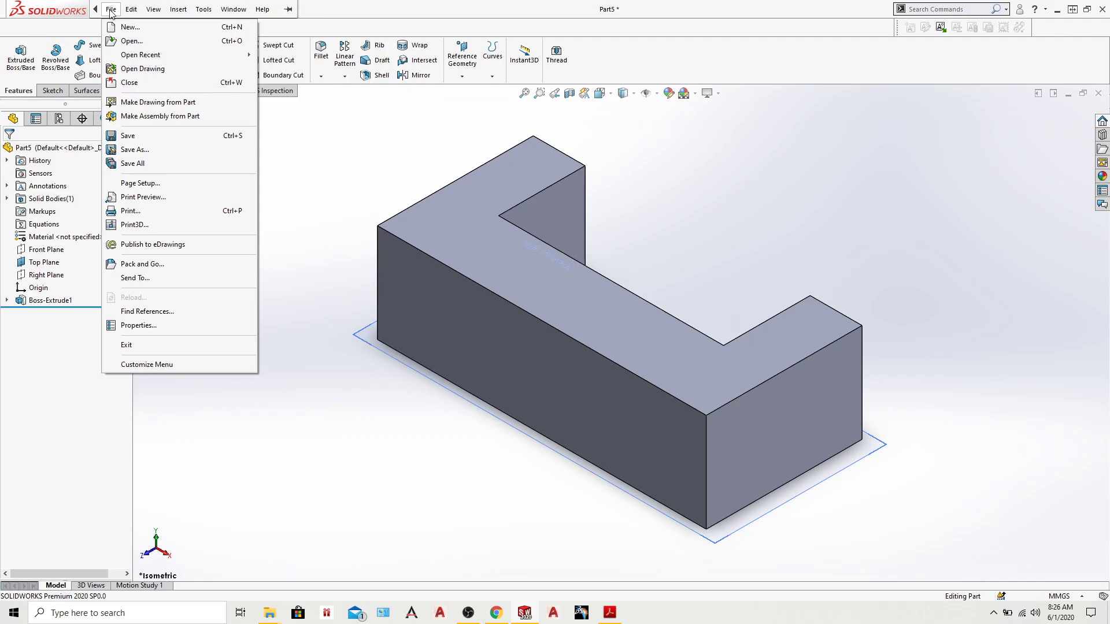
{"action": "left_click", "coordinate": [109, 9]}
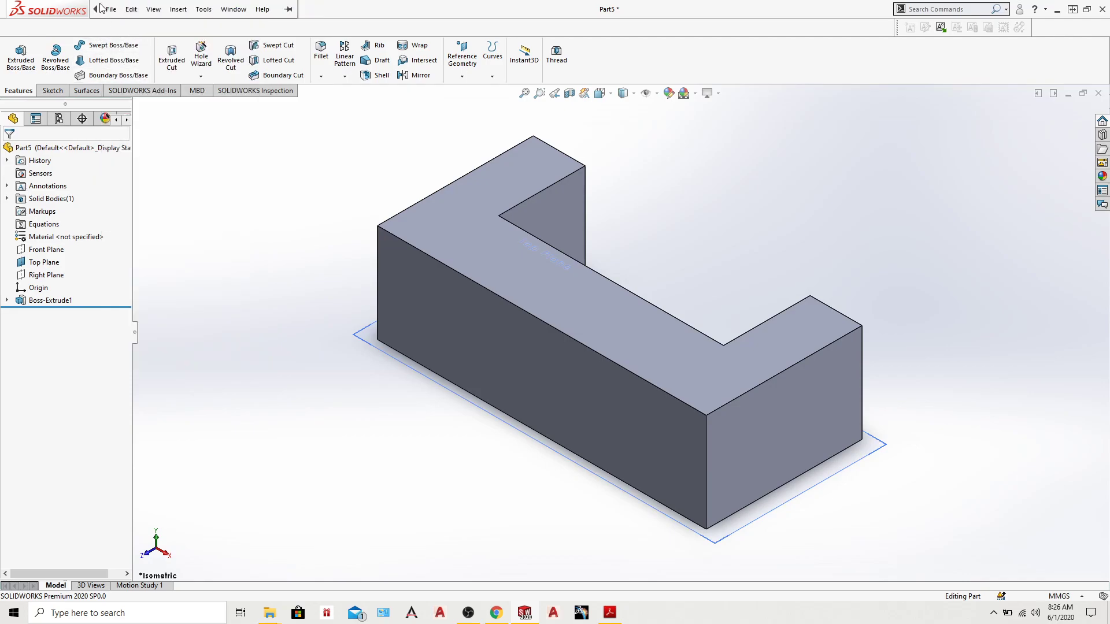
{"action": "left_click", "coordinate": [110, 9]}
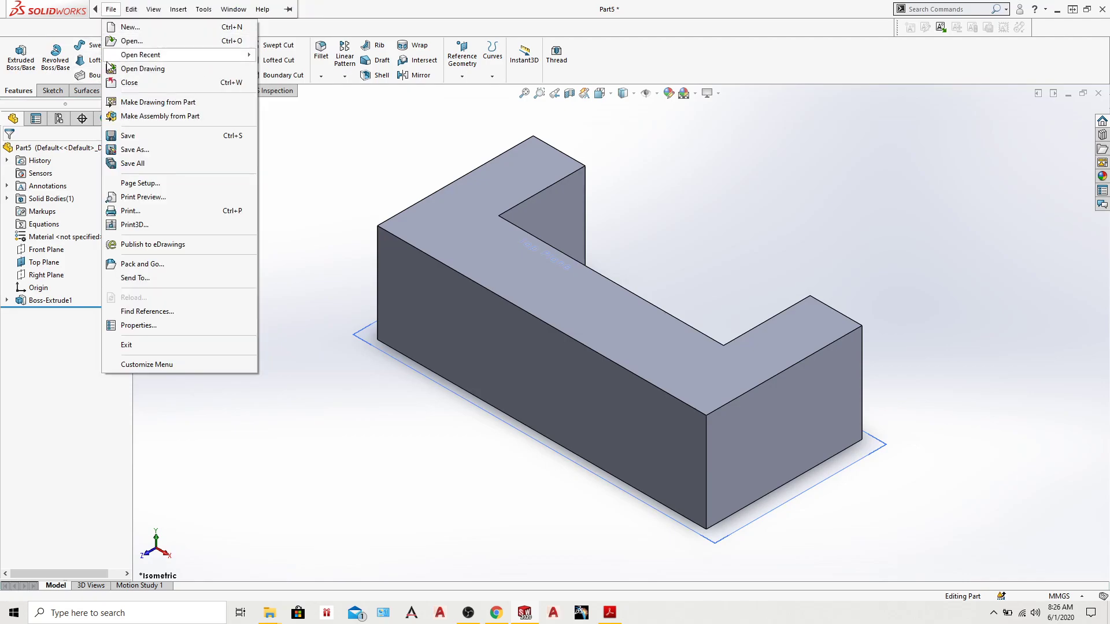
{"action": "left_click", "coordinate": [128, 136]}
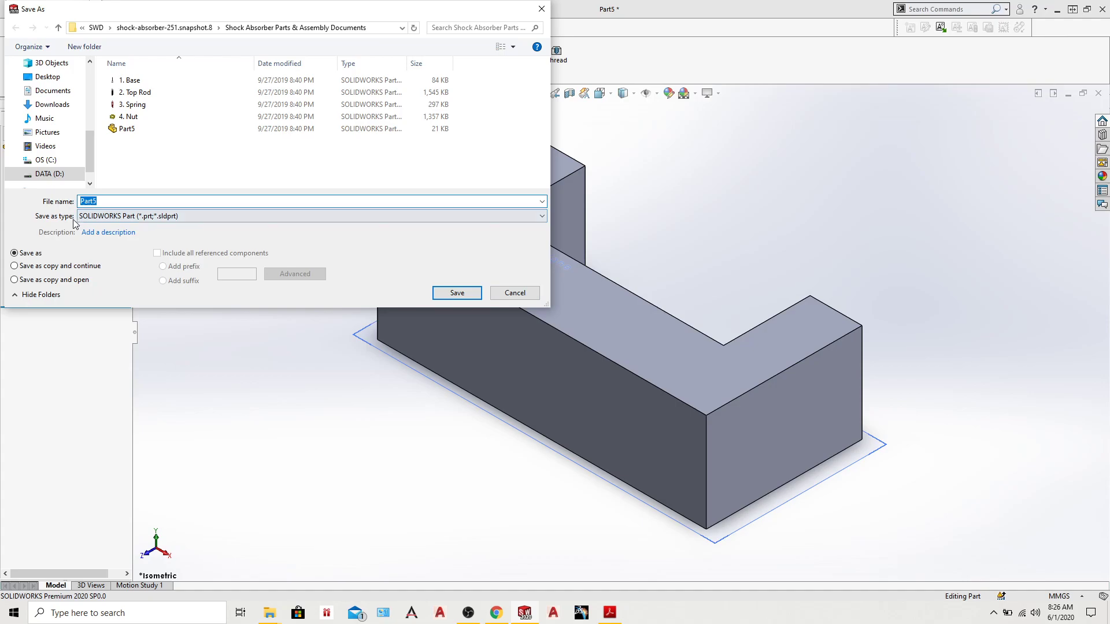
{"action": "left_click", "coordinate": [498, 290]}
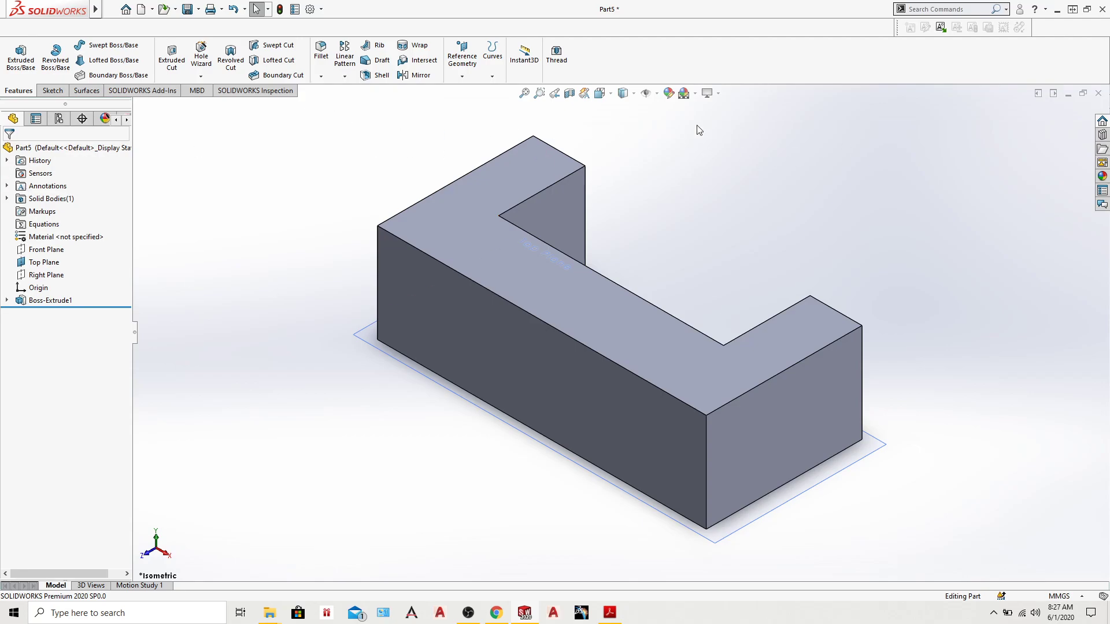
Step: Close the U-shaped part without saving its changes and create a new part document
{"action": "left_click", "coordinate": [1102, 94]}
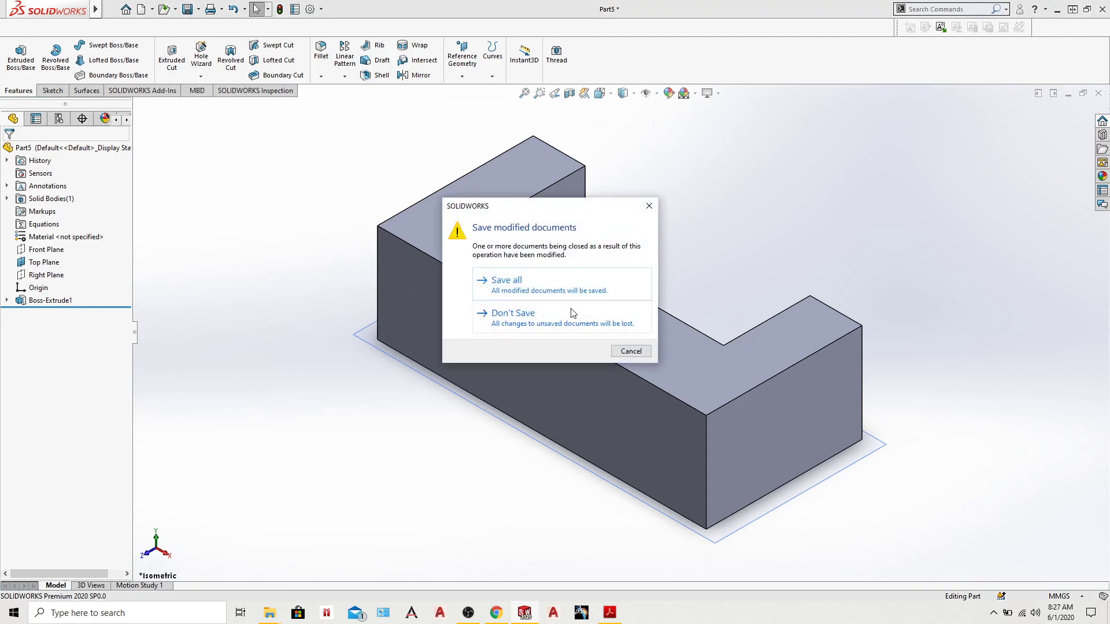
{"action": "left_click", "coordinate": [571, 314]}
{"action": "left_click", "coordinate": [108, 10]}
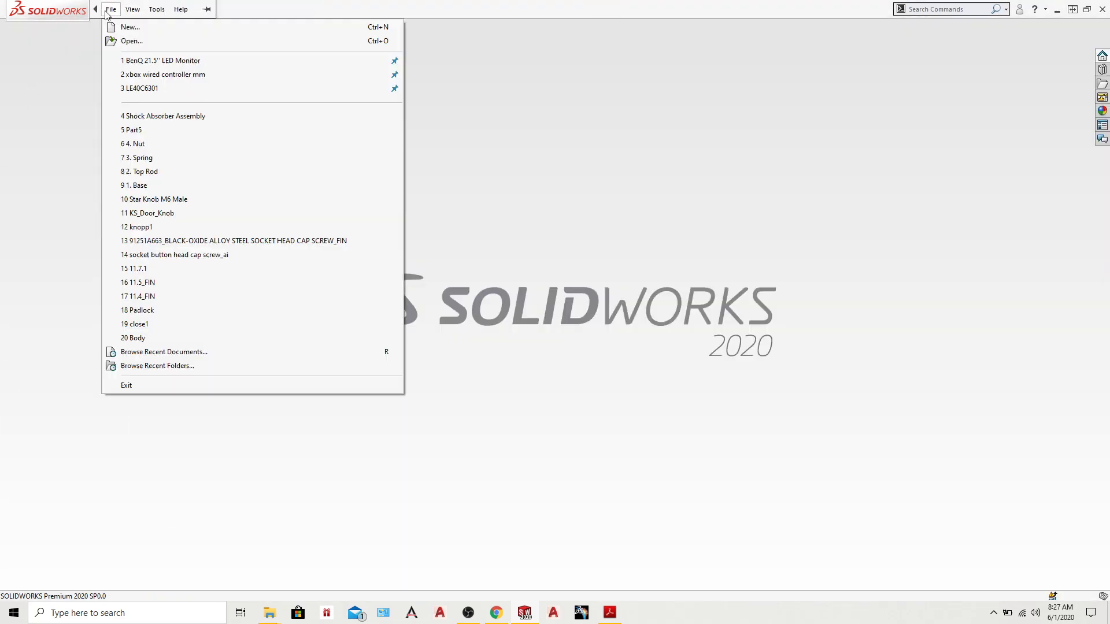
{"action": "left_click", "coordinate": [125, 25]}
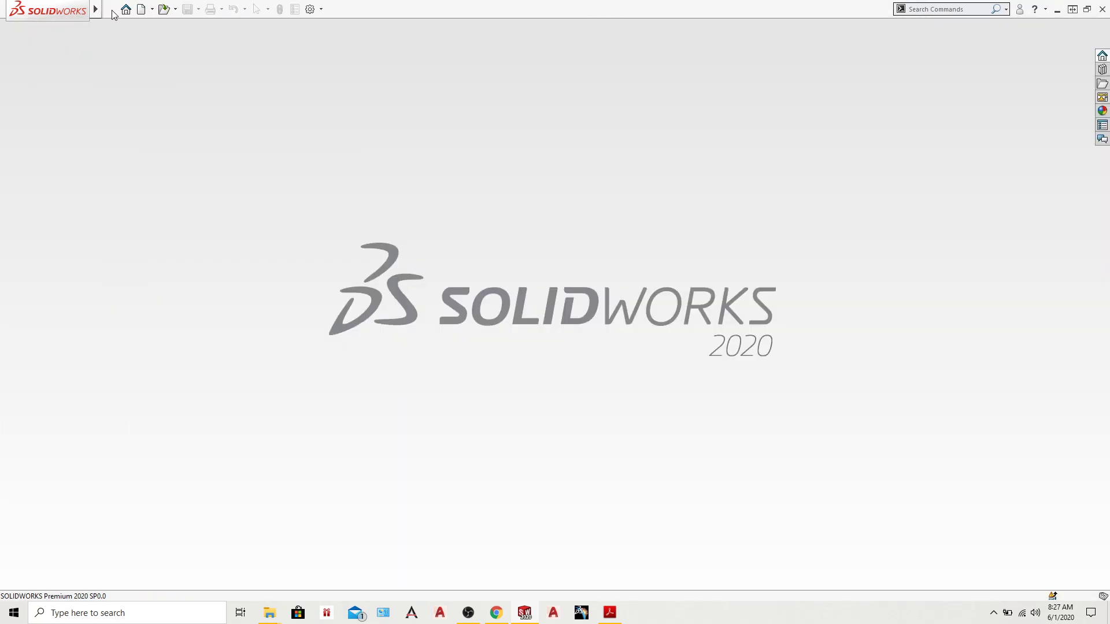
{"action": "left_click", "coordinate": [142, 10]}
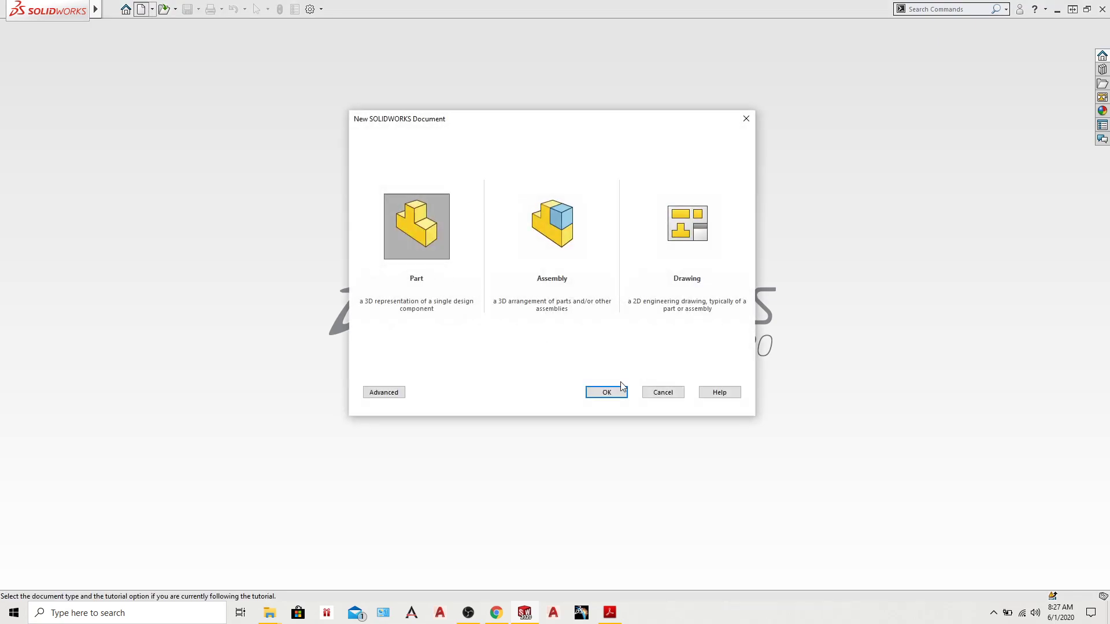
{"action": "left_click", "coordinate": [607, 393]}
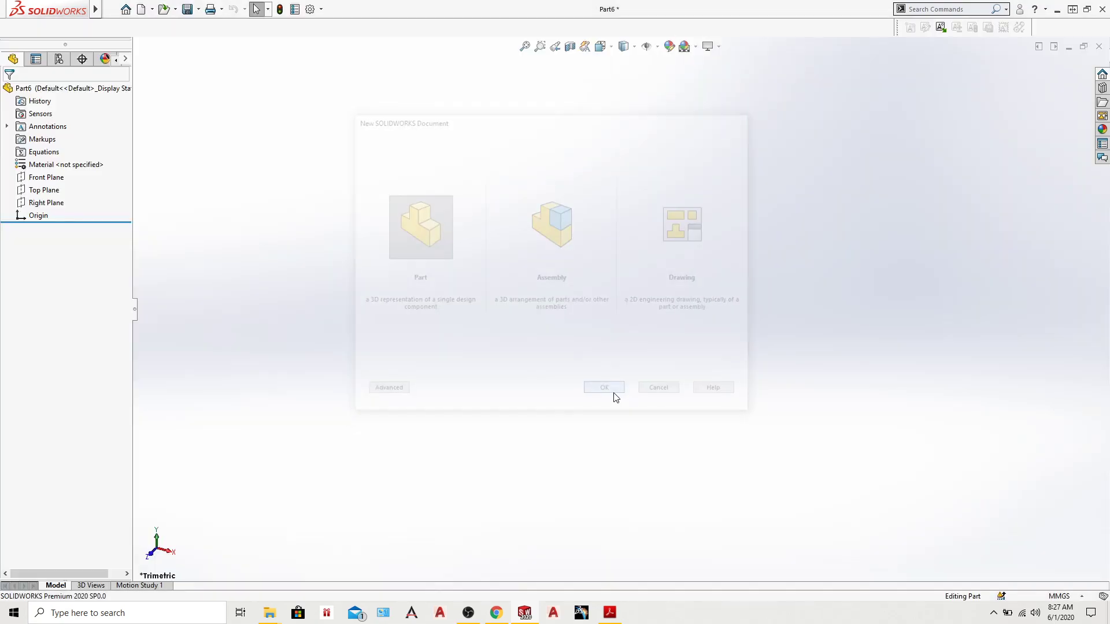
Step: Start a new sketch on the Front Plane
{"action": "left_click", "coordinate": [46, 238]}
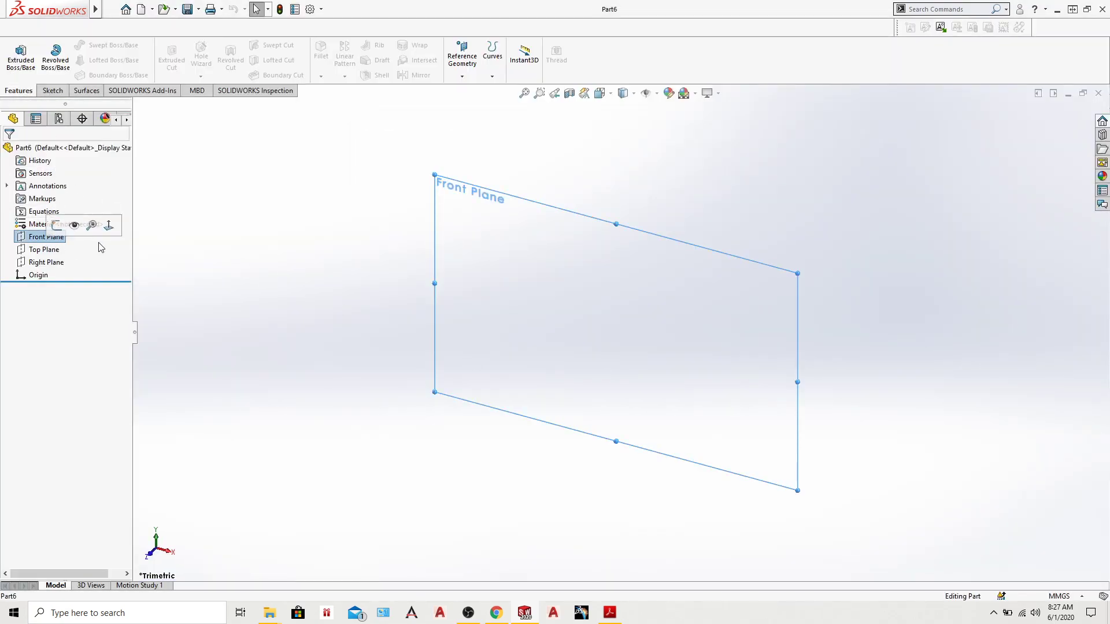
{"action": "right_click", "coordinate": [58, 240]}
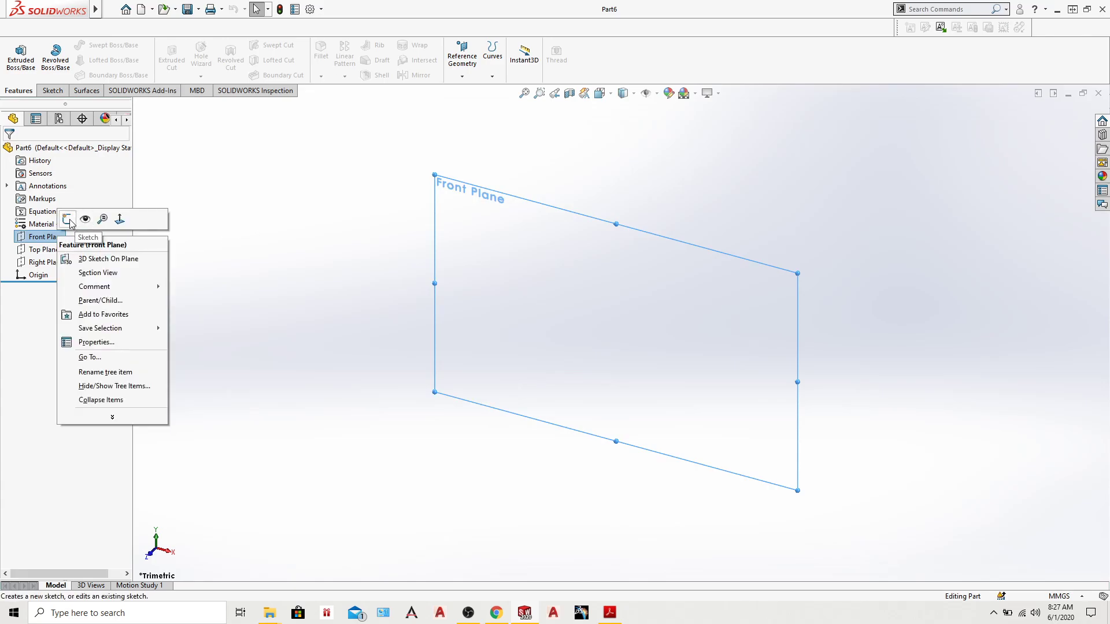
{"action": "left_click", "coordinate": [79, 223]}
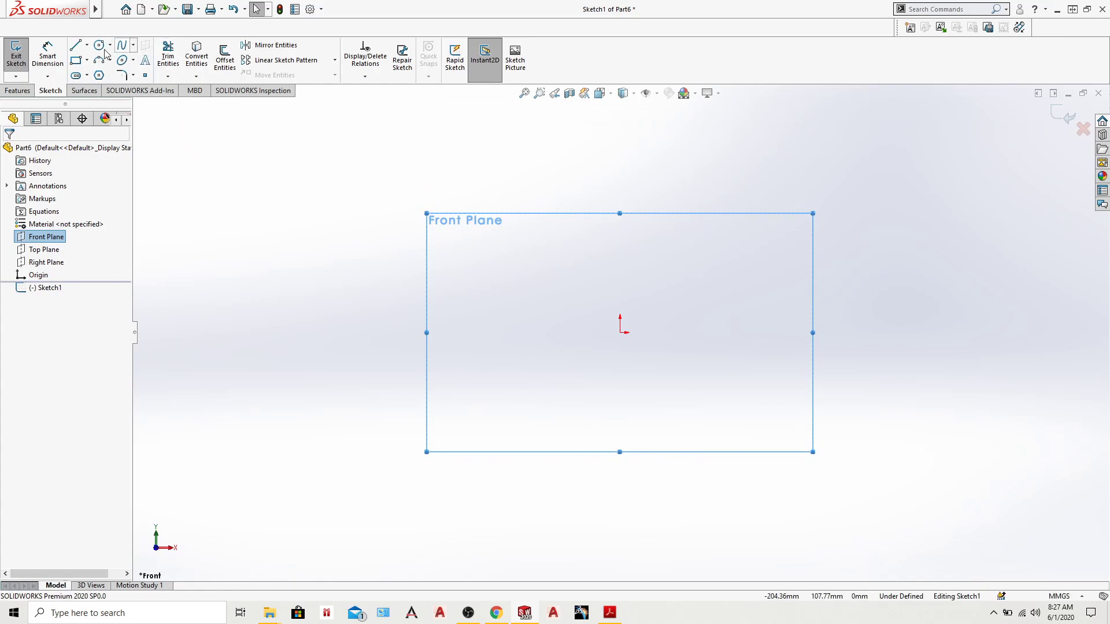
Step: Sketch a closed six-sided line profile from the origin, about 75 mm wide and 98 mm high, with sloped lower-right and upper-left corners
{"action": "left_click", "coordinate": [74, 45]}
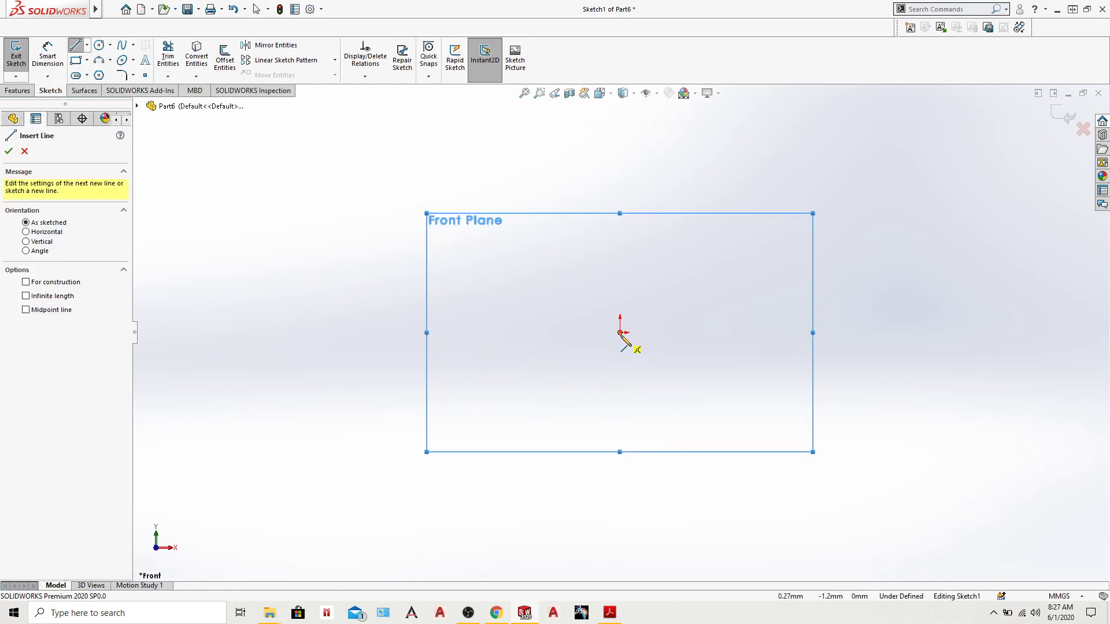
{"action": "left_click_drag", "start_coordinate": [620, 333], "coordinate": [700, 333]}
{"action": "left_click", "coordinate": [783, 266]}
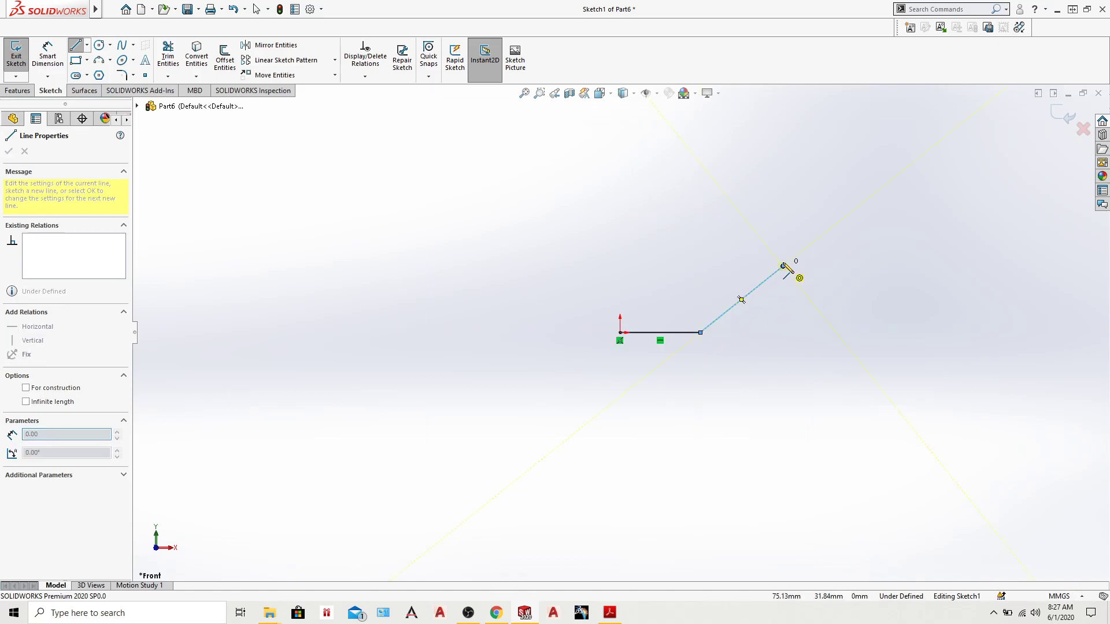
{"action": "left_click", "coordinate": [783, 121]}
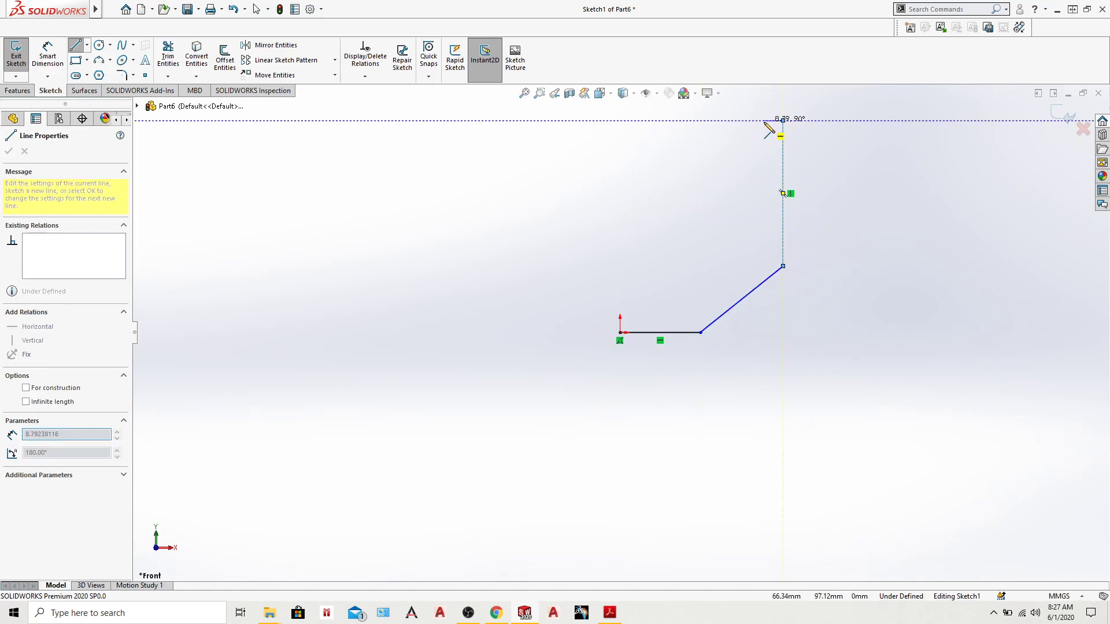
{"action": "left_click", "coordinate": [684, 121]}
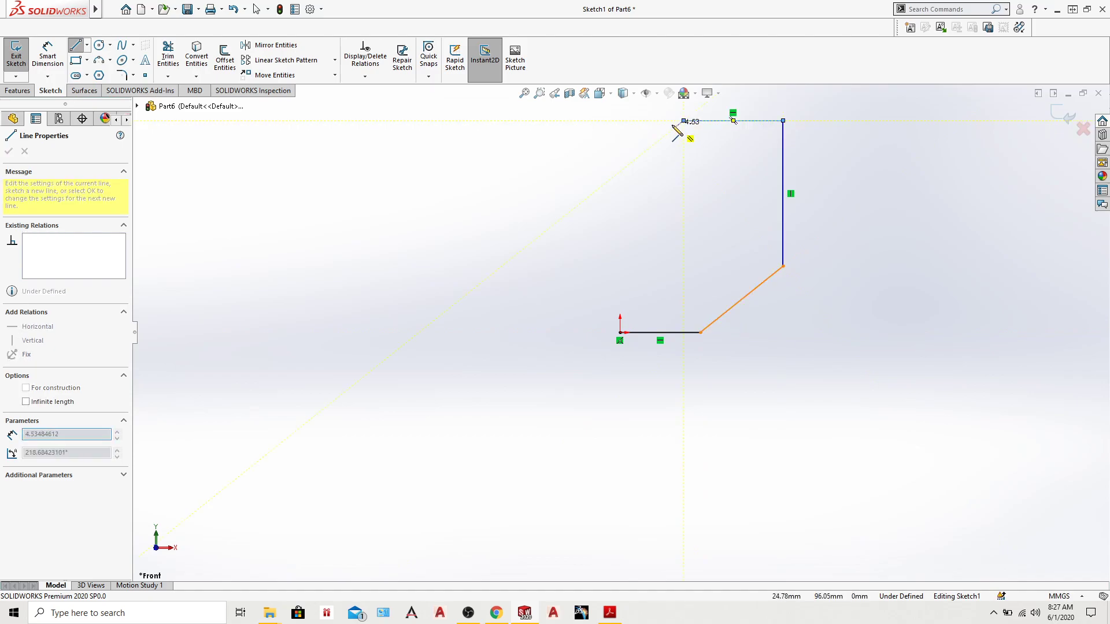
{"action": "left_click", "coordinate": [620, 193]}
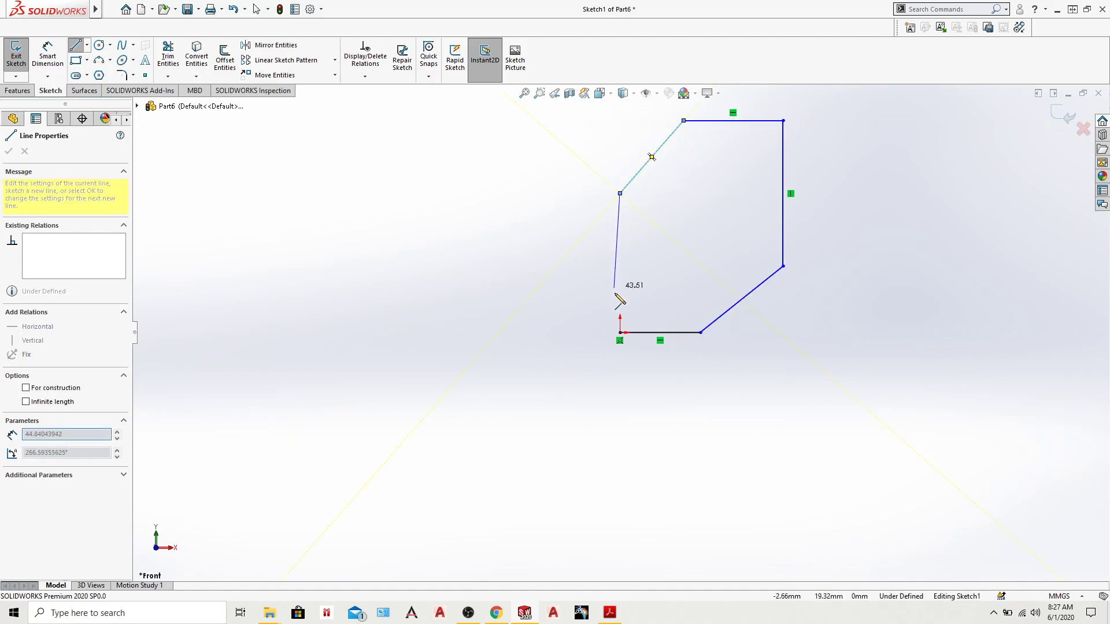
{"action": "left_click", "coordinate": [620, 332]}
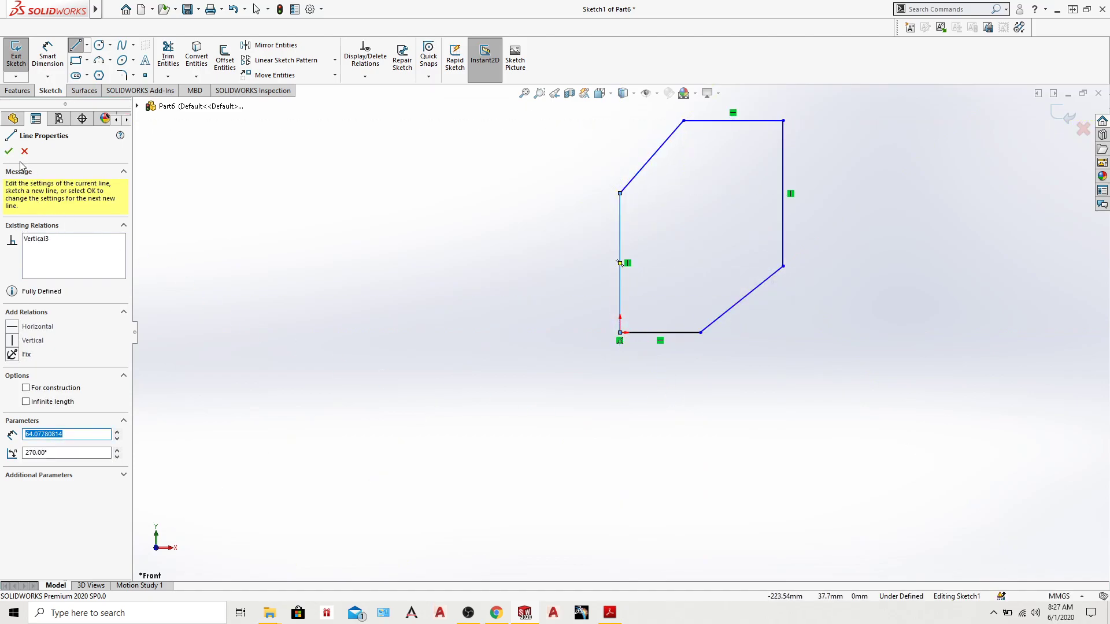
{"action": "key", "text": "Escape"}
{"action": "key", "text": "Escape"}
{"action": "left_click", "coordinate": [48, 58]}
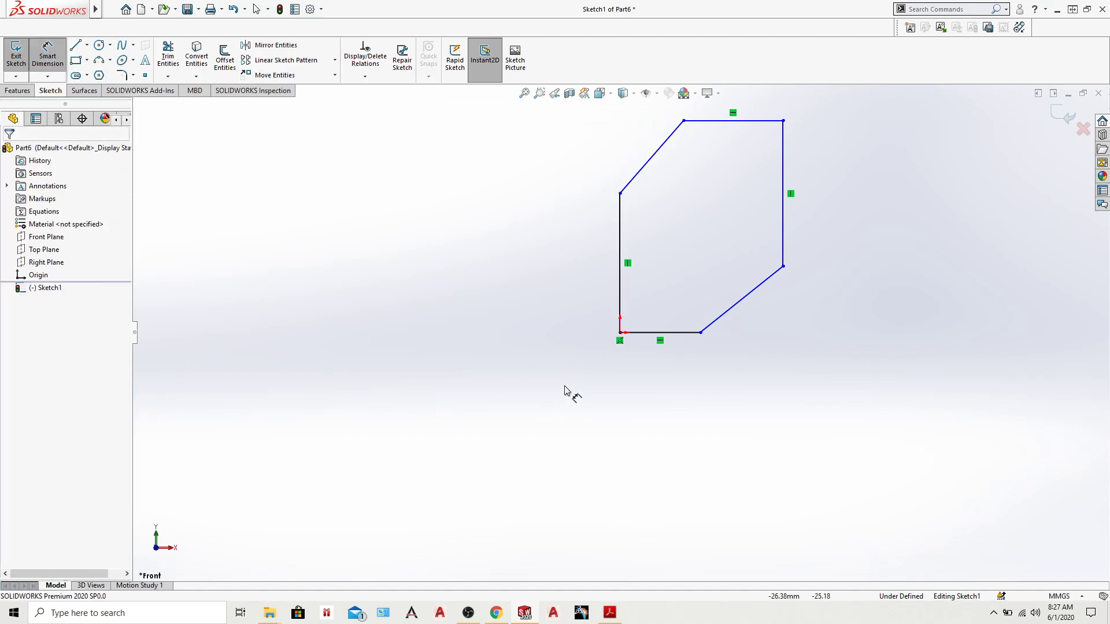
{"action": "left_click", "coordinate": [682, 332]}
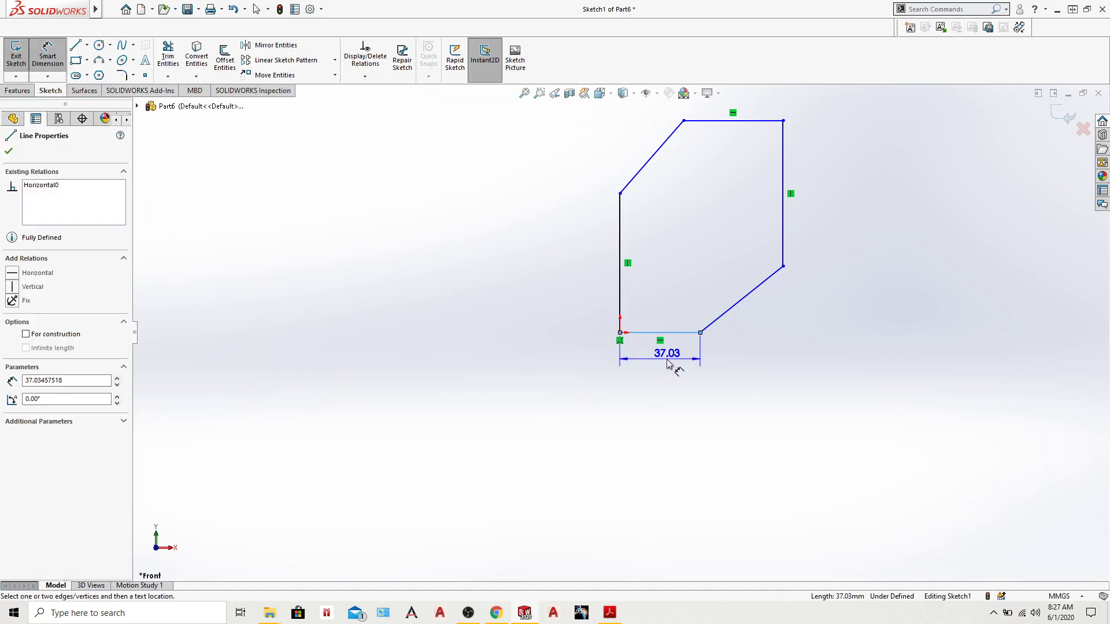
{"action": "key", "text": "Escape"}
{"action": "key", "text": "Escape"}
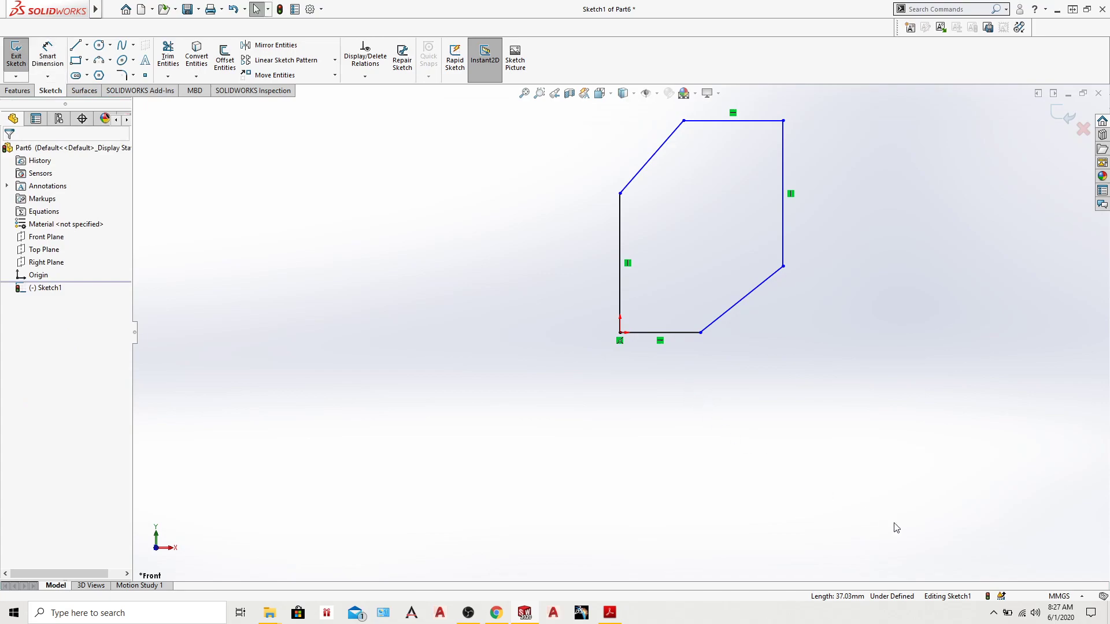
Step: Change the document units to IPS (inch, pound, second) and reopen Sketch1 for editing
{"action": "left_click", "coordinate": [1075, 596]}
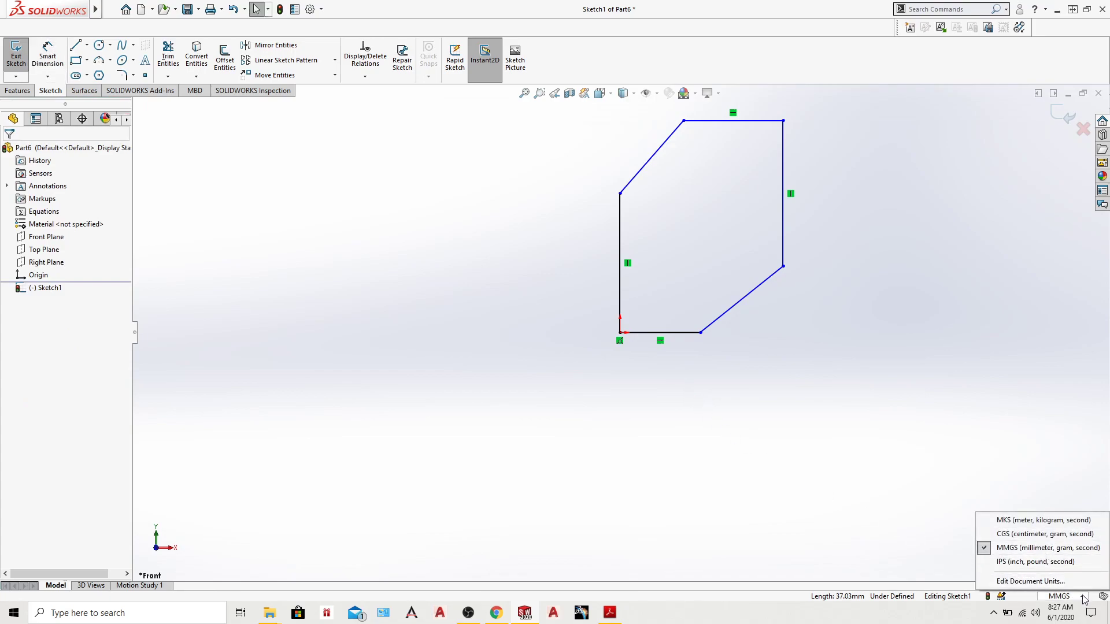
{"action": "left_click", "coordinate": [1022, 561]}
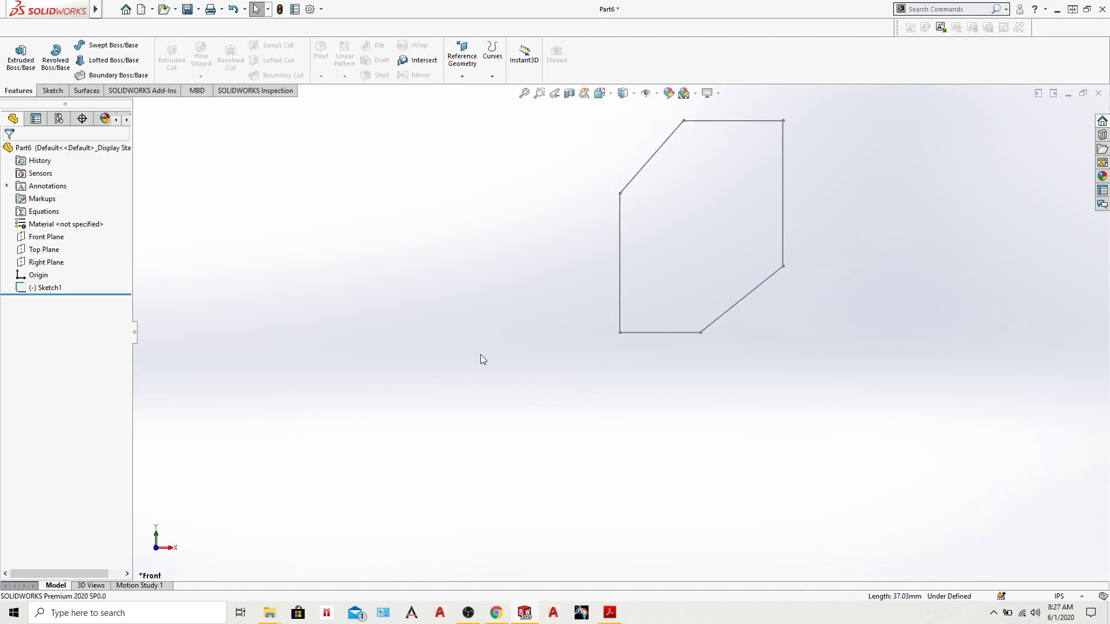
{"action": "left_click", "coordinate": [50, 287]}
{"action": "left_click", "coordinate": [58, 259]}
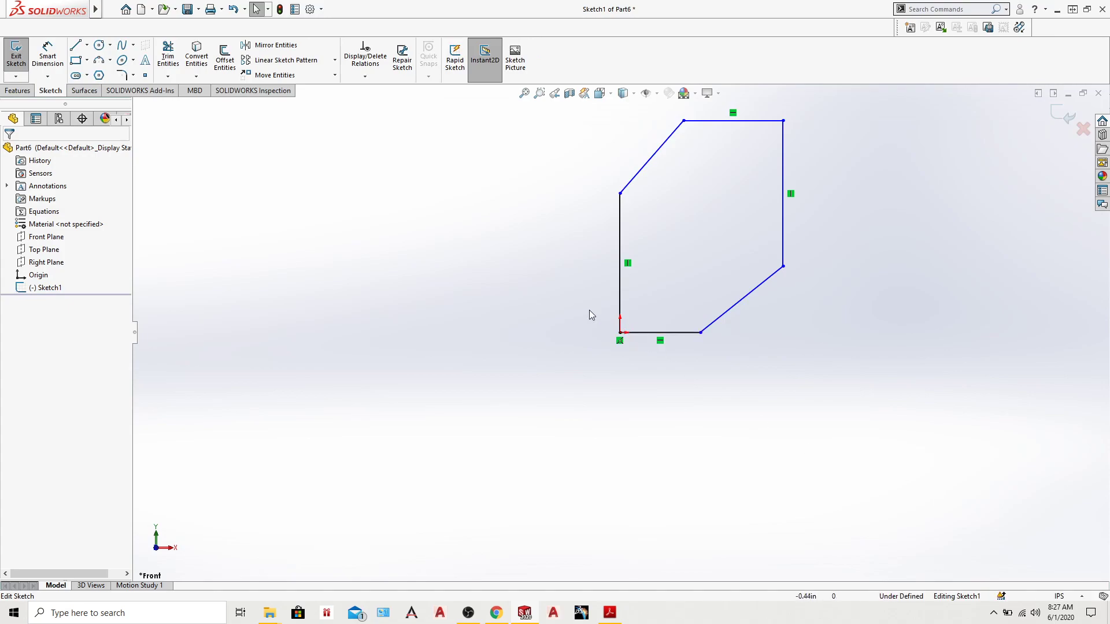
Step: Dimension the profile's bottom horizontal line with Smart Dimension and set its length to 0.75 in
{"action": "left_click", "coordinate": [47, 55]}
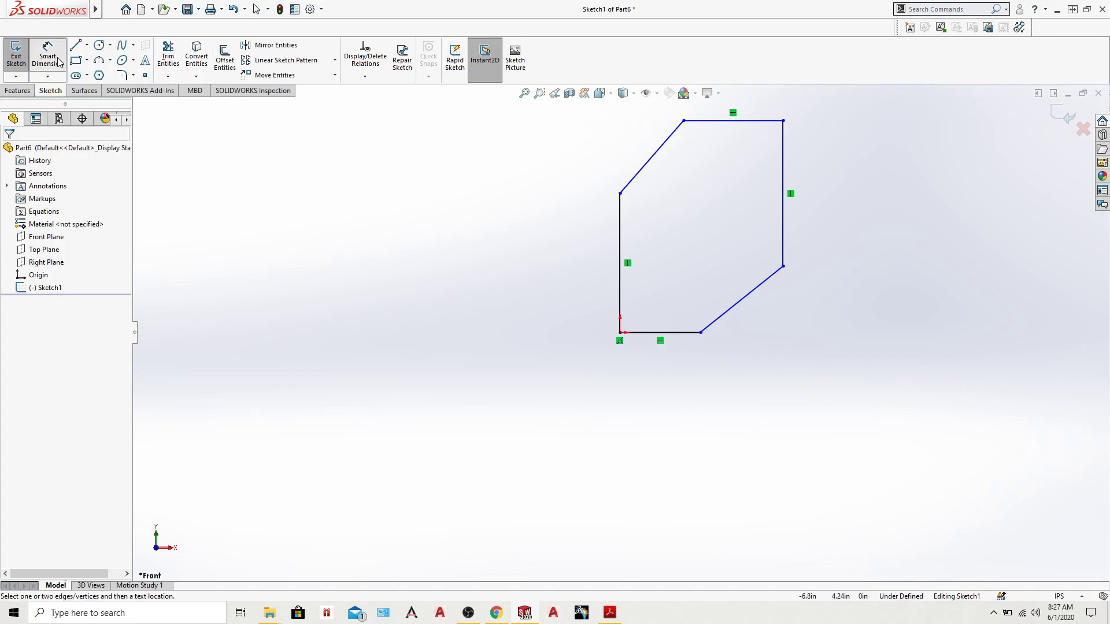
{"action": "left_click", "coordinate": [681, 333]}
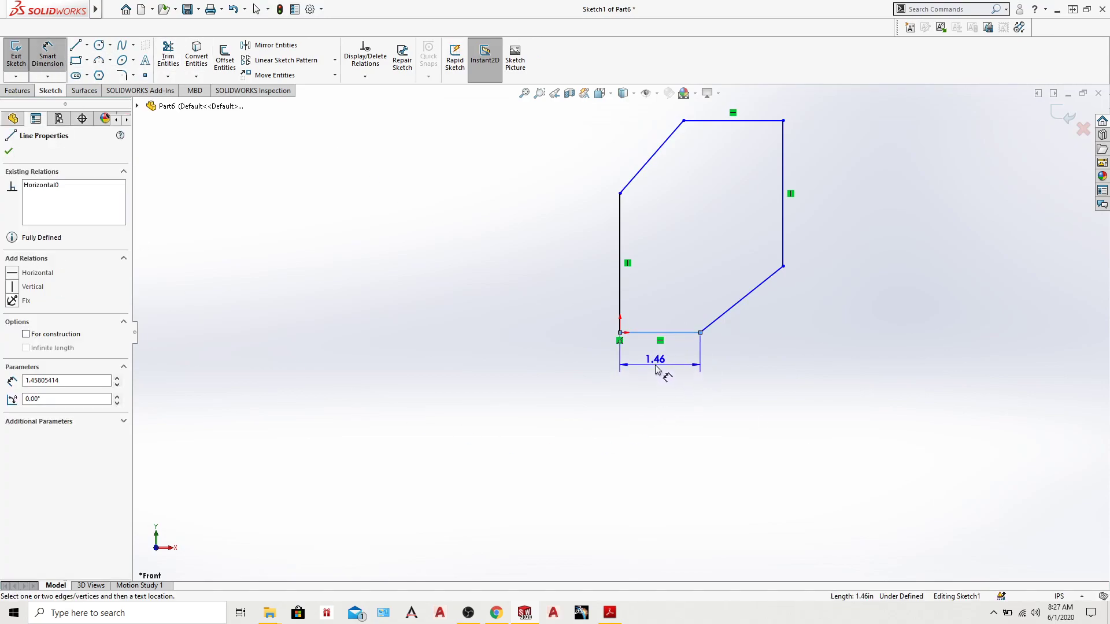
{"action": "left_click", "coordinate": [657, 370]}
{"action": "key", "text": "BackSpace"}
{"action": "type", "text": ".75"}
{"action": "key", "text": "Return"}
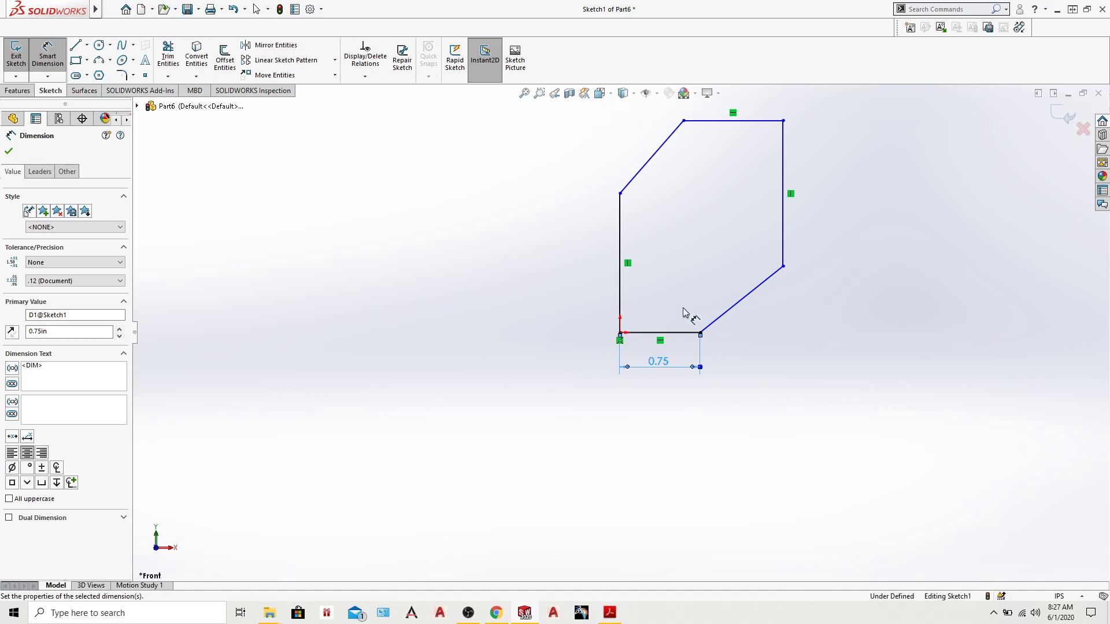
Step: Dimension the overall width between the left and right vertical lines and set it to 1.75 in
{"action": "left_click", "coordinate": [623, 279]}
{"action": "left_click", "coordinate": [784, 234]}
{"action": "left_click", "coordinate": [710, 412]}
{"action": "type", "text": "1.52158273"}
{"action": "key", "text": "Return"}
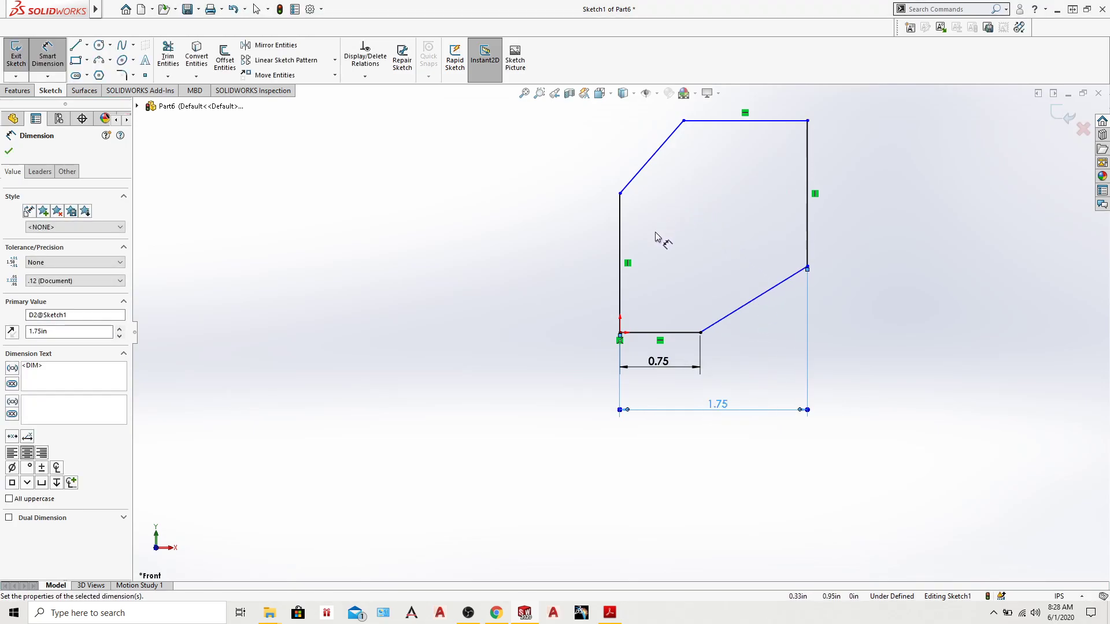
Step: Dimension the left vertical line and set its length to 1.5 in
{"action": "left_click", "coordinate": [621, 243]}
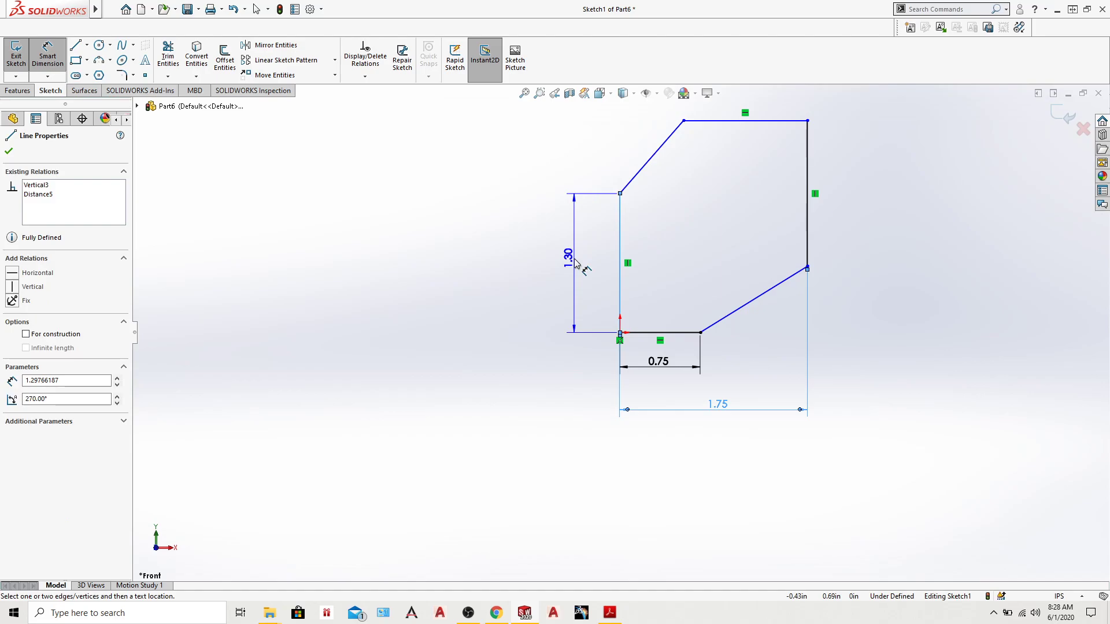
{"action": "left_click", "coordinate": [577, 263]}
{"action": "type", "text": "1.5"}
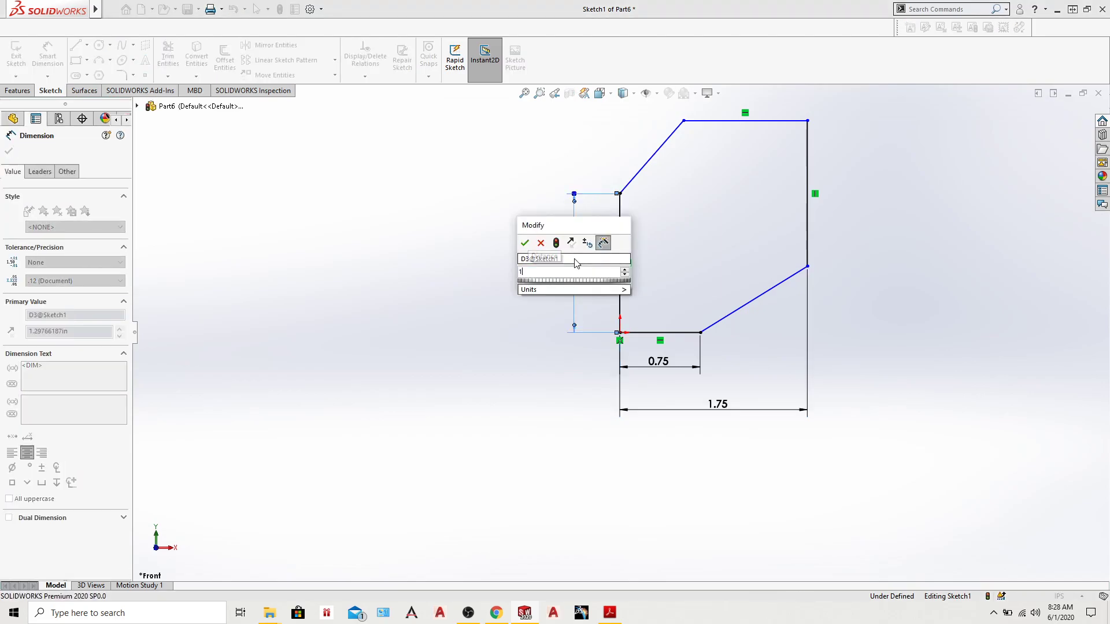
{"action": "key", "text": "Return"}
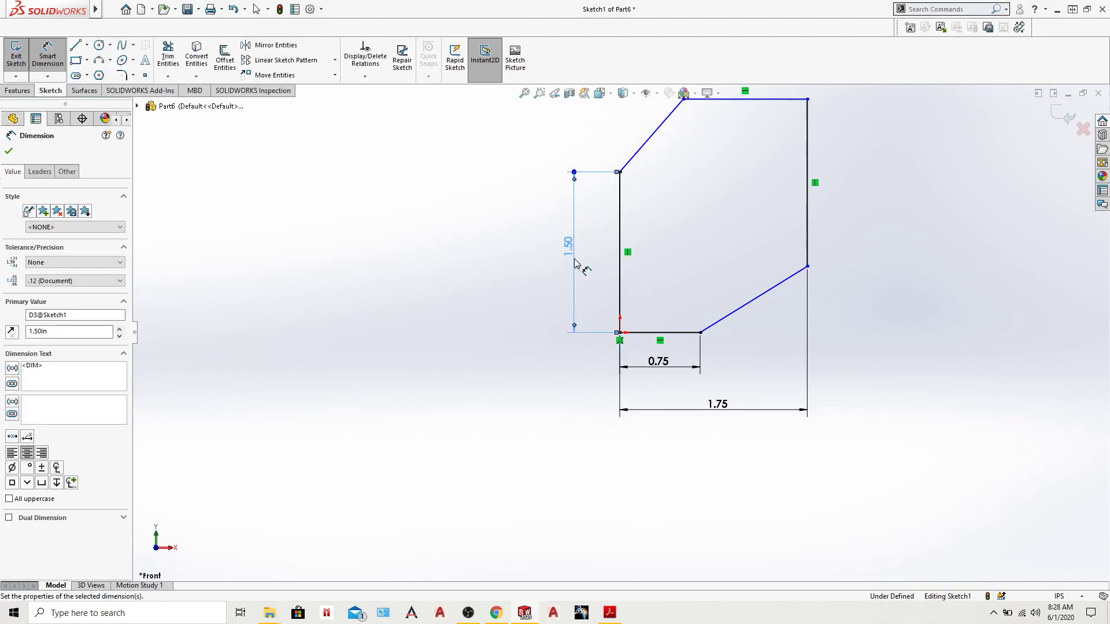
Step: Dimension the overall height between the profile's bottom and top horizontal lines and set it to 2.5 in
{"action": "left_click", "coordinate": [525, 94]}
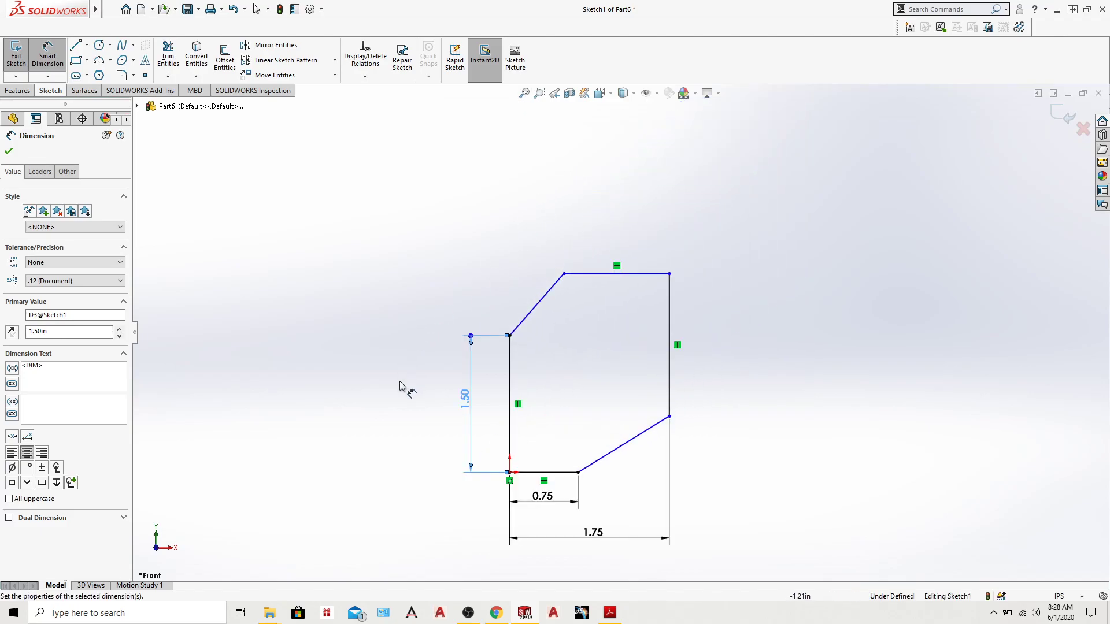
{"action": "left_click", "coordinate": [550, 473]}
{"action": "left_click", "coordinate": [619, 274]}
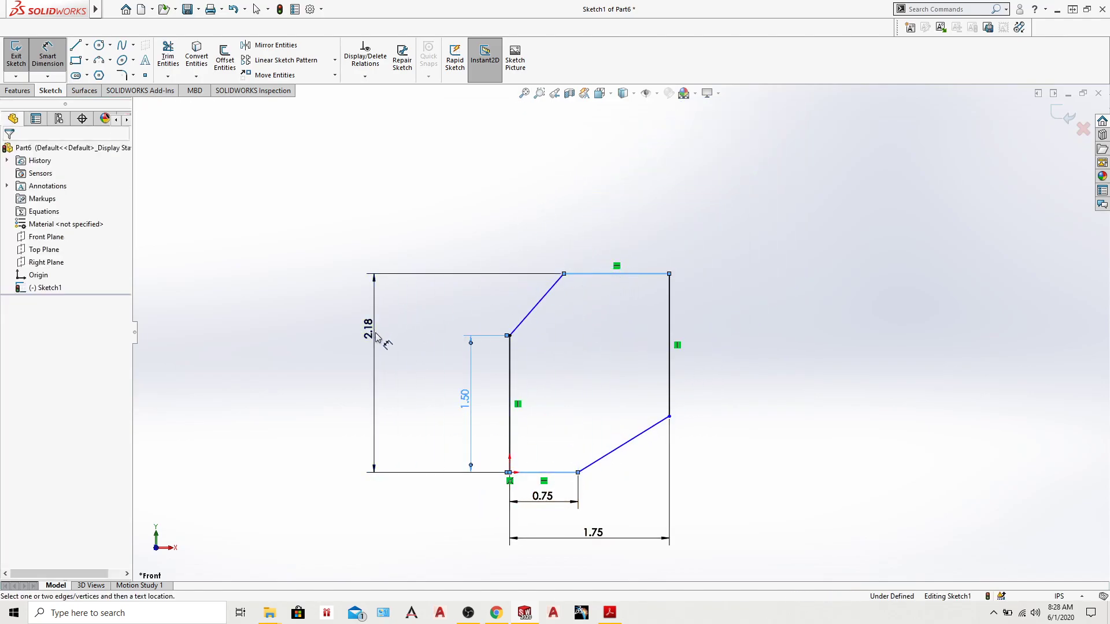
{"action": "left_click", "coordinate": [382, 341]}
{"action": "type", "text": "2.5"}
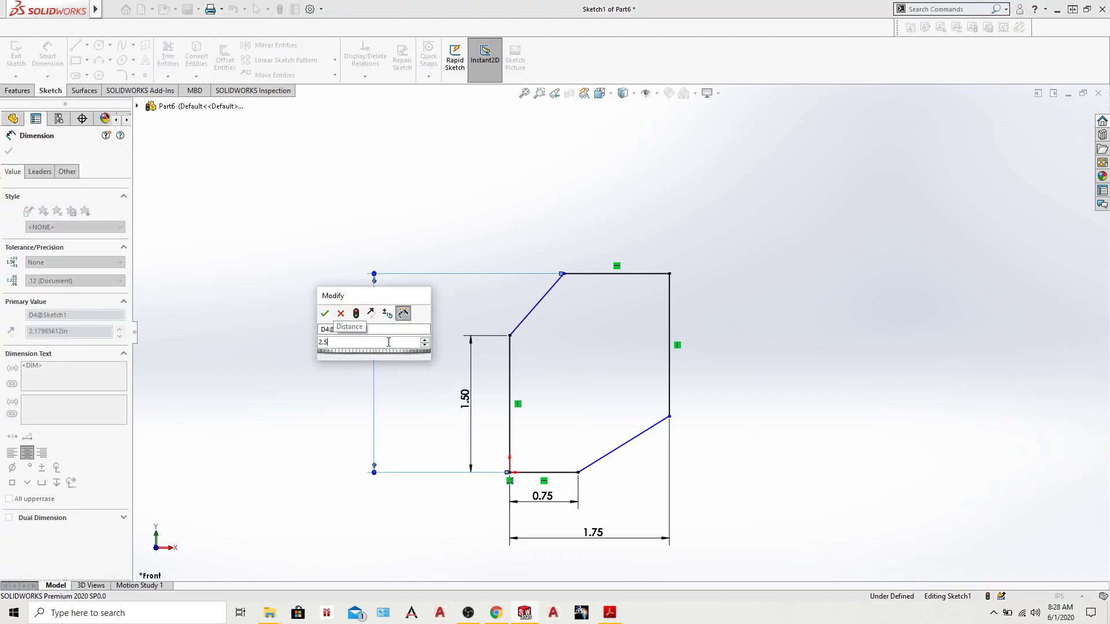
{"action": "key", "text": "Return"}
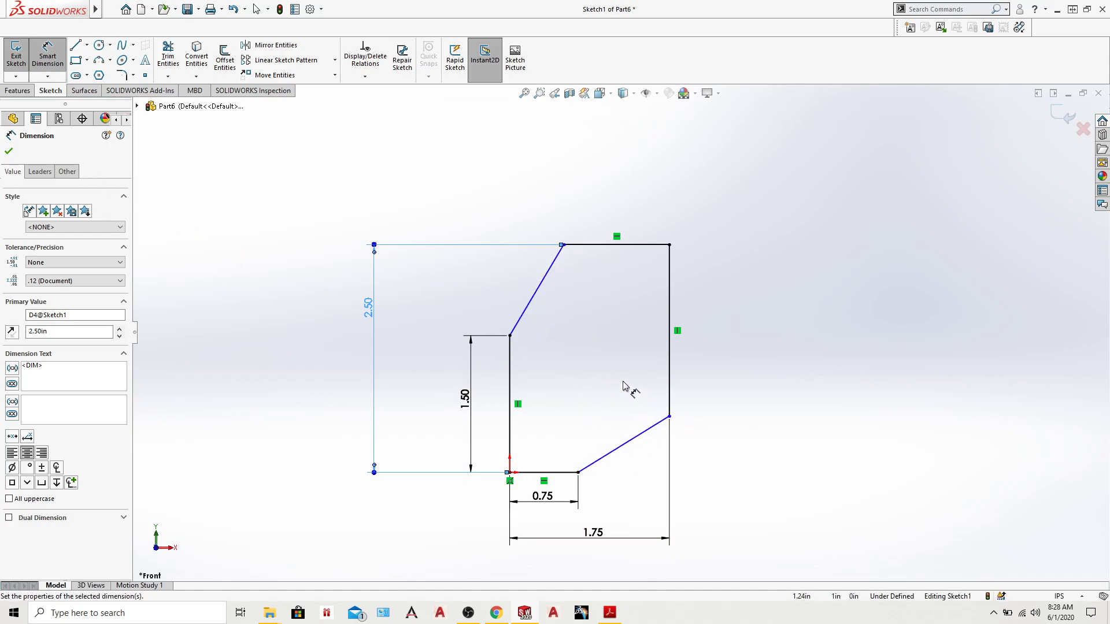
Step: Dimension the angle between the lower-right slanted line and the bottom horizontal line and set it to 40 degrees
{"action": "left_click", "coordinate": [645, 440]}
{"action": "left_click", "coordinate": [564, 471]}
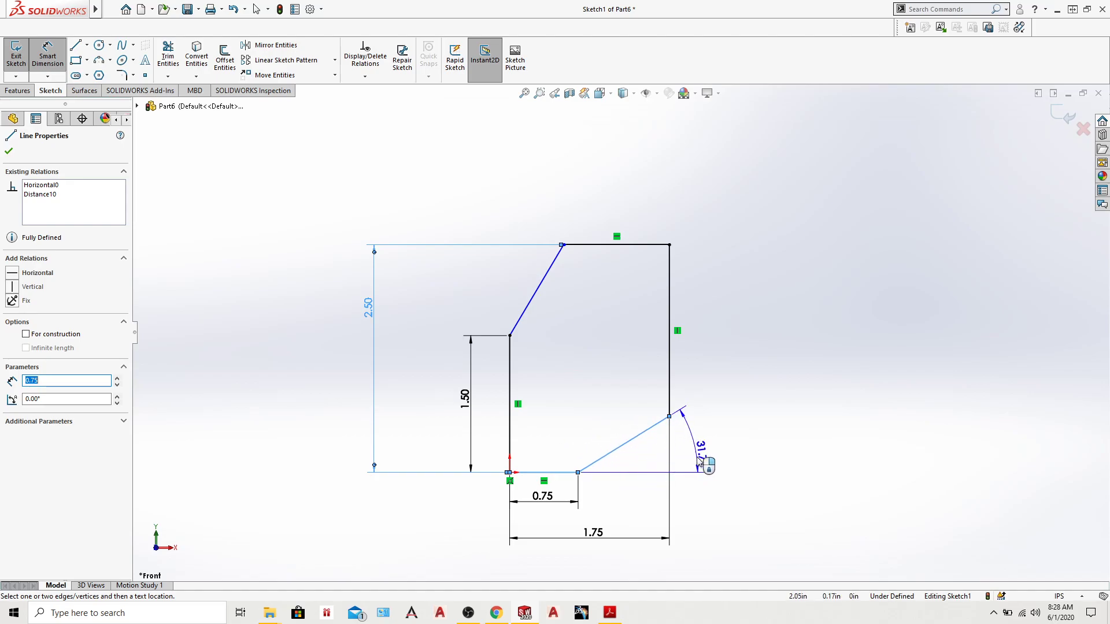
{"action": "left_click", "coordinate": [710, 461]}
{"action": "type", "text": "40"}
{"action": "key", "text": "Return"}
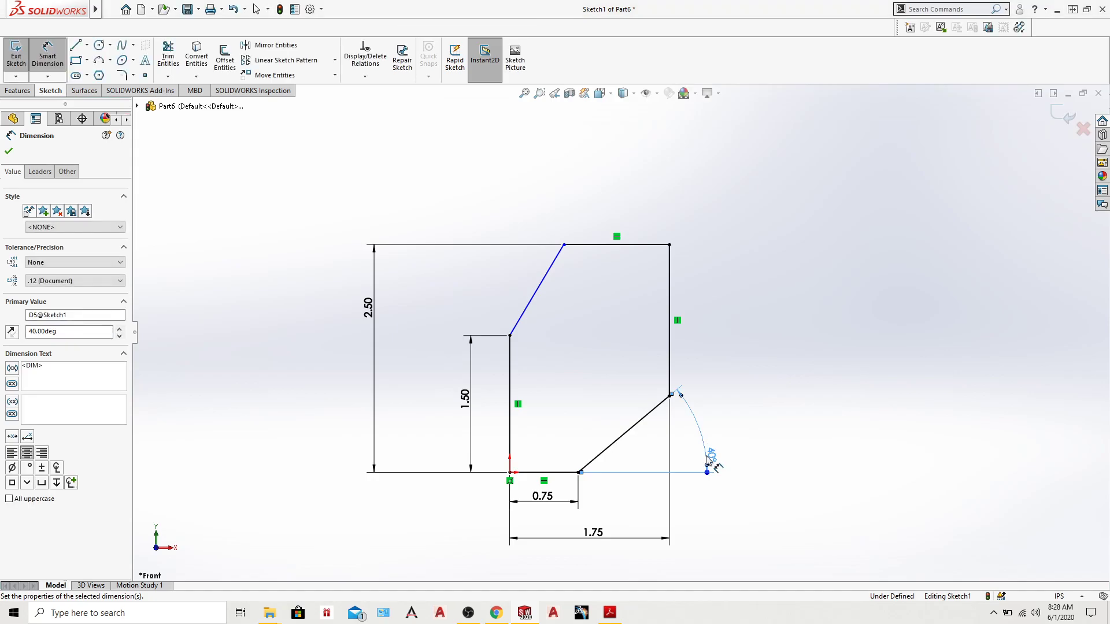
Step: Dimension the angle between the upper-left slanted line and the left vertical line, set it to 30 degrees, and finish dimensioning
{"action": "left_click", "coordinate": [550, 269]}
{"action": "left_click", "coordinate": [511, 354]}
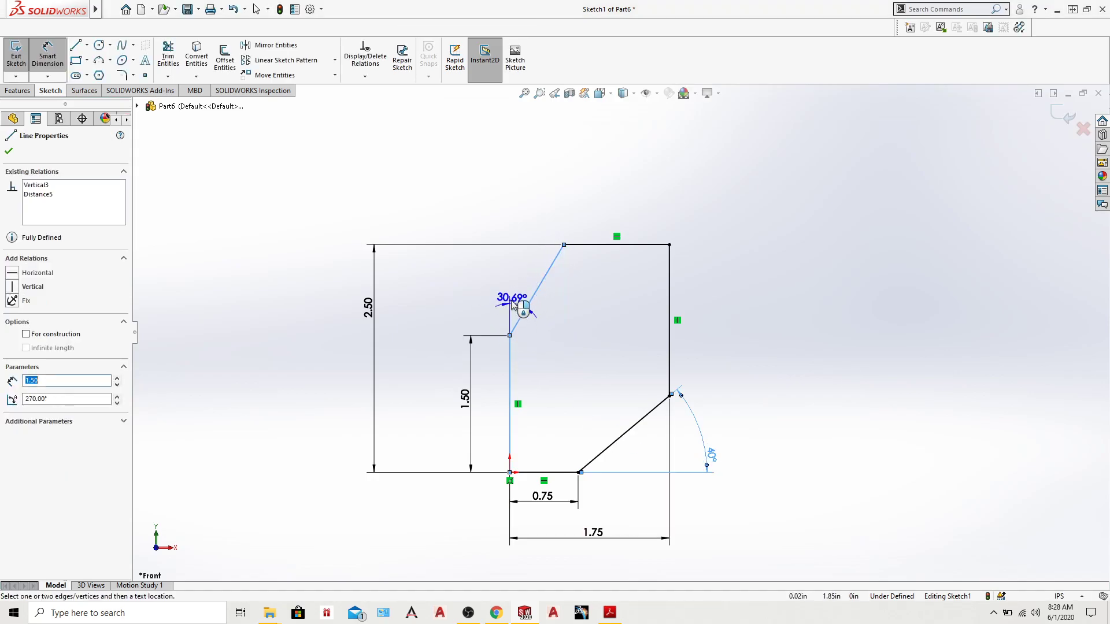
{"action": "left_click", "coordinate": [527, 267]}
{"action": "type", "text": "30.00deg"}
{"action": "key", "text": "Return"}
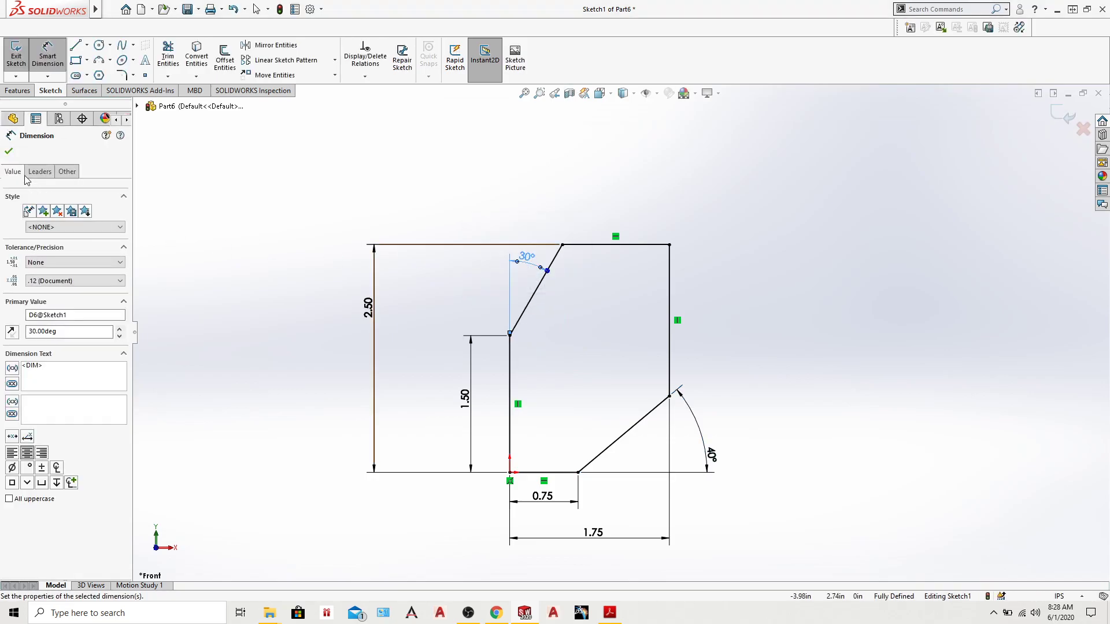
{"action": "left_click", "coordinate": [8, 152]}
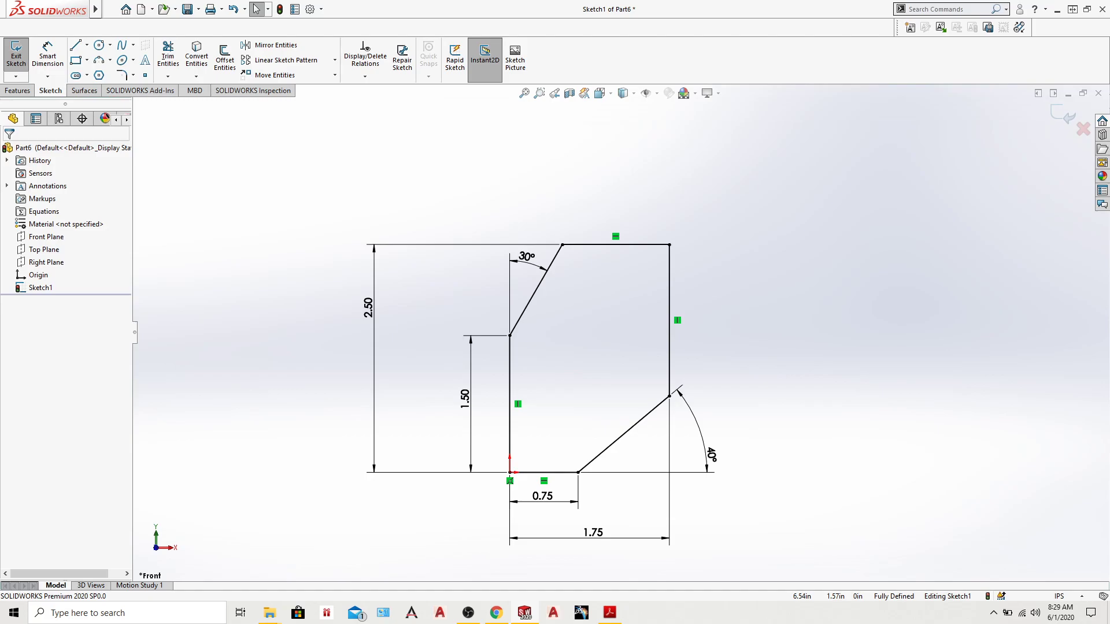
Step: Exit the sketch and extrude Sketch1 as a blind boss, pulling the depth freehand beyond the default thickness
{"action": "left_click", "coordinate": [18, 49]}
{"action": "left_click", "coordinate": [21, 55]}
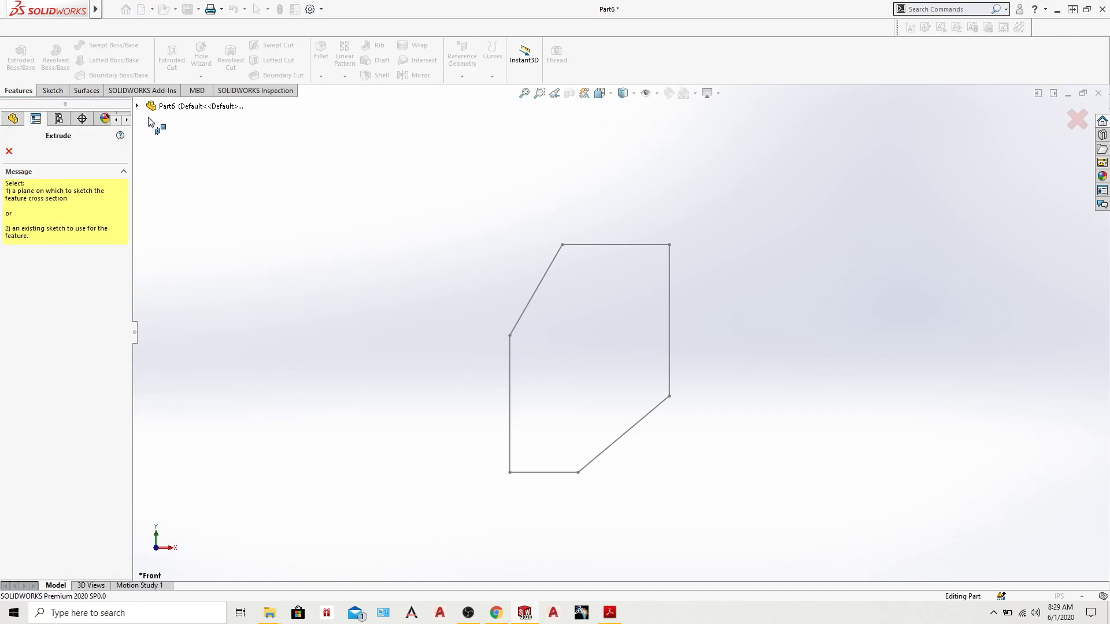
{"action": "left_click", "coordinate": [137, 106]}
{"action": "left_click", "coordinate": [183, 246]}
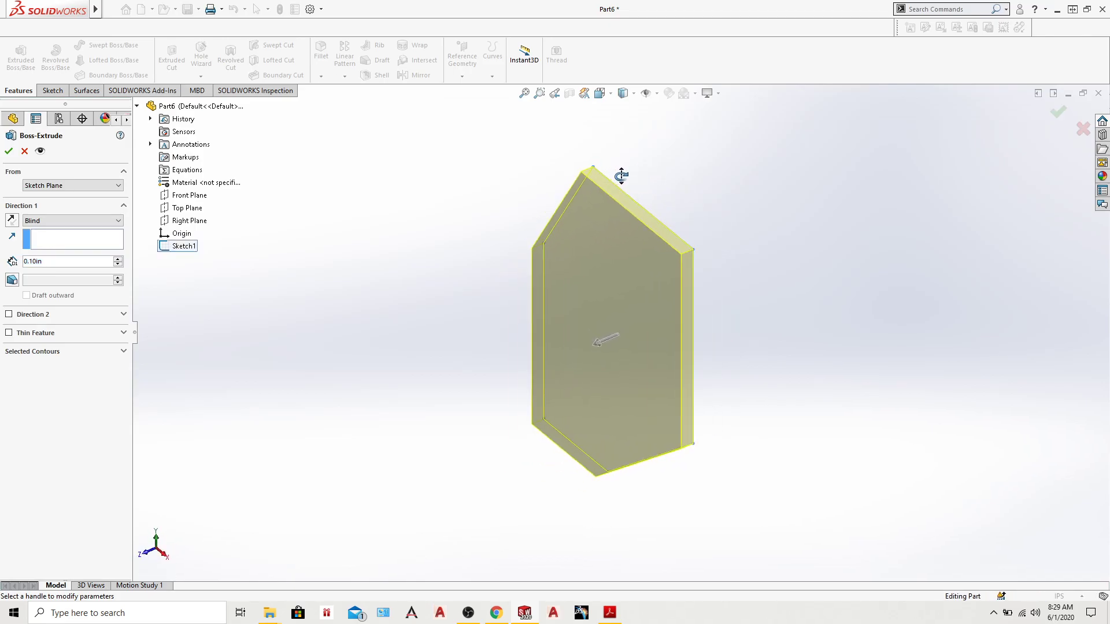
{"action": "mouse_move", "coordinate": [617, 332]}
{"action": "left_mouse_down"}
{"action": "mouse_move", "coordinate": [526, 354]}
{"action": "mouse_move", "coordinate": [558, 365]}
{"action": "mouse_move", "coordinate": [576, 351]}
{"action": "left_mouse_up"}
{"action": "left_click", "coordinate": [7, 153]}
{"action": "mouse_move", "coordinate": [792, 203]}
{"action": "middle_mouse_down"}
{"action": "mouse_move", "coordinate": [586, 224]}
{"action": "mouse_move", "coordinate": [792, 221]}
{"action": "mouse_move", "coordinate": [798, 208]}
{"action": "mouse_move", "coordinate": [775, 220]}
{"action": "mouse_move", "coordinate": [798, 228]}
{"action": "mouse_move", "coordinate": [775, 268]}
{"action": "middle_mouse_up"}
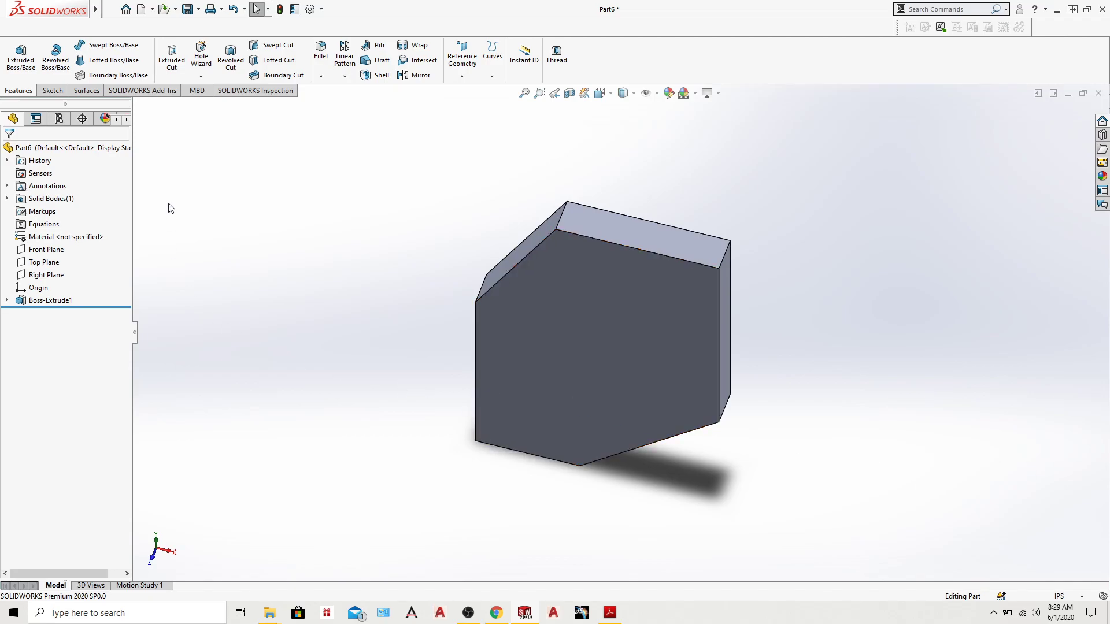
Step: Start a new sketch on the large front face of the extruded body and orient the view normal to it
{"action": "left_click", "coordinate": [53, 90]}
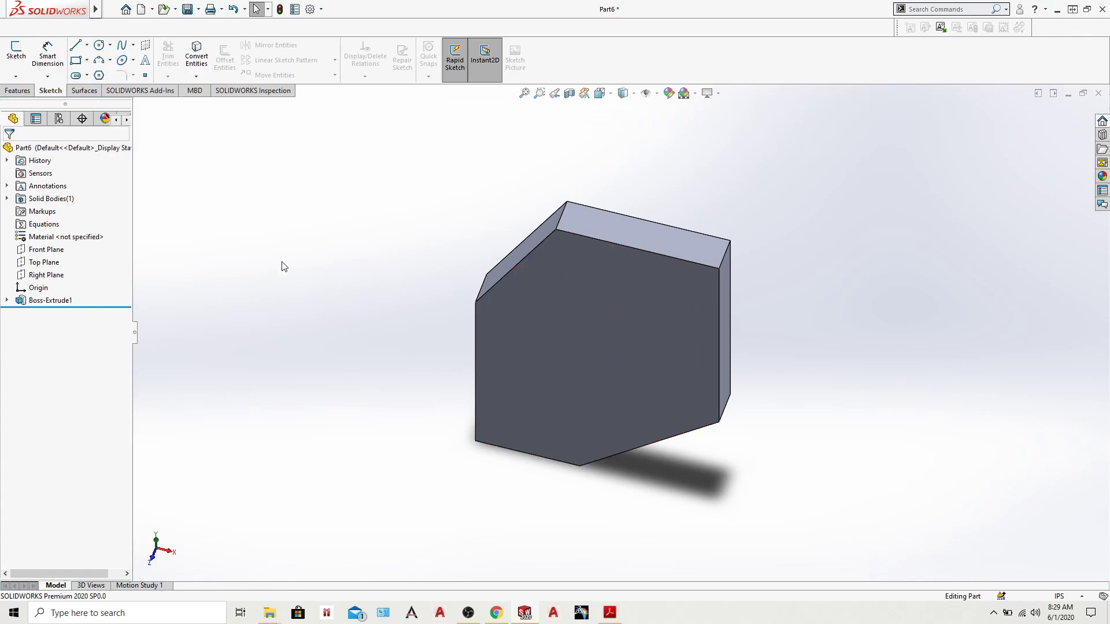
{"action": "left_click", "coordinate": [540, 342]}
{"action": "right_click", "coordinate": [584, 324]}
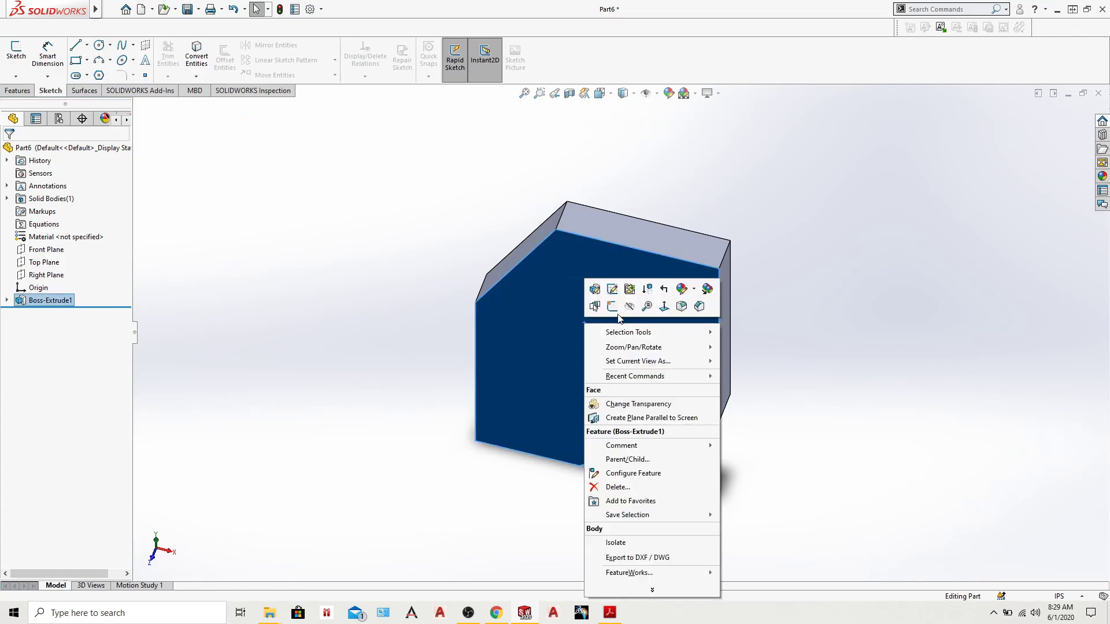
{"action": "left_click", "coordinate": [613, 307]}
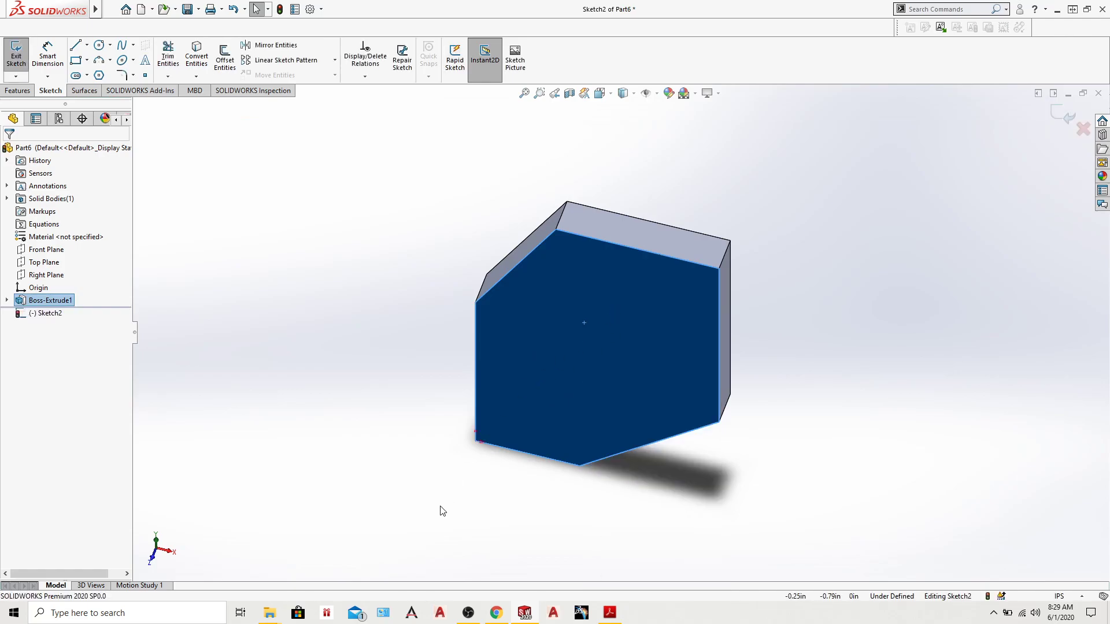
{"action": "right_click", "coordinate": [48, 317]}
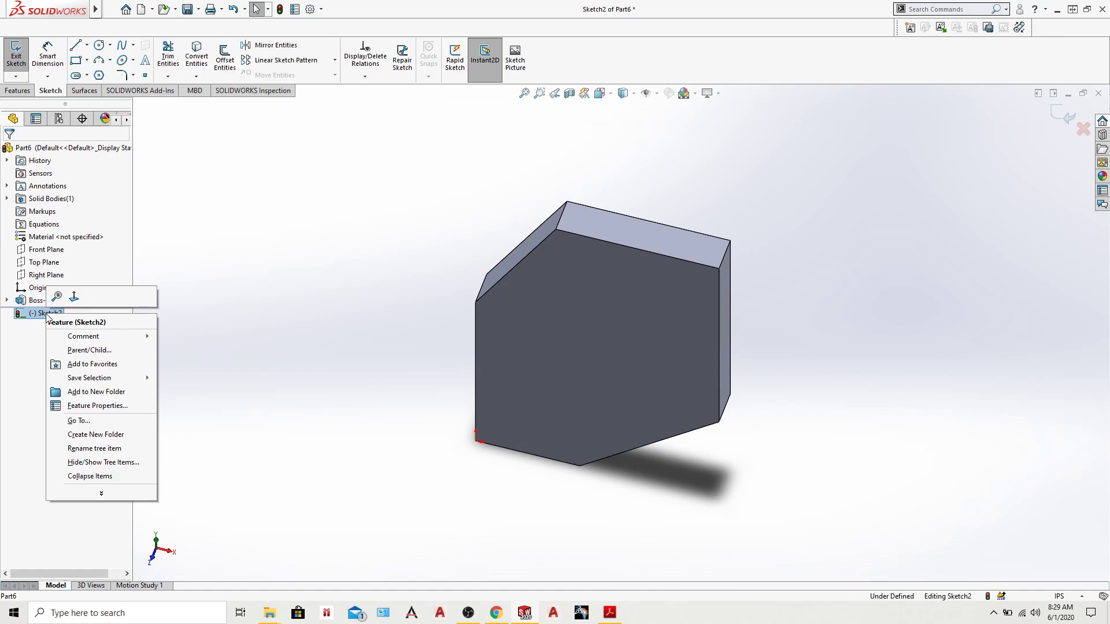
{"action": "left_click", "coordinate": [75, 298]}
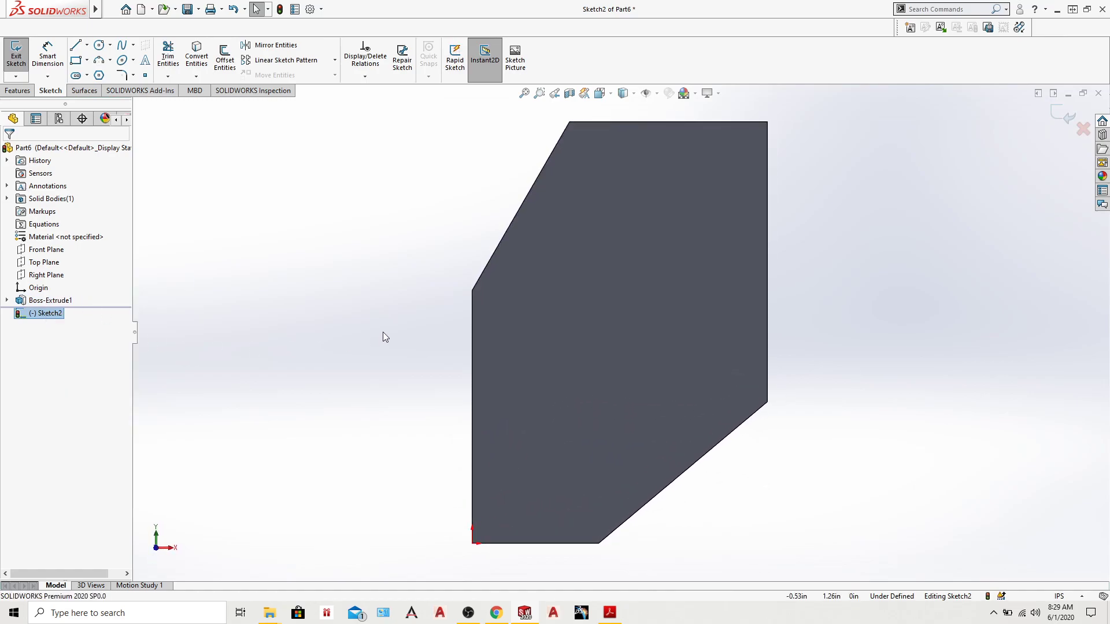
Step: Sketch two circles on the face, radius about 0.12 in near the upper-right corner and about 0.13 in near the lower-left corner
{"action": "left_click", "coordinate": [100, 45]}
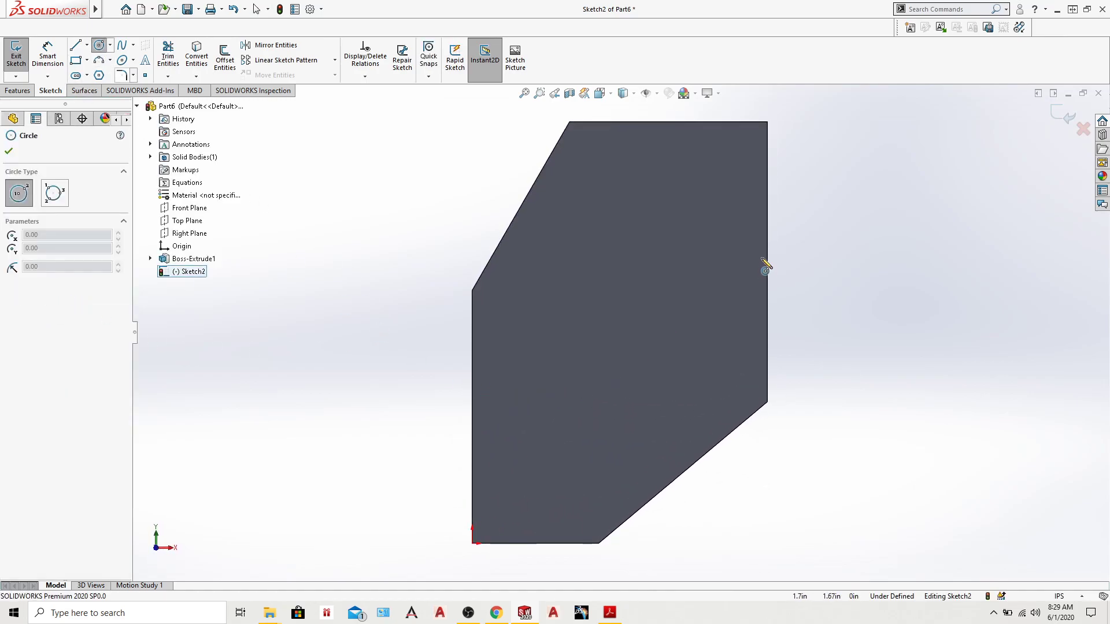
{"action": "left_click_drag", "start_coordinate": [737, 162], "coordinate": [757, 155]}
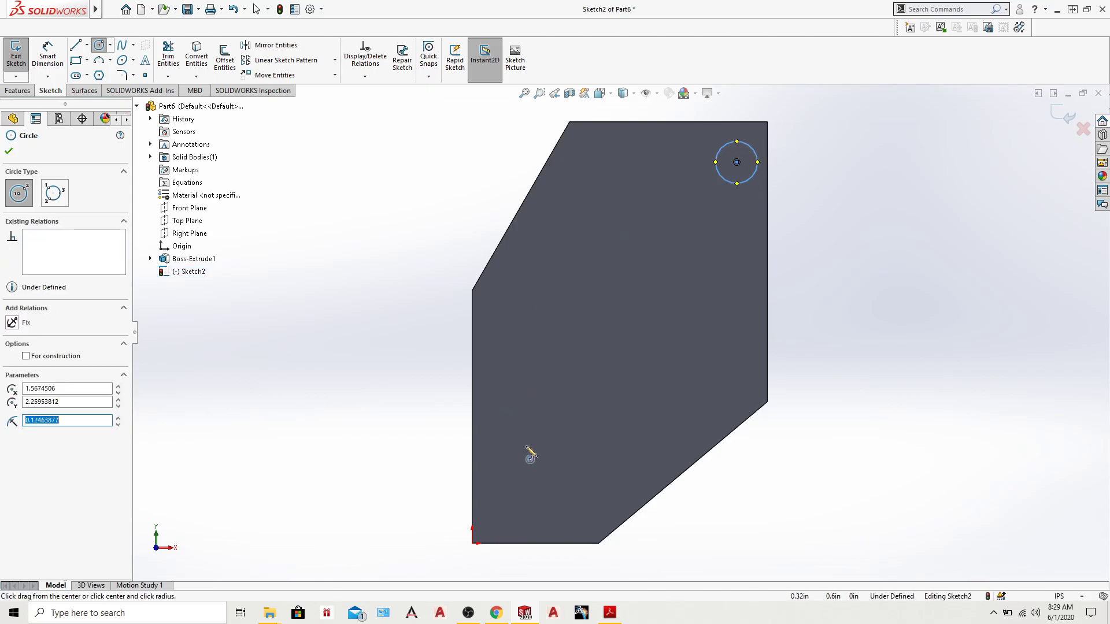
{"action": "left_click_drag", "start_coordinate": [507, 505], "coordinate": [522, 489]}
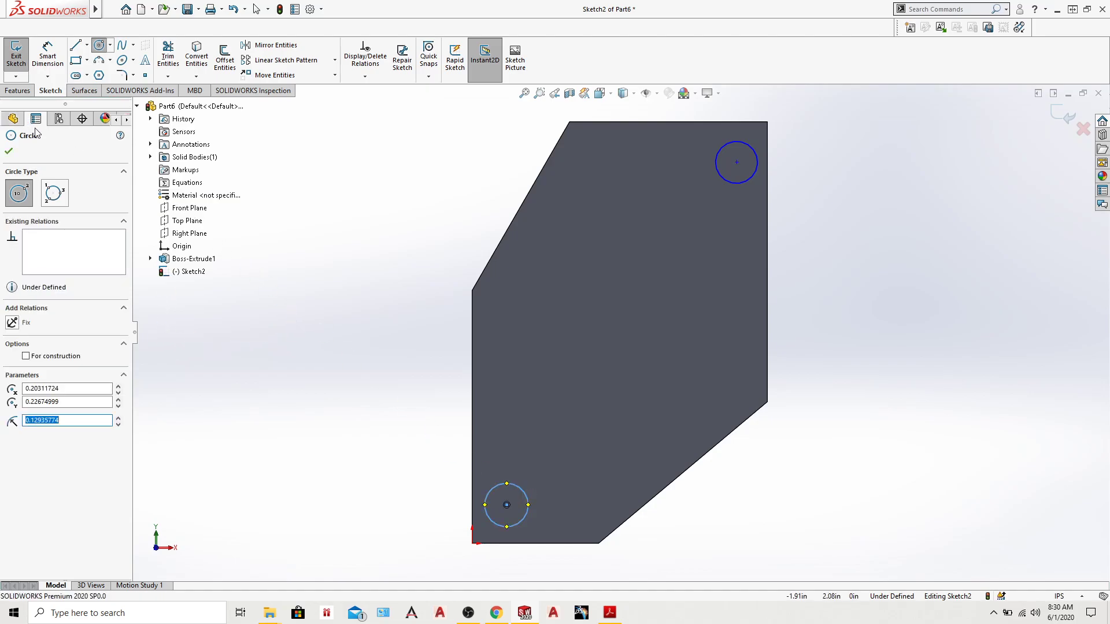
{"action": "left_click", "coordinate": [11, 150]}
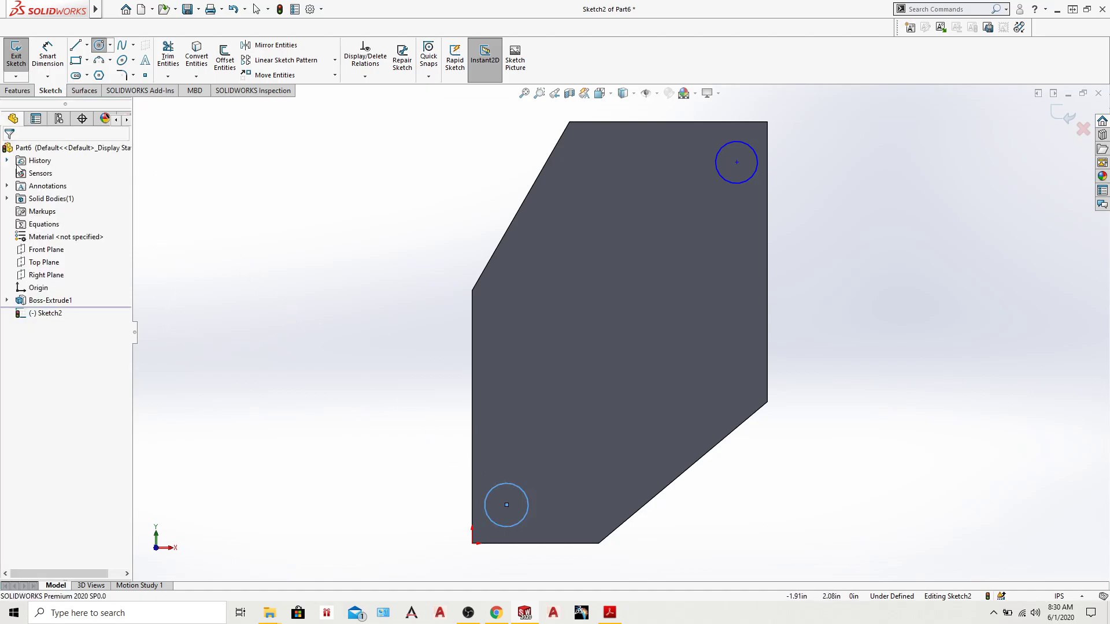
Step: Add an Equal relation between the two circles and set the upper circle's diameter to 0.25 in
{"action": "left_click", "coordinate": [728, 182], "text": "ctrl"}
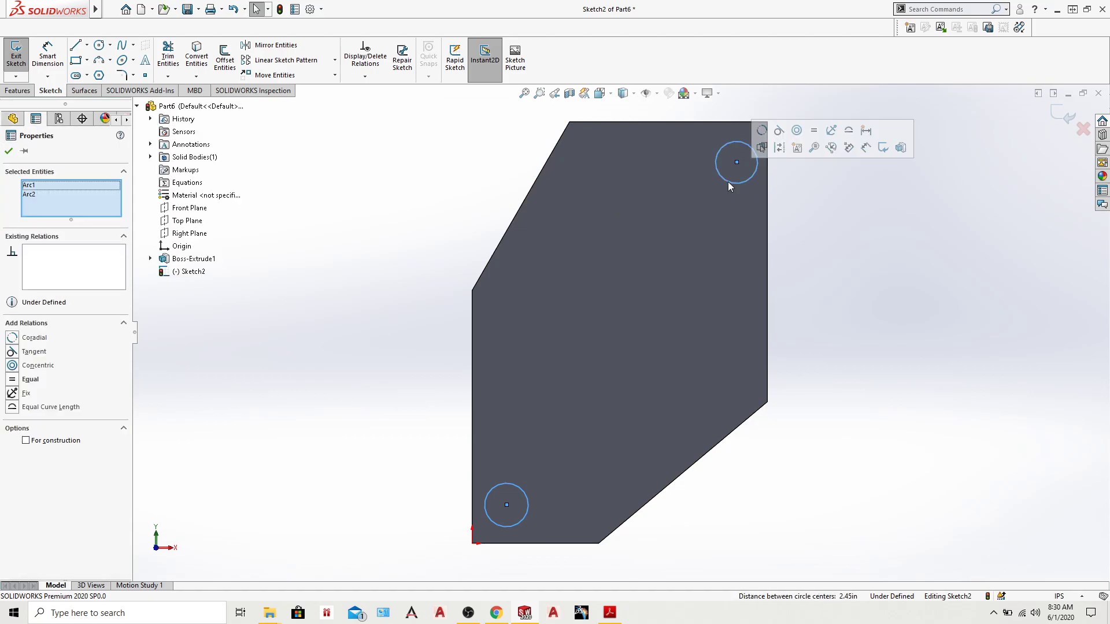
{"action": "left_click", "coordinate": [815, 132]}
{"action": "key", "text": "d"}
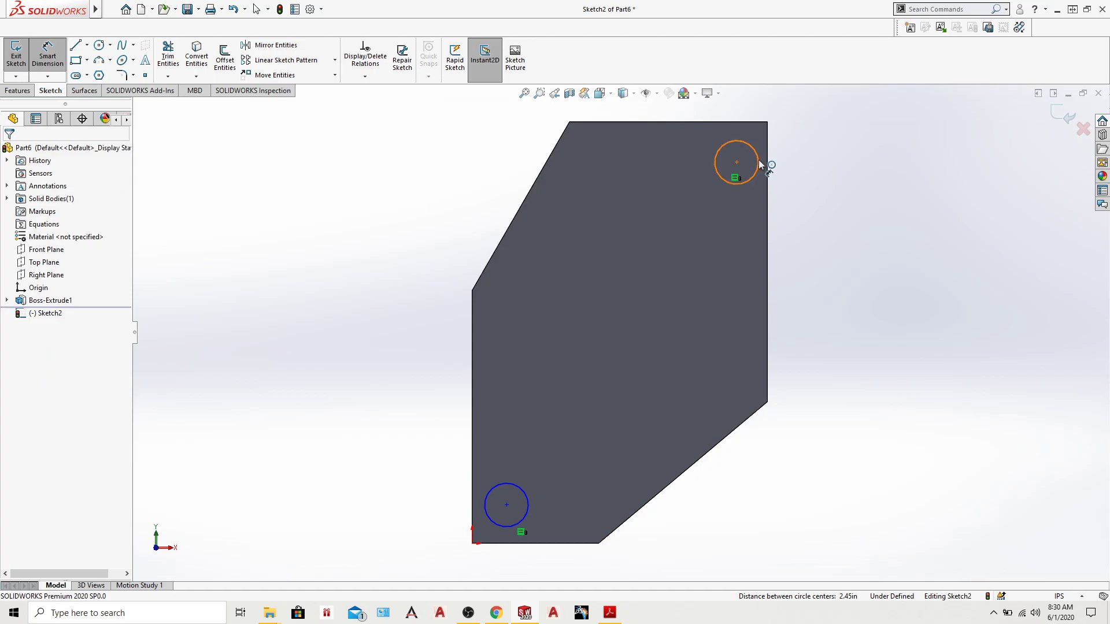
{"action": "left_click", "coordinate": [758, 164]}
{"action": "left_click", "coordinate": [800, 168]}
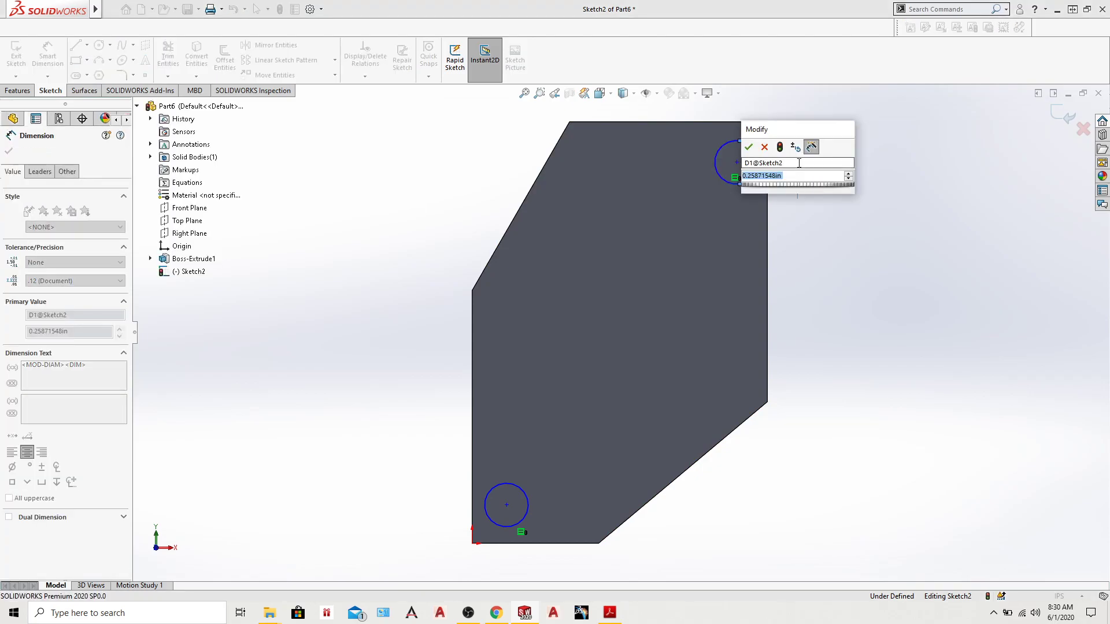
{"action": "type", "text": ".25"}
{"action": "key", "text": "Return"}
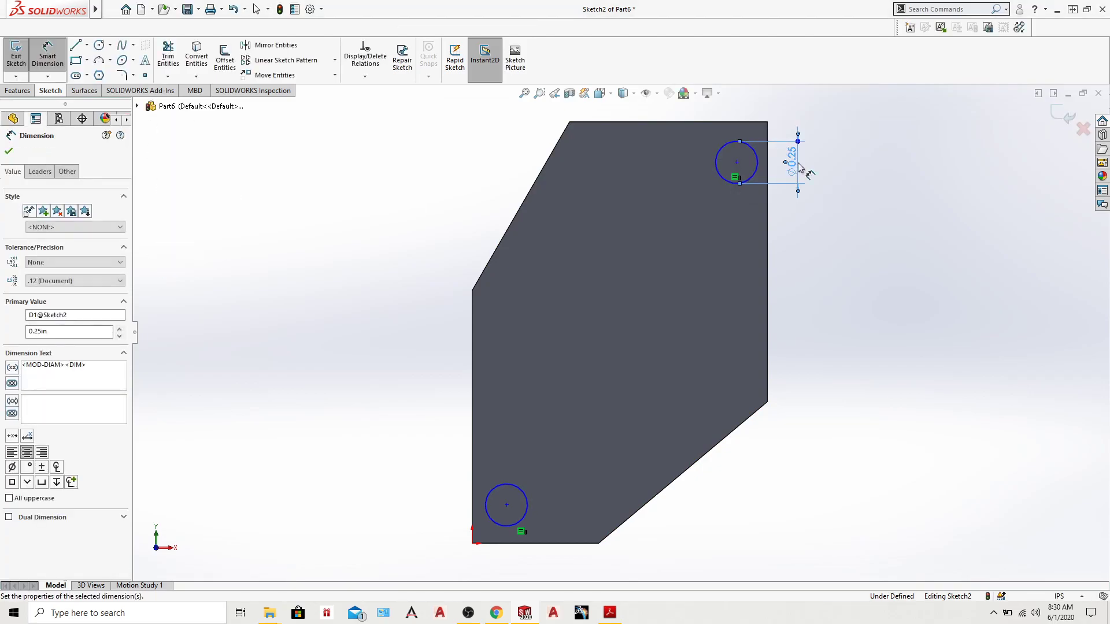
{"action": "left_click", "coordinate": [917, 198]}
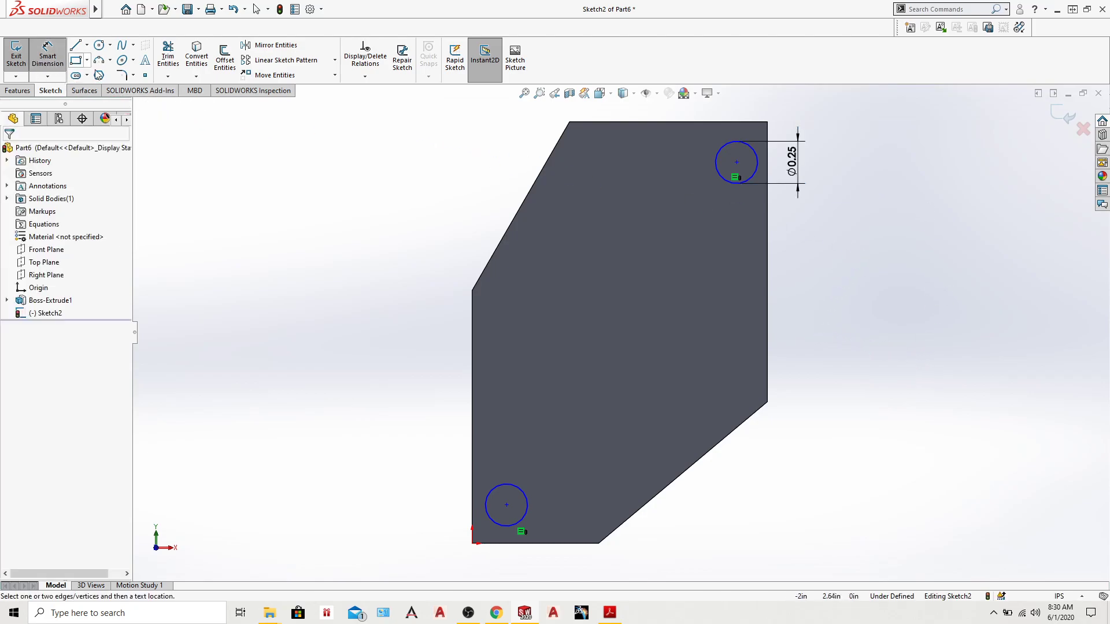
Step: Dimension the upper circle's center from the face's right vertical edge and set the distance to 0.15 in
{"action": "left_click", "coordinate": [737, 163]}
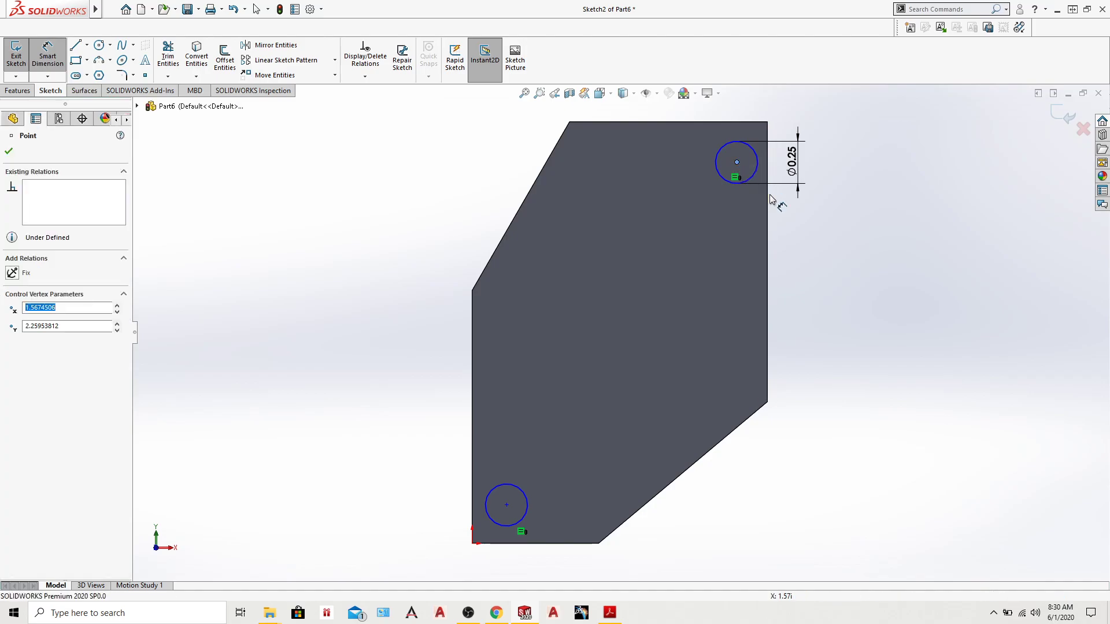
{"action": "left_click", "coordinate": [768, 179]}
{"action": "left_click", "coordinate": [833, 227]}
{"action": "type", "text": "0.15"}
{"action": "key", "text": "Return"}
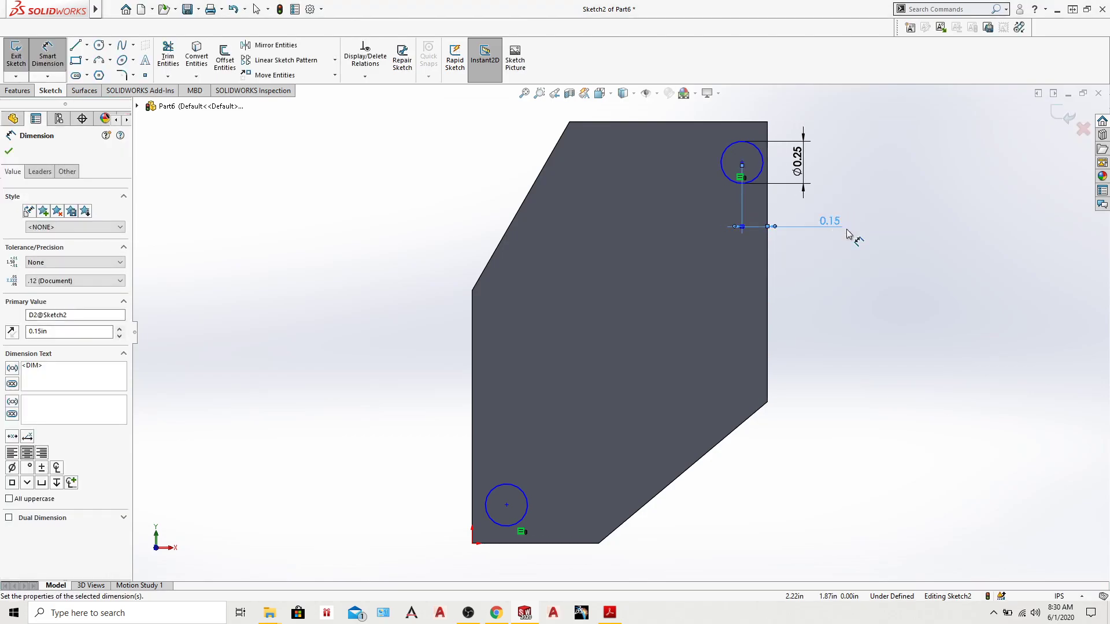
Step: Dimension the upper circle's center from the face's top edge and set the distance to 0.15 in
{"action": "left_click", "coordinate": [743, 165]}
{"action": "left_click", "coordinate": [742, 122]}
{"action": "left_click", "coordinate": [738, 109]}
{"action": "type", "text": ".15"}
{"action": "key", "text": "Return"}
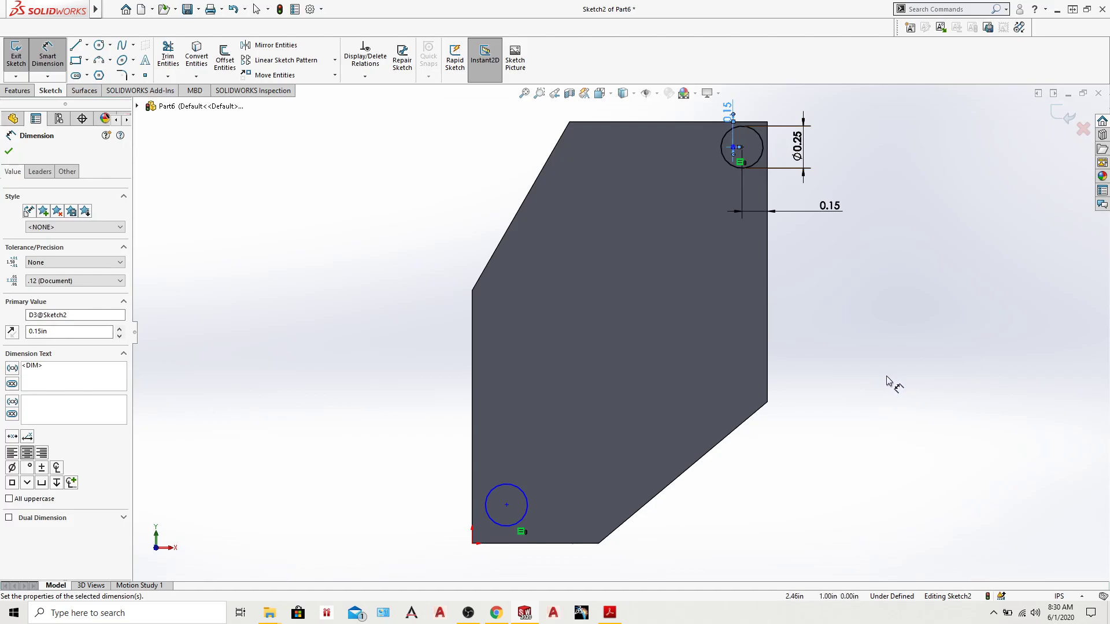
Step: Dimension the lower circle's center from the face's bottom edge and set the distance to 0.15 in
{"action": "left_click", "coordinate": [507, 505]}
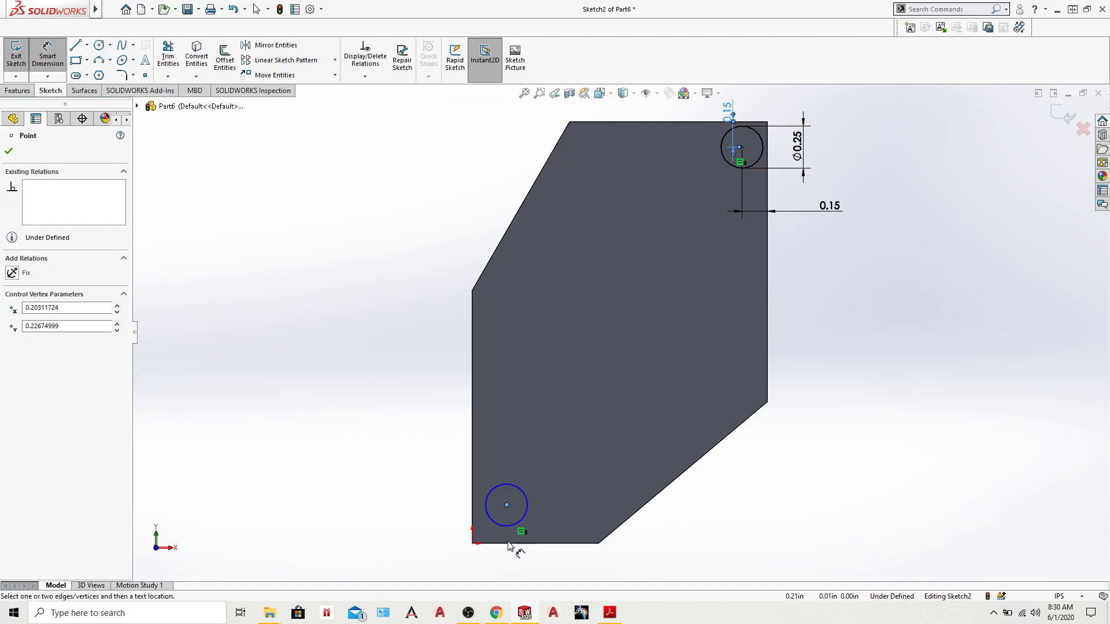
{"action": "left_click", "coordinate": [512, 543]}
{"action": "left_click", "coordinate": [518, 572]}
{"action": "type", "text": ".15"}
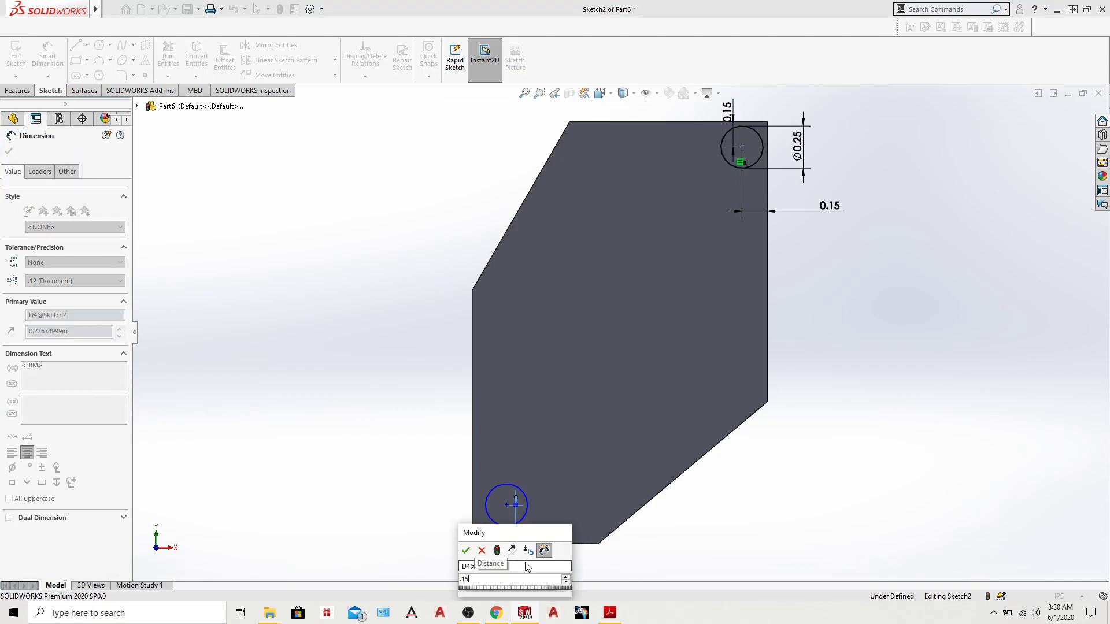
{"action": "key", "text": "Return"}
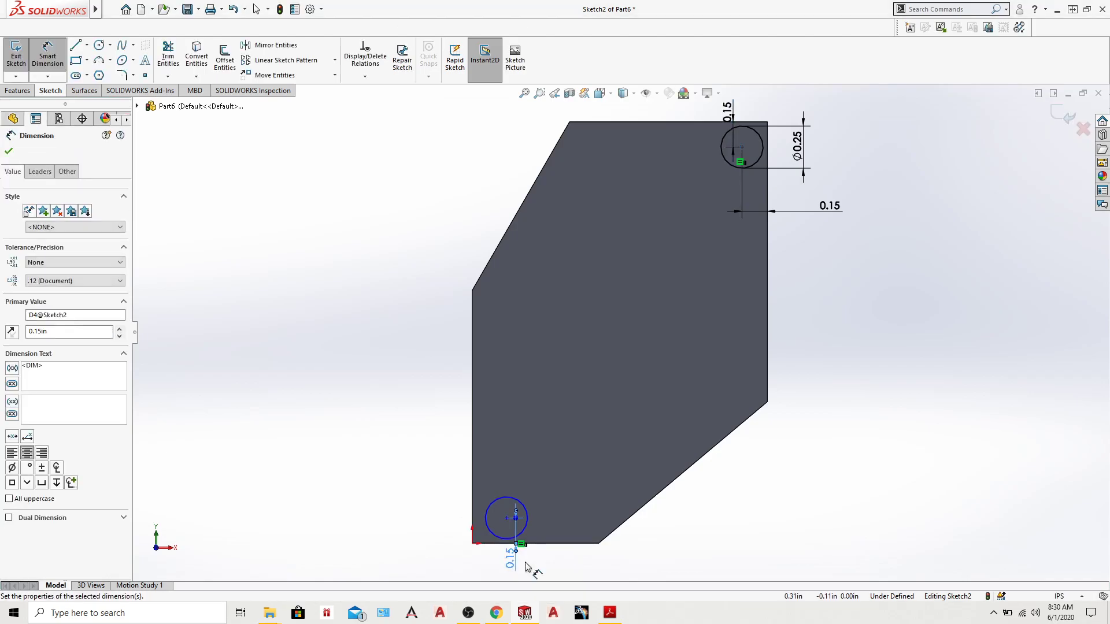
Step: Dimension the lower circle's center 0.15 in from the face's left vertical edge and exit the sketch
{"action": "left_click", "coordinate": [507, 518]}
{"action": "left_click", "coordinate": [473, 498]}
{"action": "left_click", "coordinate": [435, 501]}
{"action": "type", "text": ".15"}
{"action": "key", "text": "Return"}
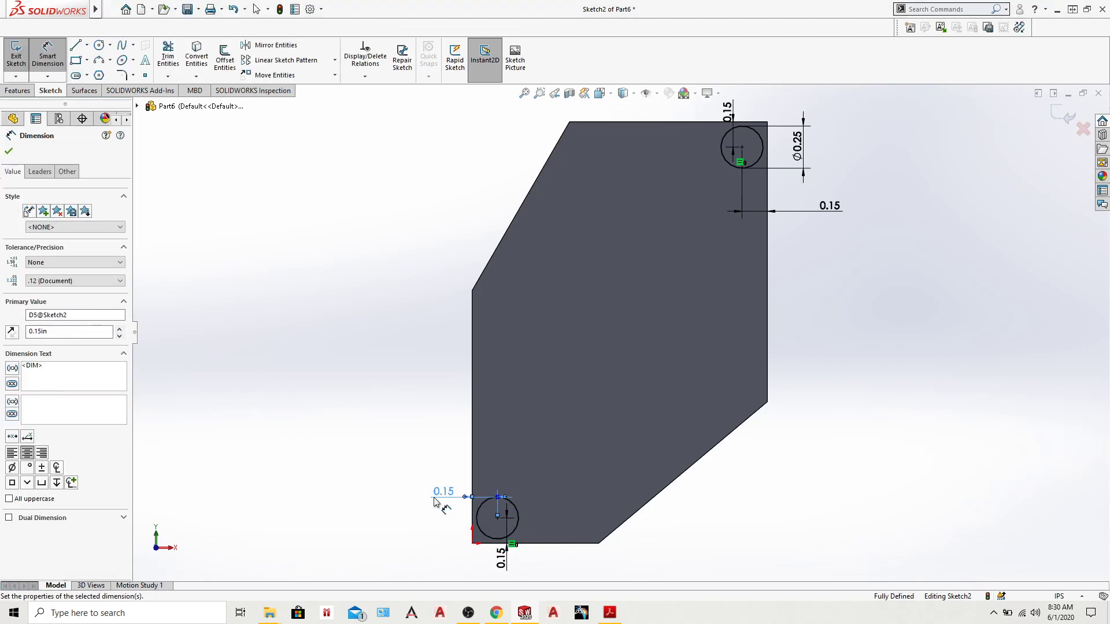
{"action": "left_click", "coordinate": [9, 152]}
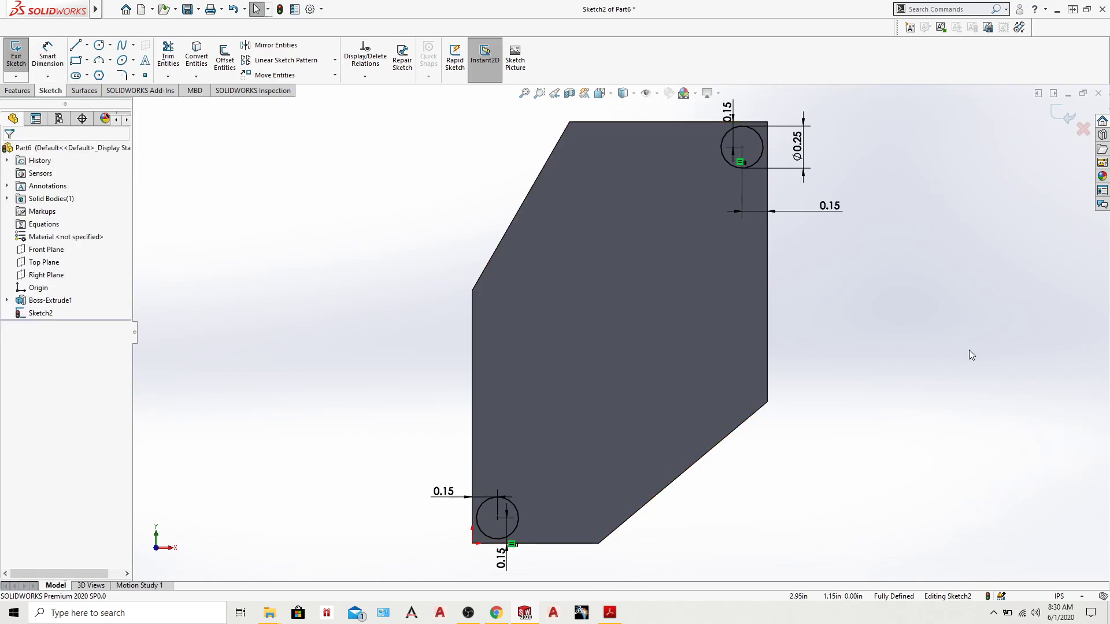
{"action": "left_click", "coordinate": [10, 58]}
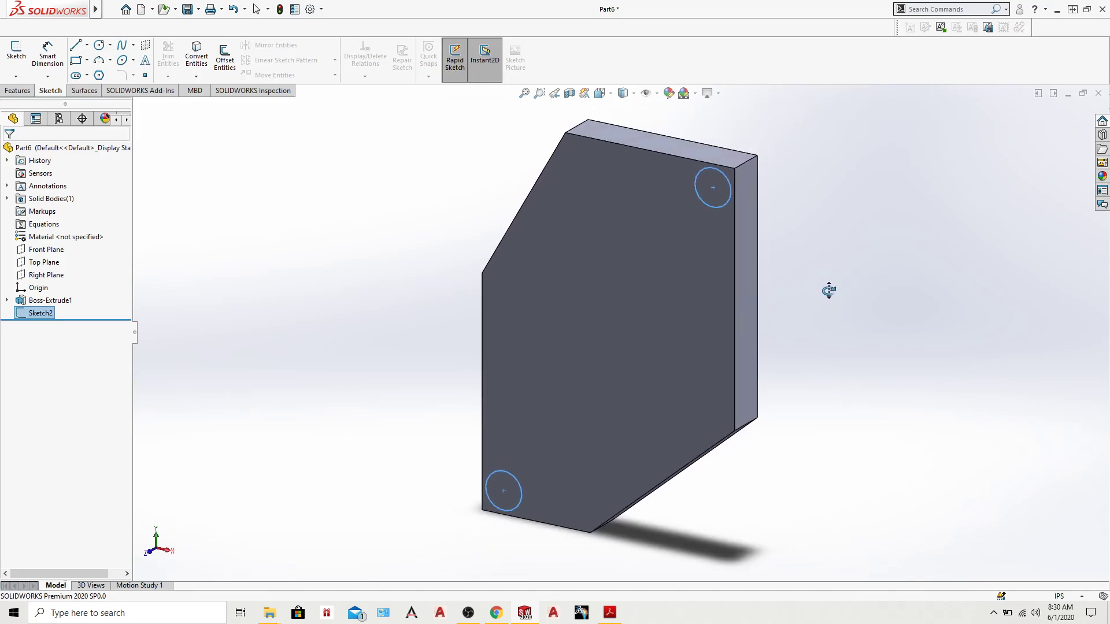
Step: Cut both sketched circles through the plate with a 0.26 in blind Extruded Cut, checking the detailed preview before accepting
{"action": "left_click", "coordinate": [18, 91]}
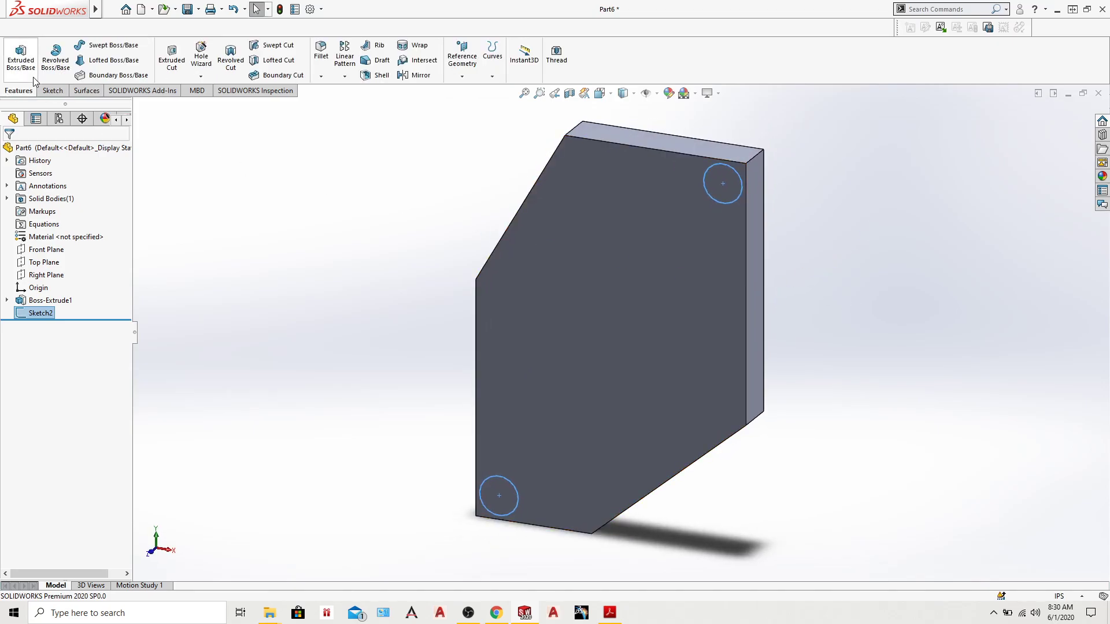
{"action": "left_click", "coordinate": [171, 64]}
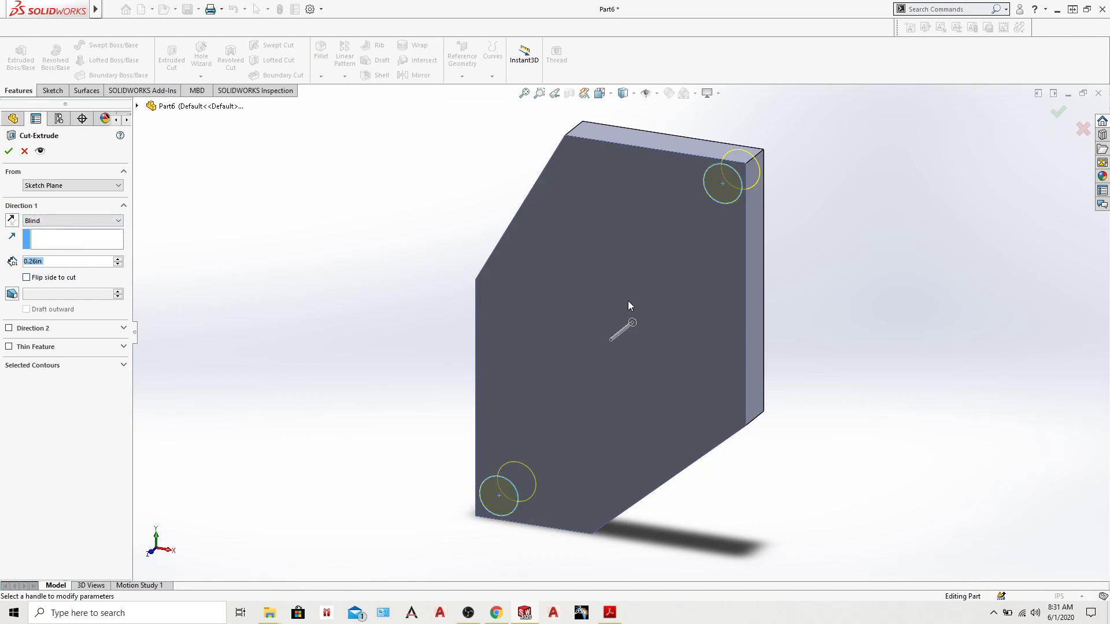
{"action": "left_click", "coordinate": [40, 151]}
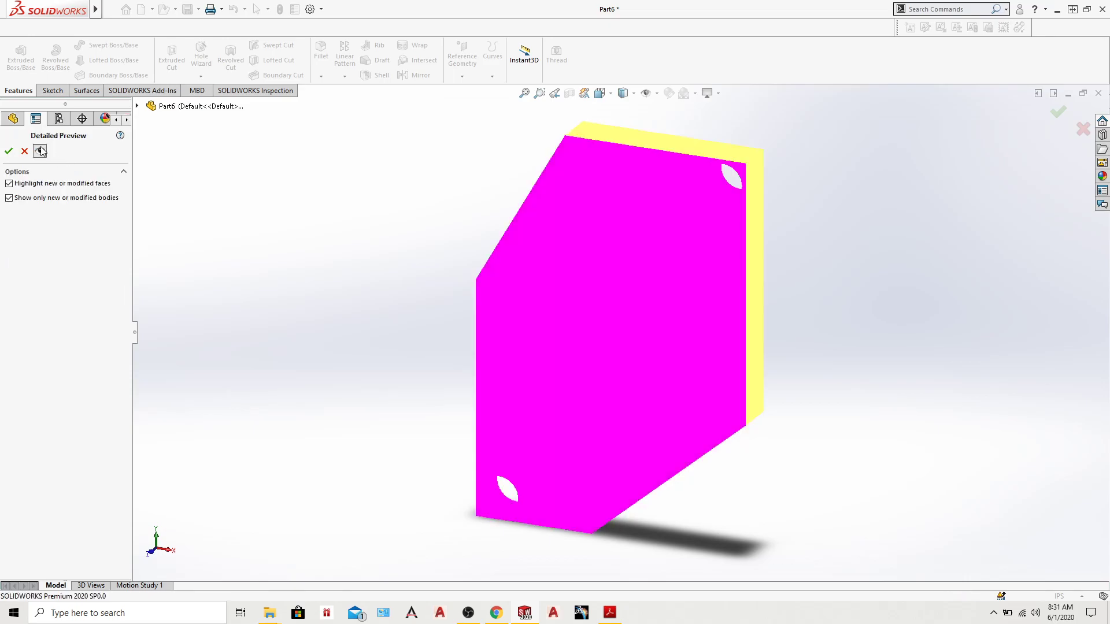
{"action": "left_click", "coordinate": [8, 151]}
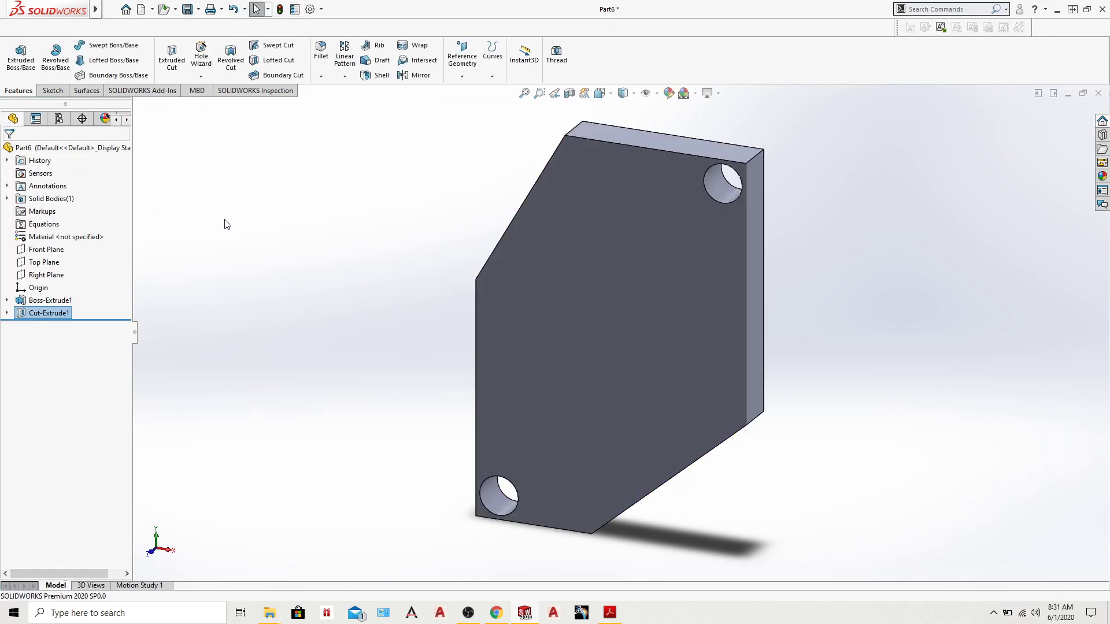
{"action": "middle_click_drag", "start_coordinate": [293, 257], "coordinate": [274, 235]}
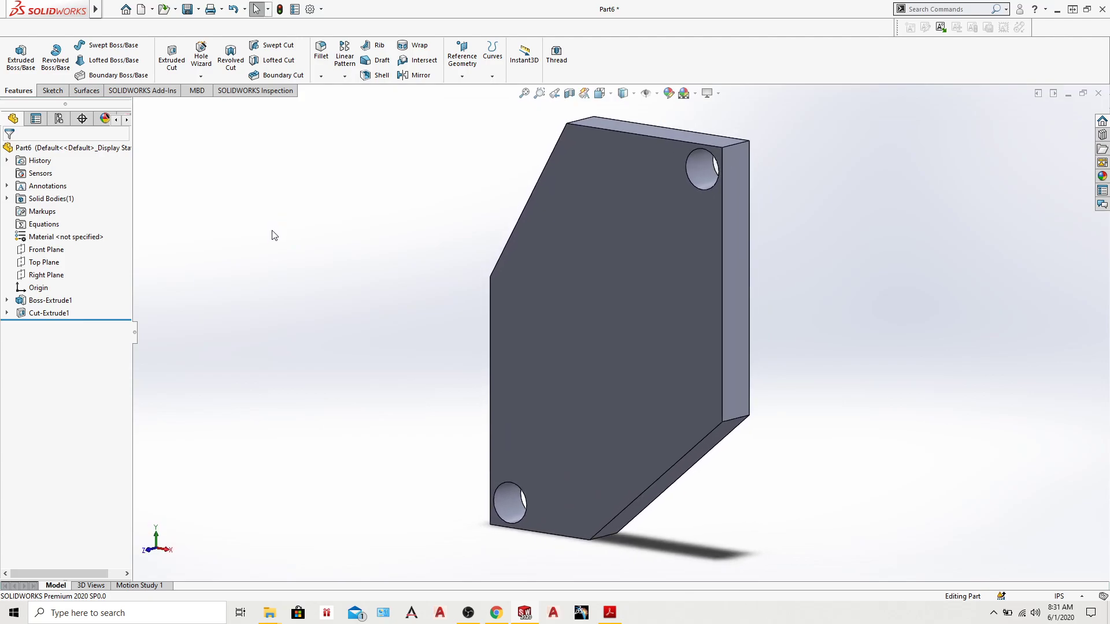
{"action": "left_click", "coordinate": [43, 314]}
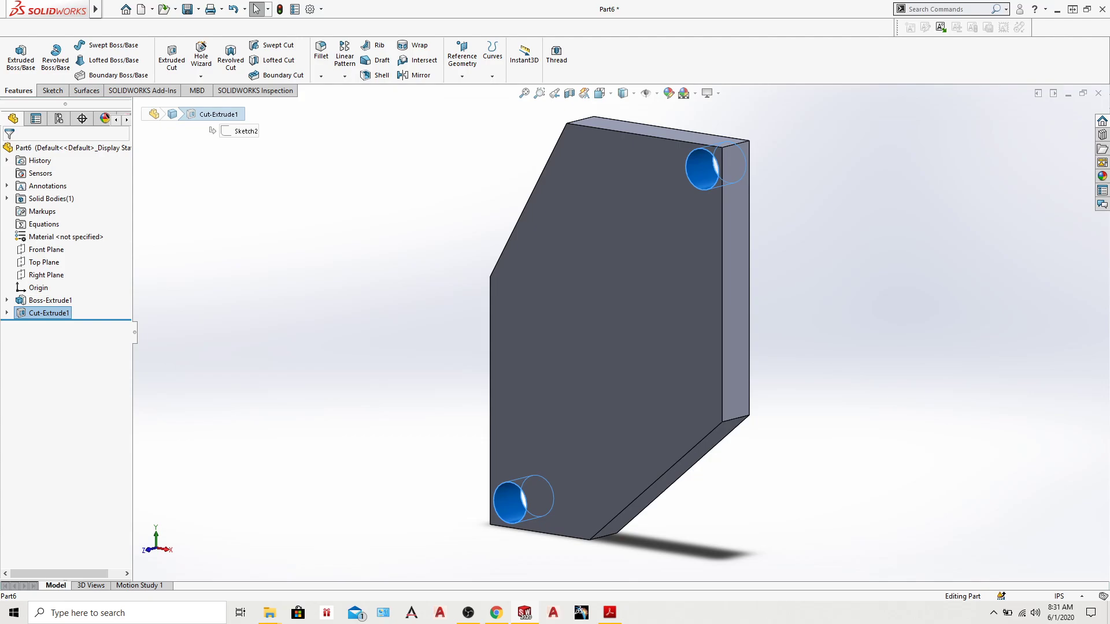
{"action": "left_click", "coordinate": [382, 340]}
{"action": "middle_click_drag", "start_coordinate": [366, 312], "coordinate": [416, 326]}
{"action": "key", "text": "f"}
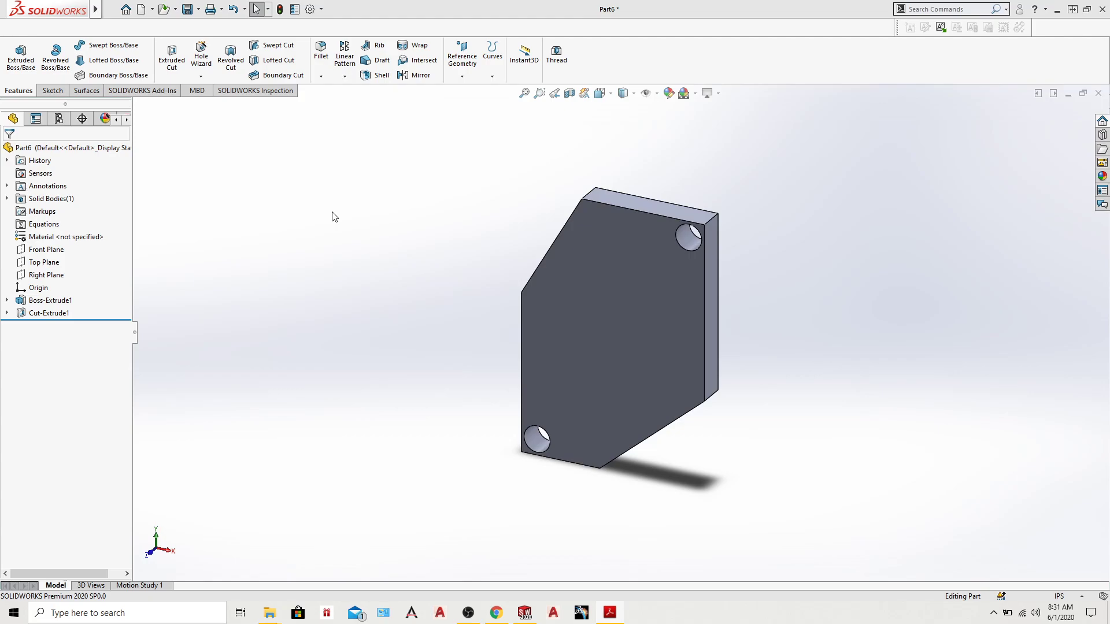
{"action": "middle_click_drag", "start_coordinate": [783, 186], "coordinate": [783, 297]}
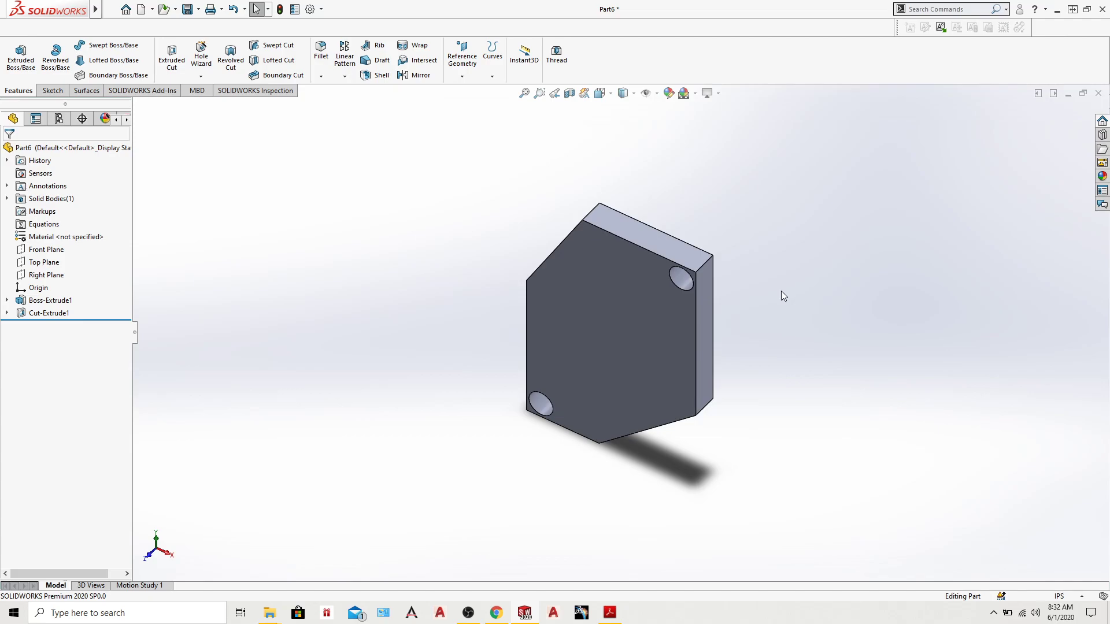
{"action": "middle_click_drag", "start_coordinate": [466, 166], "coordinate": [485, 183]}
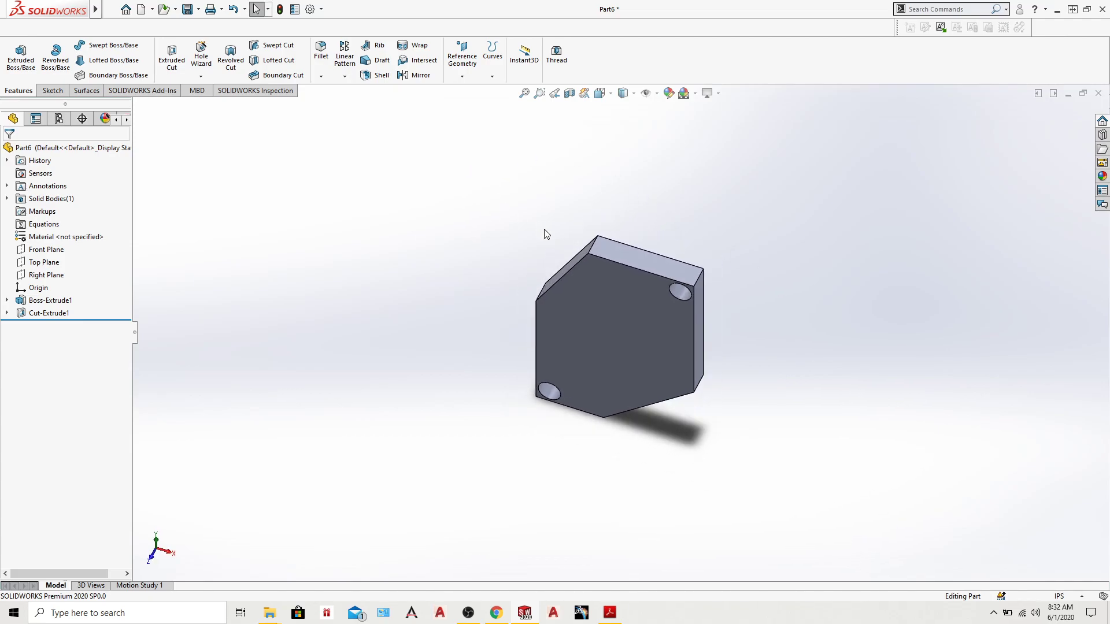